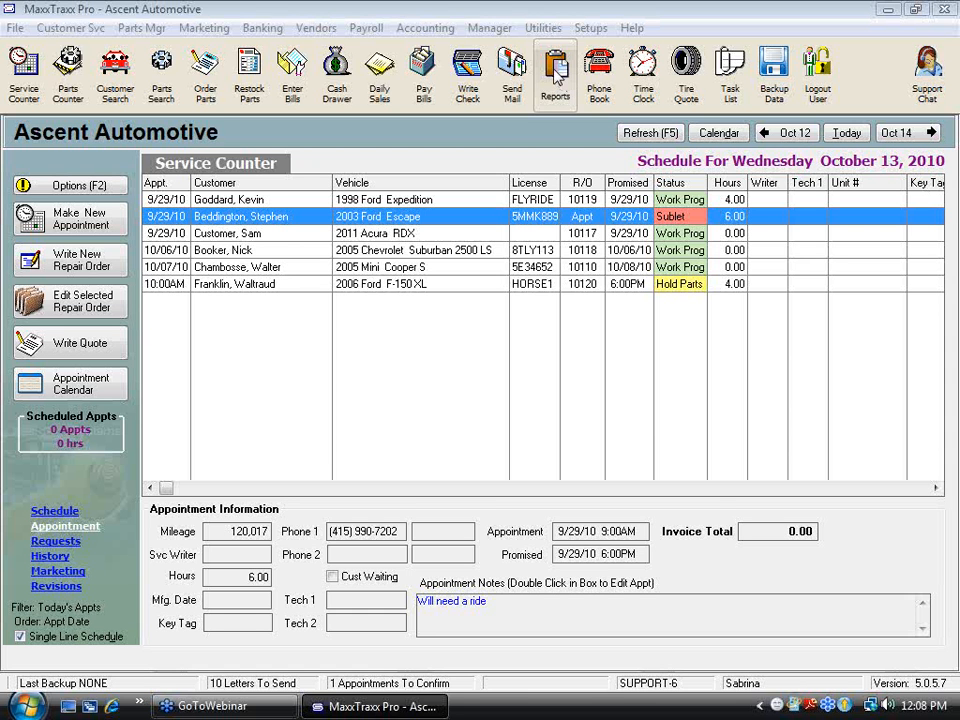
Open the Report Manager and look through the reports in the Acct. Receivable, Customer and Employee categories.
{"action": "left_click", "coordinate": [560, 80]}
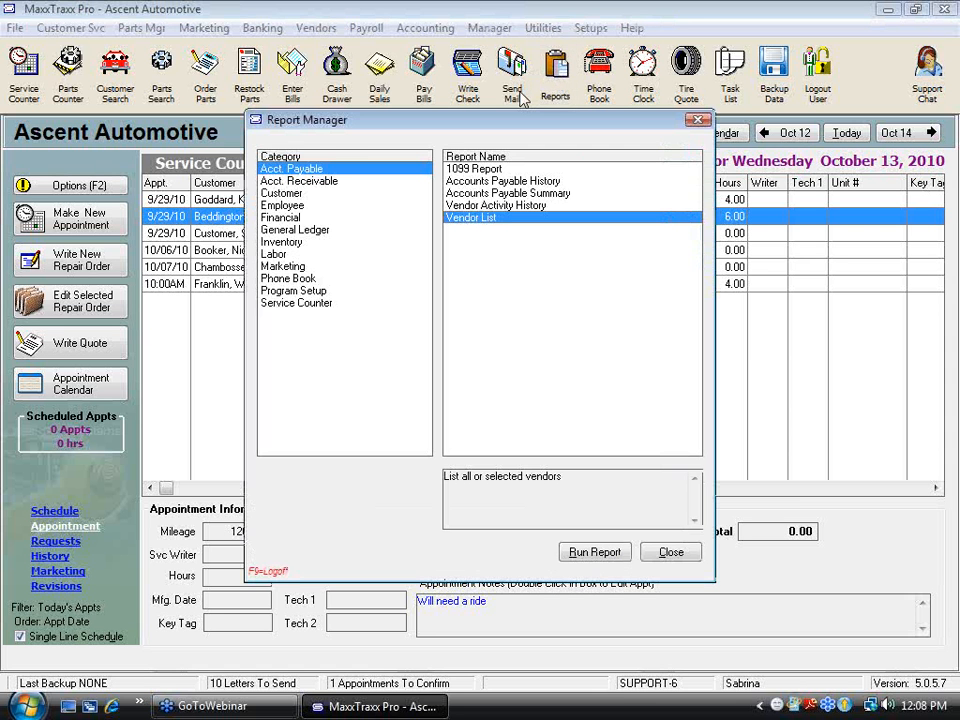
{"action": "left_click", "coordinate": [298, 181]}
{"action": "left_click", "coordinate": [285, 193]}
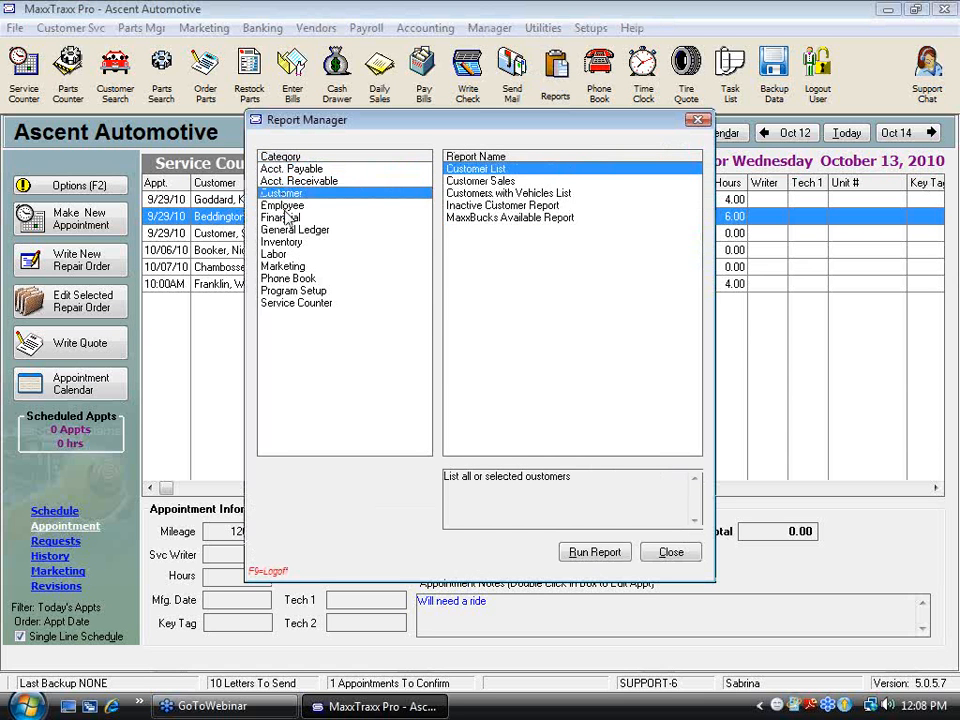
{"action": "left_click", "coordinate": [284, 205]}
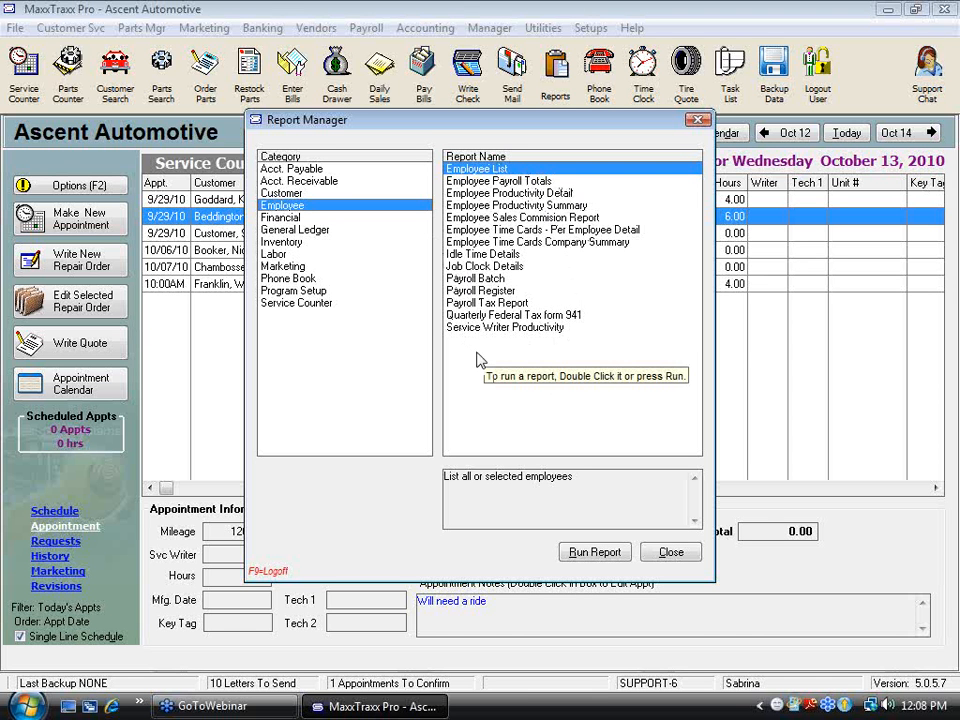
Read the descriptions of the 1099 Report and Accounts Payable History in the Acct. Payable category, and close the Report Manager.
{"action": "left_click", "coordinate": [316, 170]}
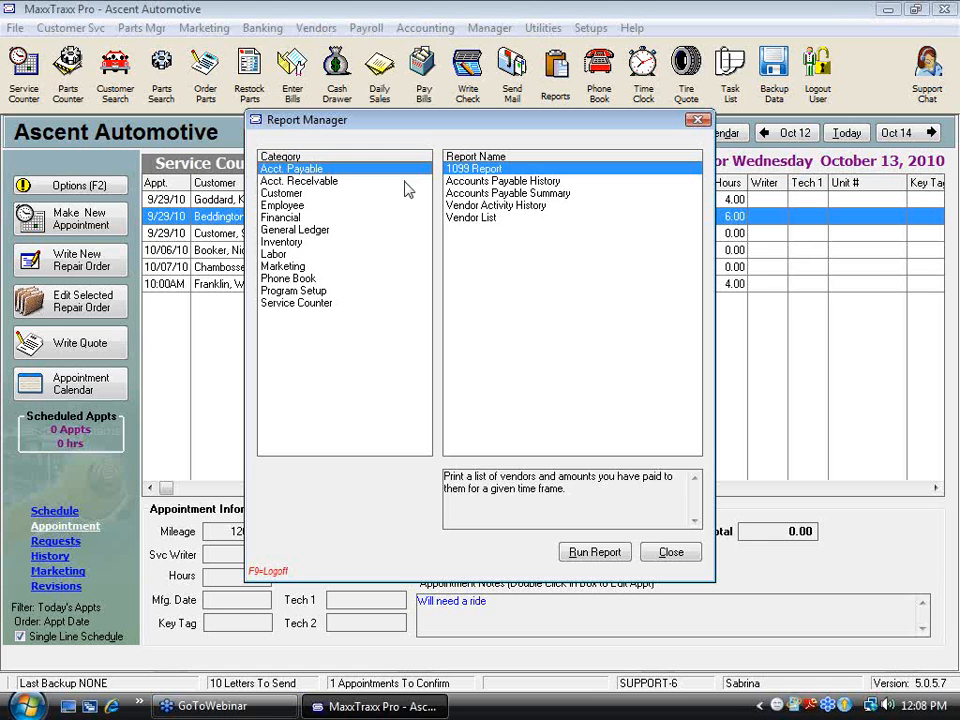
{"action": "left_click", "coordinate": [492, 181]}
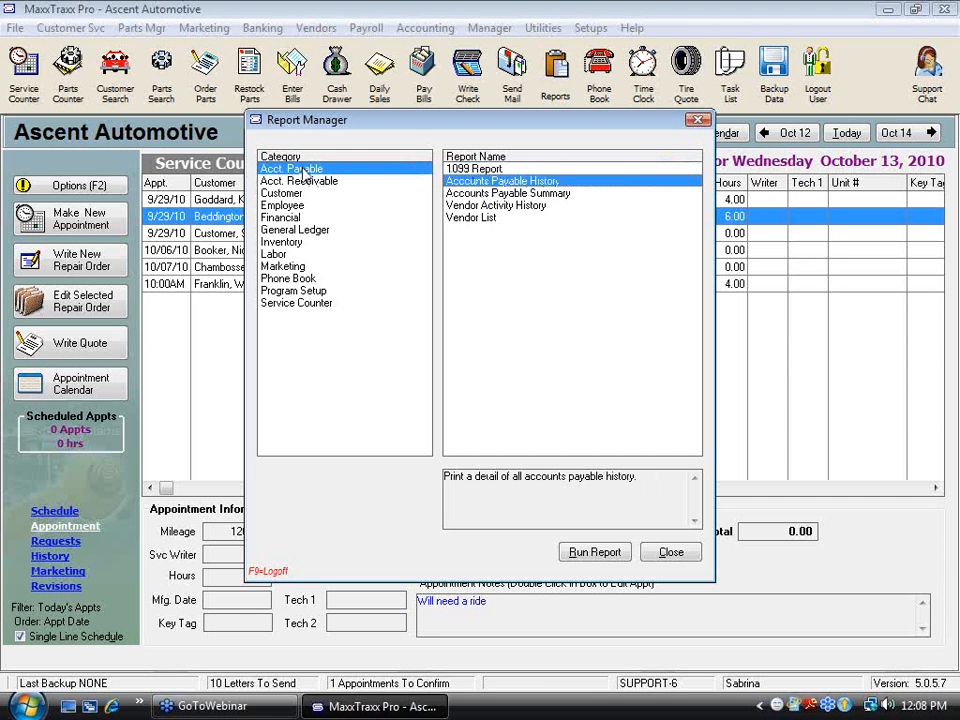
{"action": "left_click", "coordinate": [512, 170]}
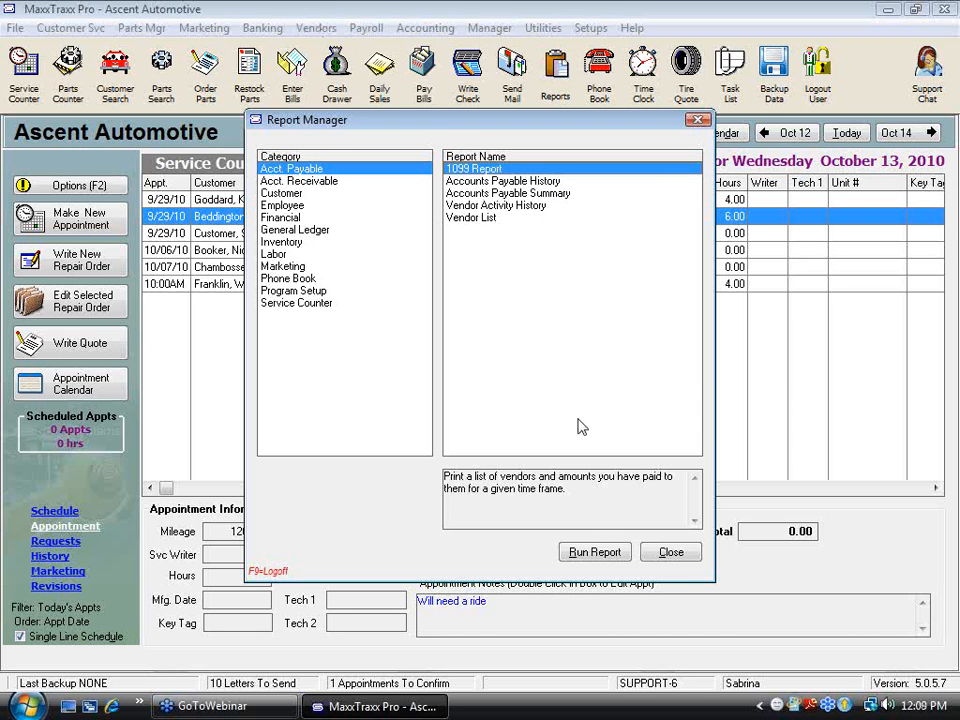
{"action": "left_click", "coordinate": [671, 553]}
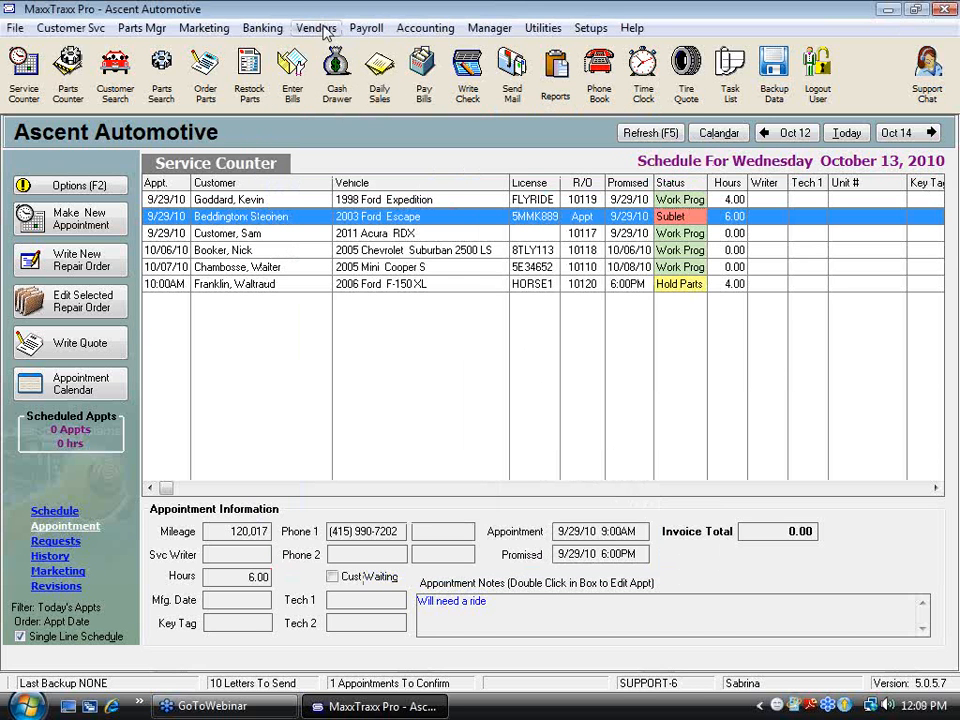
Open Carquest from the Accounts Payable vendor list and display its account information.
{"action": "left_click", "coordinate": [317, 28]}
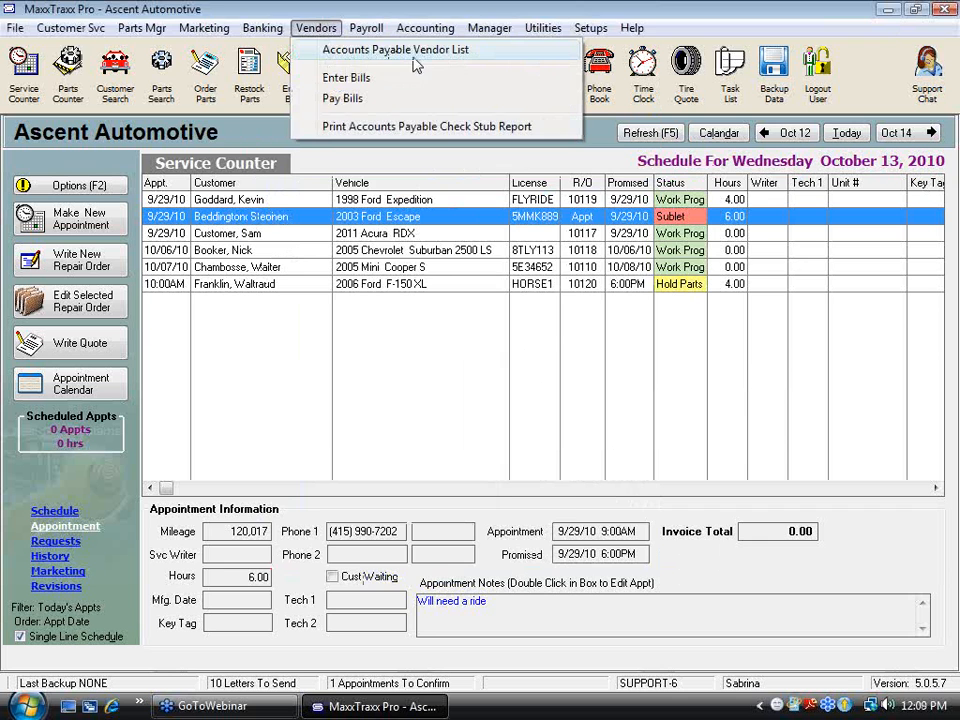
{"action": "left_click", "coordinate": [312, 49]}
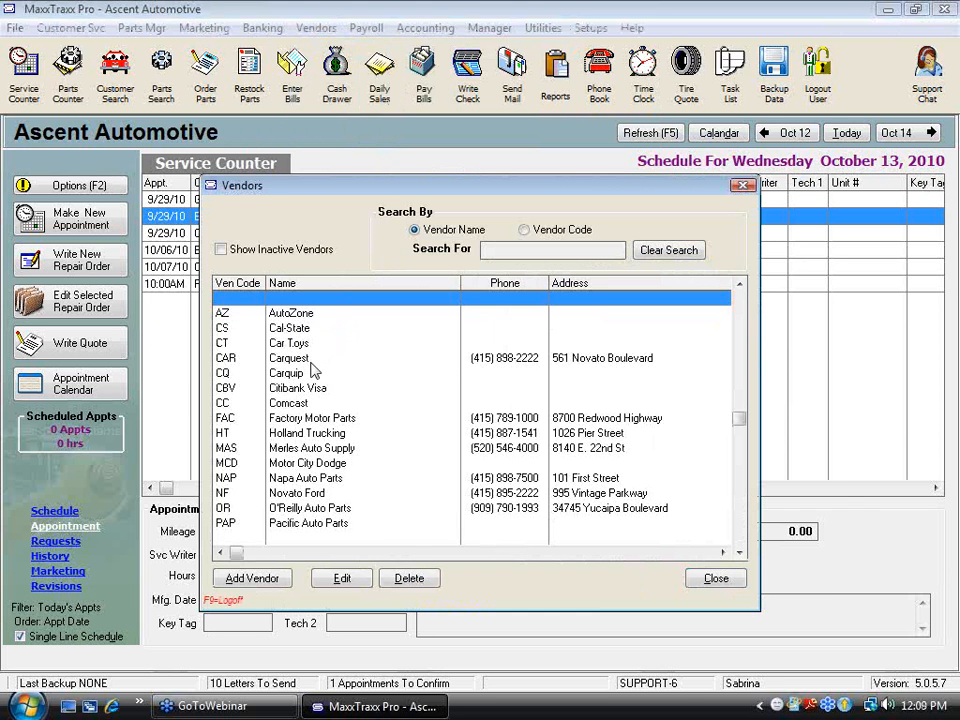
{"action": "left_click", "coordinate": [312, 362]}
{"action": "double_click", "coordinate": [312, 364]}
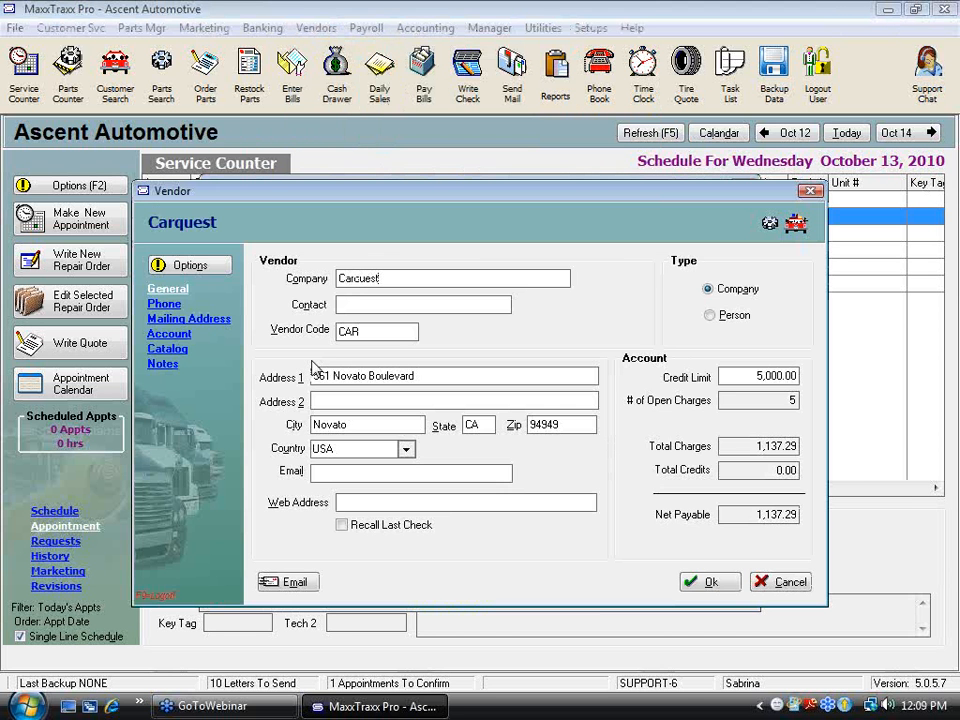
{"action": "left_click", "coordinate": [170, 334]}
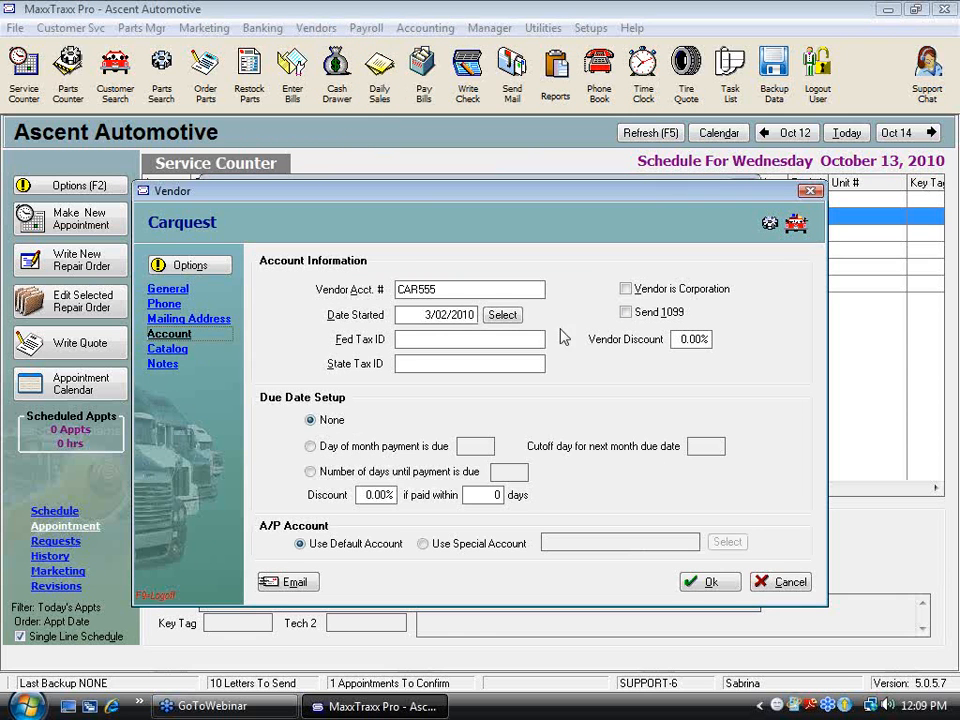
Set Carquest to Send 1099 instead of Vendor is Corporation, save the vendor and close the vendor list.
{"action": "left_click", "coordinate": [627, 291]}
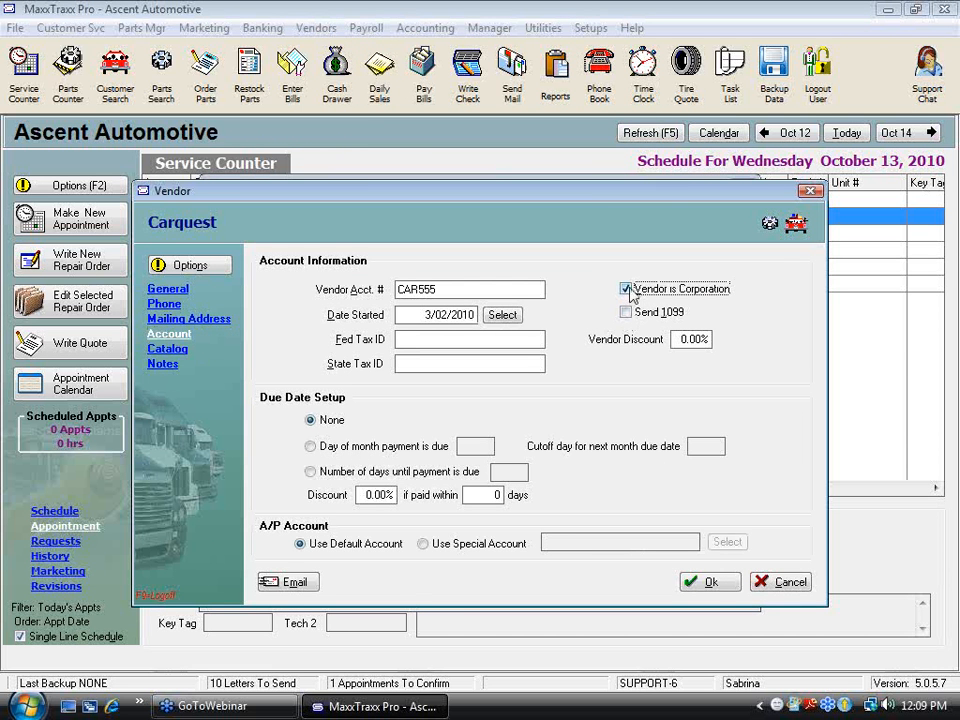
{"action": "left_click", "coordinate": [627, 314]}
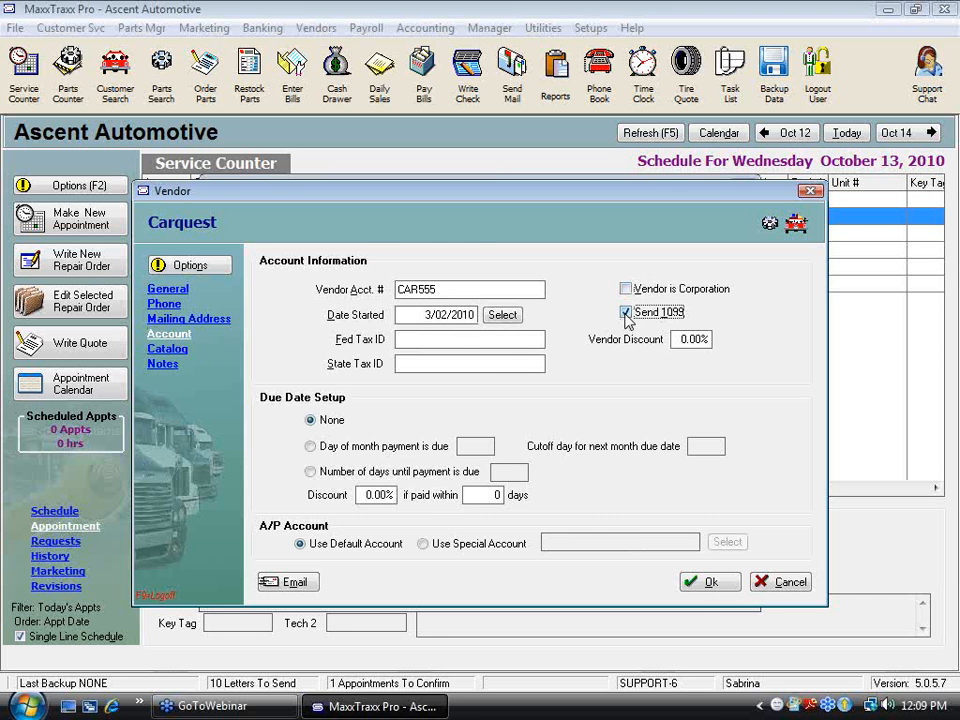
{"action": "left_click", "coordinate": [718, 585]}
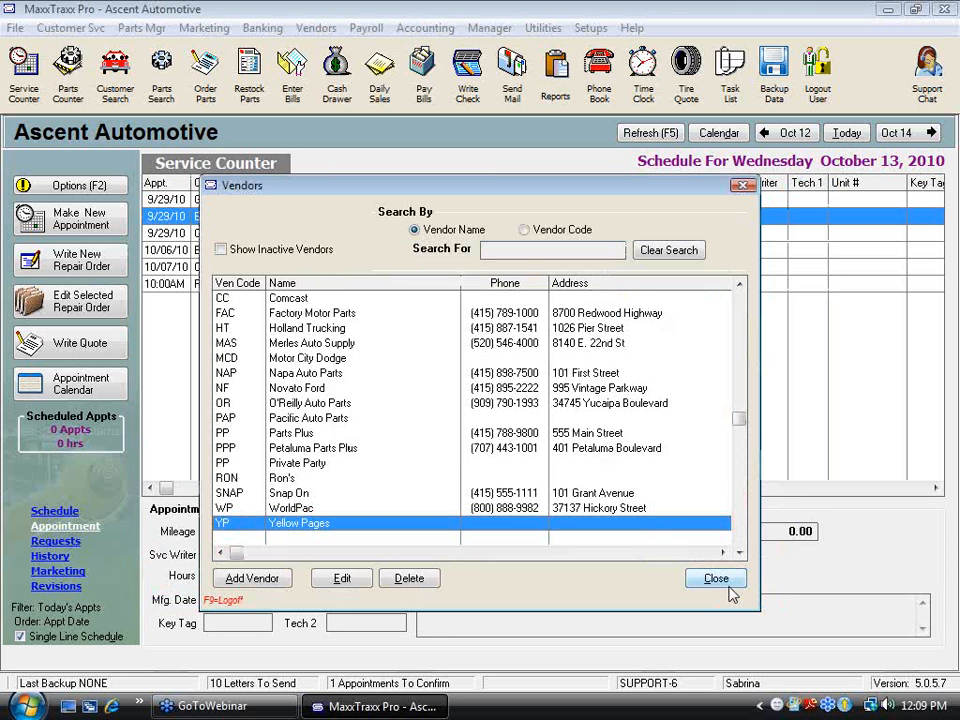
{"action": "left_click", "coordinate": [728, 576]}
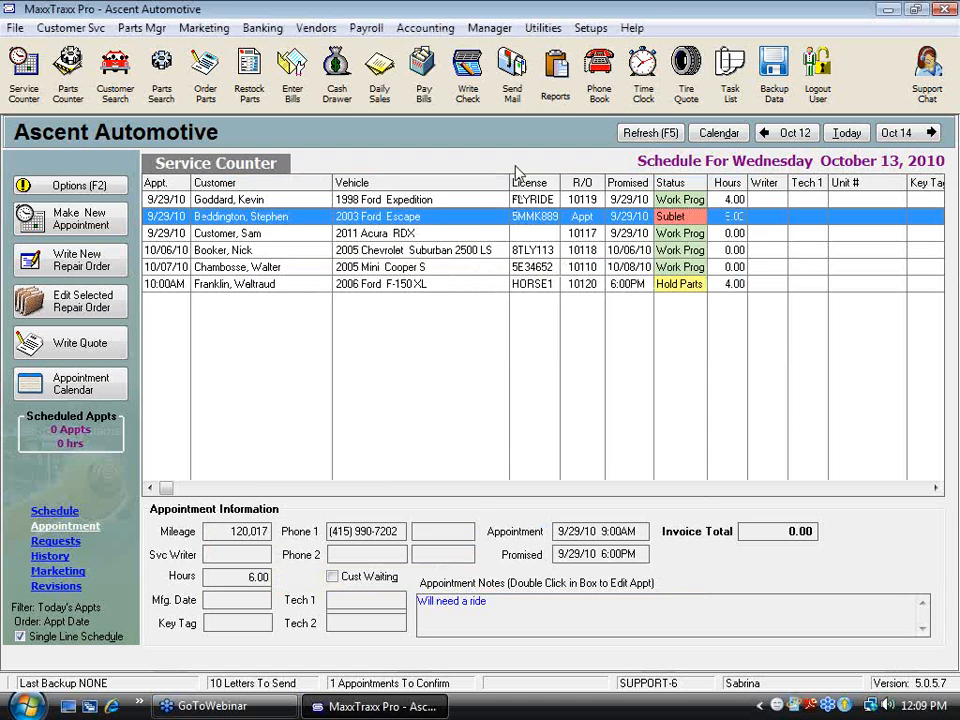
Try to run the Accounts Payable History report filtered by company from "w" to "w".
{"action": "left_click", "coordinate": [553, 93]}
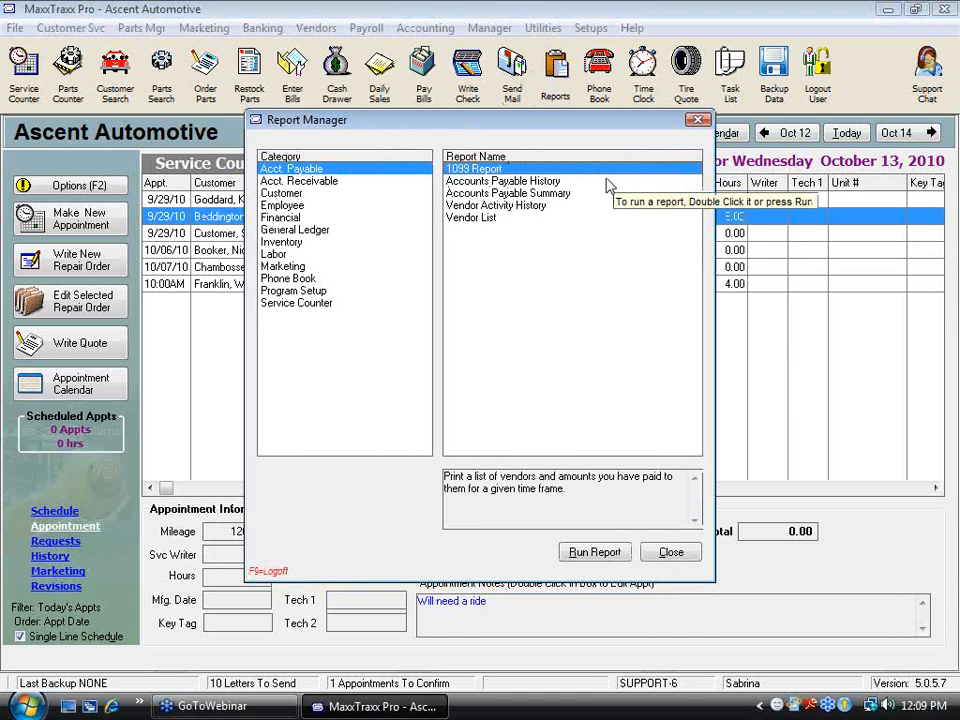
{"action": "double_click", "coordinate": [555, 181]}
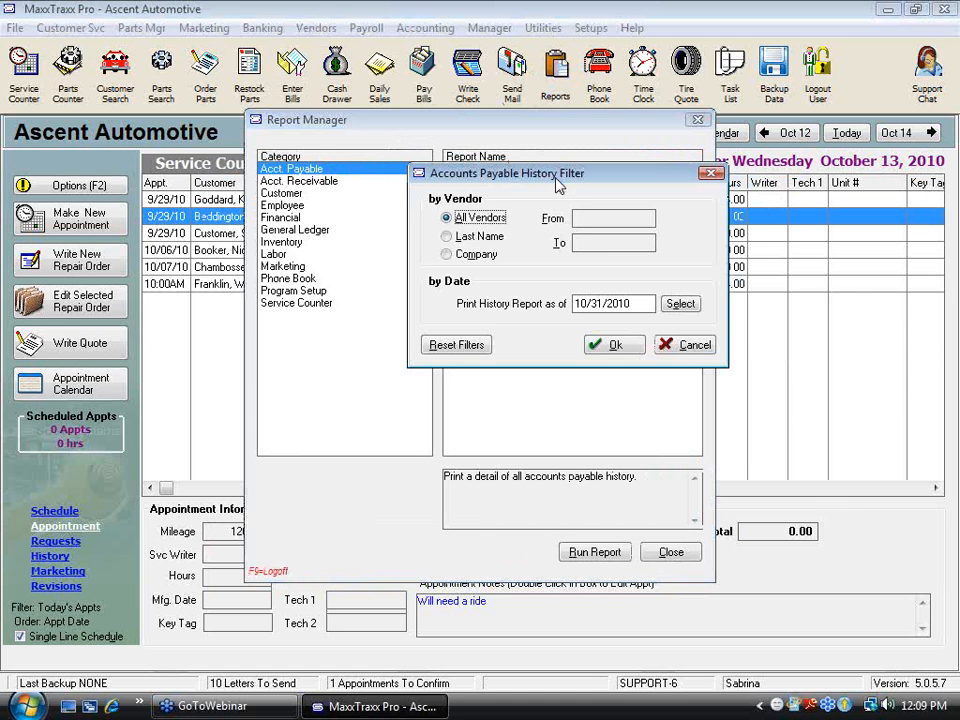
{"action": "left_click", "coordinate": [446, 254]}
{"action": "type", "text": "w"}
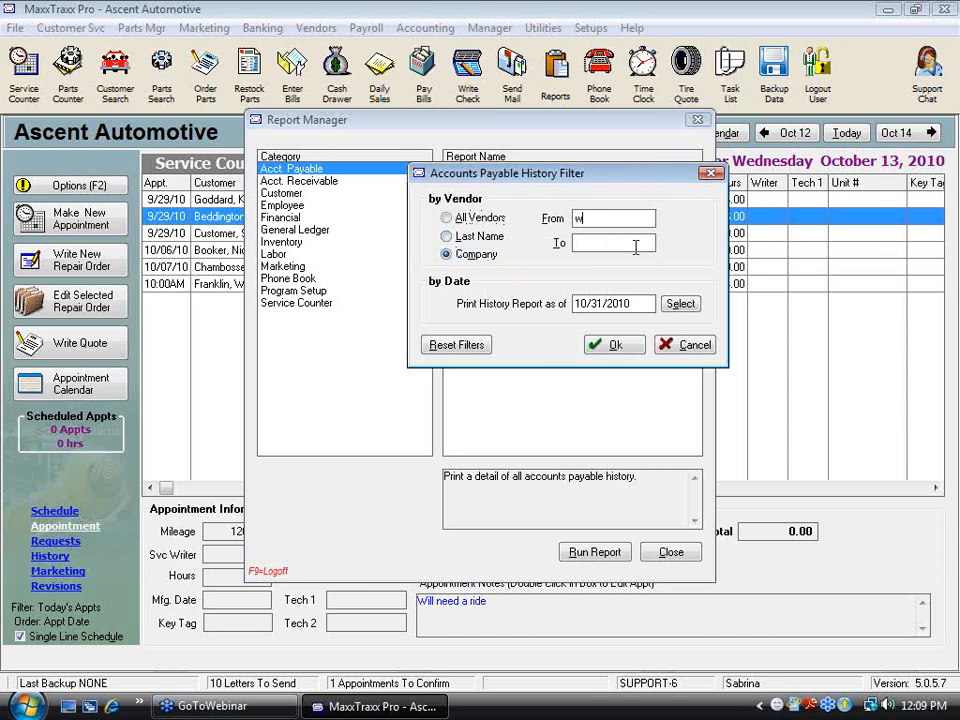
{"action": "key", "text": "Tab"}
{"action": "type", "text": "w"}
{"action": "left_click", "coordinate": [612, 347]}
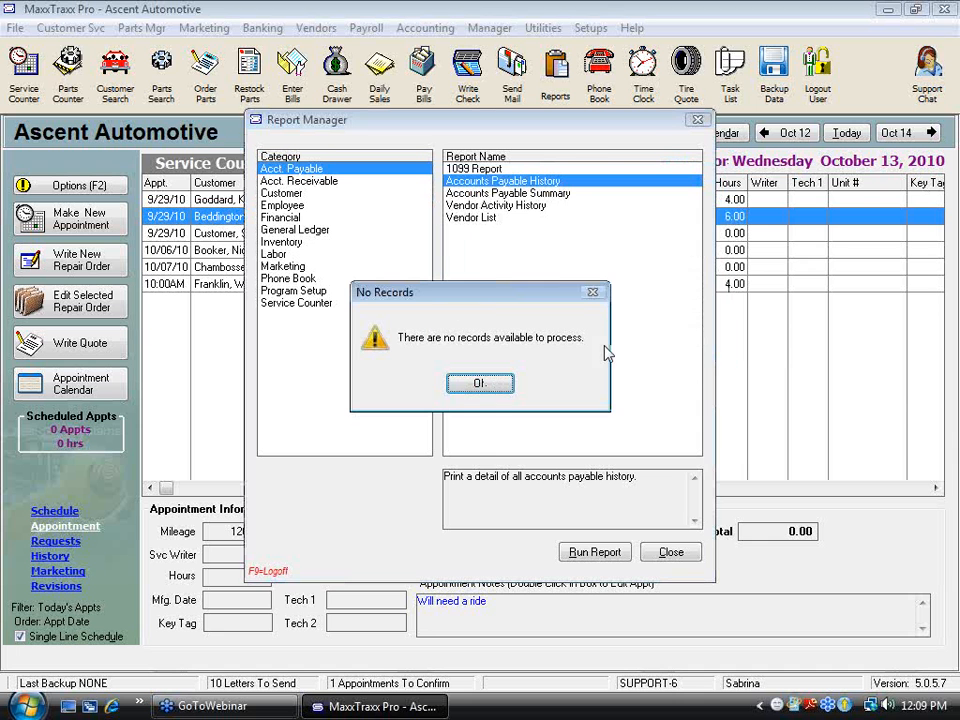
{"action": "left_click", "coordinate": [493, 384]}
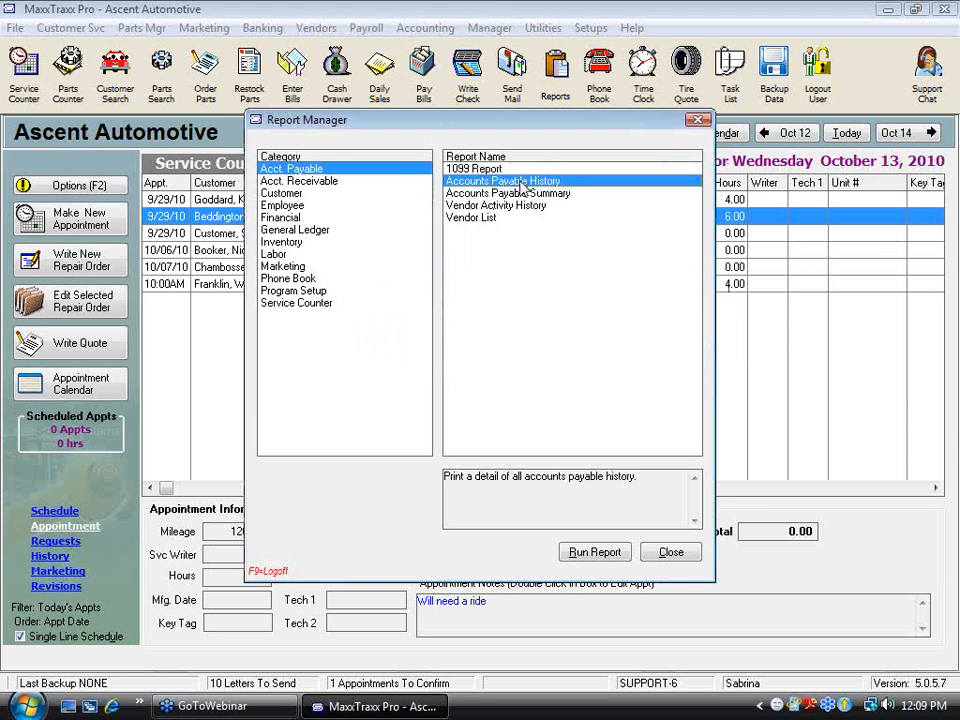
Run the Accounts Payable History report for all vendors as of 10/31/2010 and enlarge the preview to page width.
{"action": "left_click", "coordinate": [621, 561]}
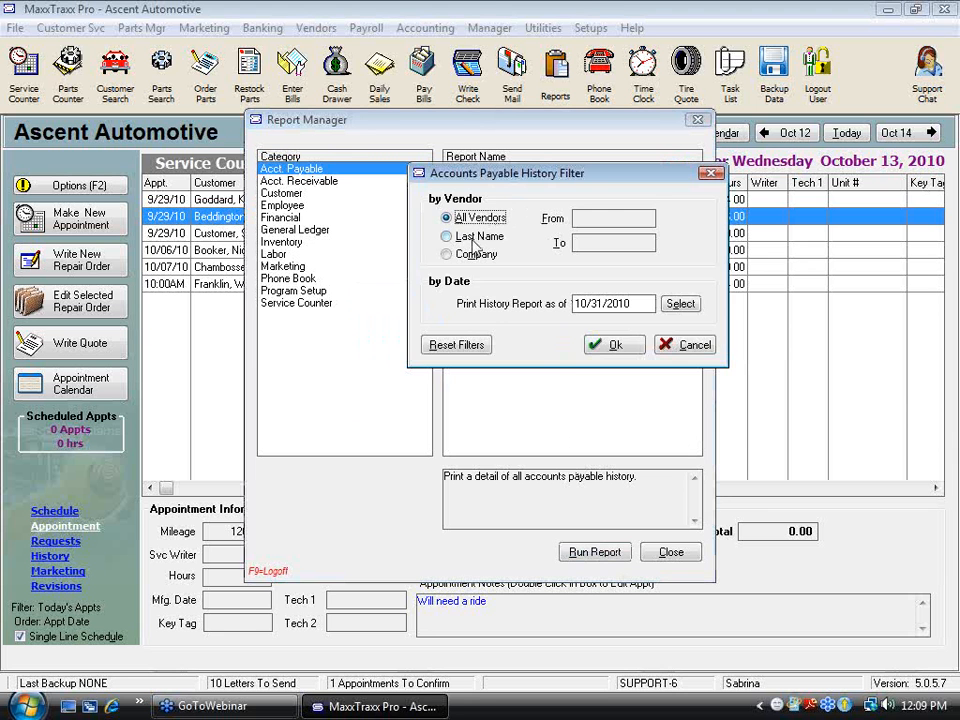
{"action": "left_click", "coordinate": [612, 347]}
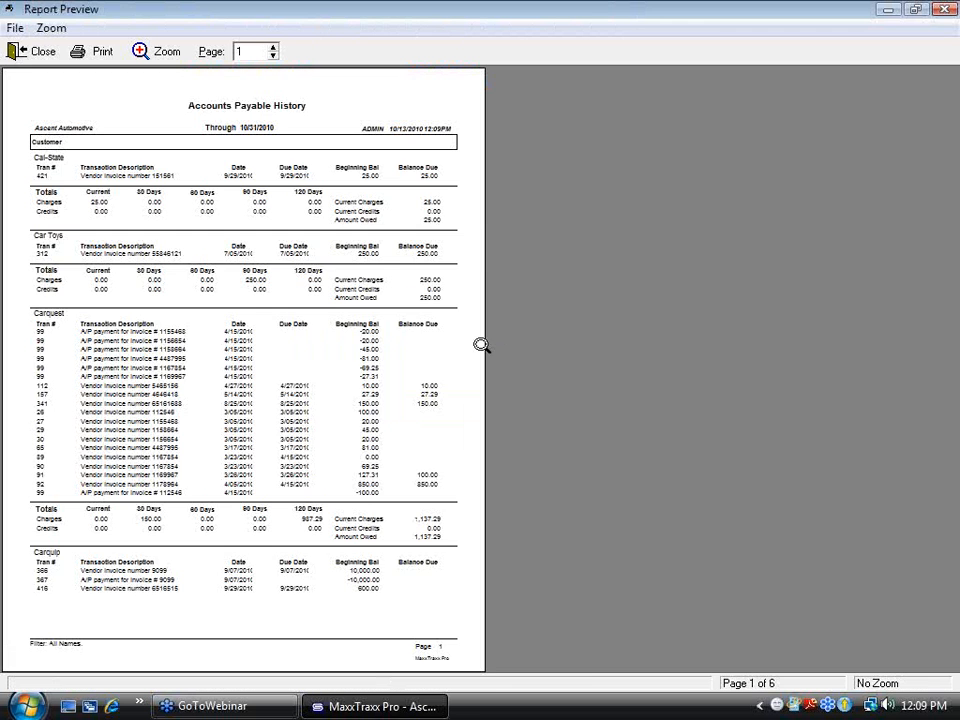
{"action": "left_click", "coordinate": [480, 345]}
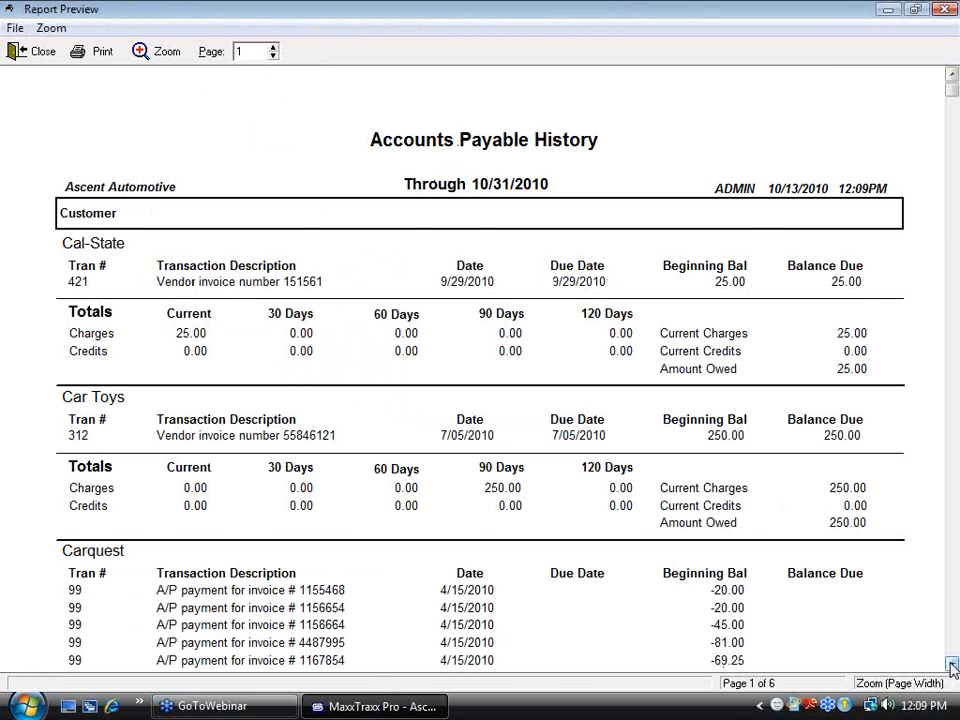
Examine the vendor transactions and aging totals on pages 1 to 3 of the Accounts Payable History report, and close the preview.
{"action": "scroll", "coordinate": [952, 668], "scroll_direction": "down", "scroll_amount": 8}
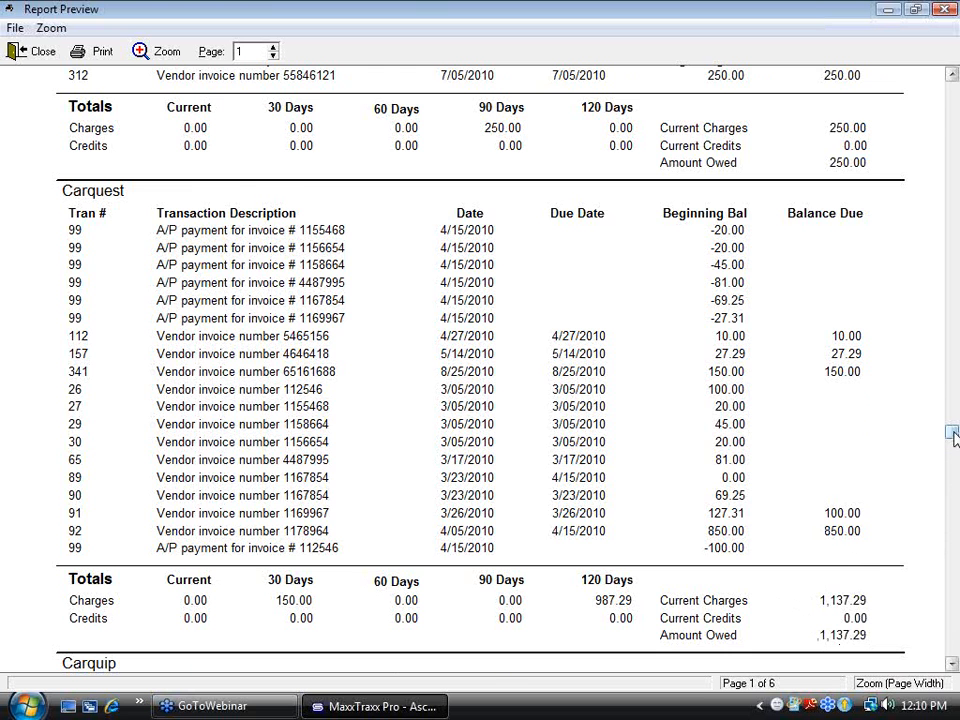
{"action": "left_click_drag", "start_coordinate": [953, 437], "coordinate": [946, 90]}
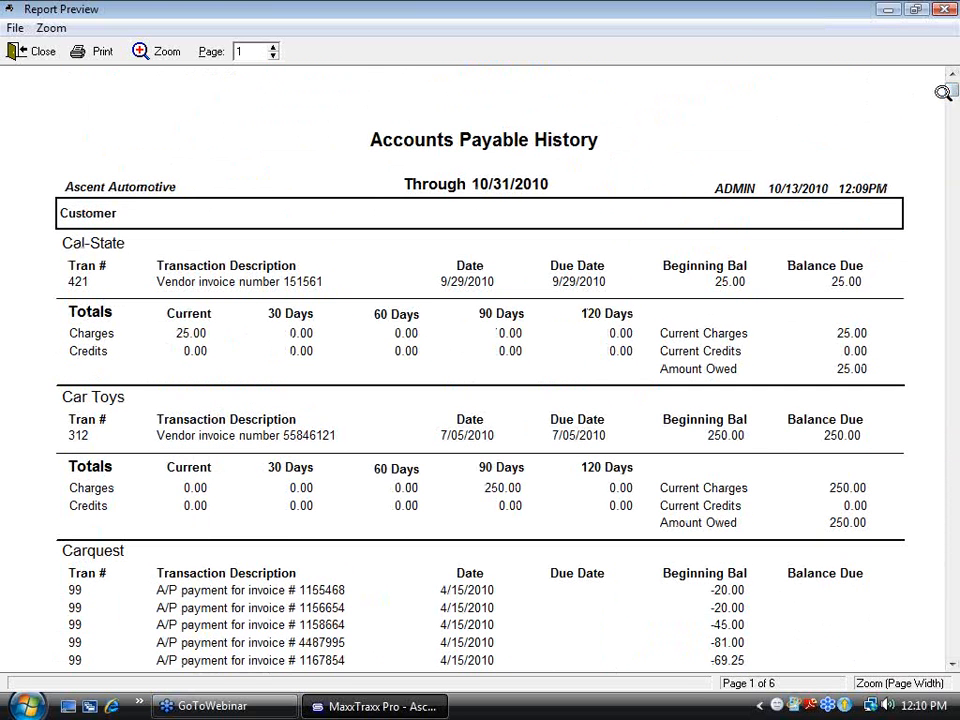
{"action": "left_click", "coordinate": [273, 47]}
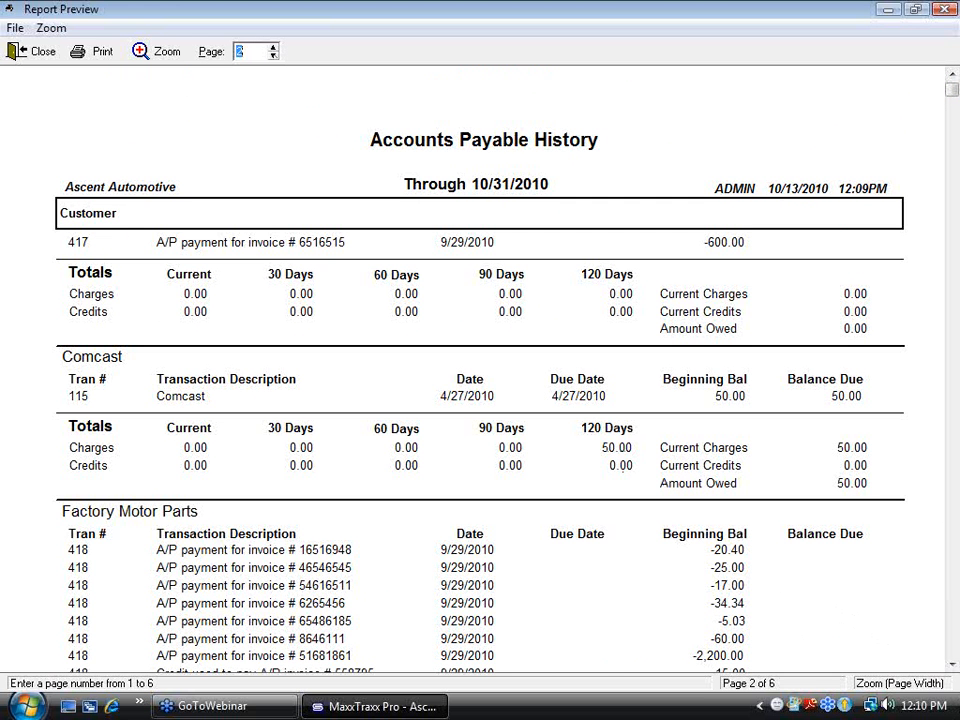
{"action": "left_click", "coordinate": [953, 665]}
{"action": "scroll", "coordinate": [432, 218], "scroll_direction": "down", "scroll_amount": 10}
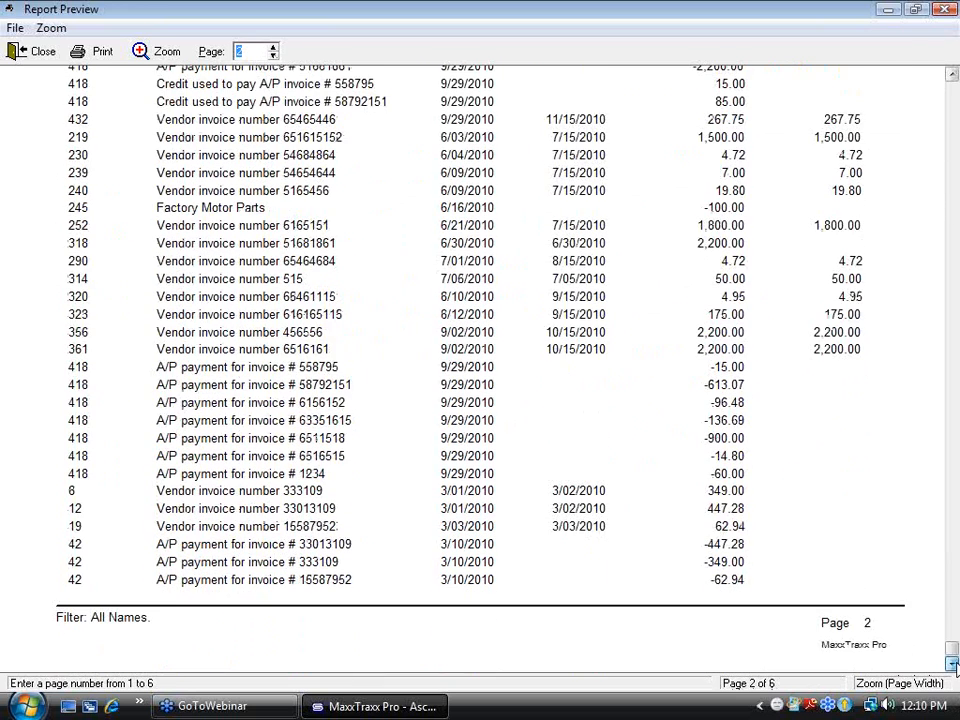
{"action": "left_click", "coordinate": [272, 47]}
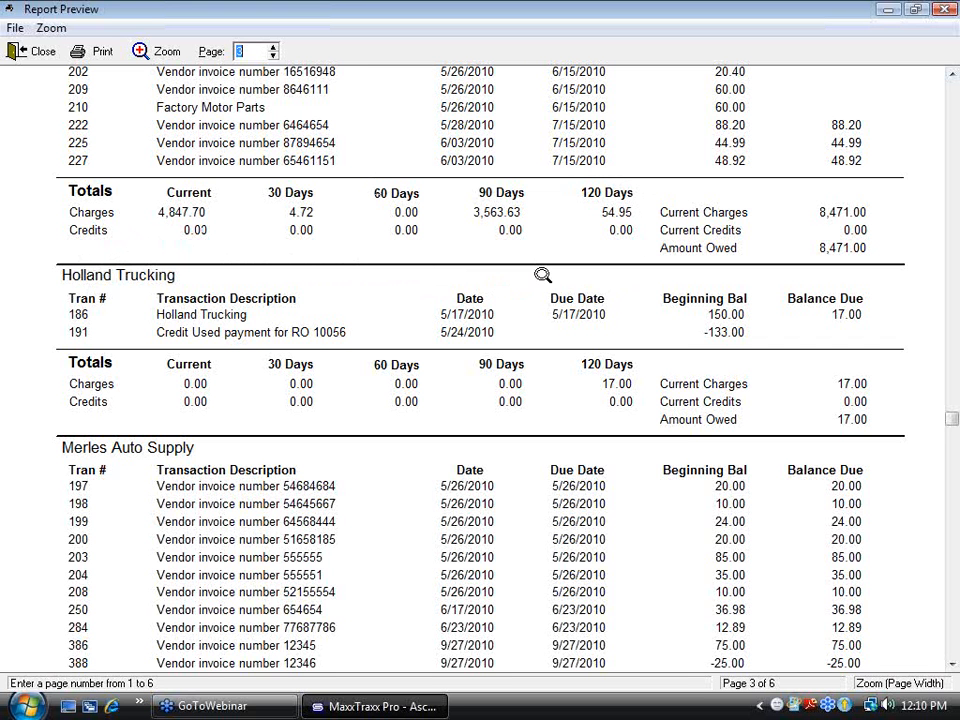
{"action": "left_click", "coordinate": [943, 10]}
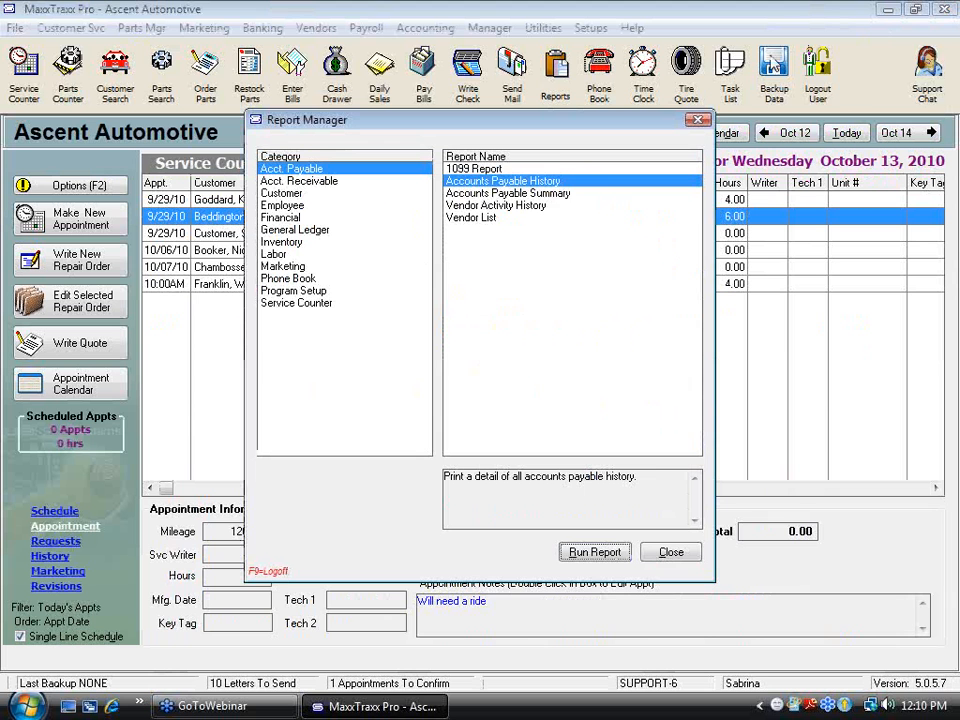
Compare the descriptions of the Accounts Payable Summary and Accounts Payable History reports.
{"action": "left_click", "coordinate": [520, 193]}
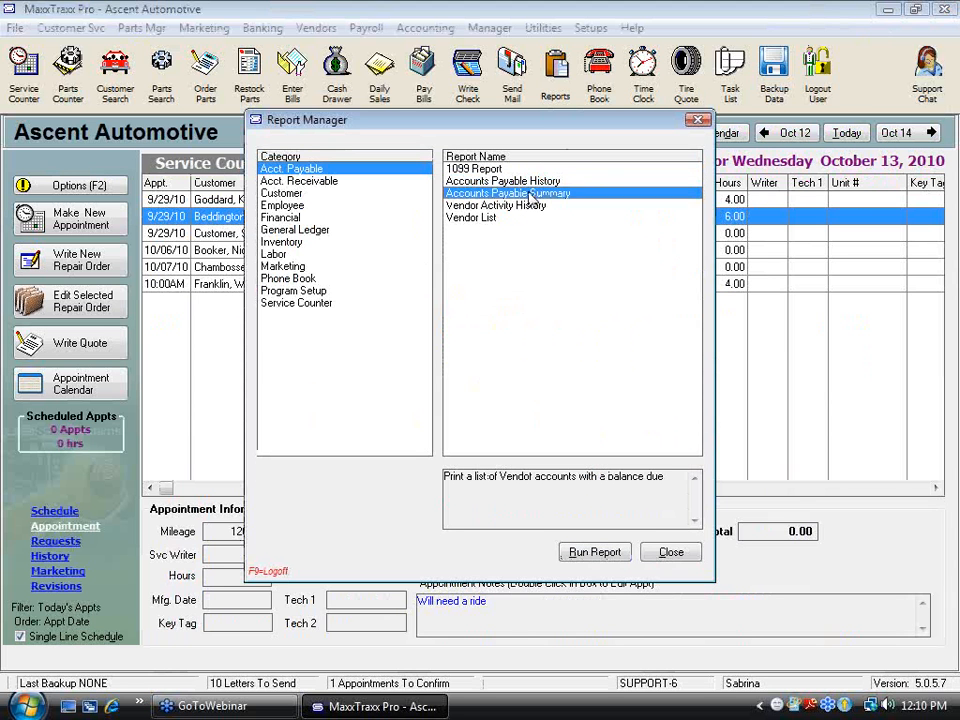
{"action": "left_click", "coordinate": [518, 181]}
{"action": "left_click", "coordinate": [522, 193]}
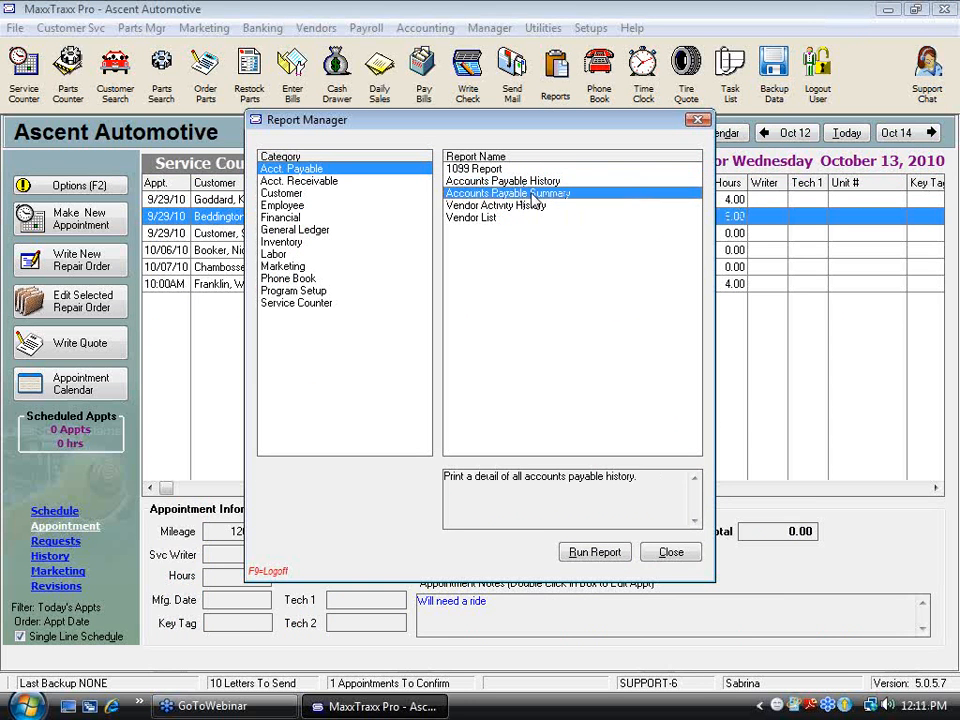
Run the Vendor Activity History report for all vendors, showing purchases with no date range, and enlarge the preview to page width.
{"action": "left_click", "coordinate": [510, 206]}
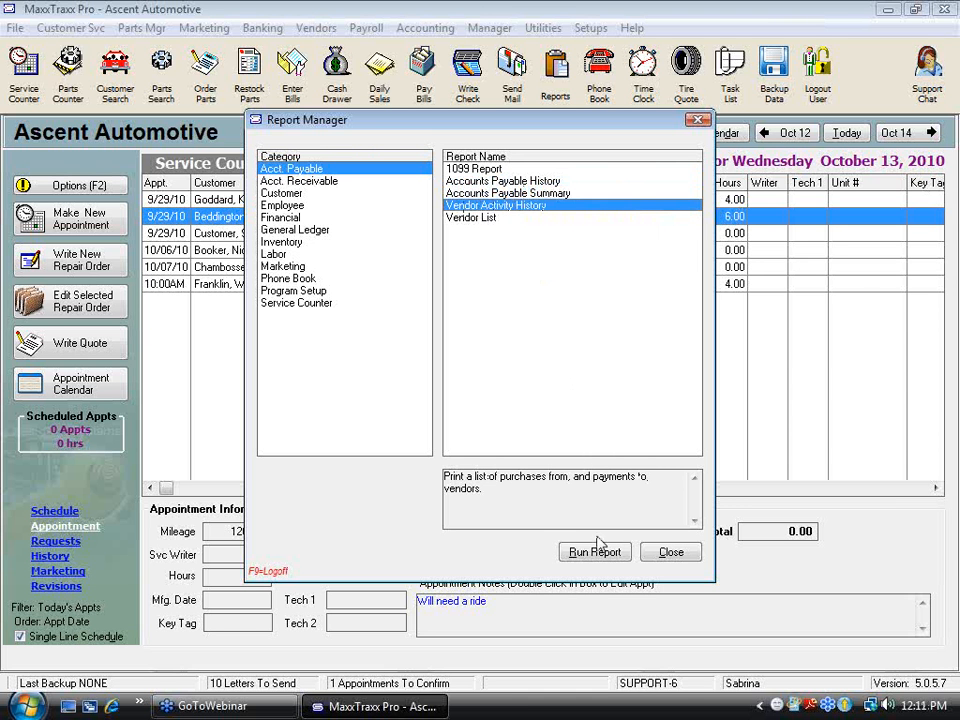
{"action": "left_click_drag", "start_coordinate": [448, 478], "coordinate": [565, 487]}
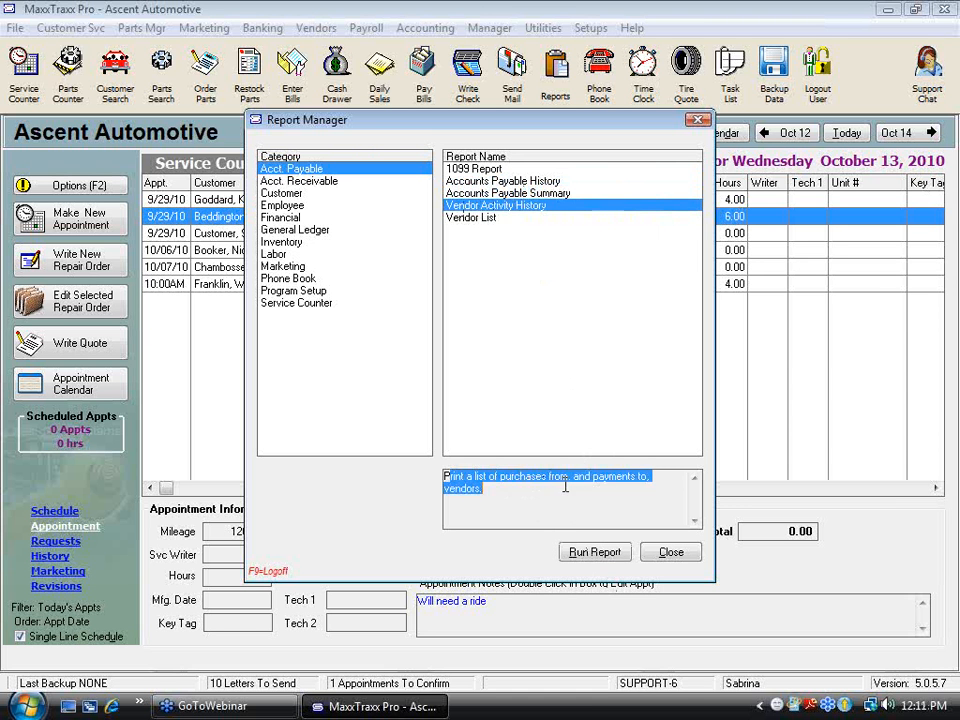
{"action": "left_click", "coordinate": [570, 552]}
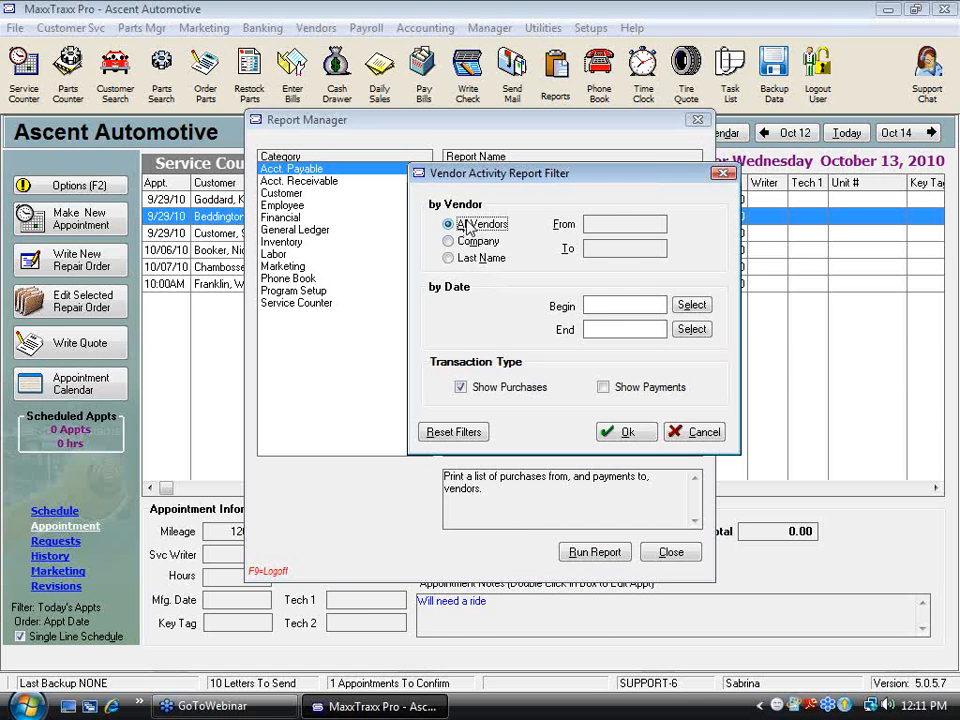
{"action": "left_click", "coordinate": [692, 305]}
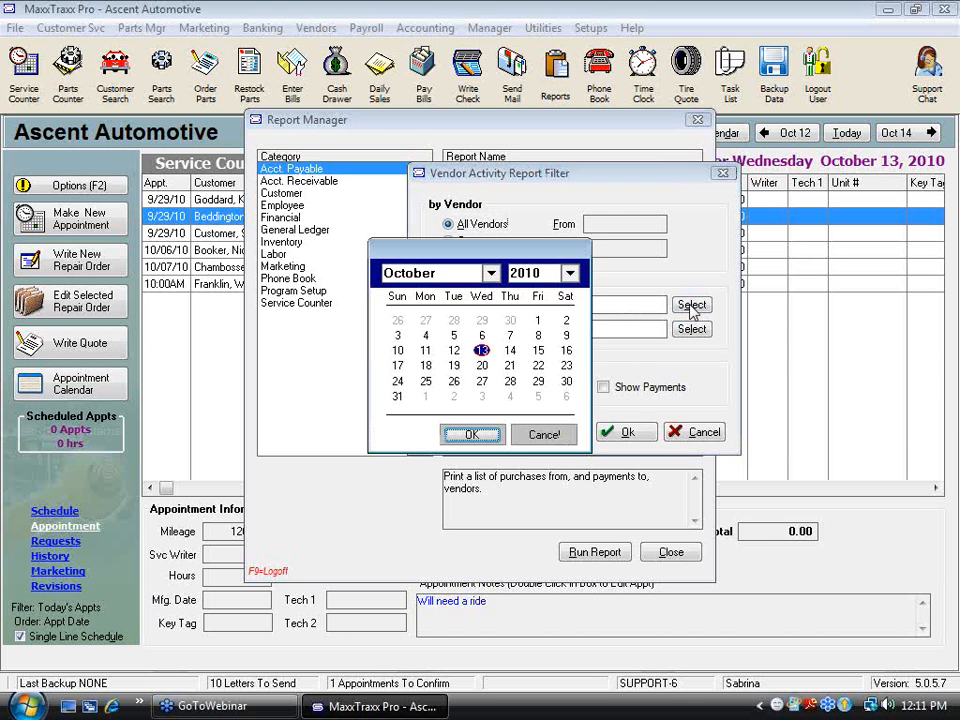
{"action": "left_click", "coordinate": [544, 434]}
{"action": "left_click", "coordinate": [627, 431]}
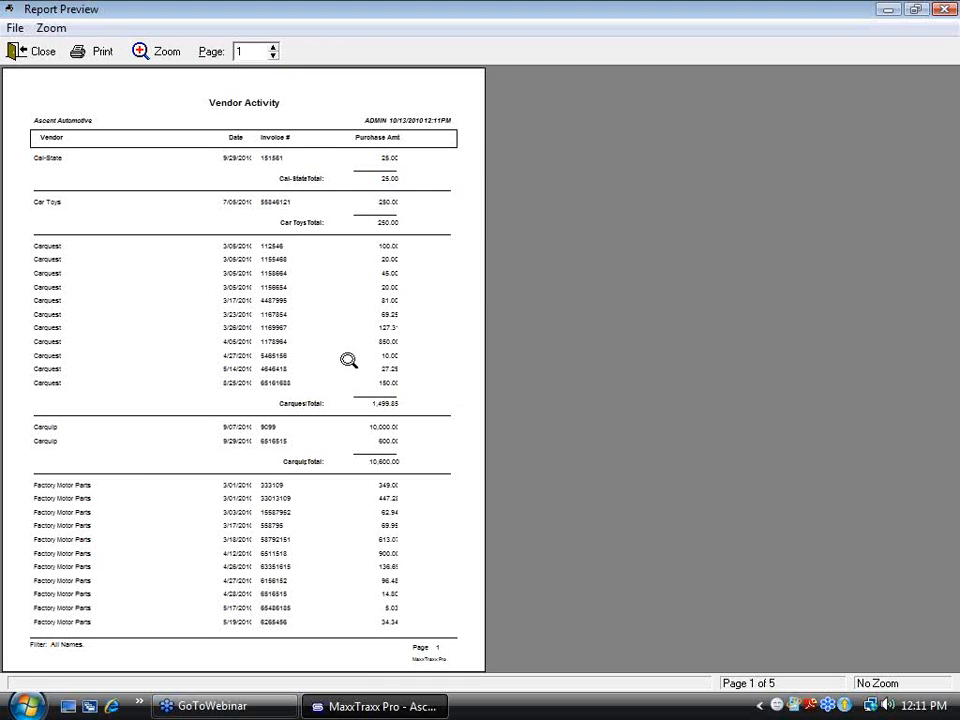
{"action": "left_click", "coordinate": [353, 414]}
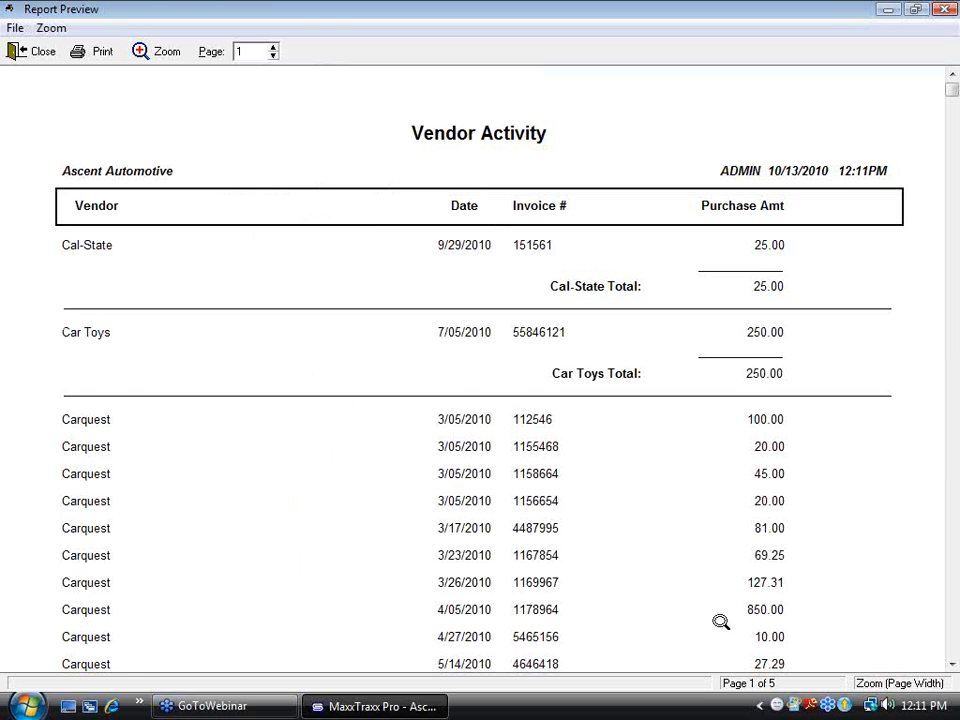
Examine the vendor purchases and per-vendor totals on pages 2 and 3 of the Vendor Activity report, and close the preview.
{"action": "left_click", "coordinate": [273, 48]}
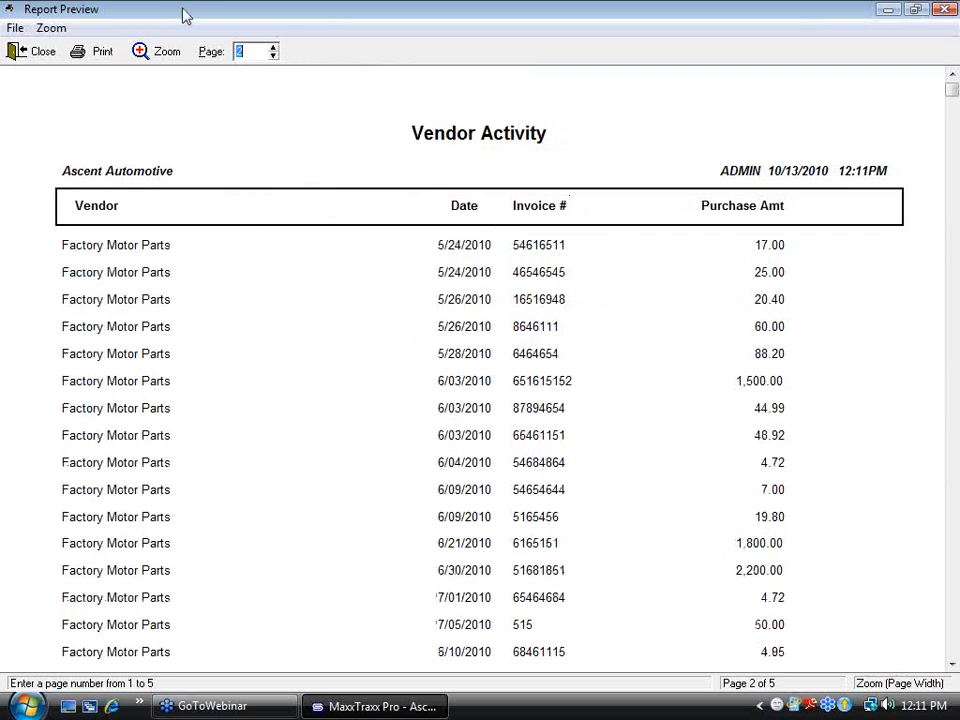
{"action": "left_click", "coordinate": [273, 48]}
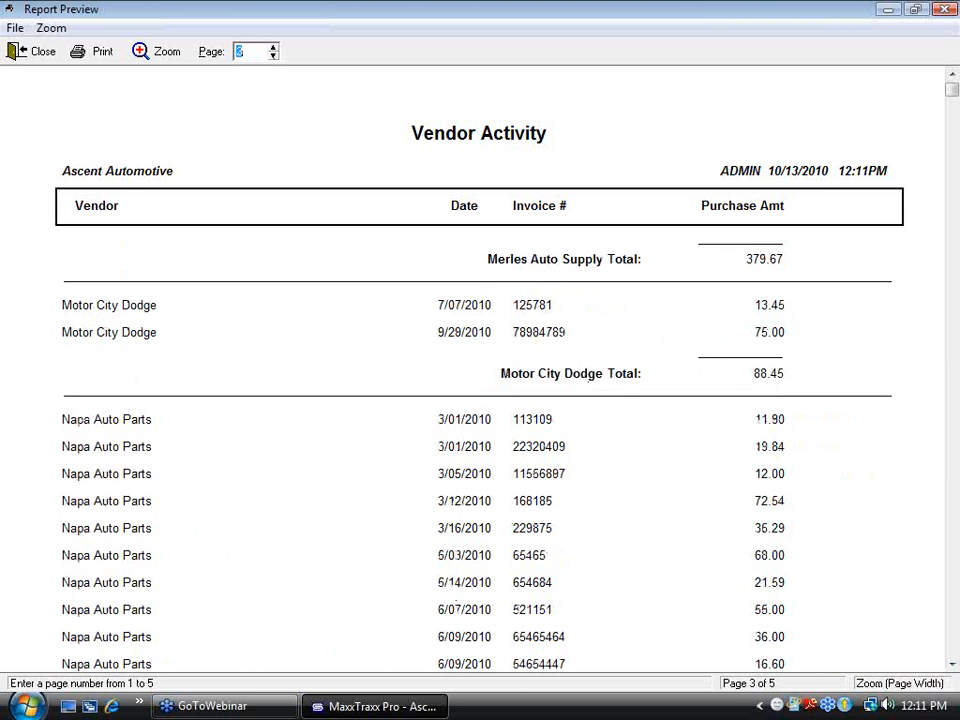
{"action": "left_click", "coordinate": [952, 664]}
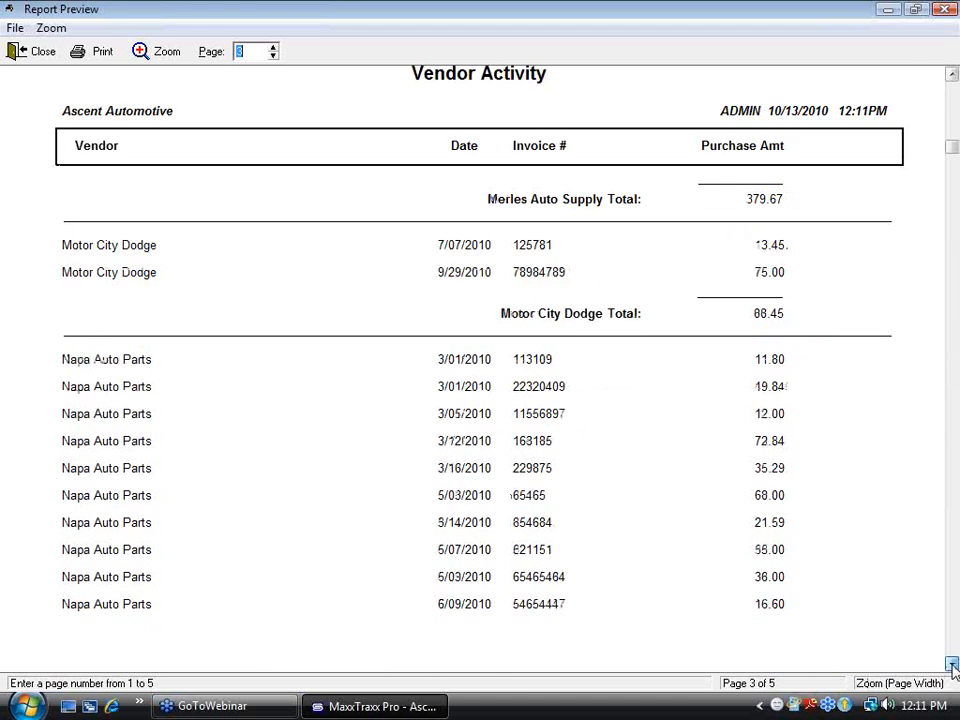
{"action": "left_click", "coordinate": [952, 664]}
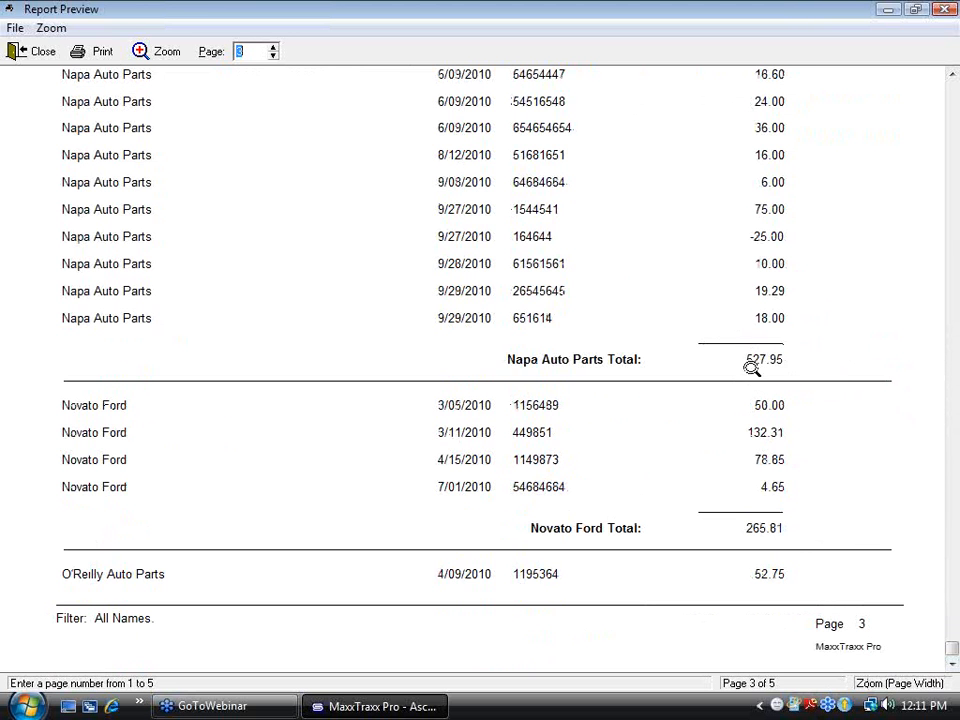
{"action": "left_click", "coordinate": [943, 10]}
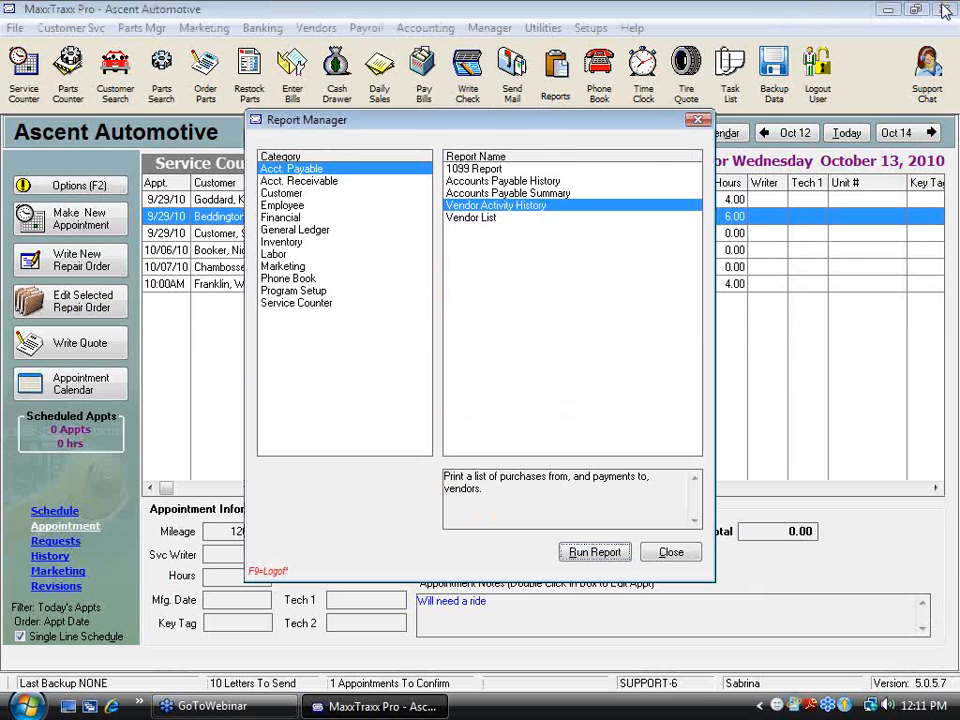
Run the Vendor List report for all vendors, view it at page width, and close the preview and Report Manager.
{"action": "left_click", "coordinate": [487, 220]}
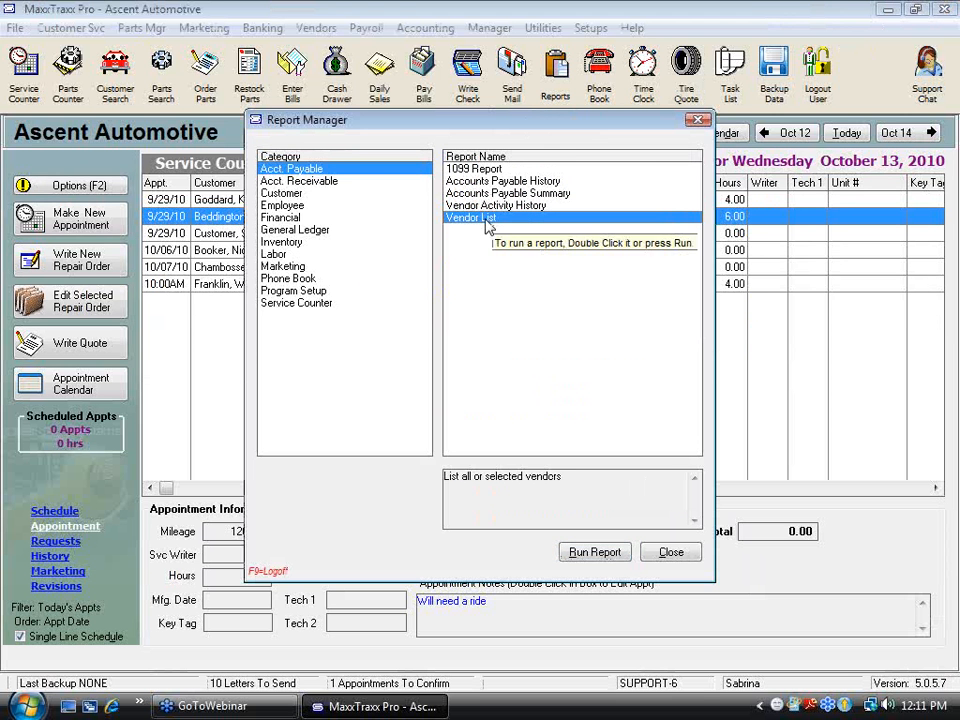
{"action": "double_click", "coordinate": [489, 221]}
{"action": "left_click", "coordinate": [583, 362]}
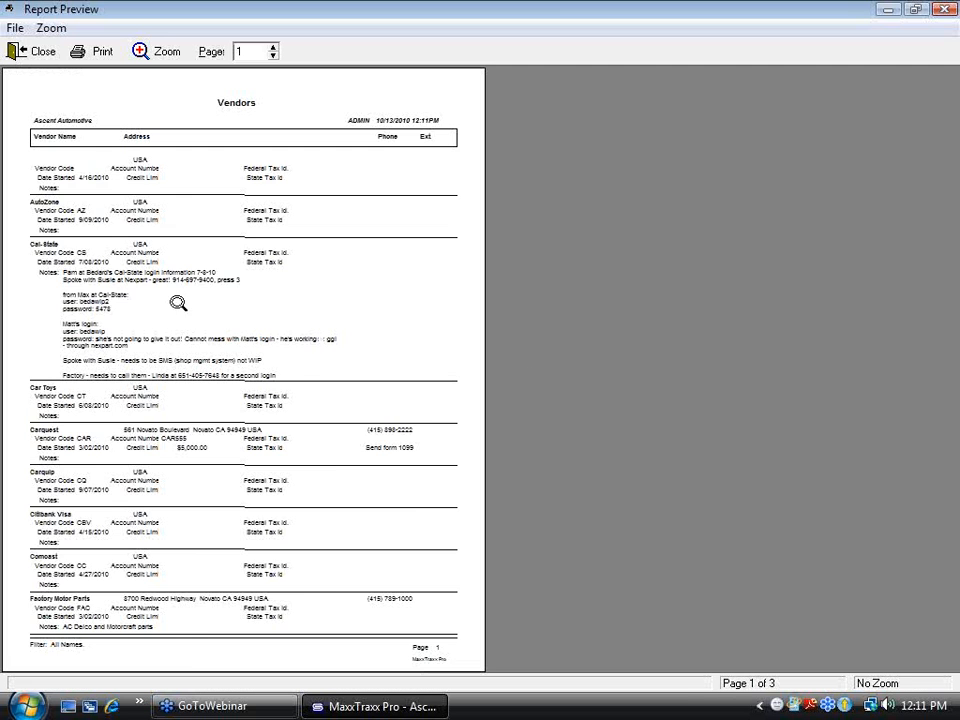
{"action": "left_click", "coordinate": [260, 334]}
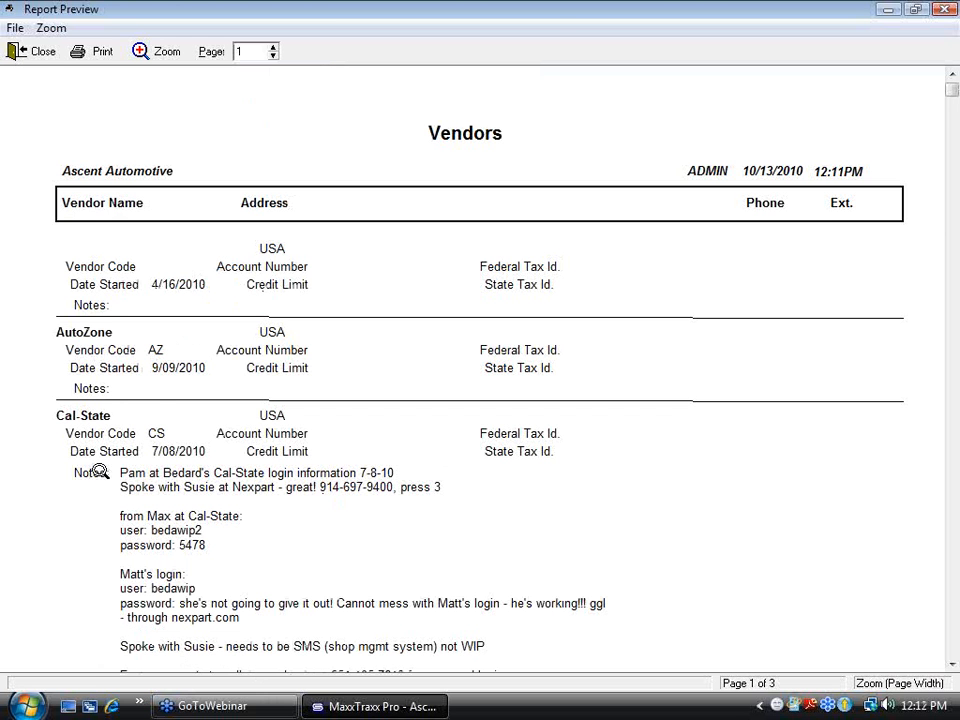
{"action": "left_click", "coordinate": [40, 54]}
{"action": "left_click", "coordinate": [671, 552]}
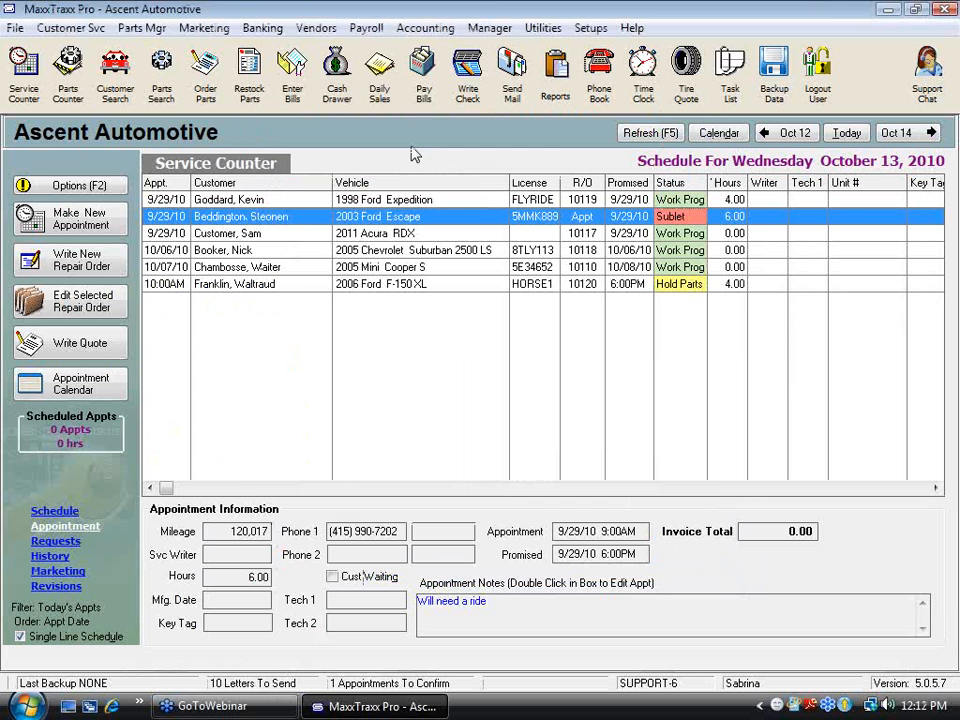
View the notes in the Carquest vendor record, and close the record and vendor list without making changes.
{"action": "left_click", "coordinate": [323, 30]}
{"action": "left_click", "coordinate": [330, 47]}
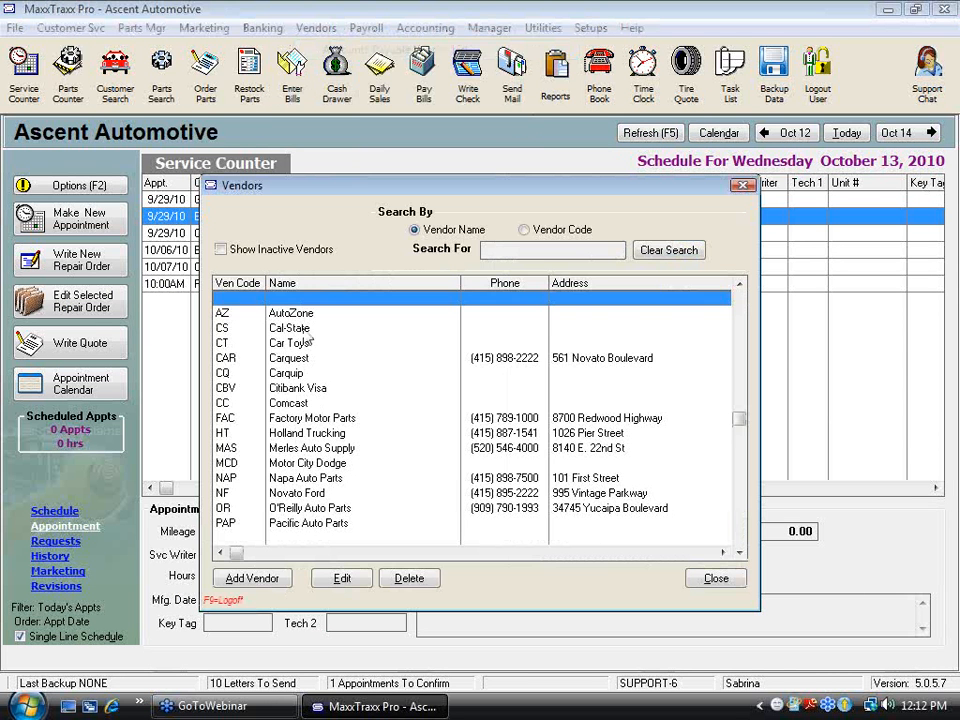
{"action": "left_click", "coordinate": [296, 359]}
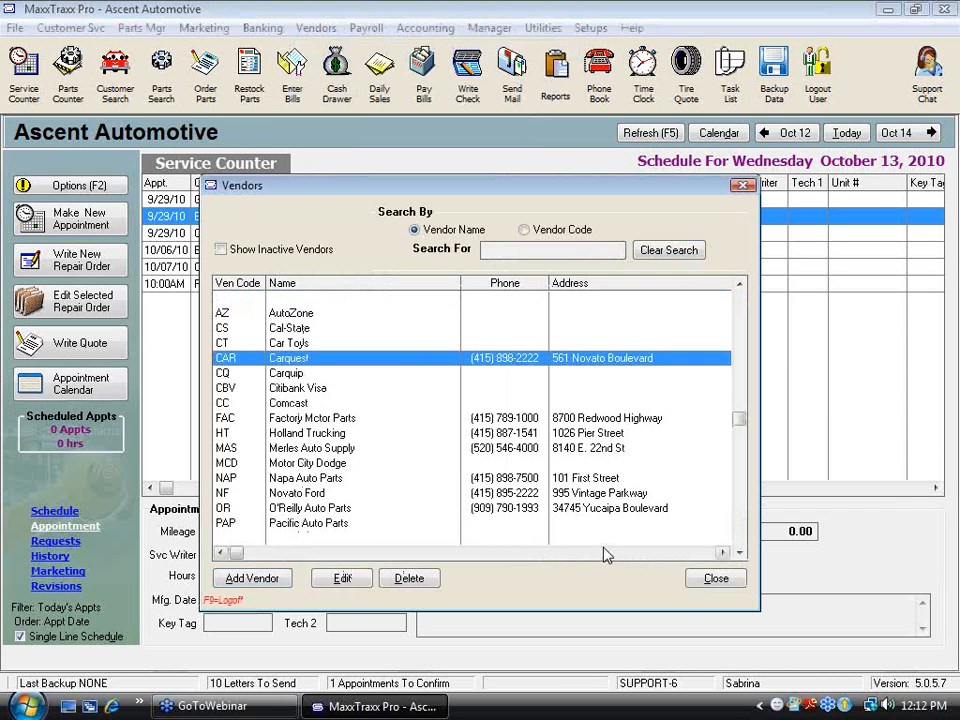
{"action": "left_click", "coordinate": [300, 343]}
{"action": "double_click", "coordinate": [377, 360]}
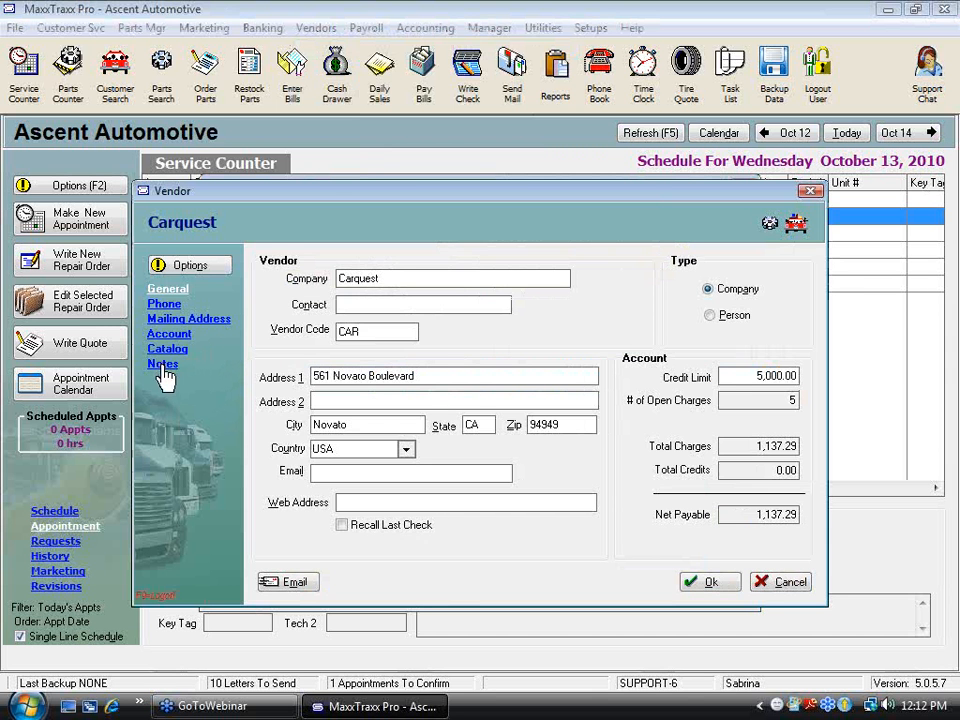
{"action": "left_click", "coordinate": [162, 364]}
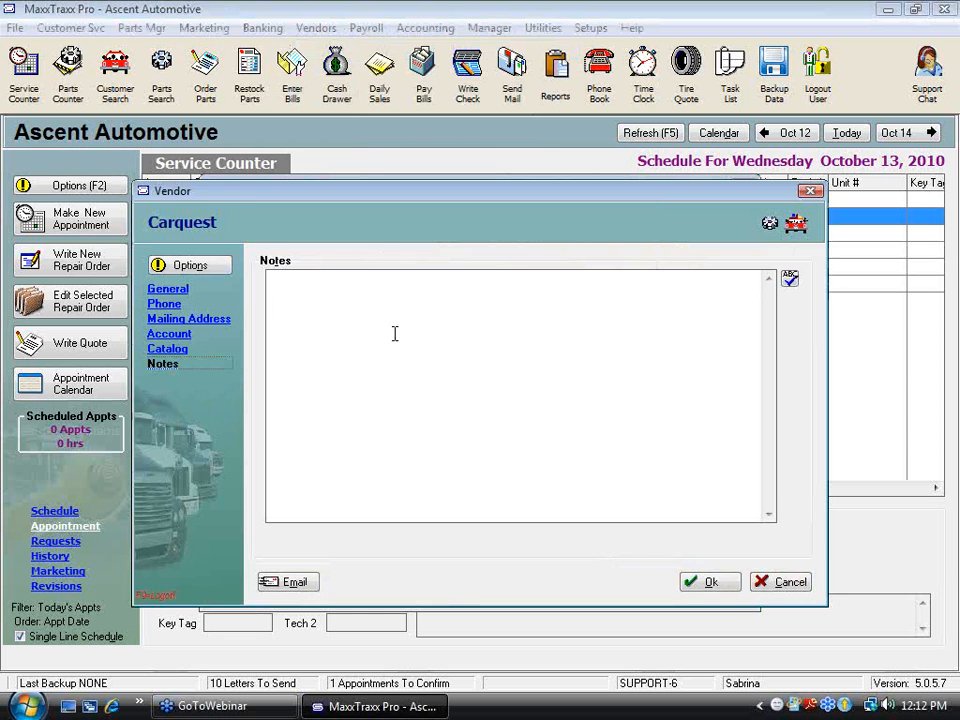
{"action": "left_click", "coordinate": [784, 582]}
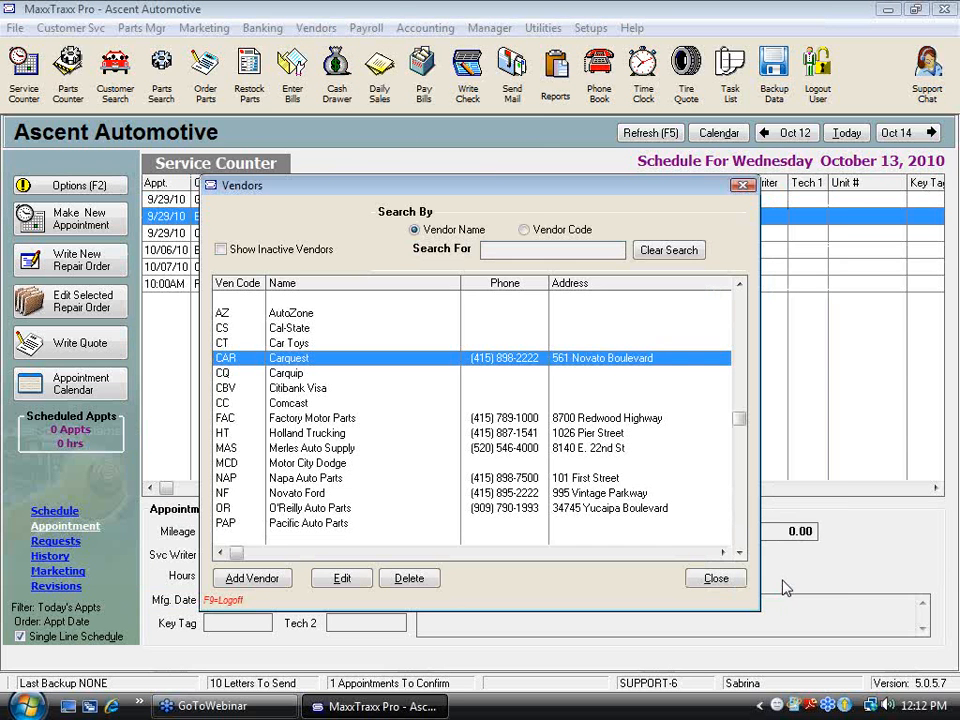
{"action": "left_click", "coordinate": [717, 579]}
Run the Accounts Receivable Aging Detail report for all customers as of 9/30/2010.
{"action": "left_click", "coordinate": [562, 80]}
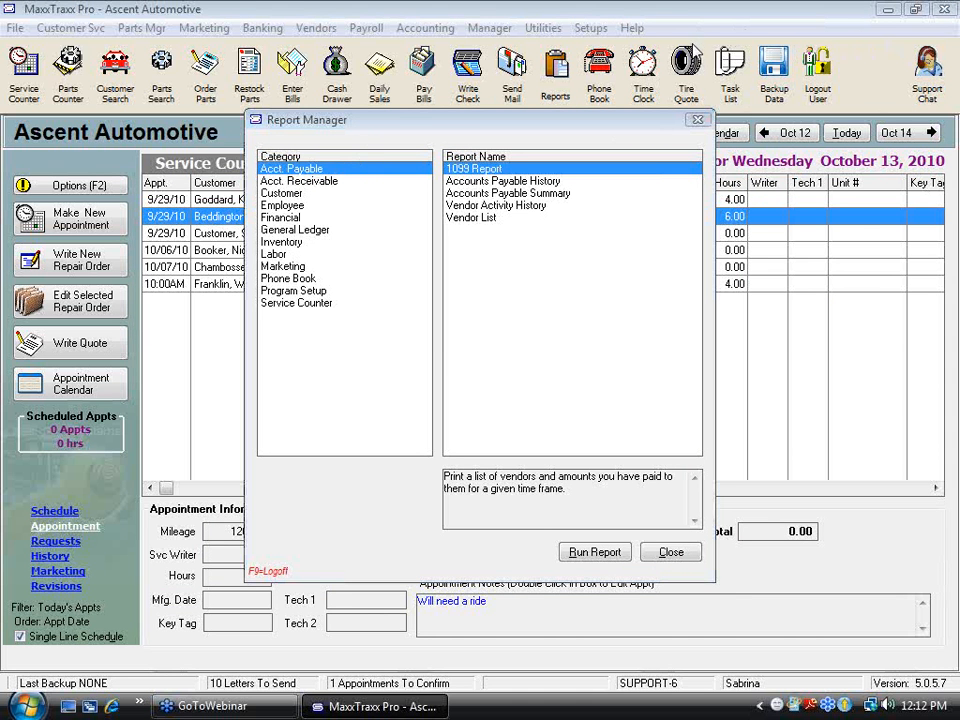
{"action": "left_click", "coordinate": [306, 182]}
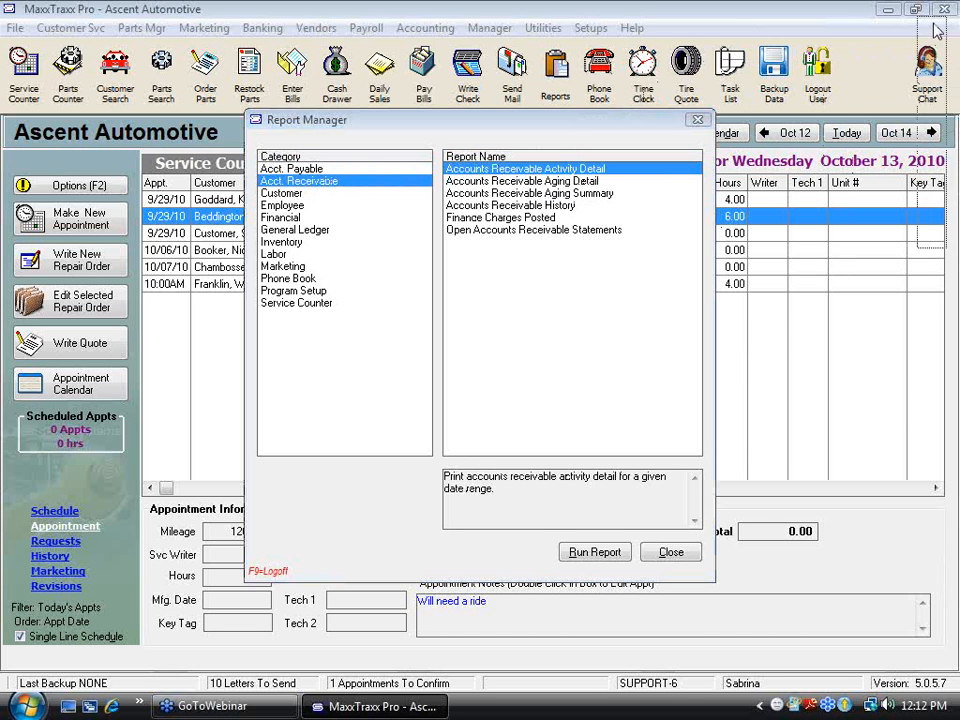
{"action": "left_click", "coordinate": [569, 182]}
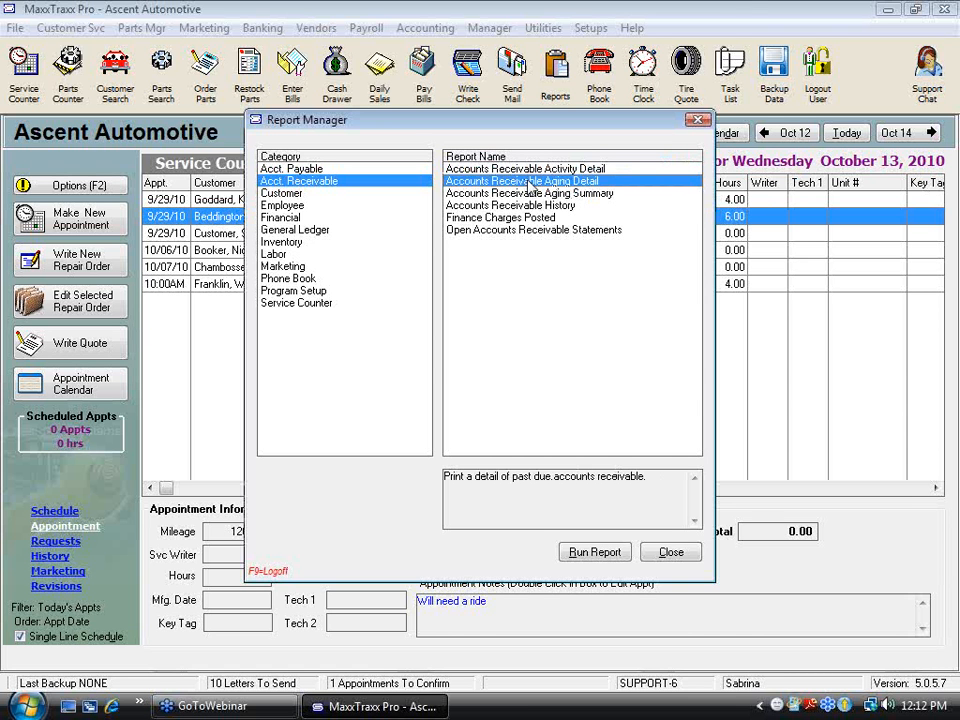
{"action": "double_click", "coordinate": [527, 185]}
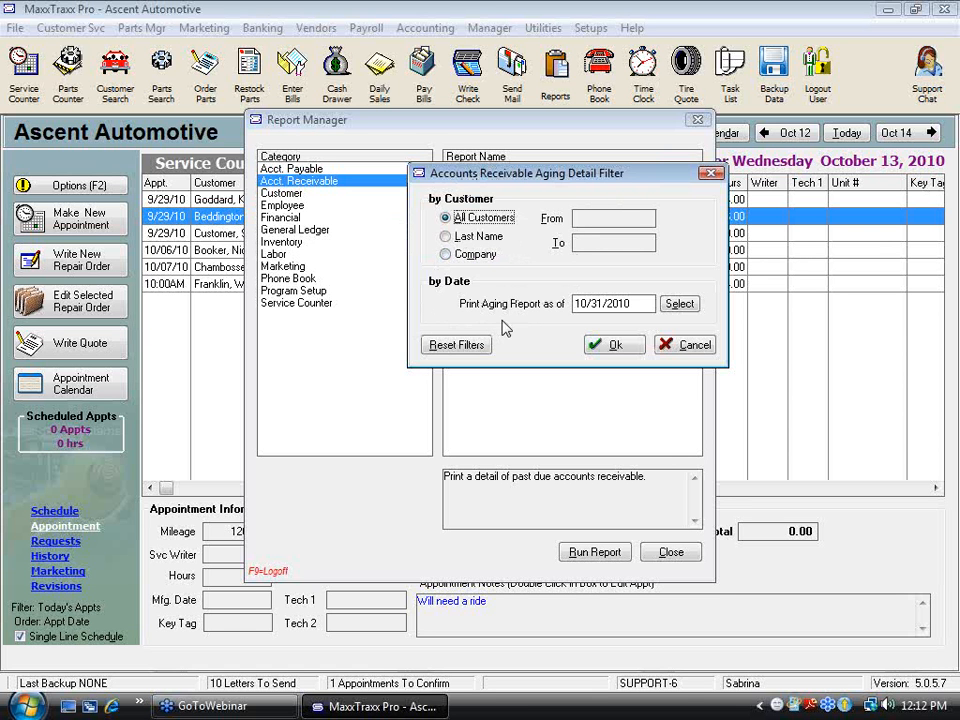
{"action": "left_click", "coordinate": [676, 304]}
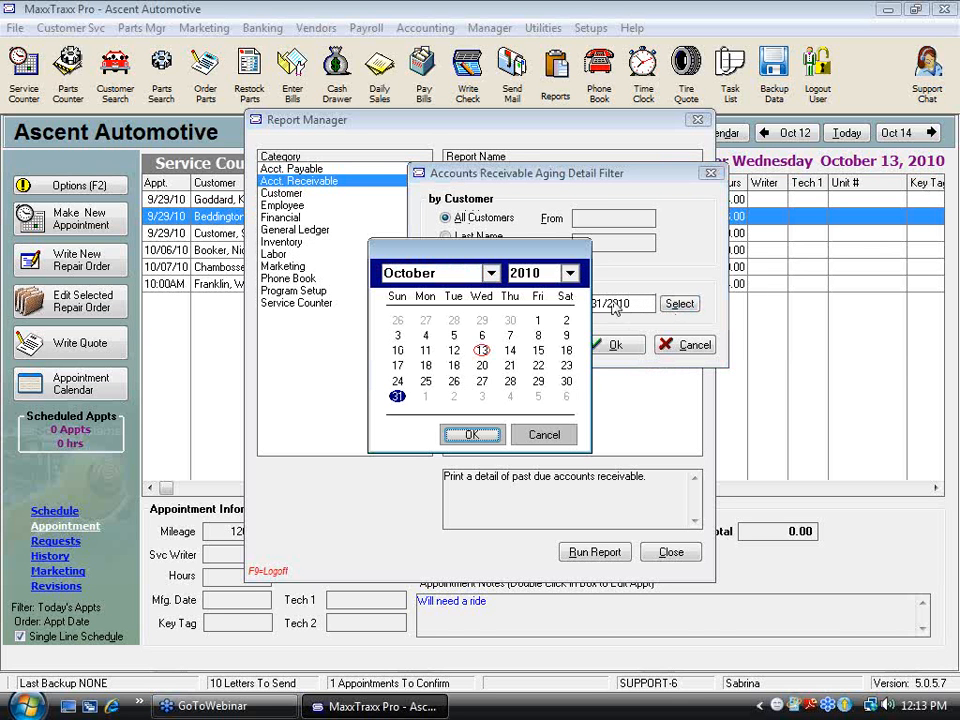
{"action": "scroll", "coordinate": [510, 338], "scroll_direction": "up", "scroll_amount": 1}
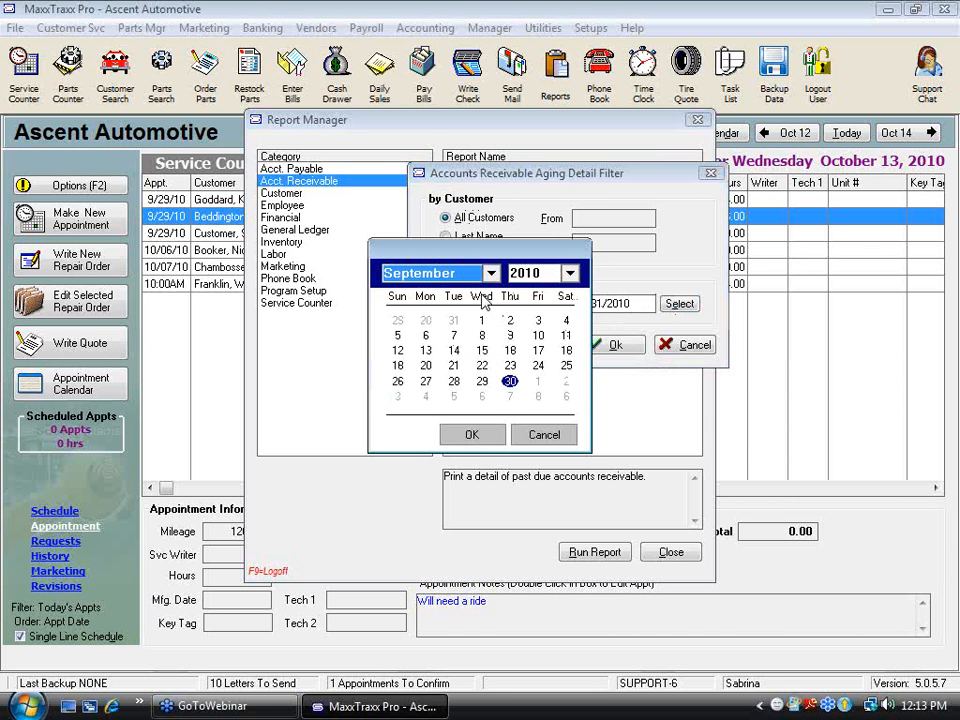
{"action": "left_click", "coordinate": [484, 437]}
{"action": "left_click", "coordinate": [613, 346]}
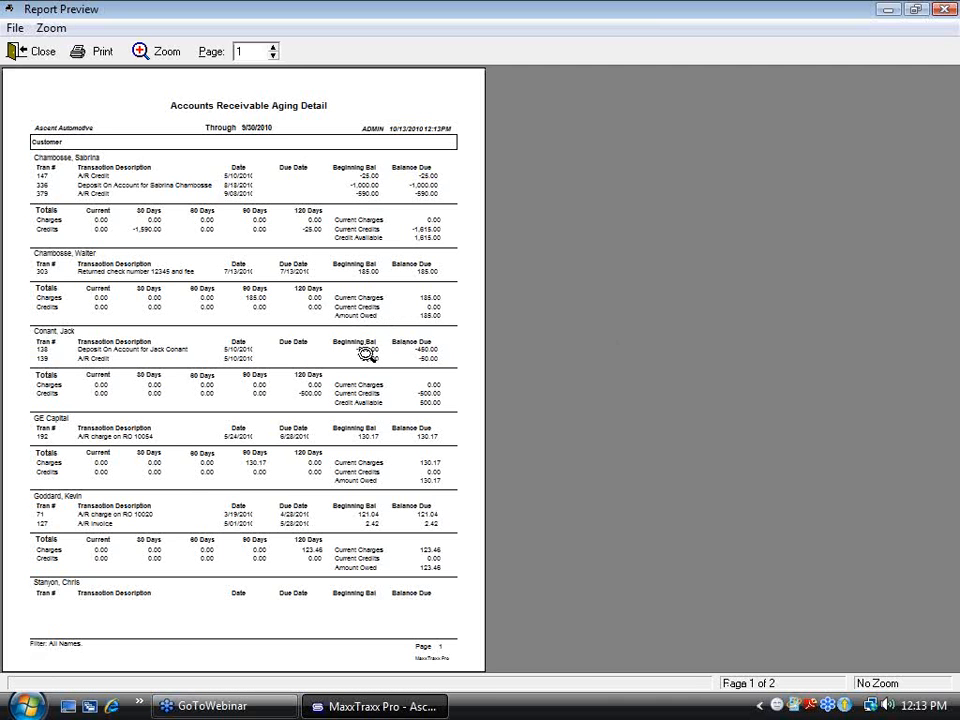
Examine the customer transactions and aging totals on page 1 of the Aging Detail report at page width, and close the preview.
{"action": "left_click", "coordinate": [366, 353]}
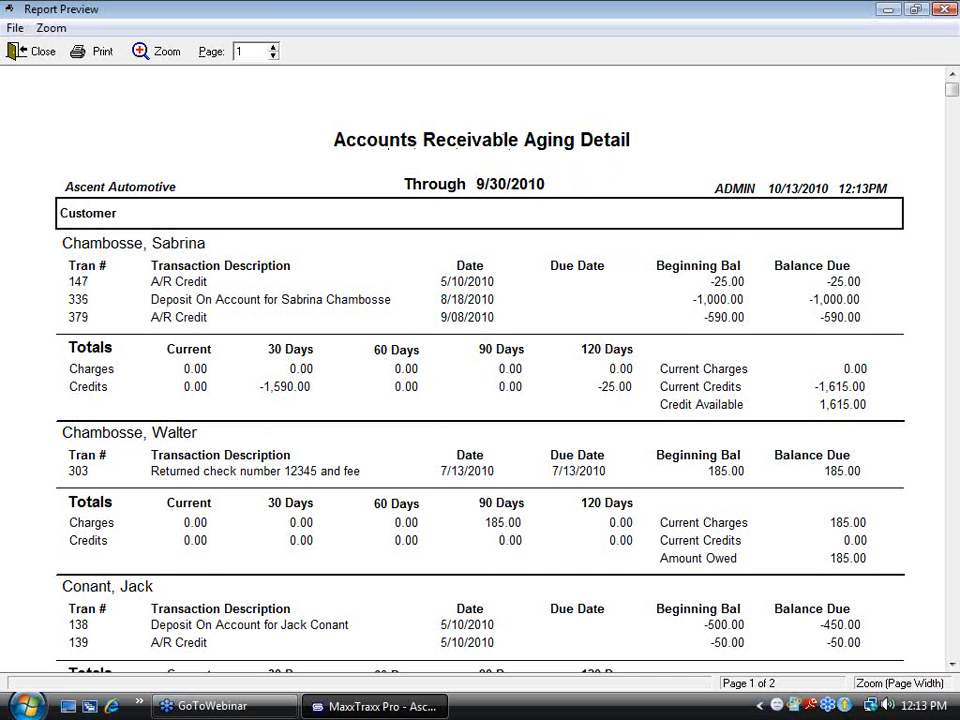
{"action": "left_click", "coordinate": [953, 607]}
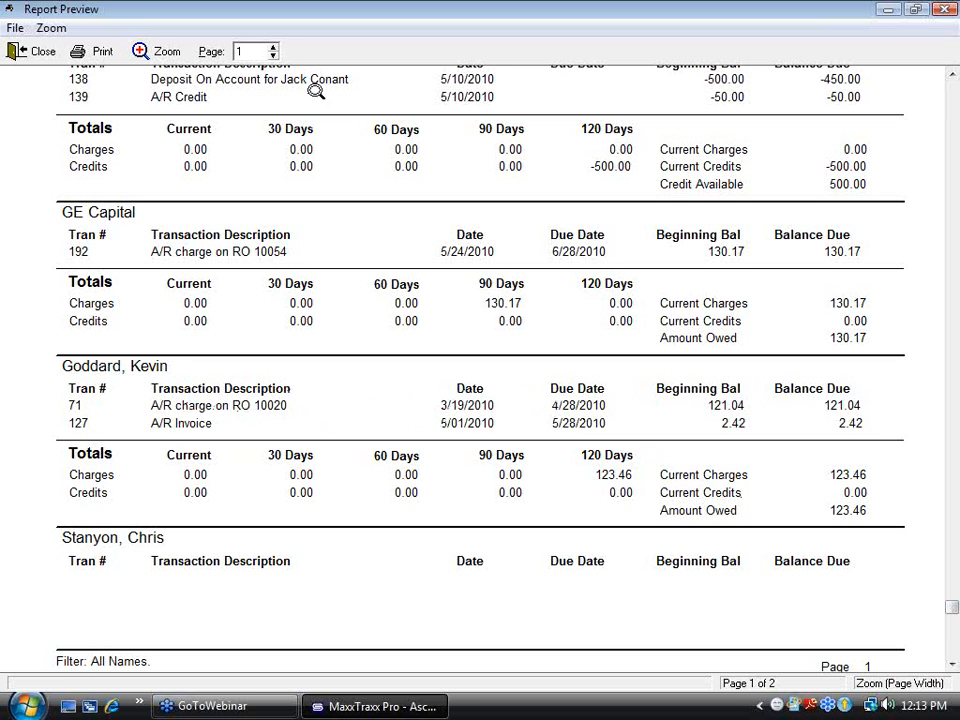
{"action": "left_click", "coordinate": [20, 51]}
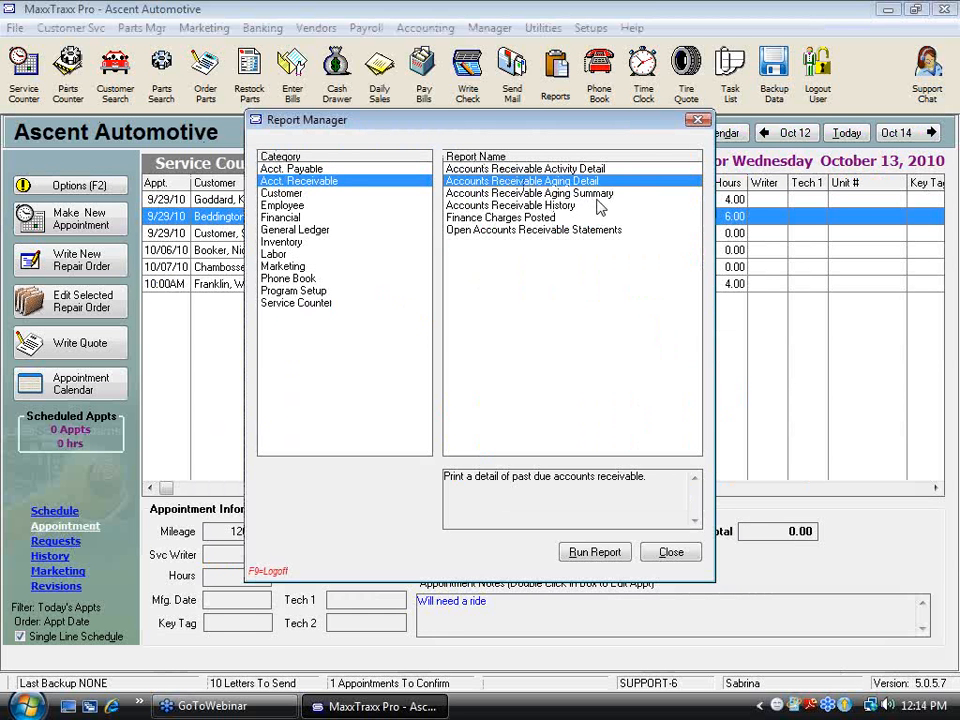
Run the Accounts Receivable Aging Summary report for all customers as of 9/30/2010, review it, and close the preview.
{"action": "left_click", "coordinate": [538, 193]}
{"action": "double_click", "coordinate": [544, 193]}
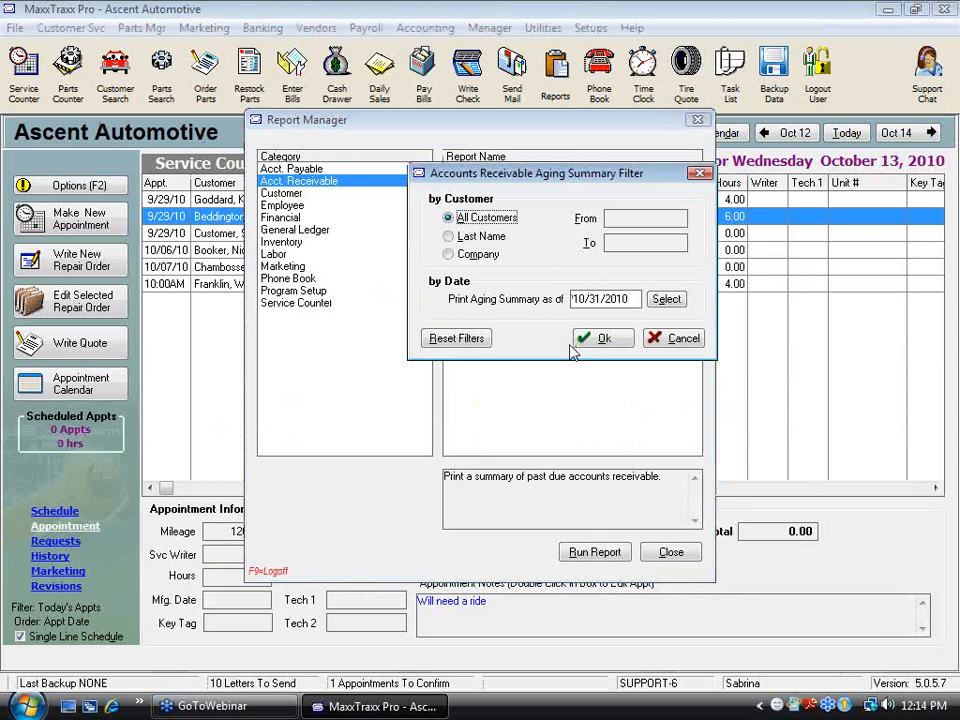
{"action": "left_click", "coordinate": [666, 299]}
{"action": "left_click", "coordinate": [509, 320]}
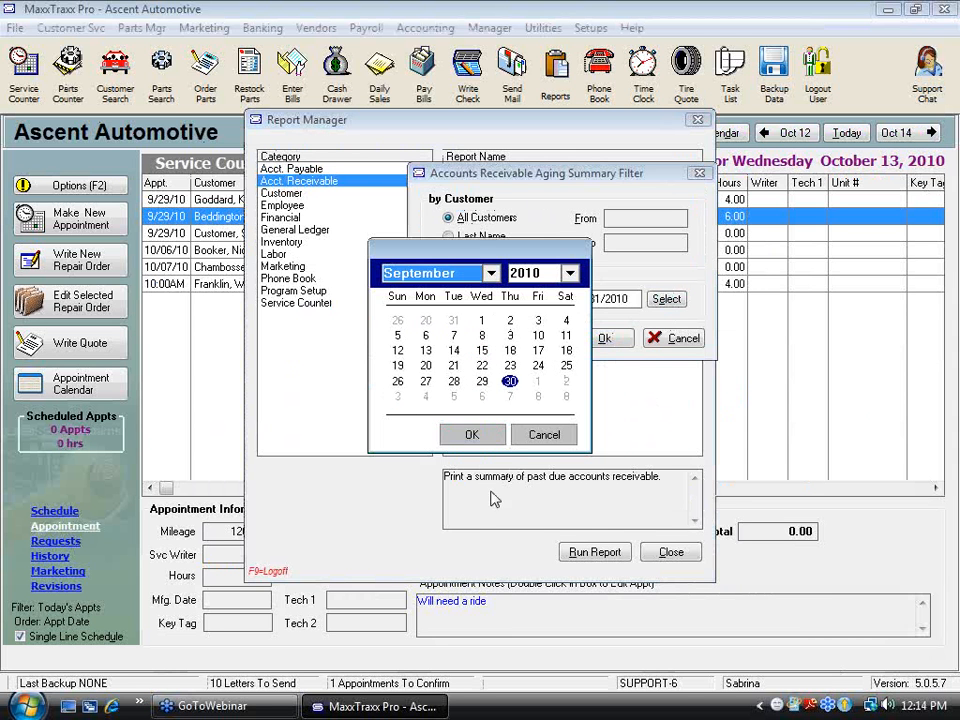
{"action": "left_click", "coordinate": [462, 434]}
{"action": "left_click", "coordinate": [608, 343]}
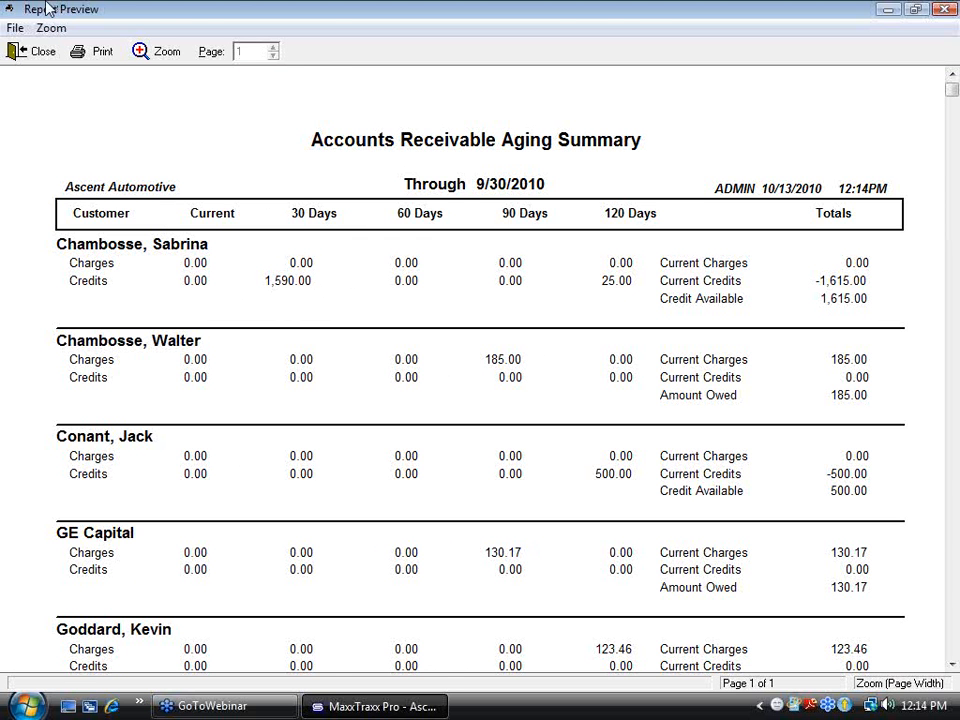
{"action": "left_click", "coordinate": [30, 52]}
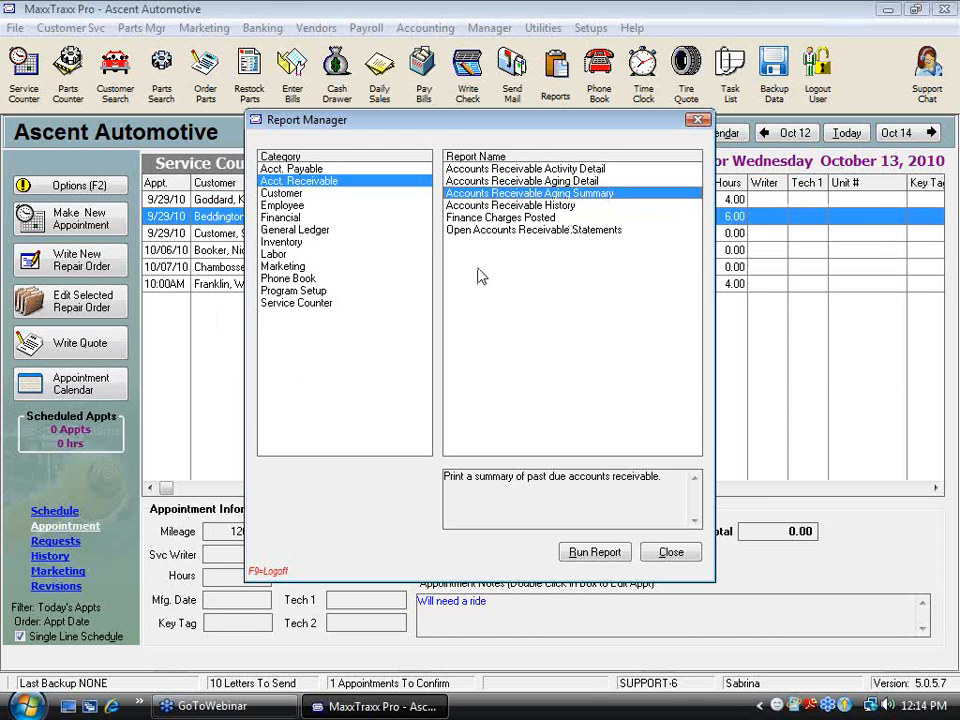
Read the descriptions of the Accounts Receivable History and Finance Charges Posted reports.
{"action": "left_click", "coordinate": [567, 206]}
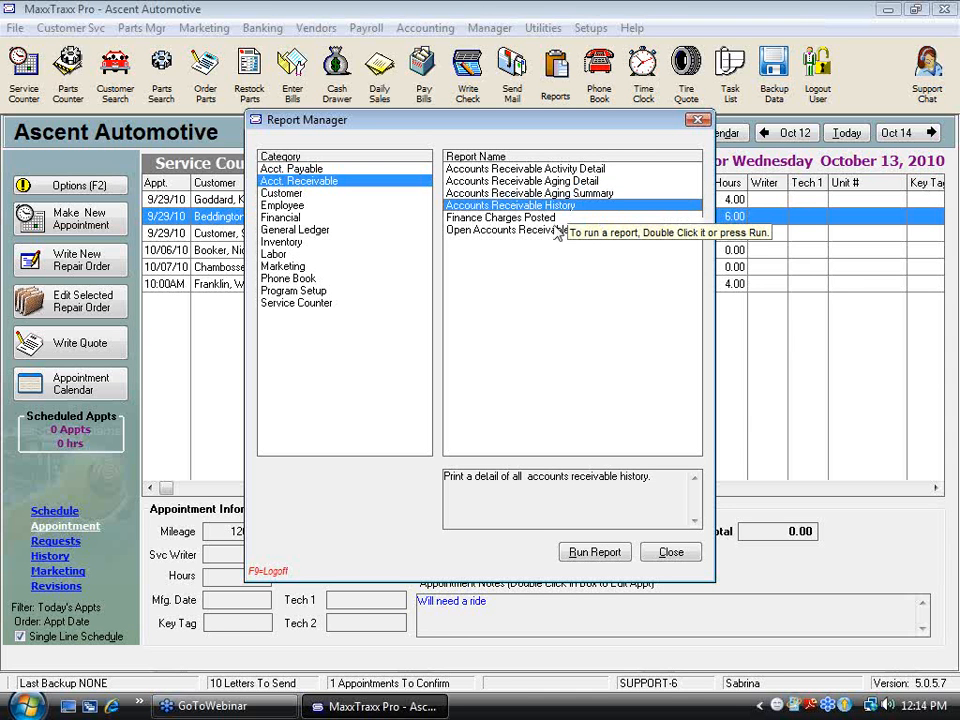
{"action": "left_click", "coordinate": [470, 480]}
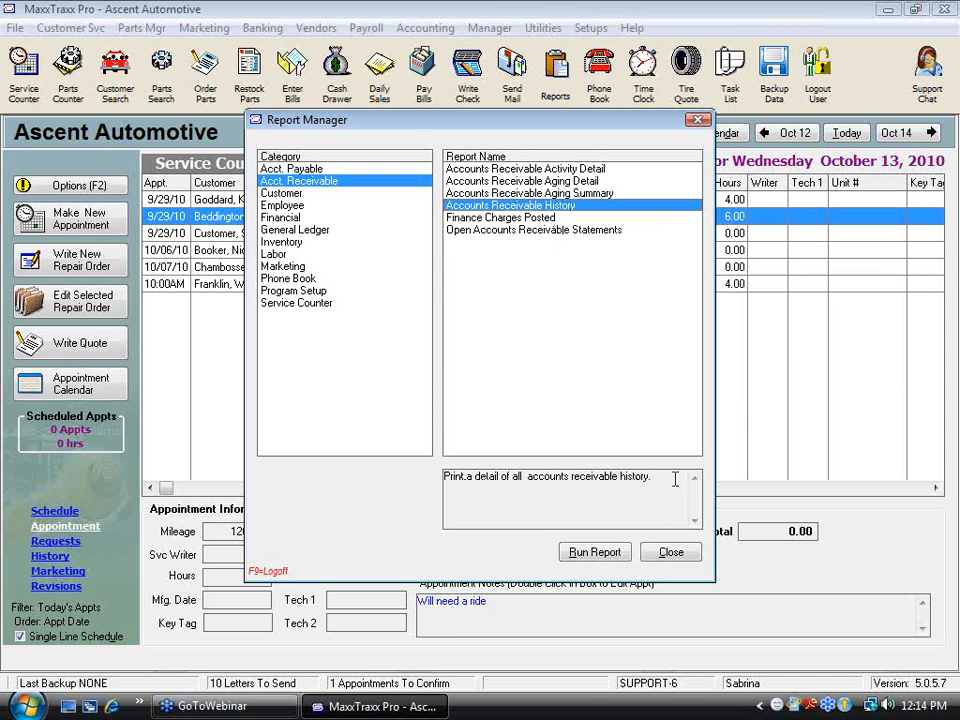
{"action": "left_click_drag", "start_coordinate": [675, 476], "coordinate": [445, 478]}
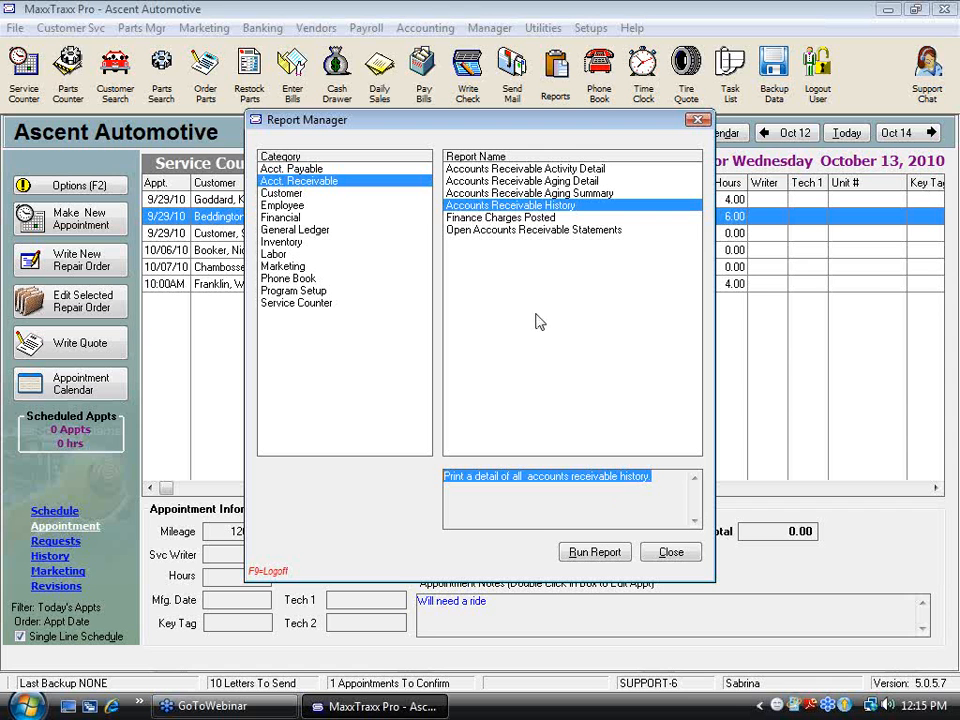
{"action": "left_click", "coordinate": [508, 218]}
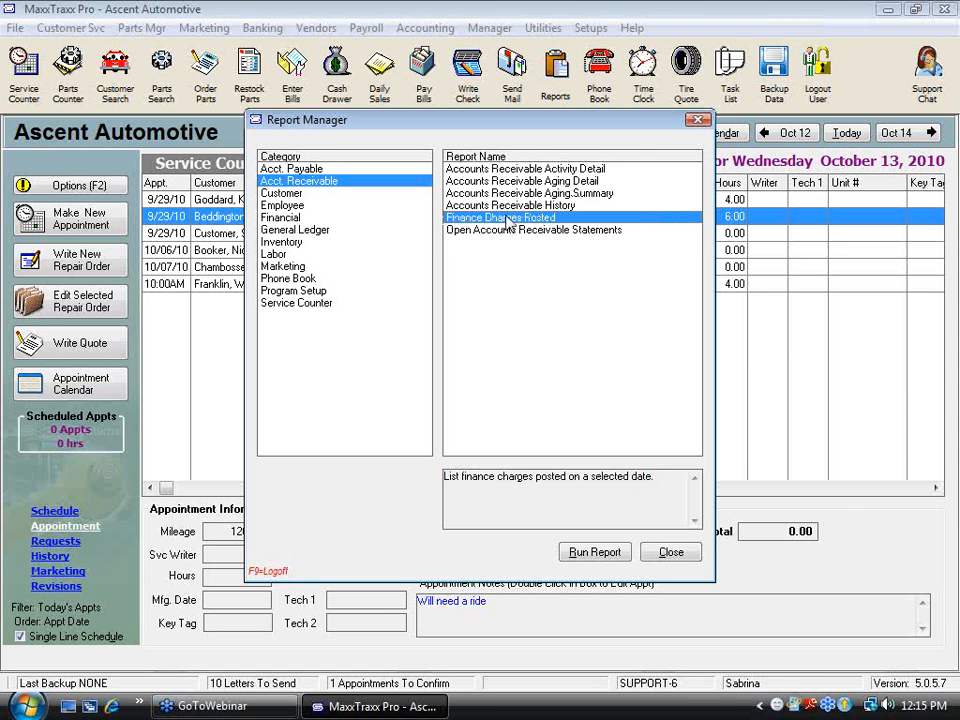
{"action": "left_click", "coordinate": [512, 206]}
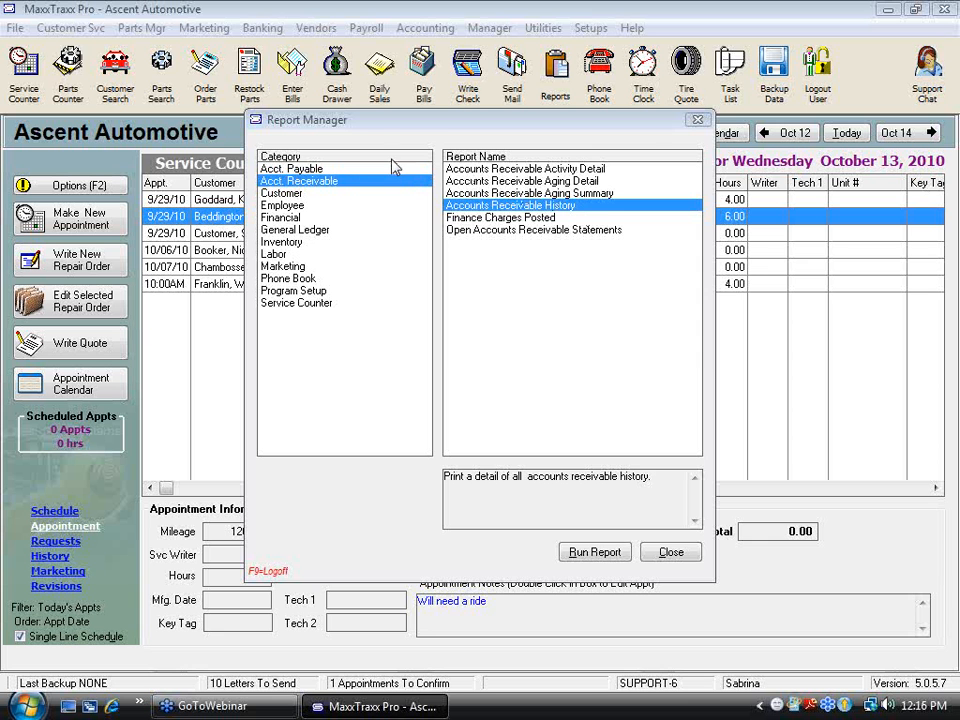
Run the Accounts Receivable Aging Detail report again for all customers as of 9/30/2010, and review it at page width before closing the preview.
{"action": "double_click", "coordinate": [515, 182]}
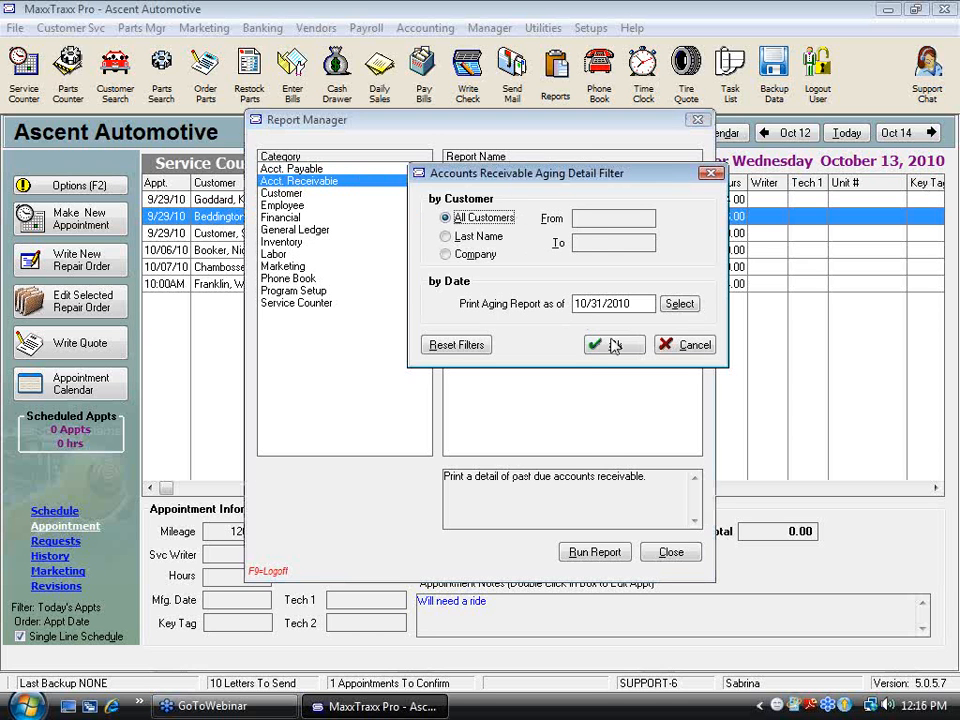
{"action": "left_click", "coordinate": [679, 303]}
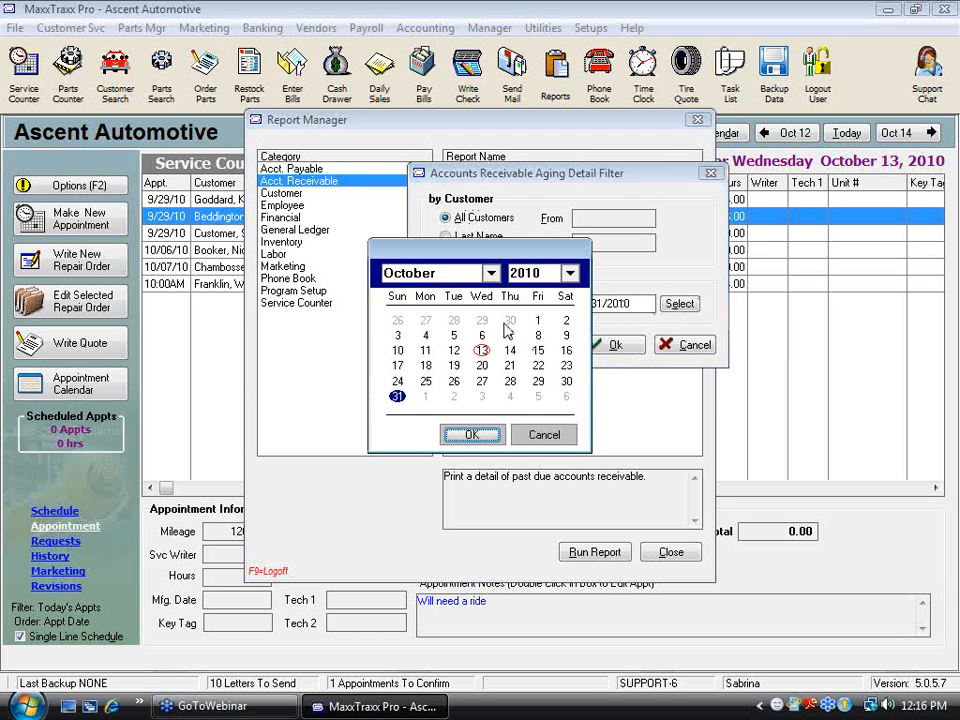
{"action": "left_click", "coordinate": [510, 320]}
{"action": "left_click", "coordinate": [472, 434]}
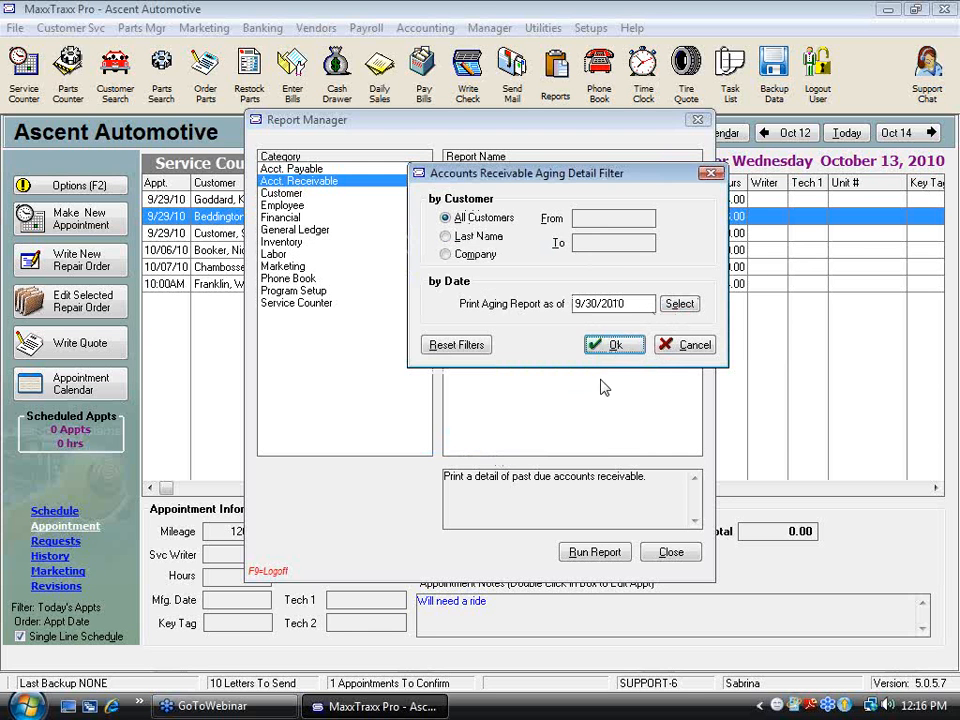
{"action": "left_click", "coordinate": [615, 346]}
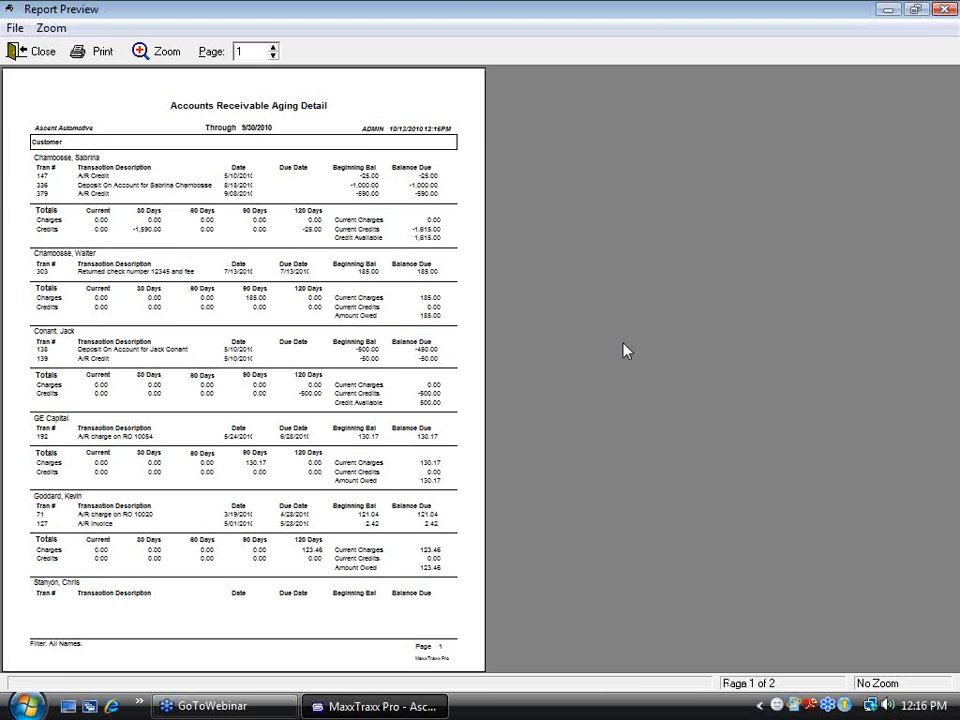
{"action": "left_click", "coordinate": [373, 313]}
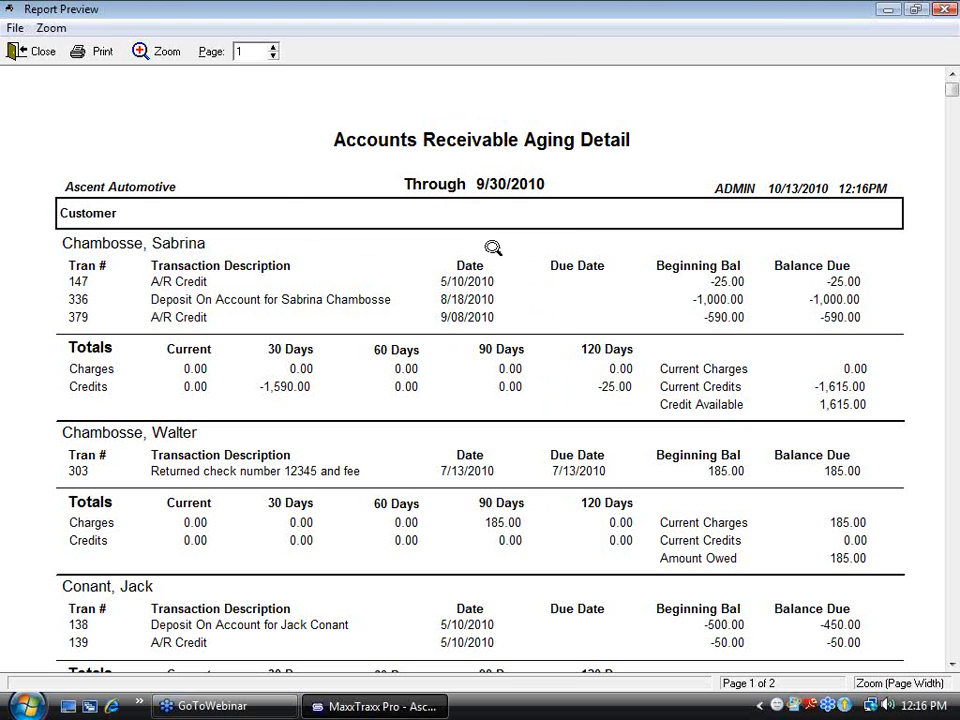
{"action": "left_click", "coordinate": [40, 51]}
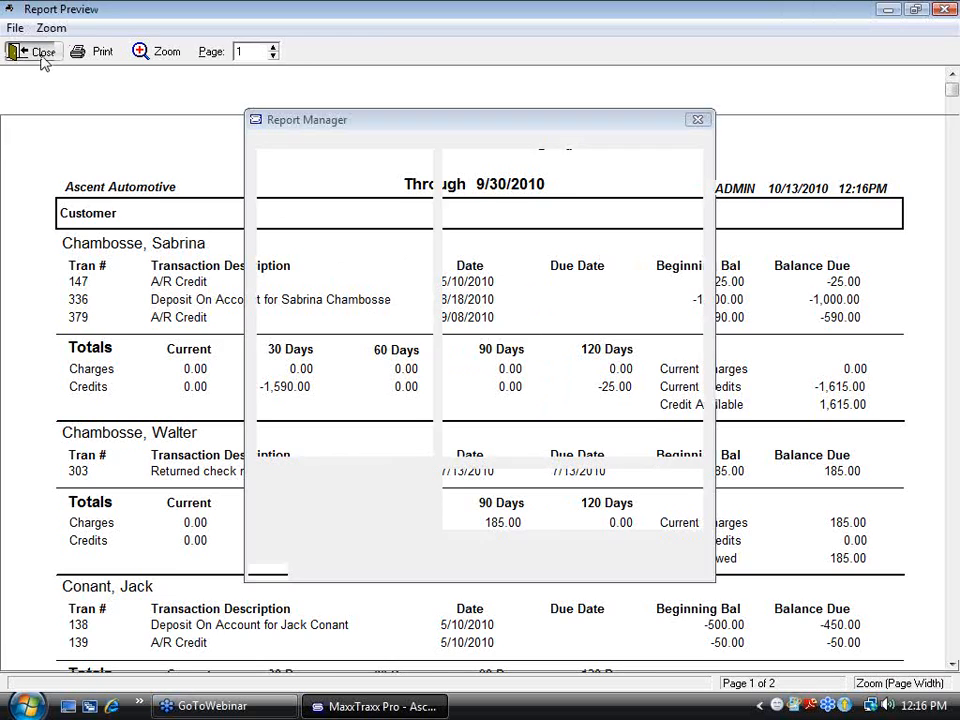
View the posting dates offered by the Finance Charges Posted report, and close the Report Manager without running it.
{"action": "left_click", "coordinate": [530, 217]}
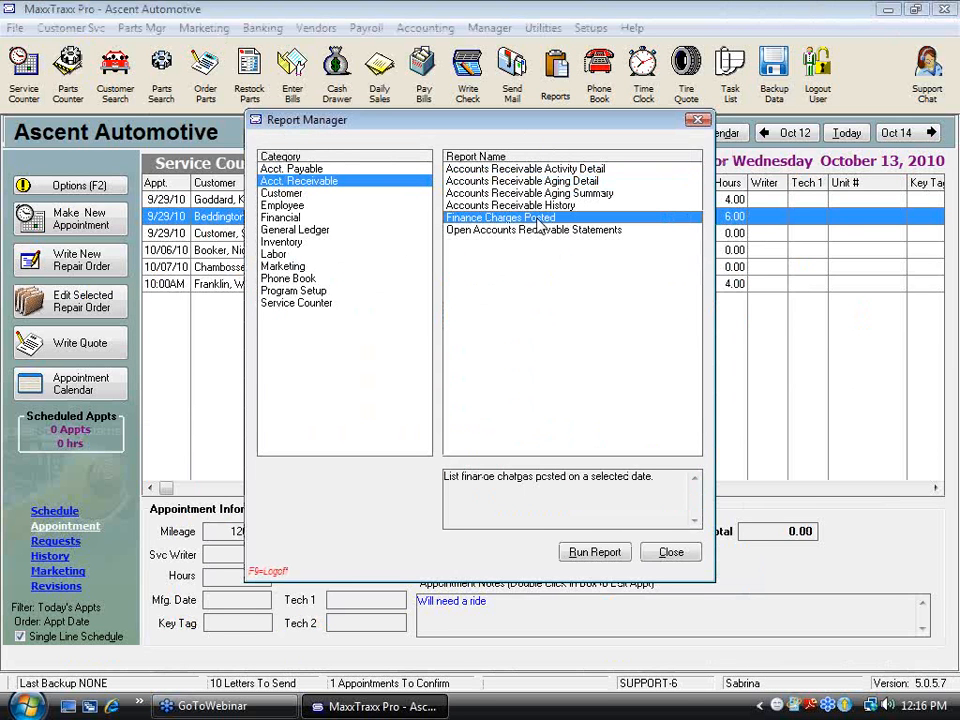
{"action": "left_click", "coordinate": [597, 556]}
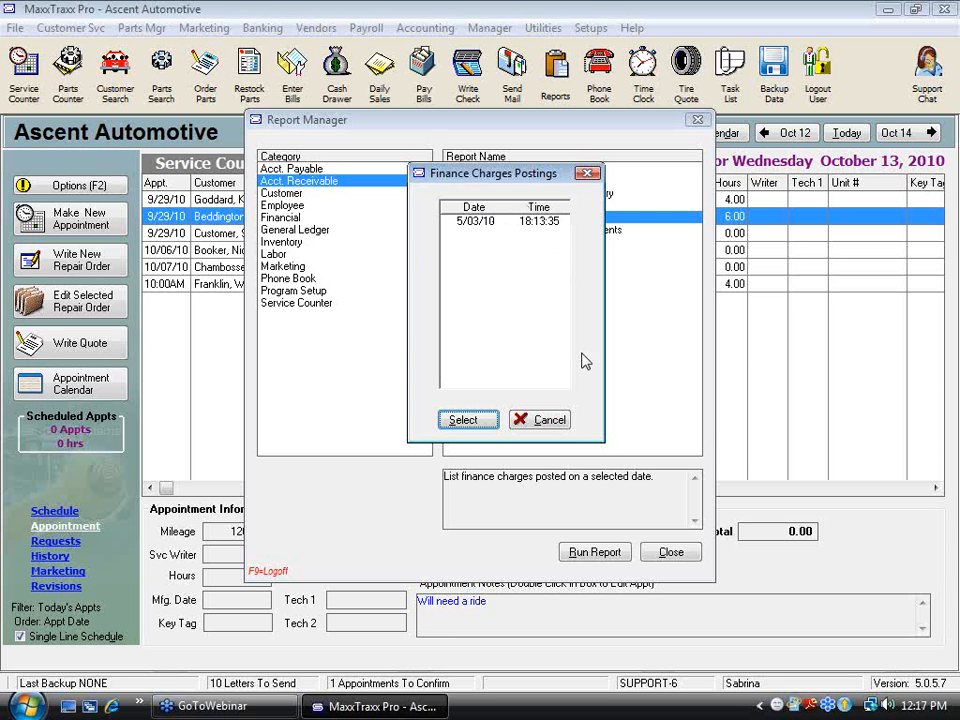
{"action": "left_click", "coordinate": [553, 419]}
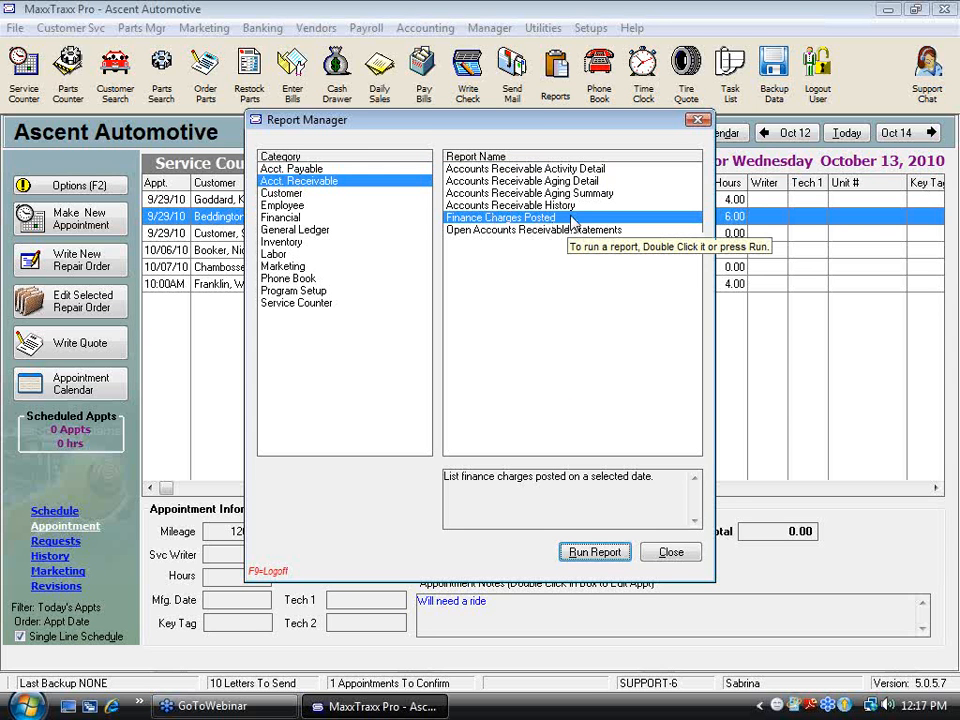
{"action": "left_click", "coordinate": [686, 555]}
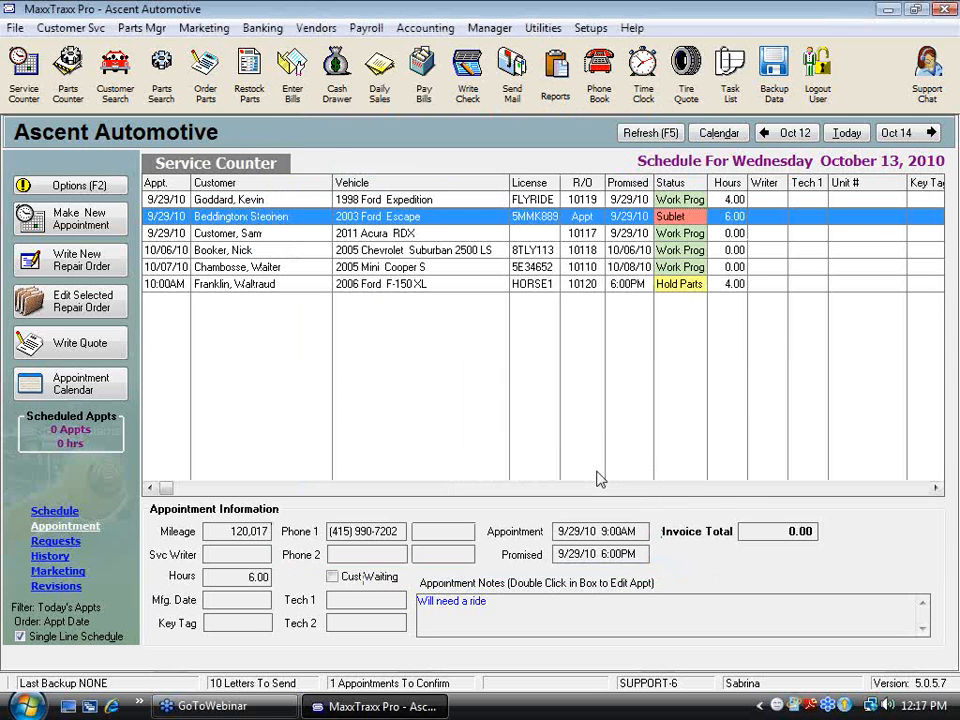
Look at the Post Automatic Finance Charges command for accounts receivable statements without running it.
{"action": "left_click", "coordinate": [70, 28]}
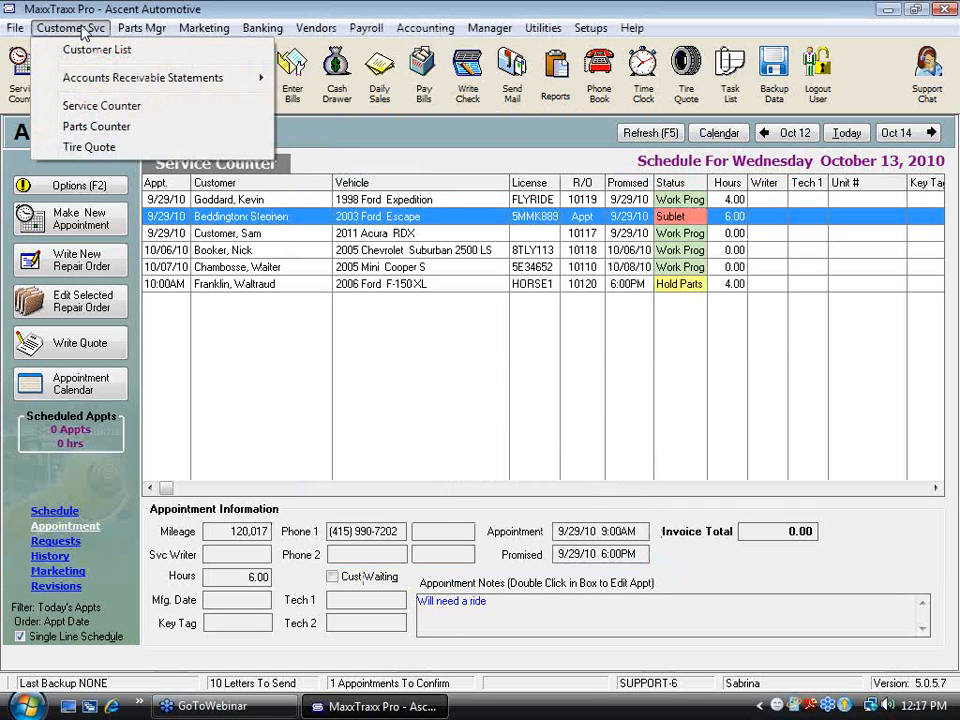
{"action": "mouse_move", "coordinate": [82, 77]}
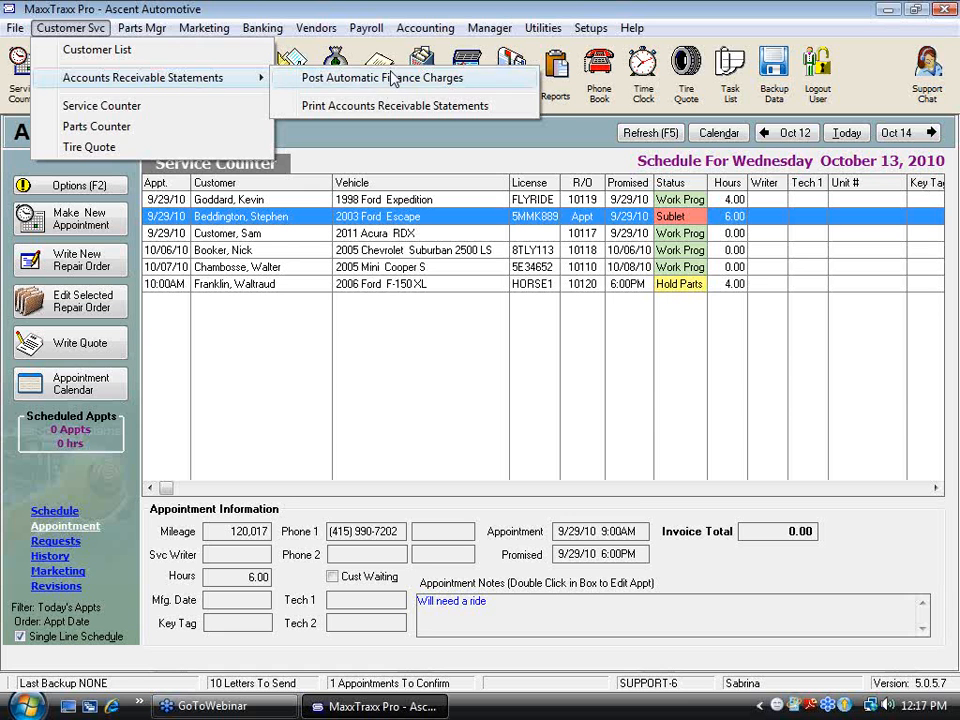
{"action": "left_click", "coordinate": [390, 150]}
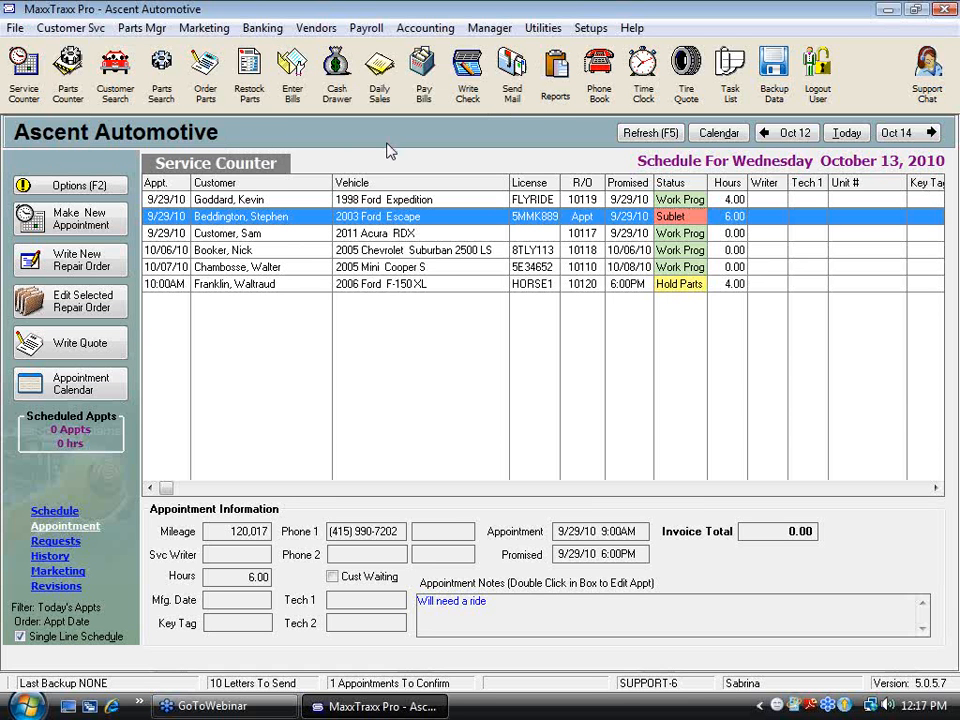
Search customers by the beginning of the last name, and open the first match's record at its miscellaneous details.
{"action": "left_click", "coordinate": [115, 90]}
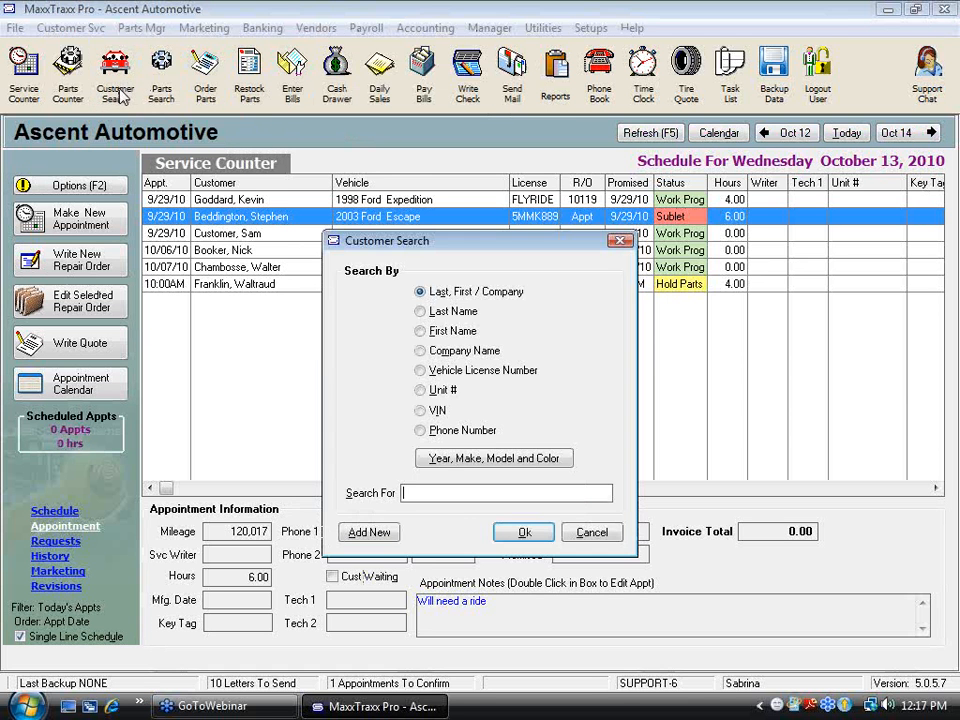
{"action": "type", "text": "cham"}
{"action": "key", "text": "Return"}
{"action": "double_click", "coordinate": [370, 397]}
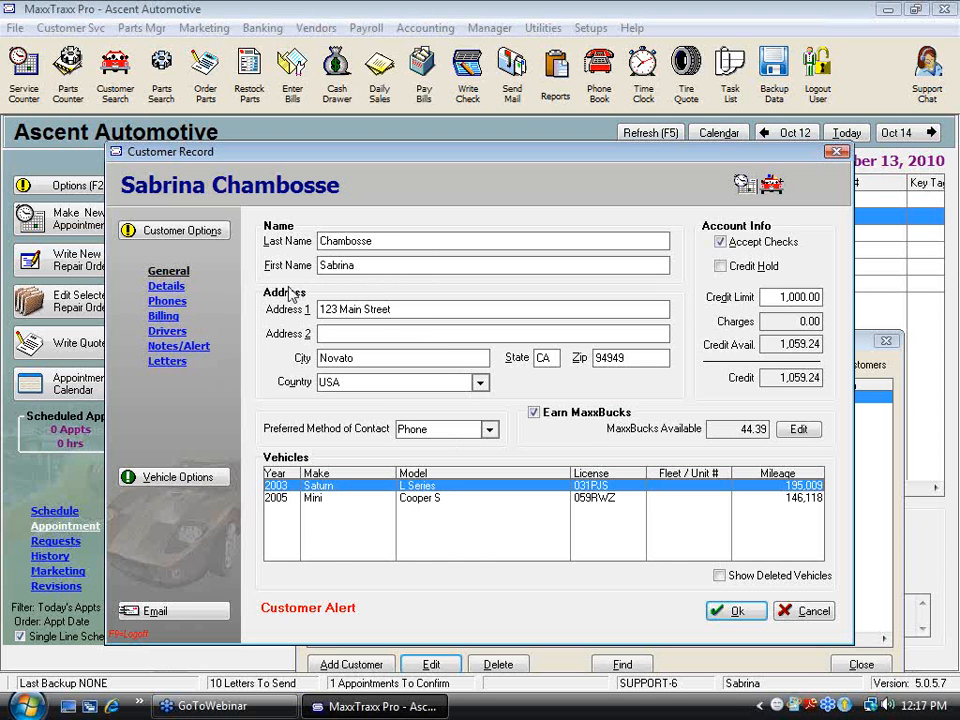
{"action": "left_click", "coordinate": [166, 316]}
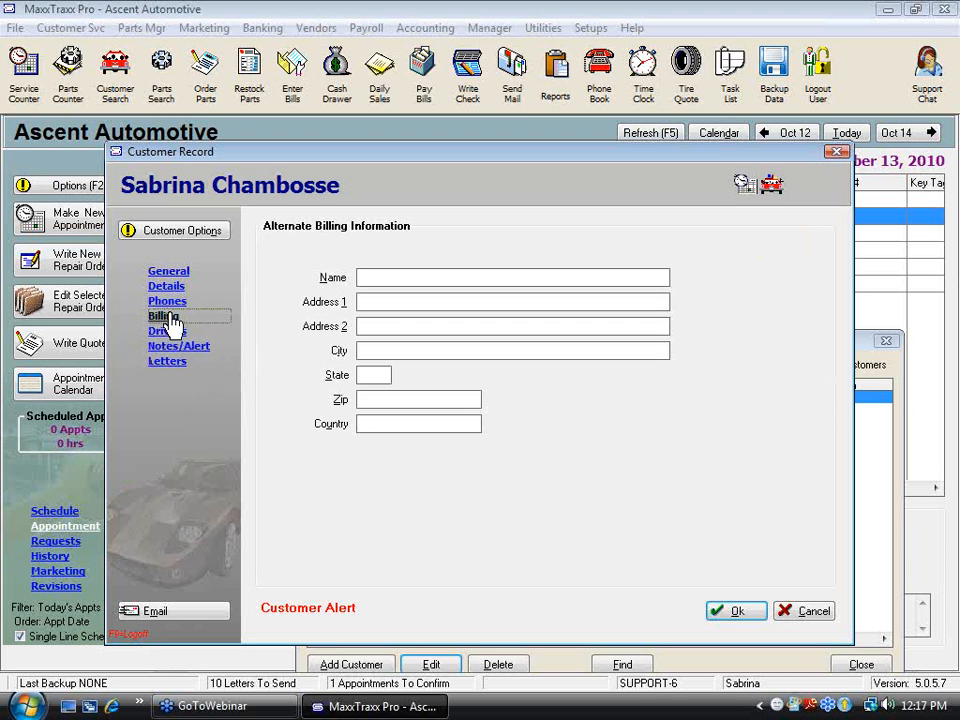
{"action": "left_click", "coordinate": [167, 301]}
{"action": "left_click", "coordinate": [168, 286]}
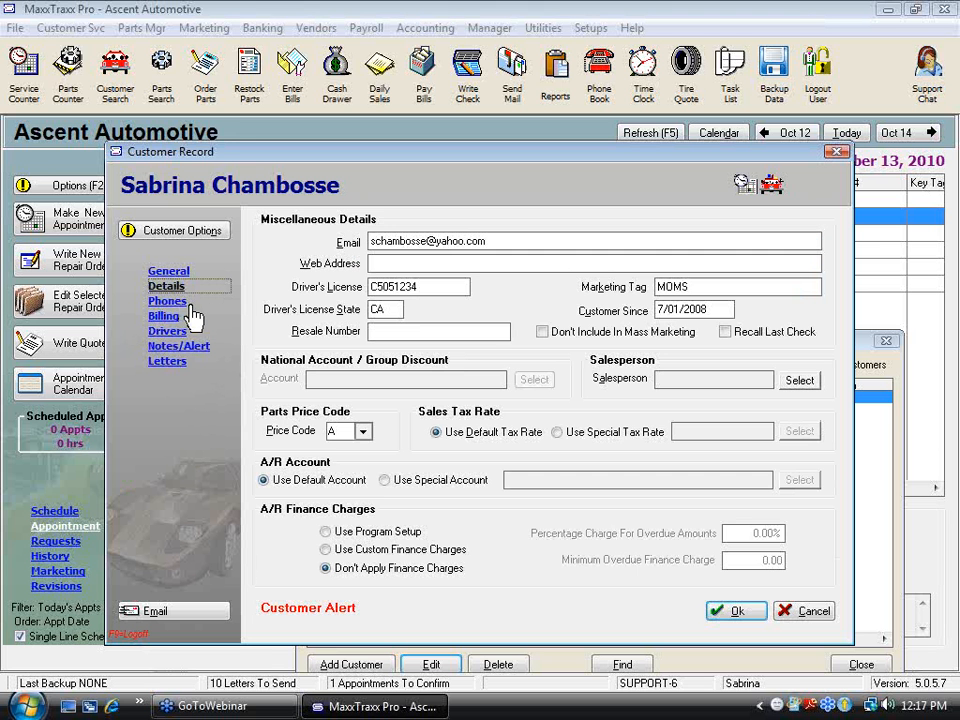
Try the program-setup and custom A/R finance charge options, restore Don't Apply Finance Charges, and save and close the customer record.
{"action": "left_click", "coordinate": [326, 532]}
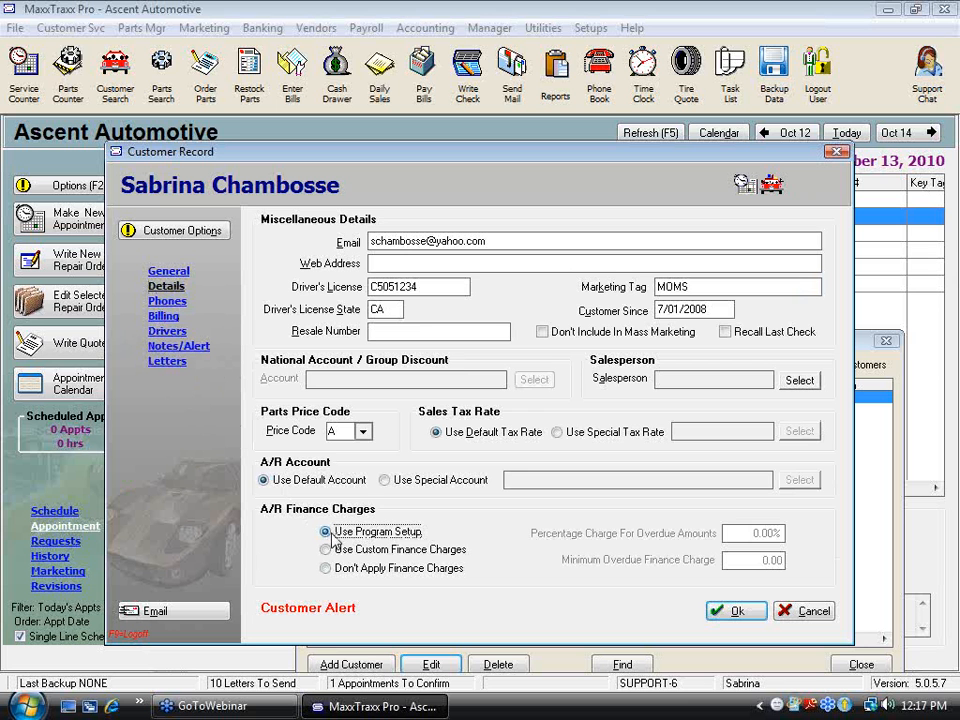
{"action": "left_click", "coordinate": [325, 550]}
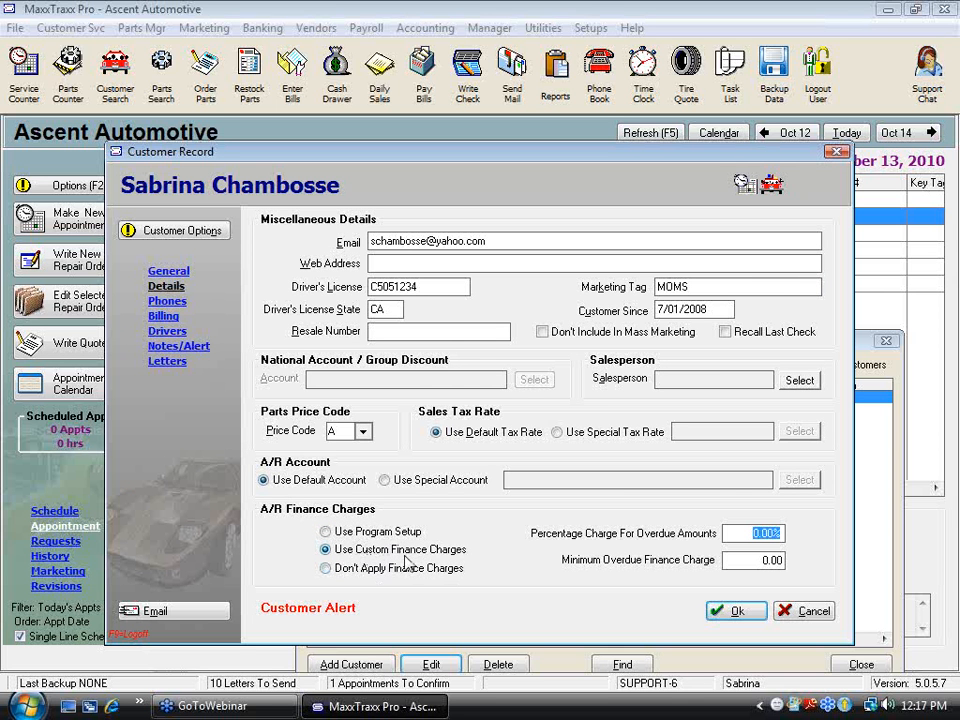
{"action": "left_click", "coordinate": [325, 568]}
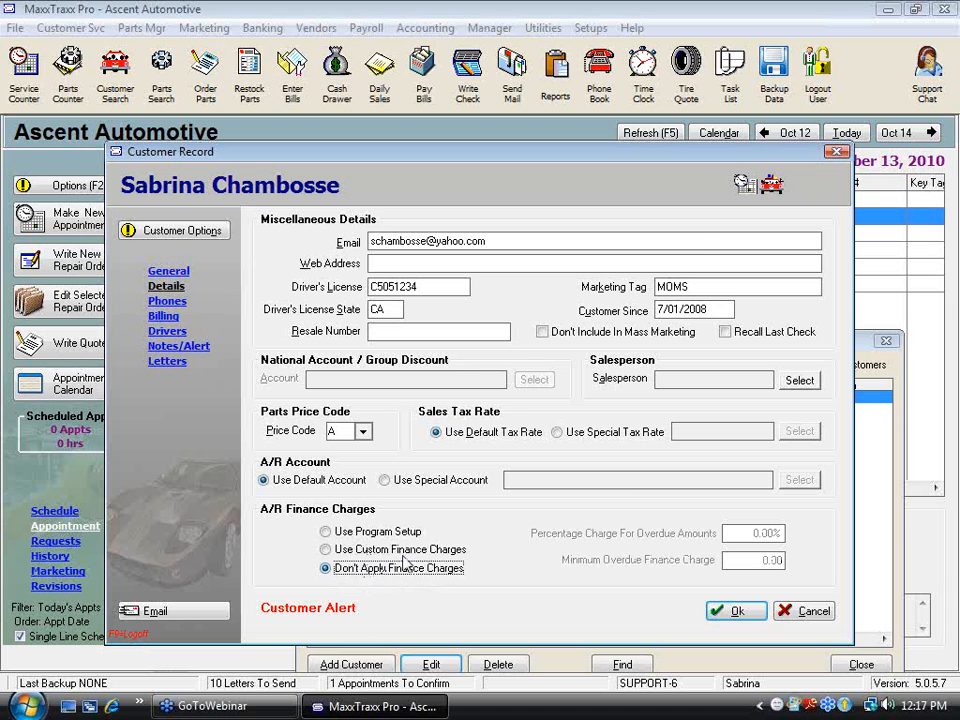
{"action": "left_click", "coordinate": [757, 619]}
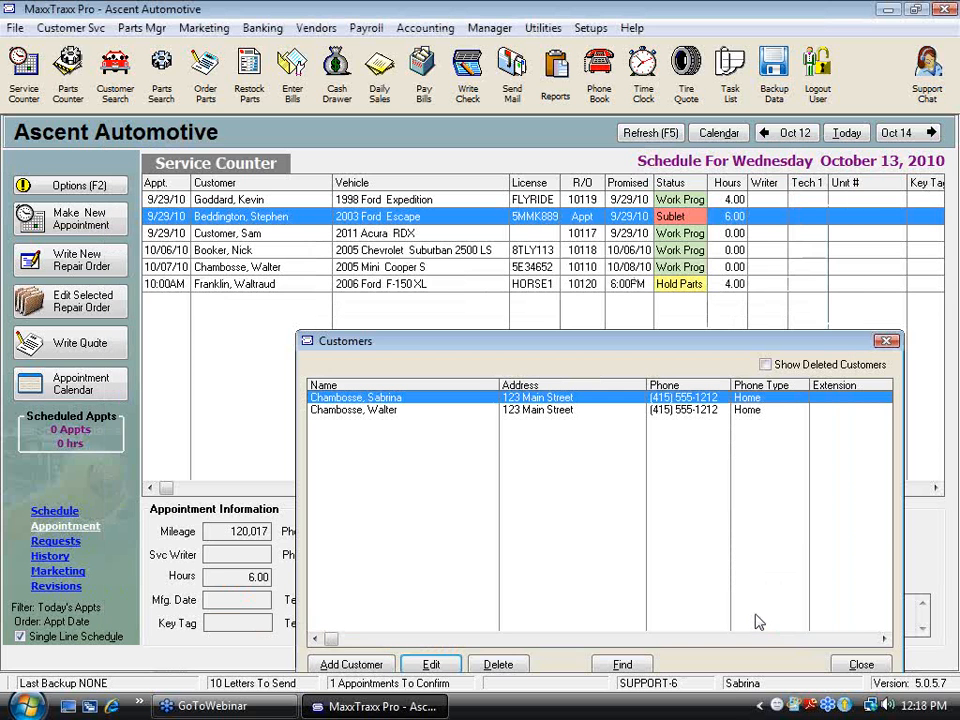
{"action": "left_click", "coordinate": [861, 665]}
Review the commands for posting automatic finance charges and printing accounts receivable statements without running either.
{"action": "left_click", "coordinate": [92, 29]}
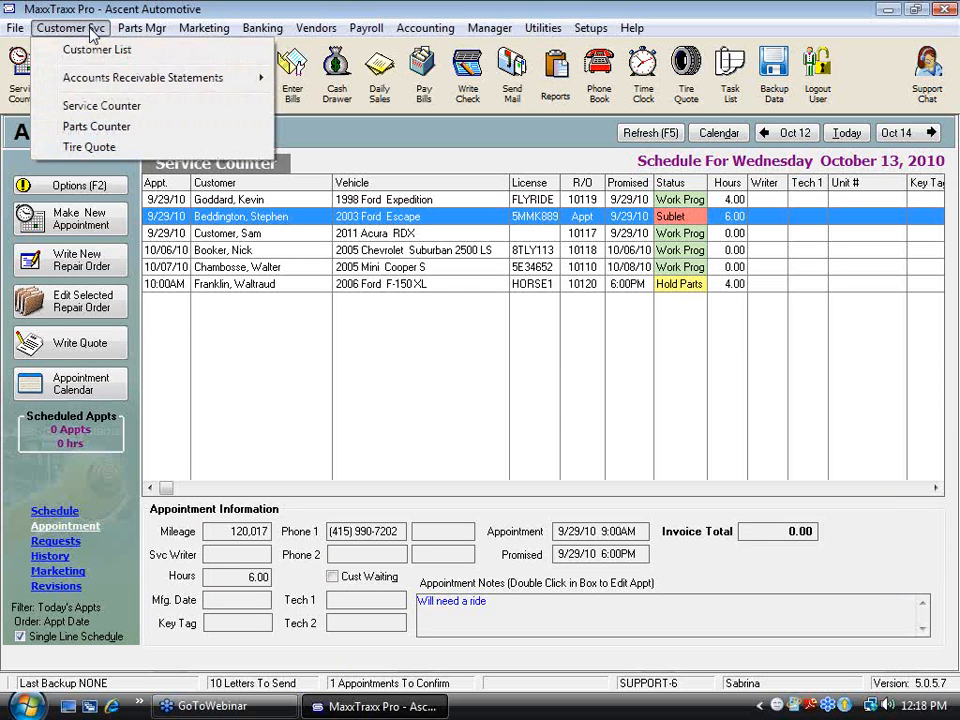
{"action": "mouse_move", "coordinate": [180, 80]}
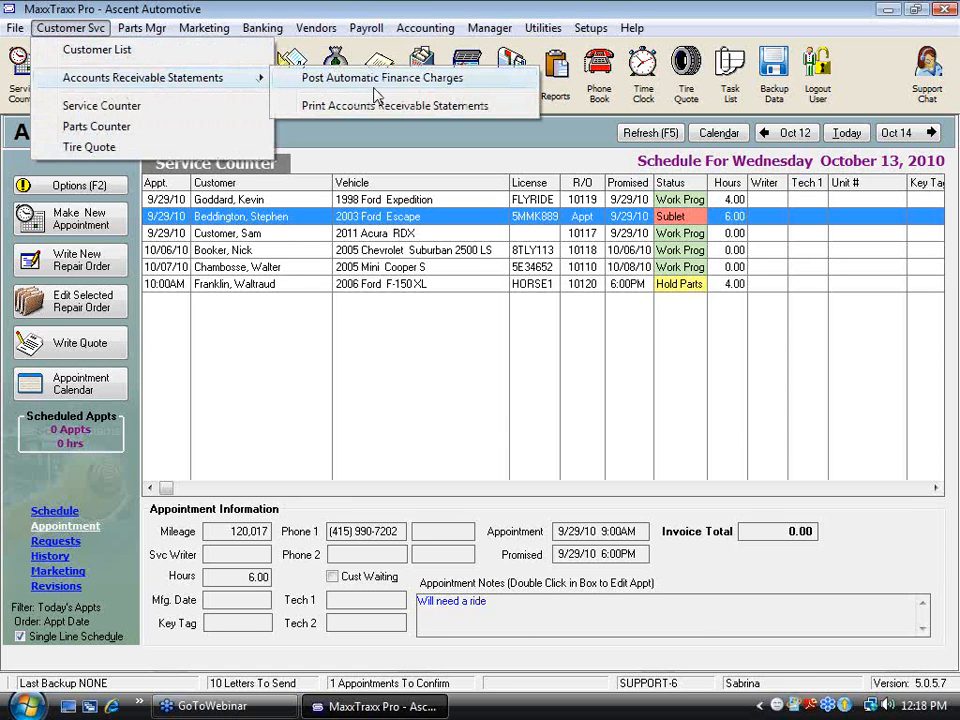
{"action": "left_click", "coordinate": [304, 98]}
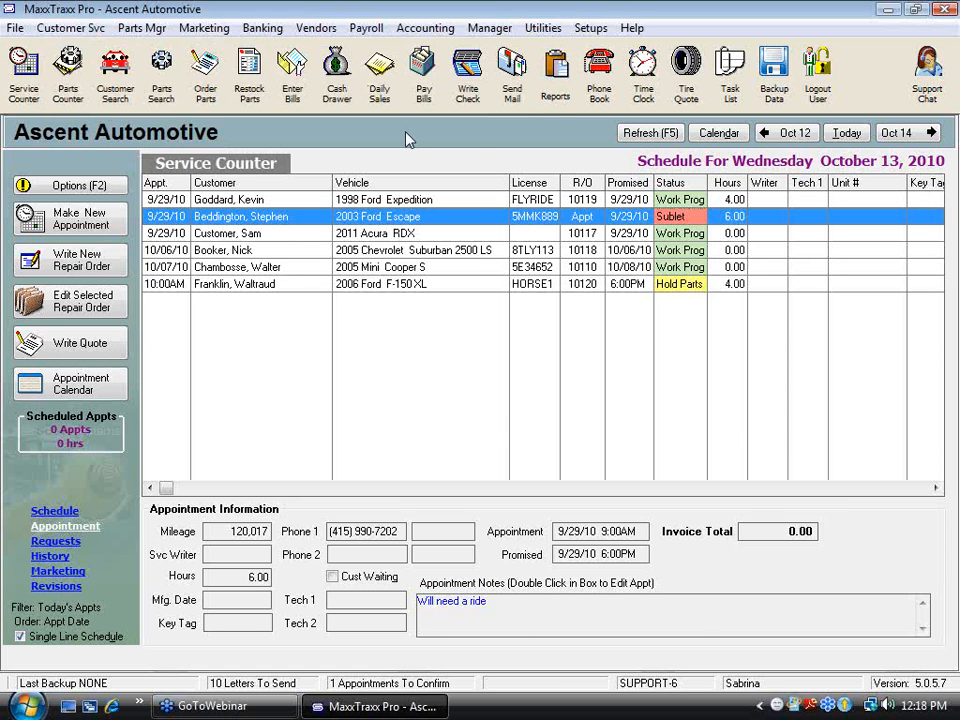
Read the description of the Open Accounts Receivable Statements report in the Report Manager, and close it without running the report.
{"action": "left_click", "coordinate": [556, 72]}
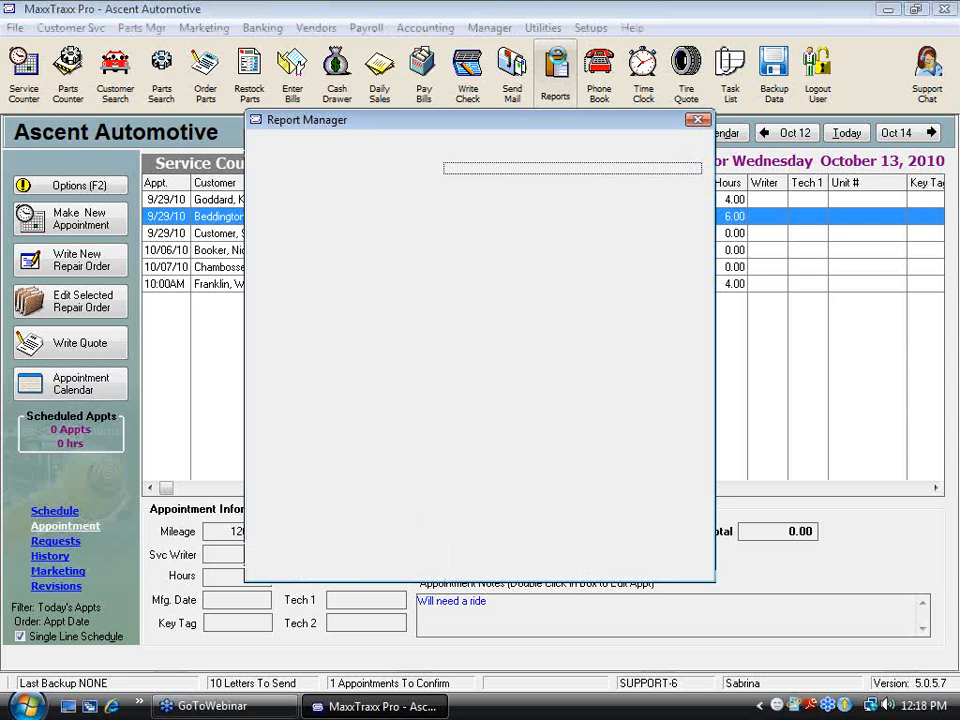
{"action": "left_click", "coordinate": [320, 181]}
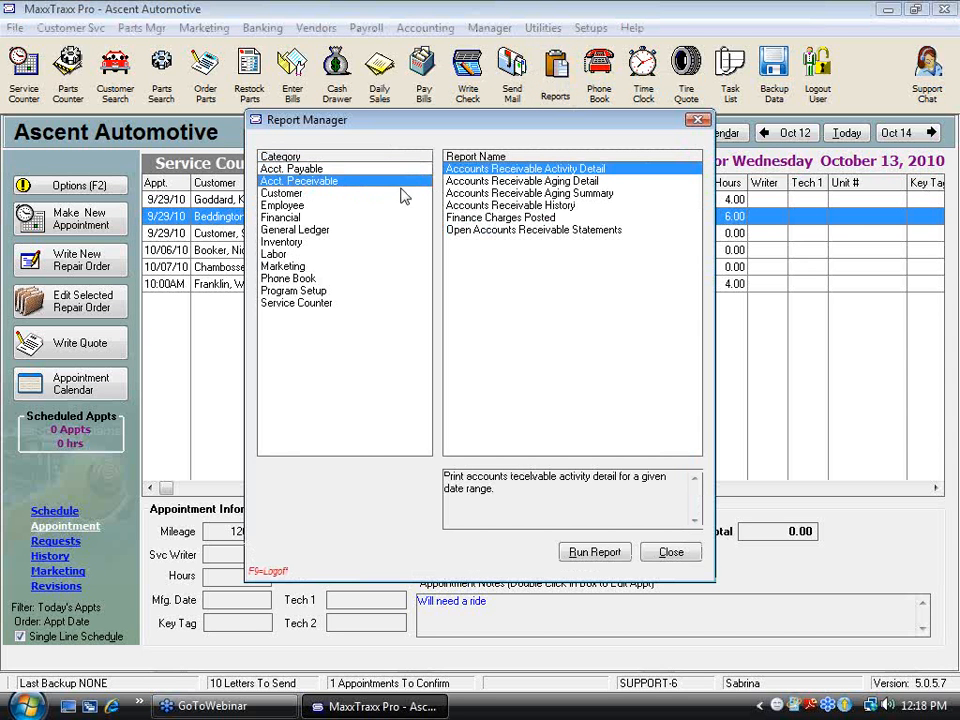
{"action": "left_click", "coordinate": [593, 232]}
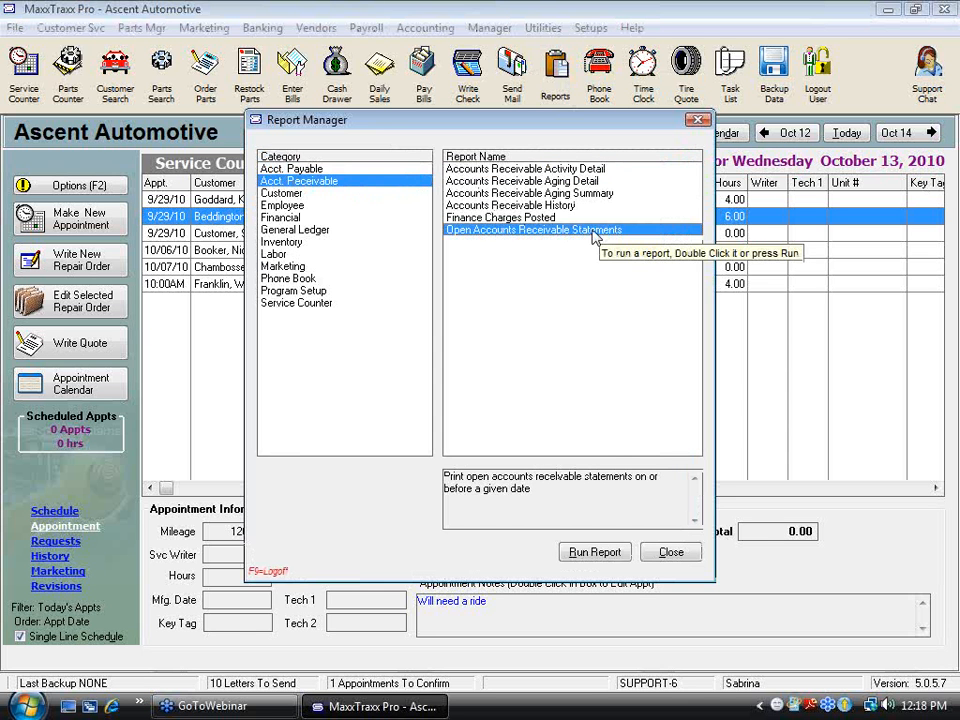
{"action": "left_click", "coordinate": [661, 562]}
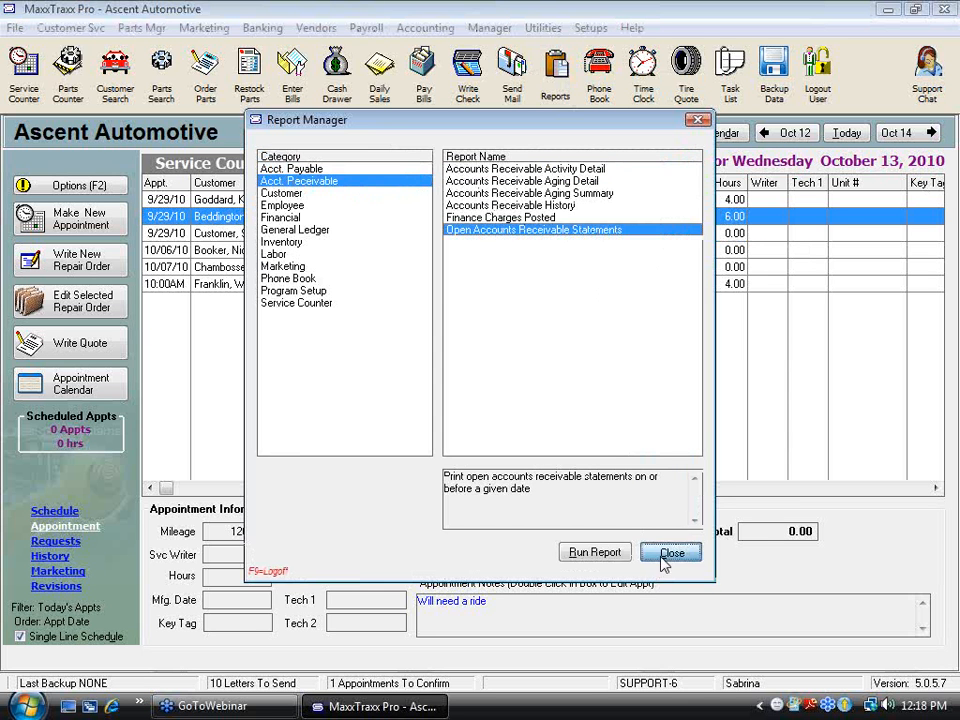
Review the accounts receivable statement commands once more without running either of them.
{"action": "left_click", "coordinate": [76, 28]}
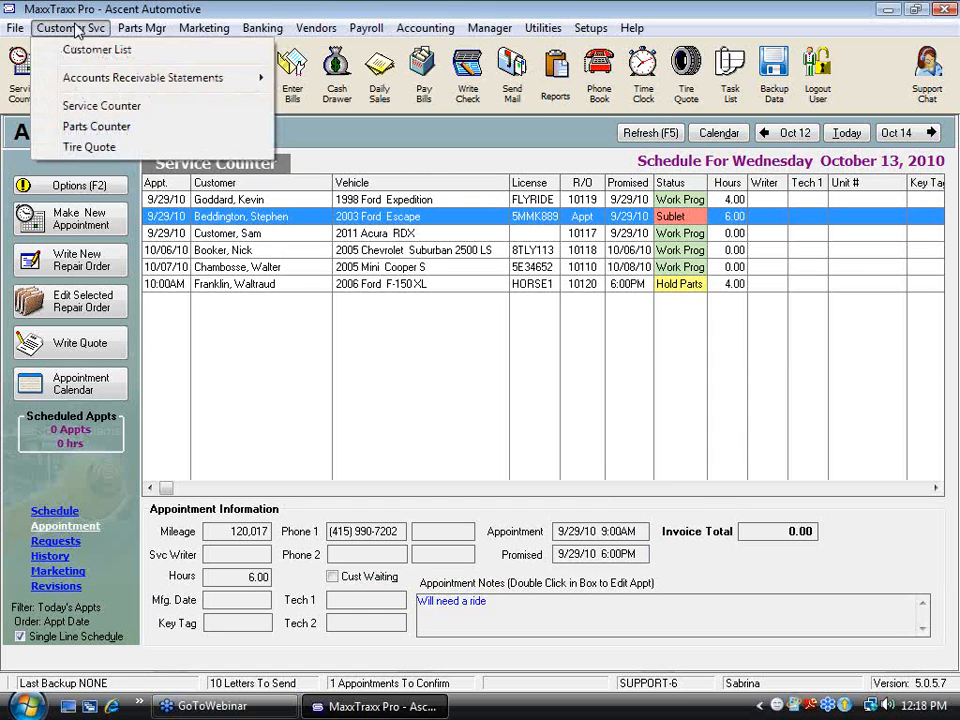
{"action": "mouse_move", "coordinate": [110, 77]}
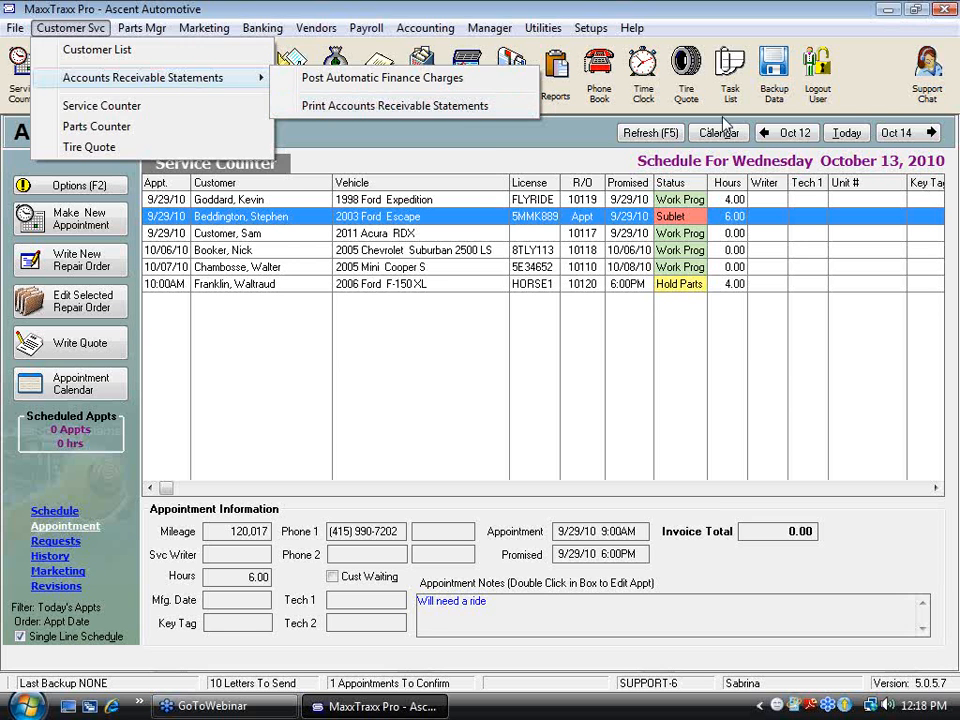
{"action": "left_click", "coordinate": [555, 75]}
Open the filter options of the MaxxBucks Available Report from the Customer report category.
{"action": "left_click", "coordinate": [555, 75]}
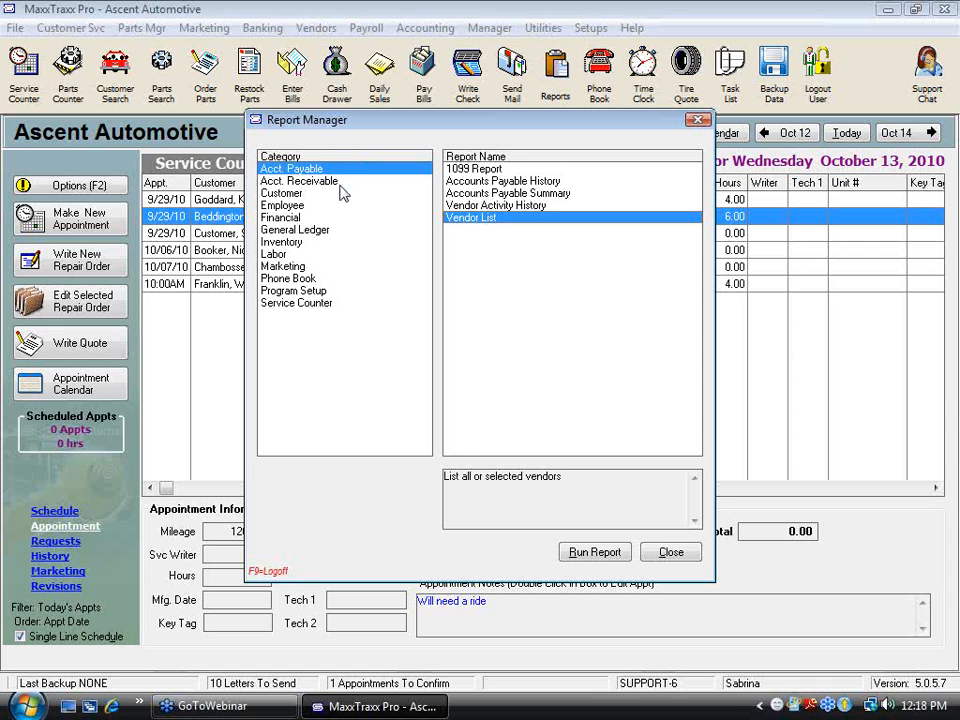
{"action": "left_click", "coordinate": [285, 195]}
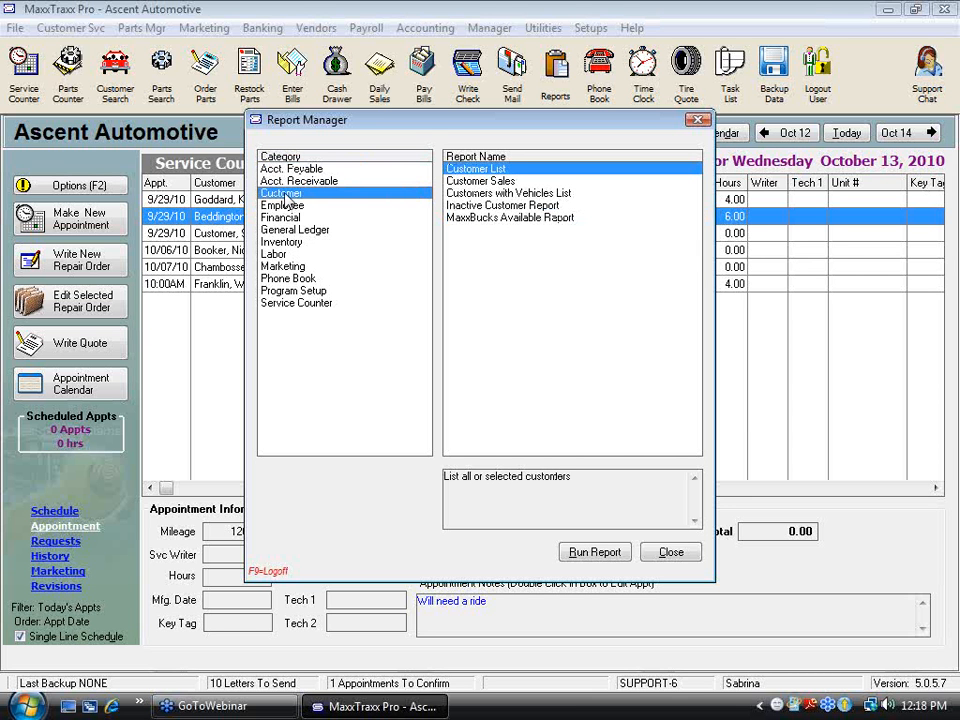
{"action": "left_click", "coordinate": [535, 219]}
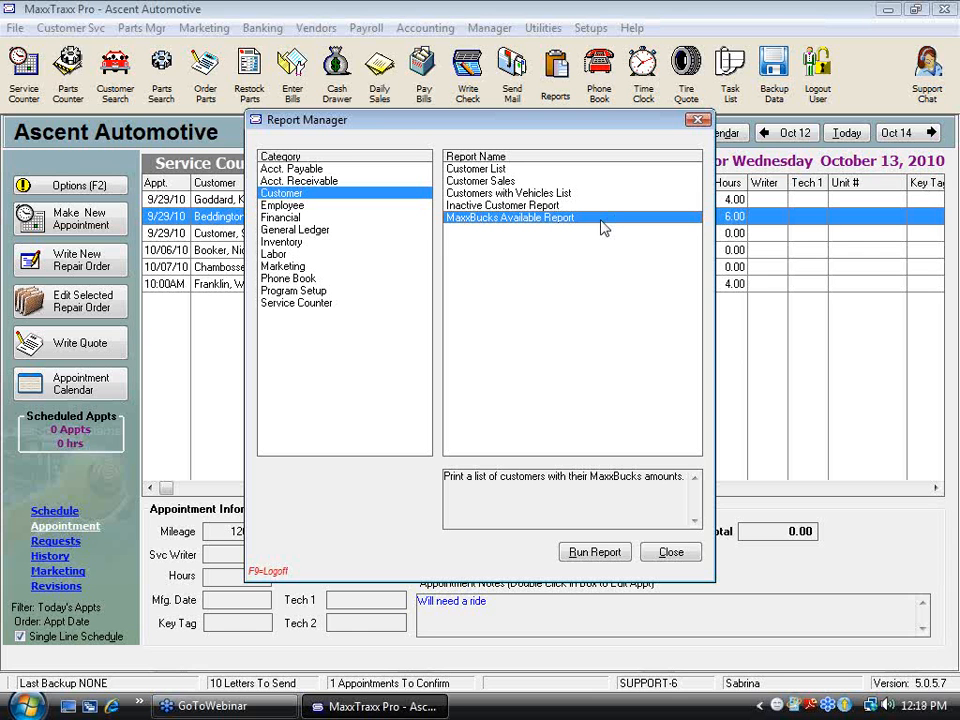
{"action": "double_click", "coordinate": [508, 224]}
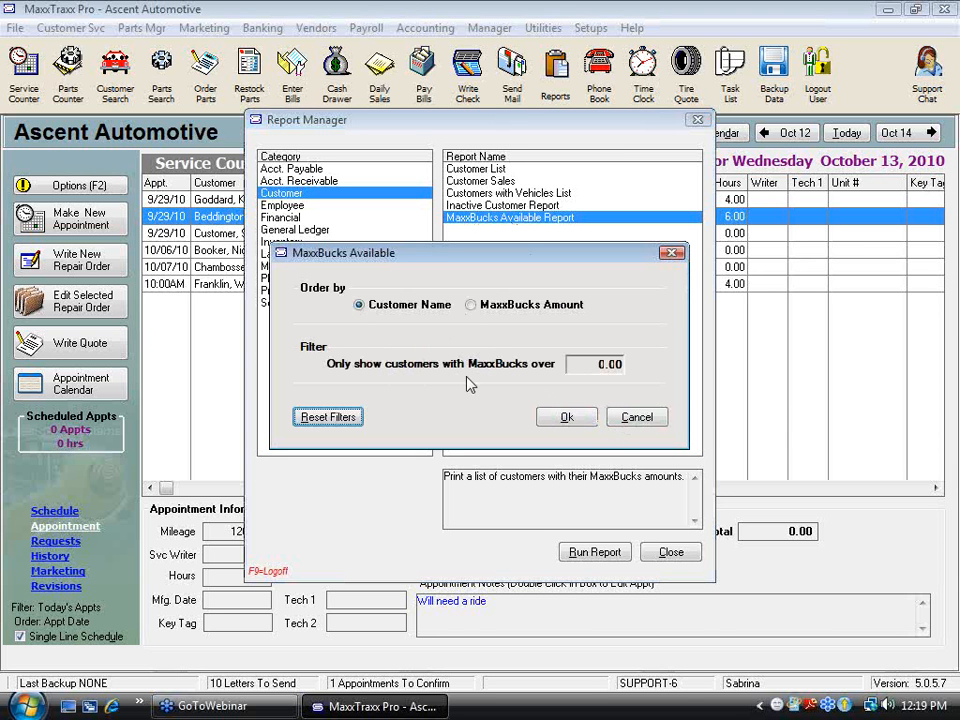
Try a filter of customers with MaxxBucks over 10, and restore the threshold to 0.
{"action": "left_click", "coordinate": [598, 364]}
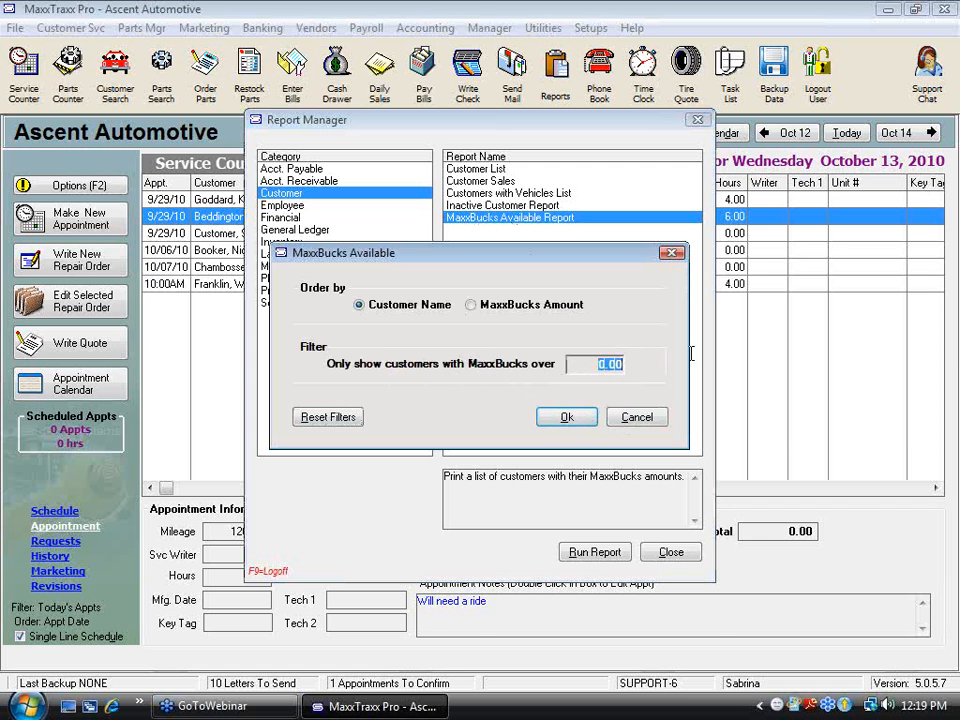
{"action": "type", "text": "10"}
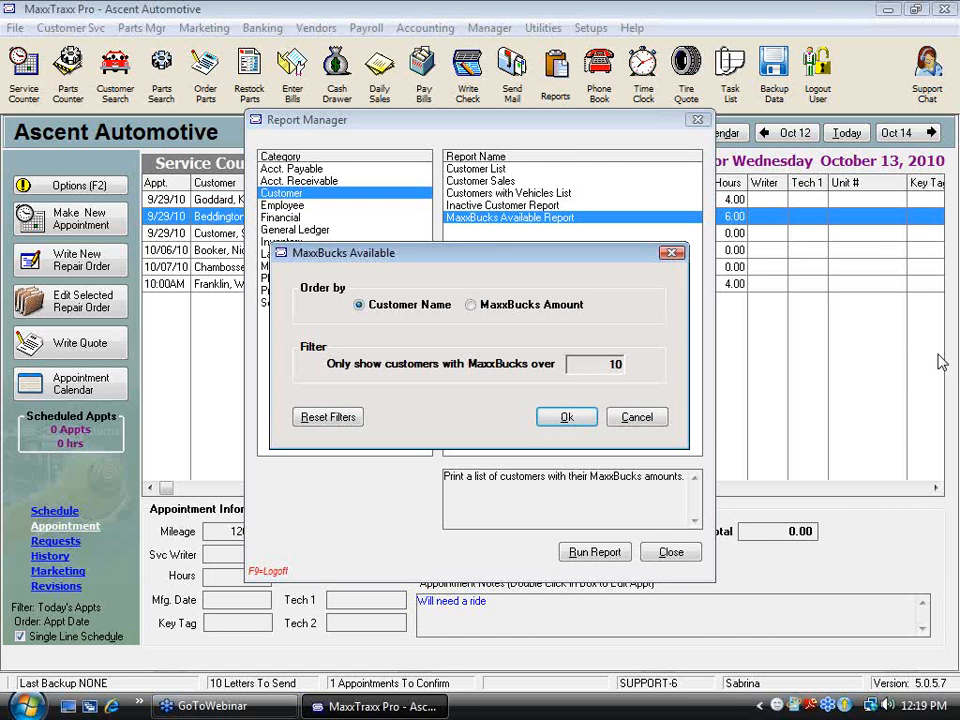
{"action": "key", "text": "BackSpace"}
{"action": "key", "text": "BackSpace"}
{"action": "type", "text": "0"}
{"action": "key", "text": "Tab"}
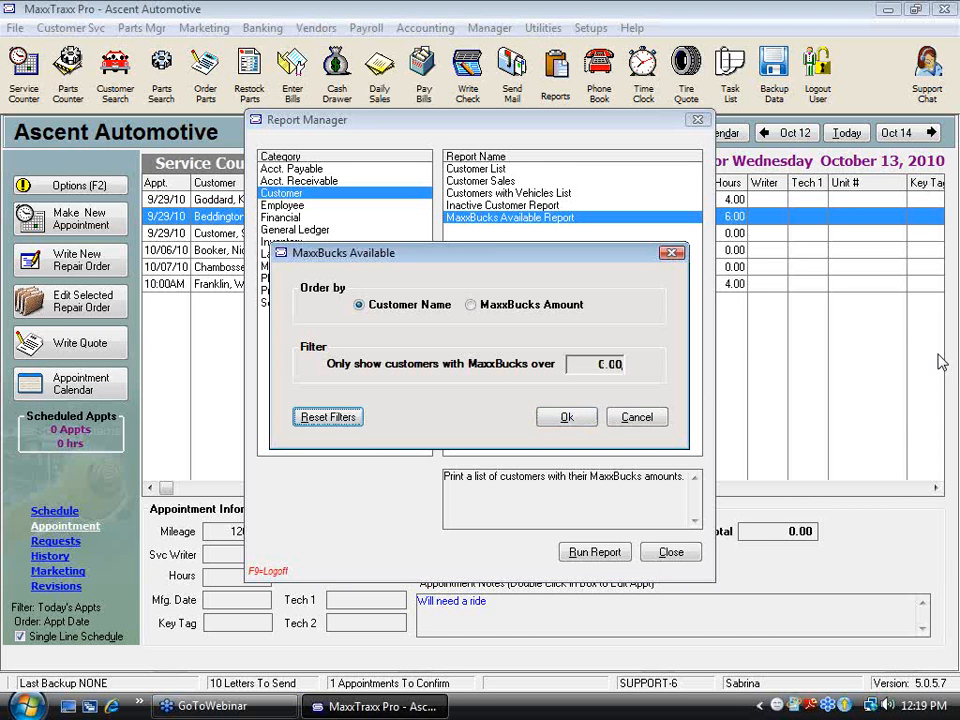
Run the MaxxBucks Available report ordered by customer name, examine the customers' balances, and close the preview.
{"action": "left_click", "coordinate": [567, 422]}
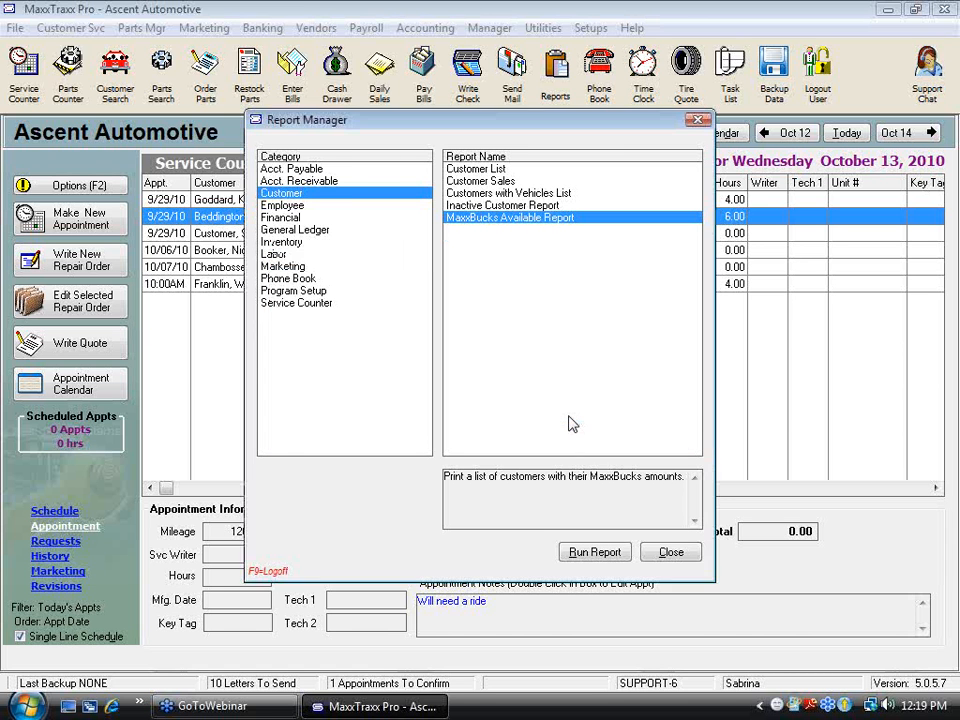
{"action": "left_click", "coordinate": [228, 455]}
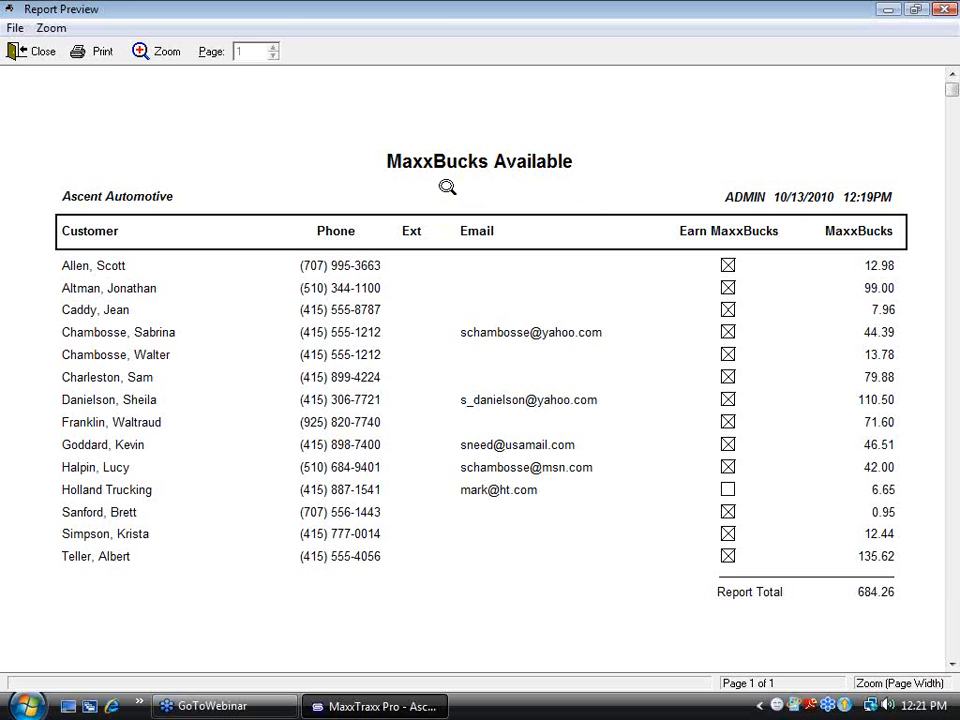
{"action": "left_click", "coordinate": [37, 52]}
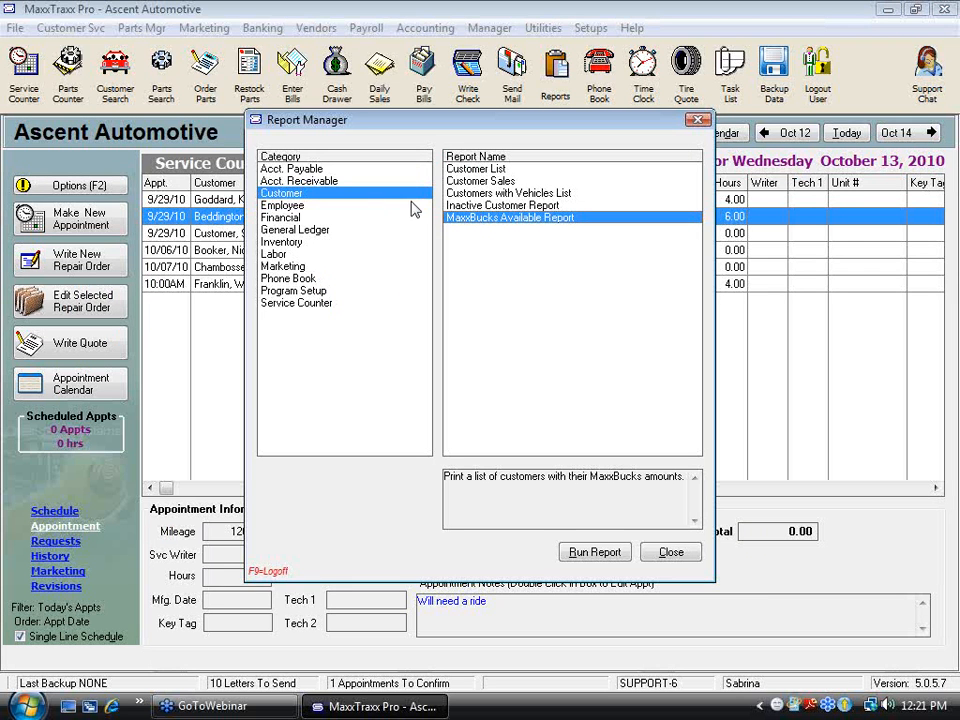
Read the Customer List report's description, and open the filter options of the Customer Sales report.
{"action": "left_click", "coordinate": [500, 169]}
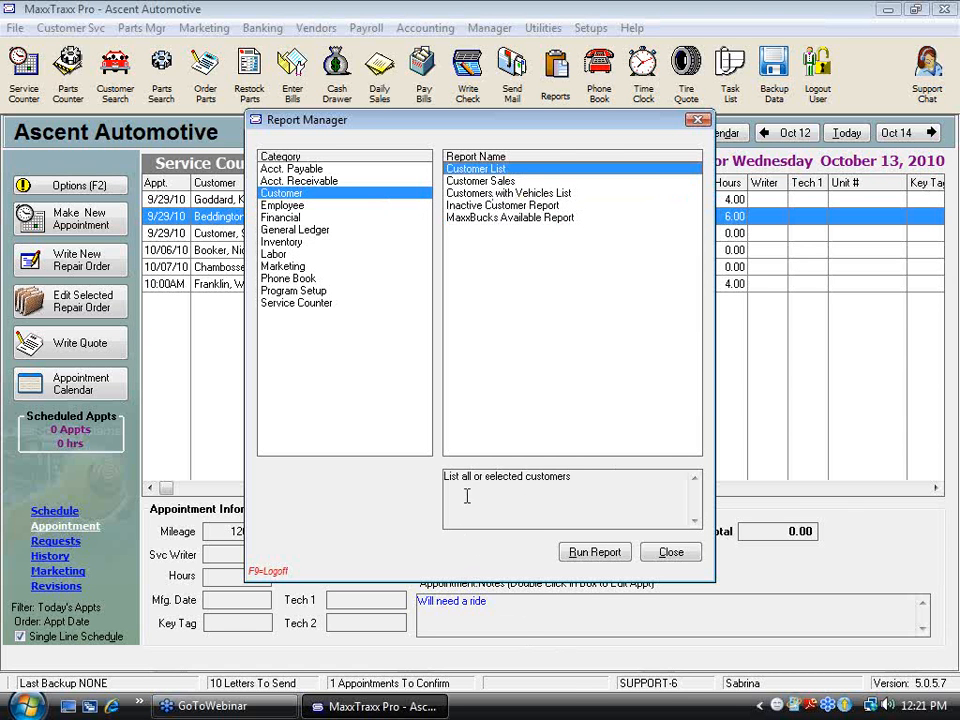
{"action": "left_click_drag", "start_coordinate": [587, 470], "coordinate": [439, 490]}
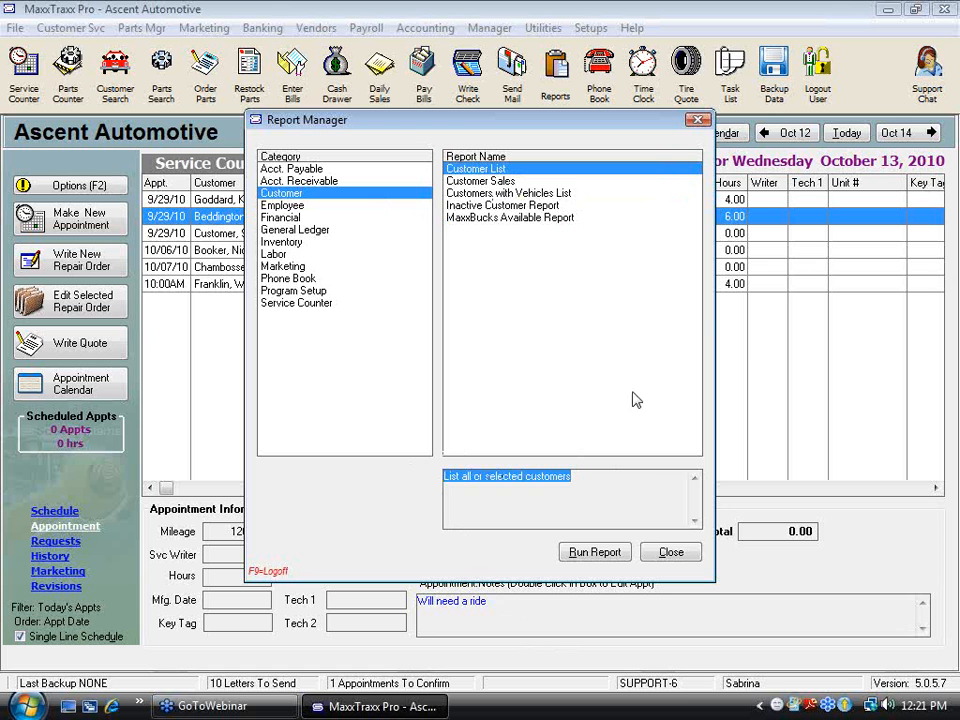
{"action": "left_click", "coordinate": [484, 181]}
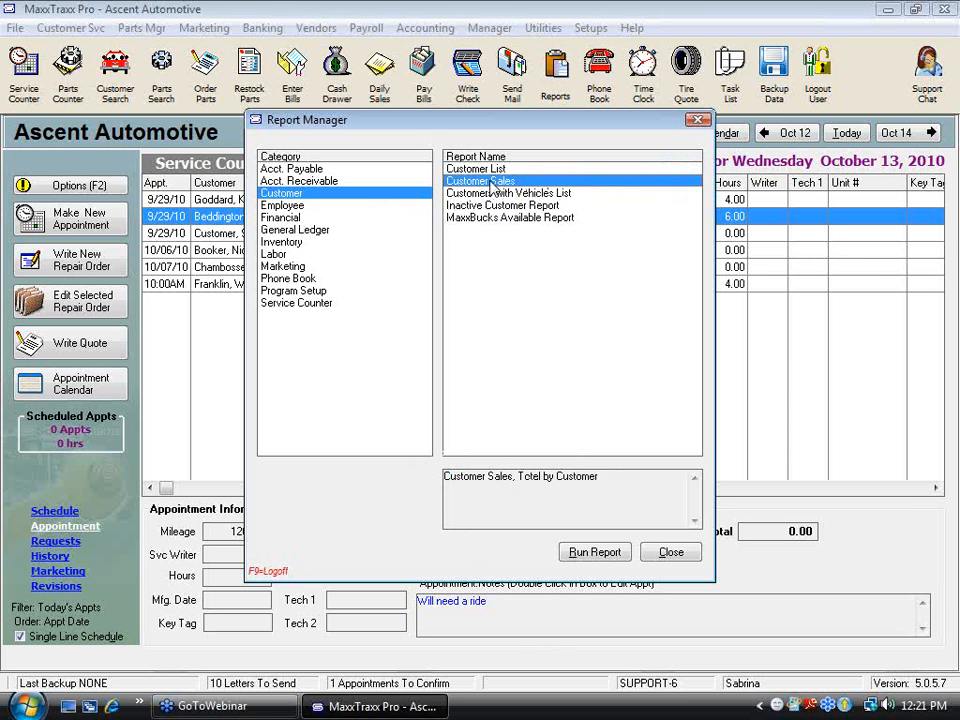
{"action": "left_click", "coordinate": [596, 553]}
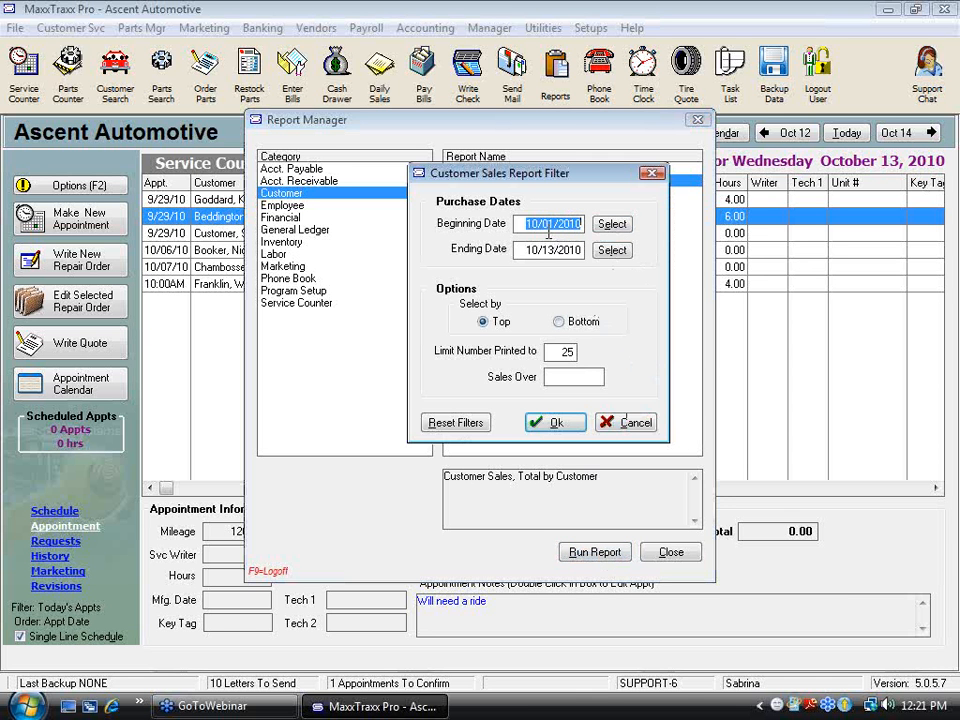
Set the beginning purchase date of the Customer Sales report to 10/01/2009 with the calendar.
{"action": "left_click", "coordinate": [610, 224]}
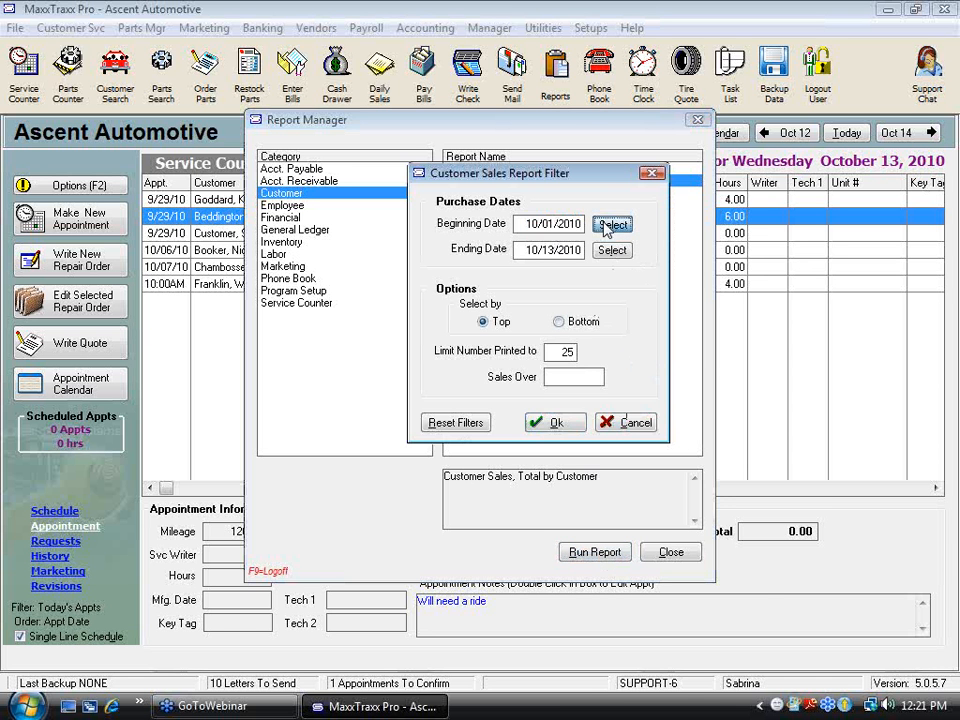
{"action": "left_click", "coordinate": [568, 273]}
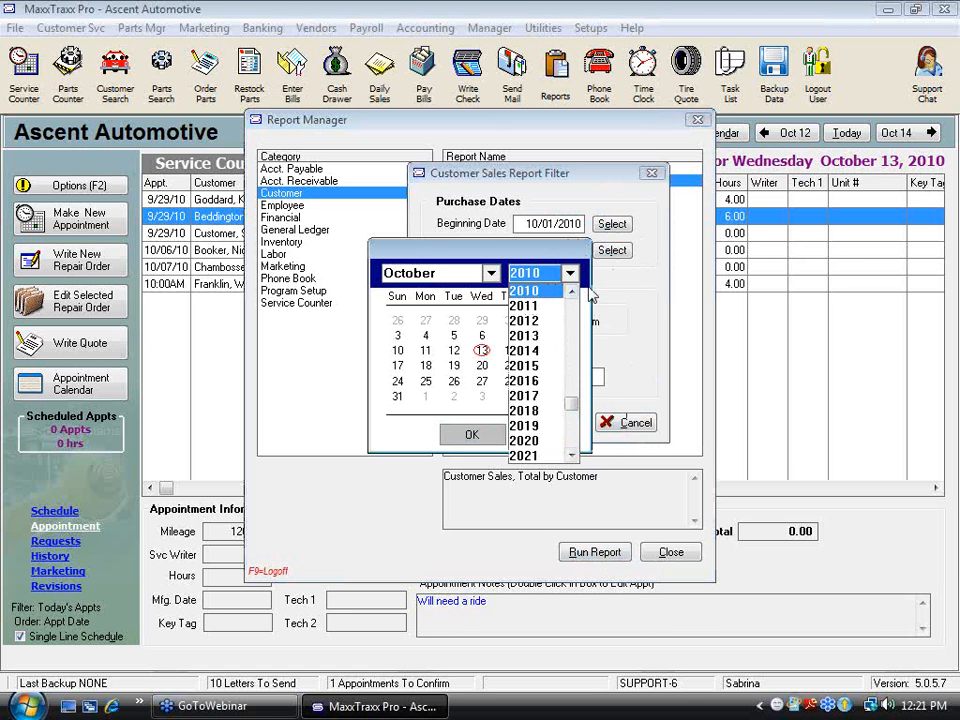
{"action": "scroll", "coordinate": [580, 275], "scroll_direction": "up", "scroll_amount": 1}
{"action": "left_click", "coordinate": [570, 275]}
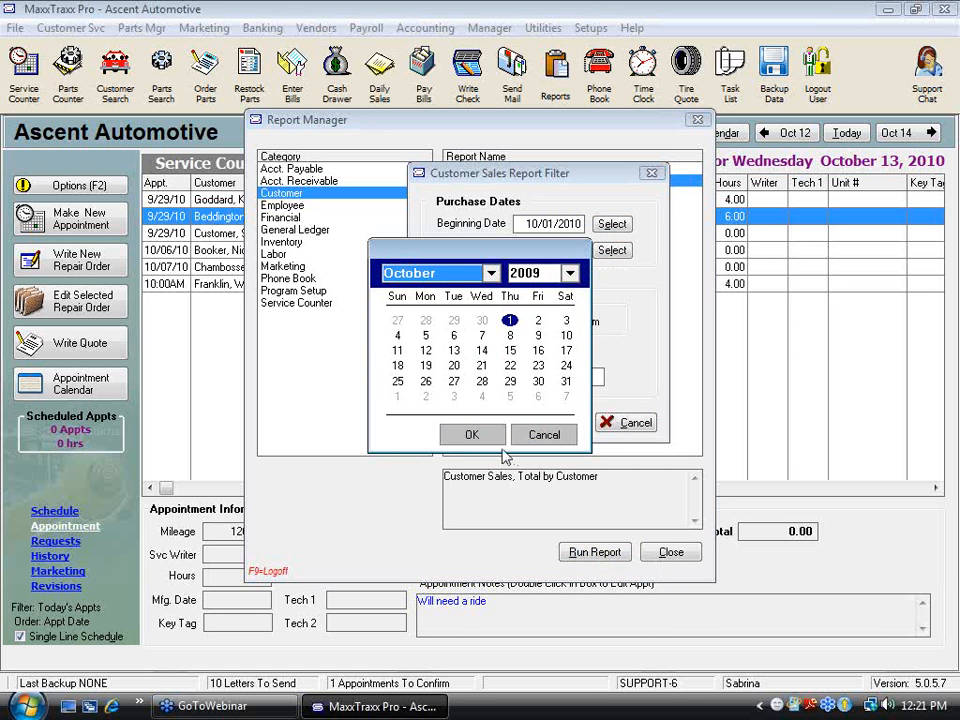
{"action": "left_click", "coordinate": [471, 434]}
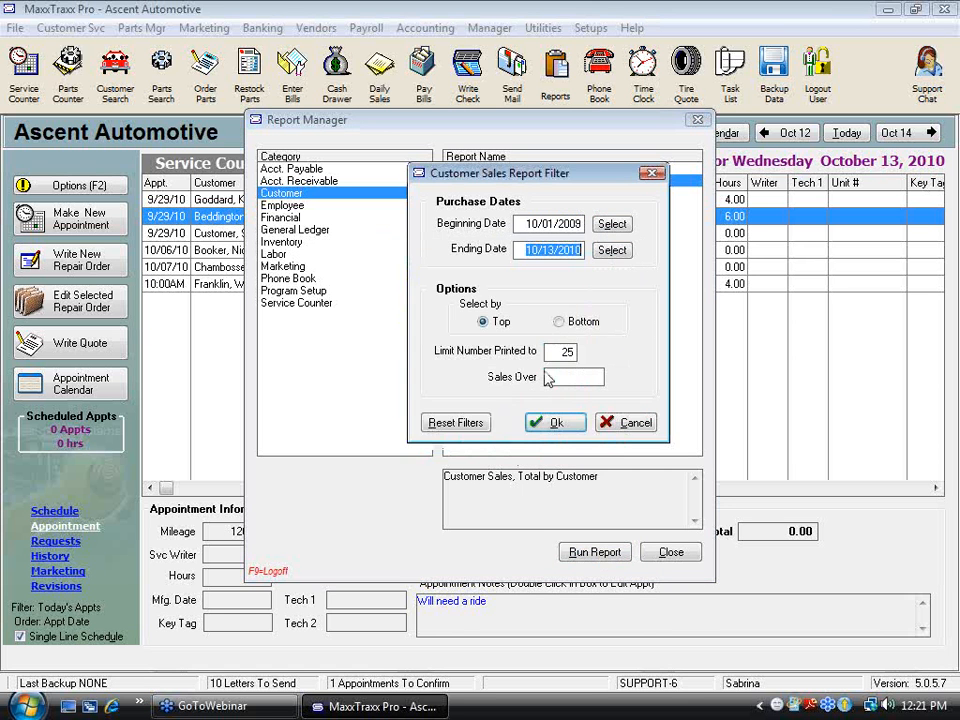
Run the Customer Sales report limited to the top 10 customers with Sales Over 1, and close the preview and the Report Manager.
{"action": "double_click", "coordinate": [563, 352]}
{"action": "type", "text": "10"}
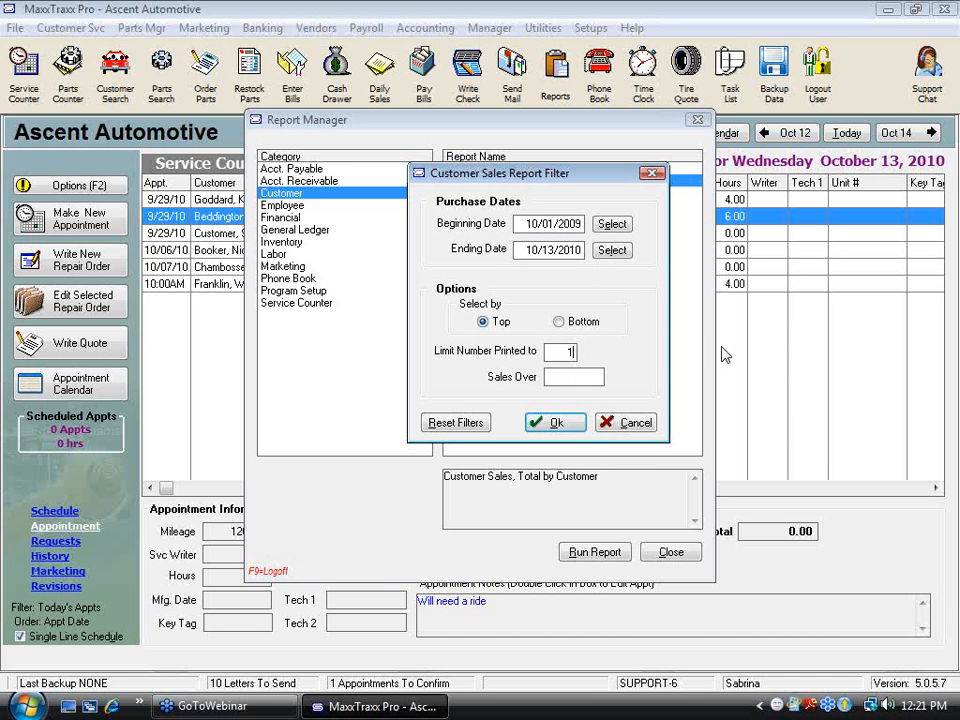
{"action": "left_click", "coordinate": [557, 376]}
{"action": "type", "text": "1"}
{"action": "left_click", "coordinate": [556, 422]}
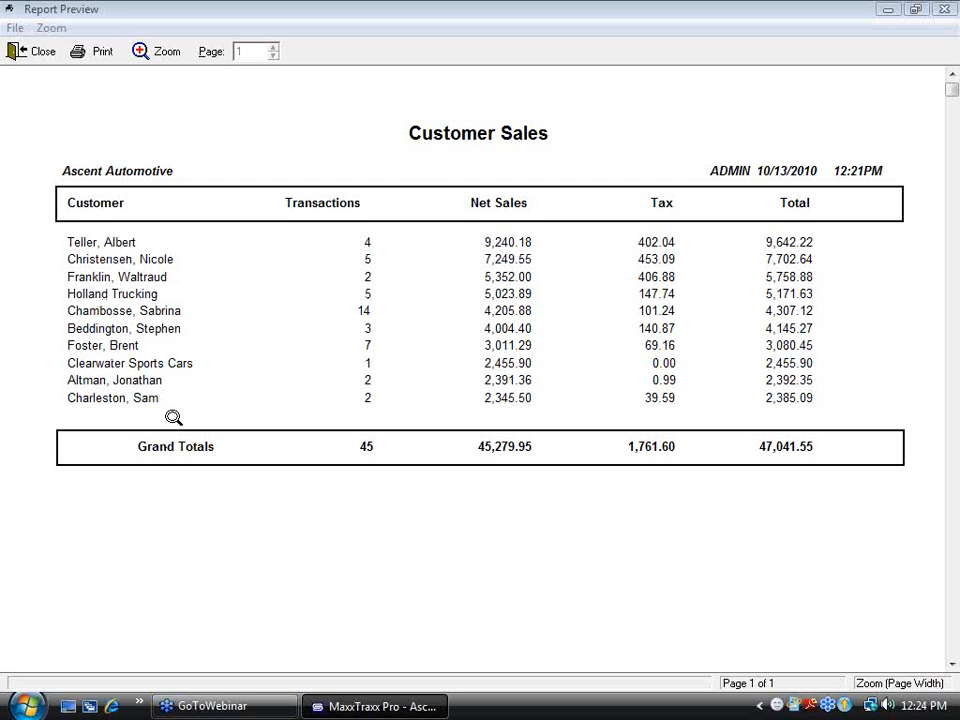
{"action": "left_click", "coordinate": [36, 54]}
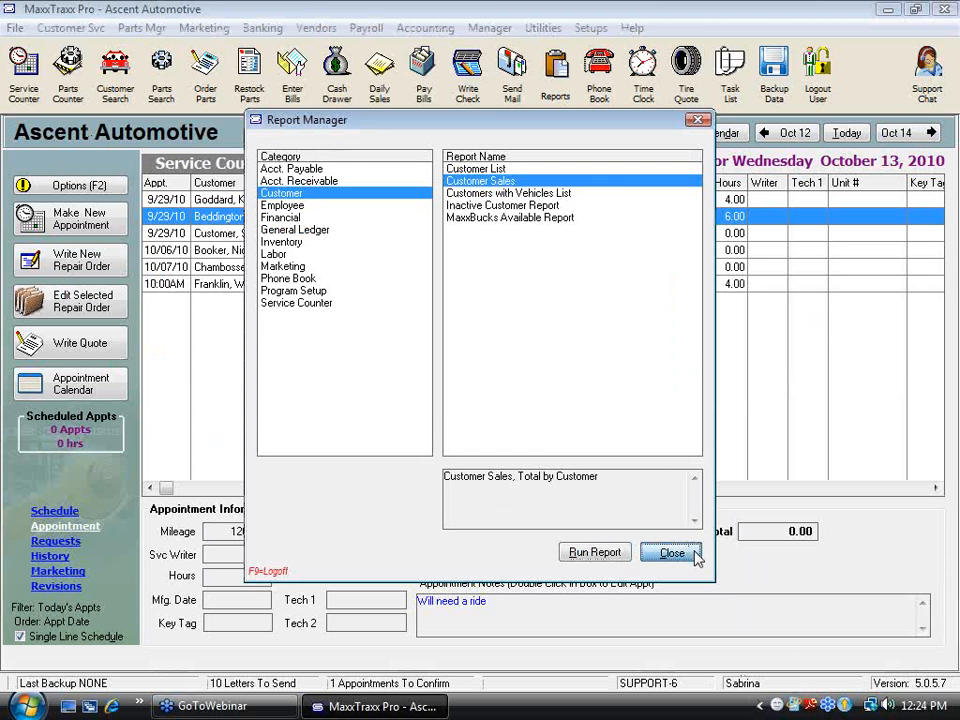
{"action": "left_click", "coordinate": [671, 552]}
Search for the report's highest-selling customer by the beginning of the last name, and open the record's miscellaneous details.
{"action": "left_click", "coordinate": [117, 100]}
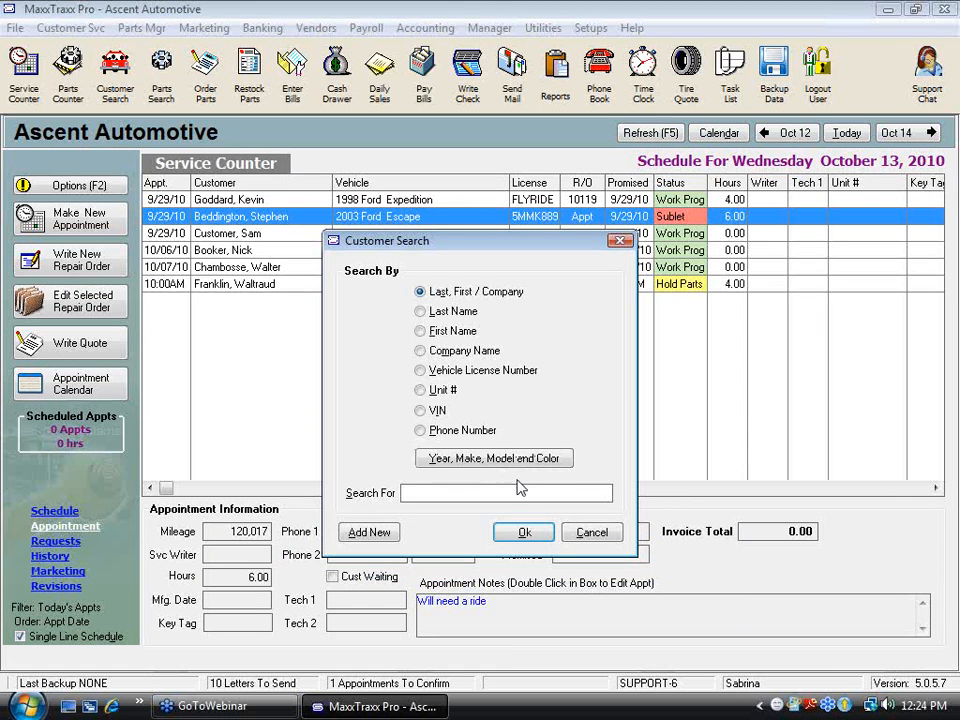
{"action": "type", "text": "tel"}
{"action": "key", "text": "Return"}
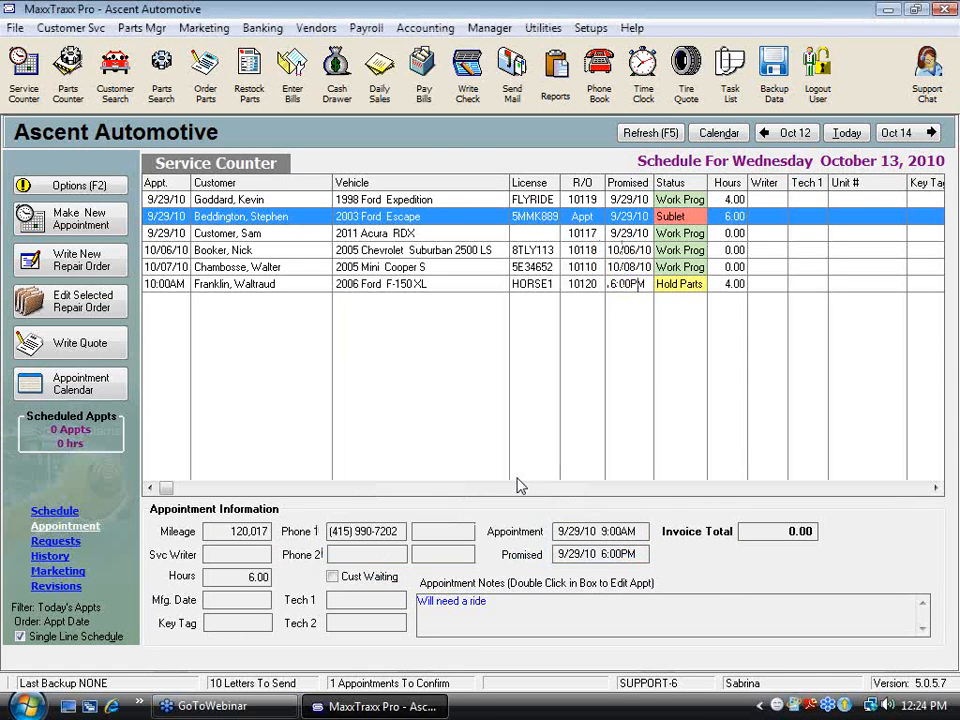
{"action": "double_click", "coordinate": [374, 399]}
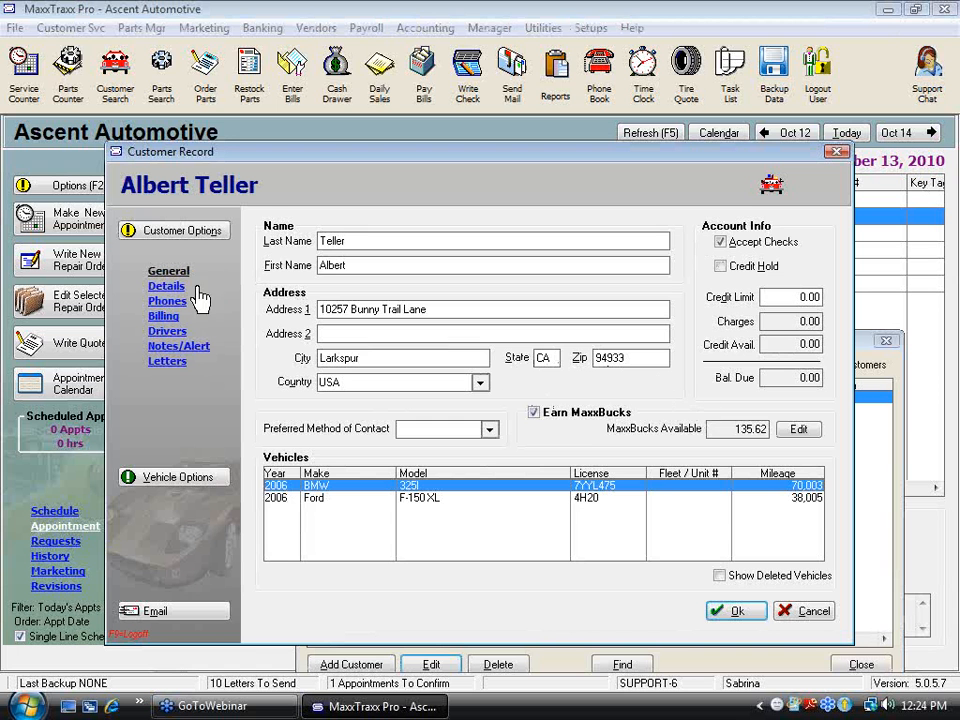
{"action": "left_click", "coordinate": [165, 286]}
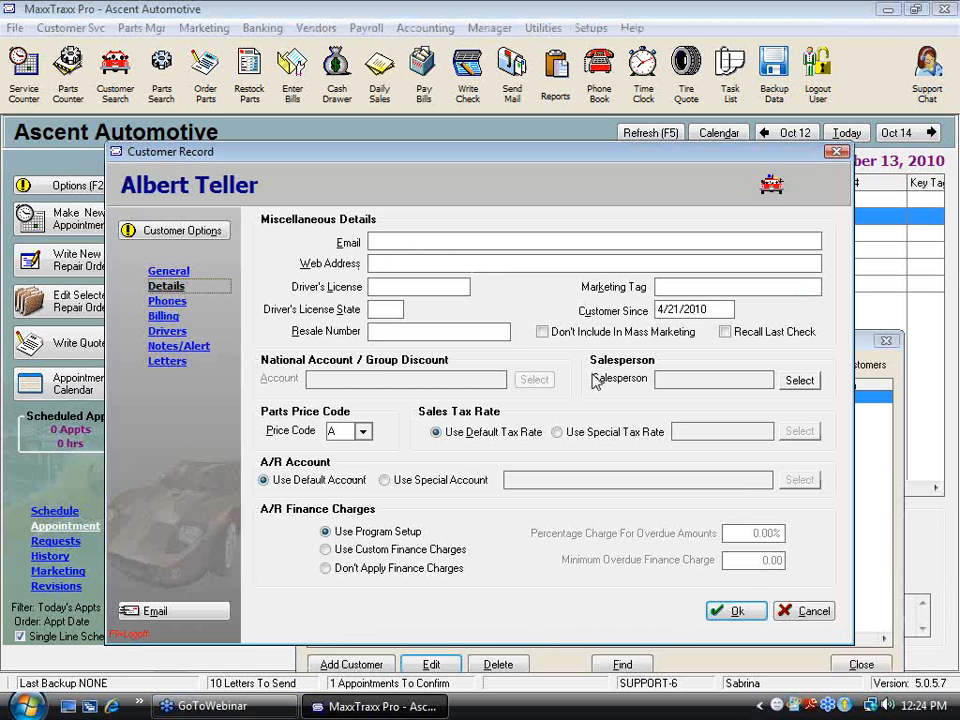
Exclude the customer from mass marketing, set the marketing tag to TOP10, and save the record.
{"action": "left_click", "coordinate": [541, 333]}
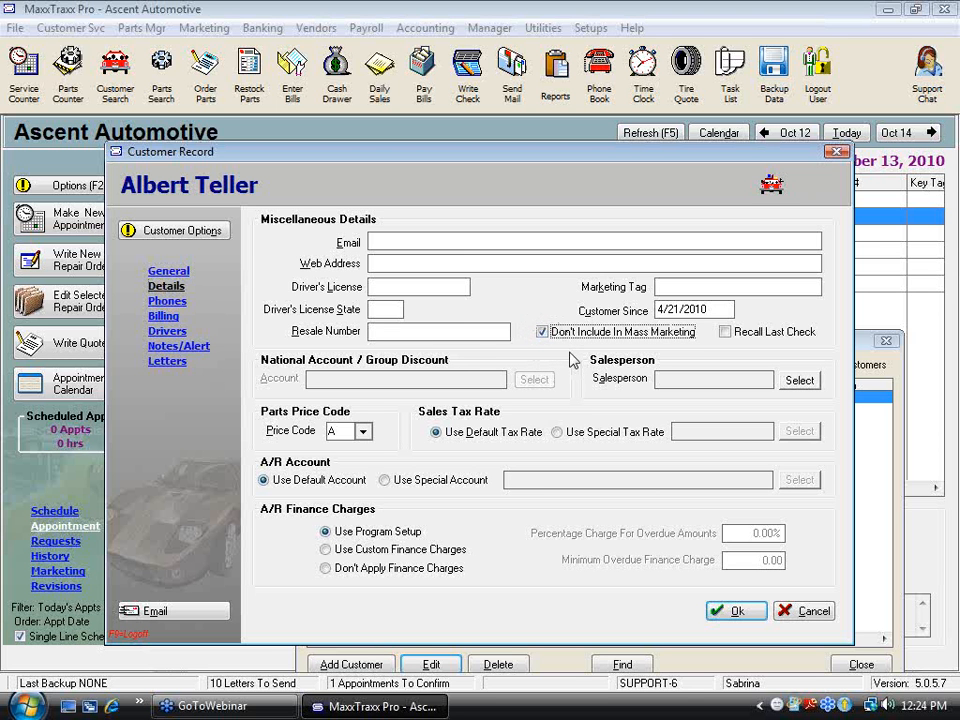
{"action": "left_click", "coordinate": [686, 289]}
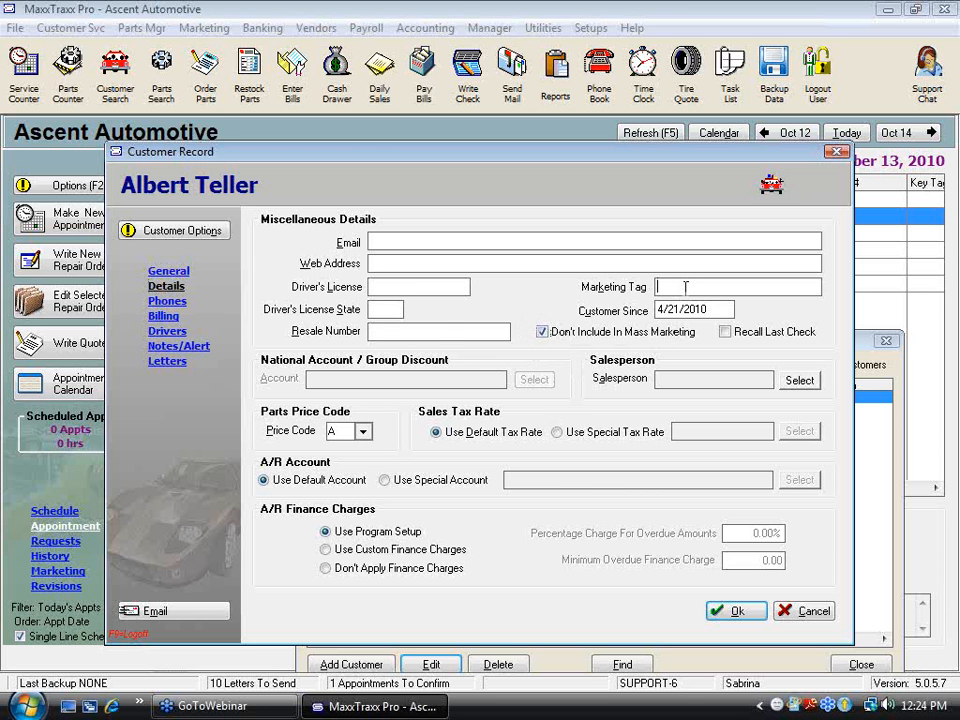
{"action": "type", "text": "TOP"}
{"action": "double_click", "coordinate": [684, 287]}
{"action": "left_click", "coordinate": [684, 287]}
{"action": "type", "text": "10"}
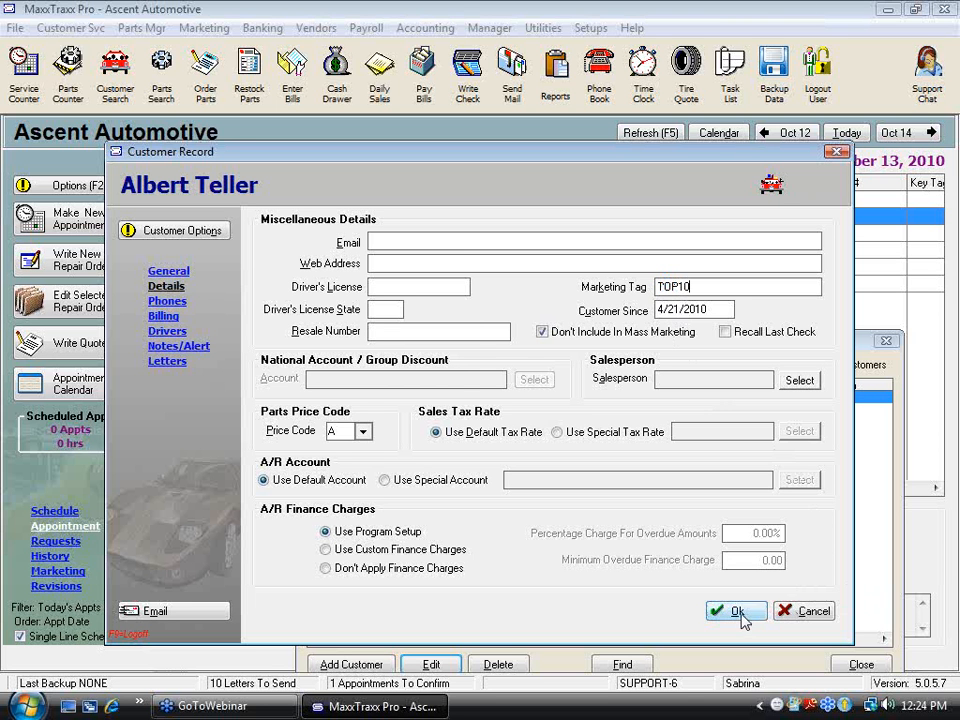
{"action": "left_click", "coordinate": [735, 612]}
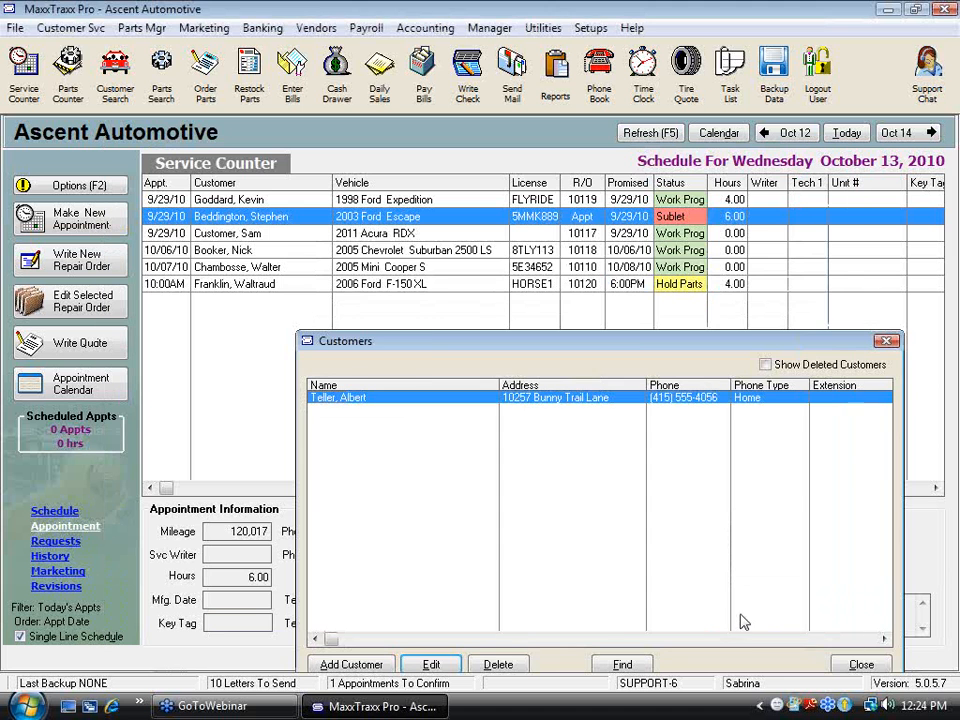
Find the last customer on the sales report by the beginning of the last name, and open that record's miscellaneous details.
{"action": "left_click", "coordinate": [618, 665]}
{"action": "type", "text": "ch"}
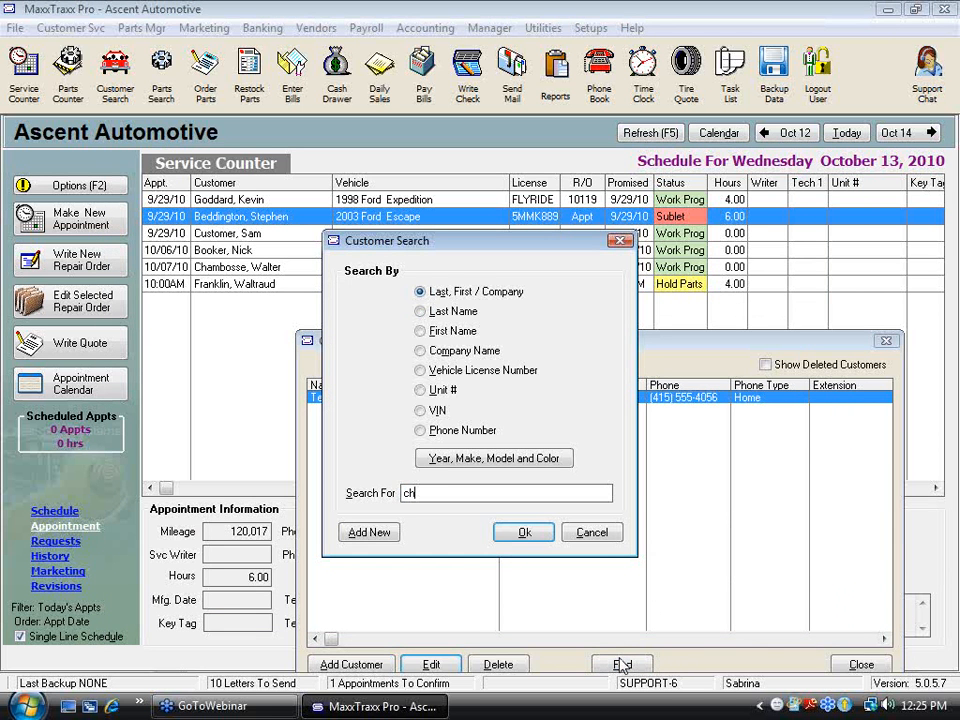
{"action": "type", "text": "a"}
{"action": "key", "text": "Return"}
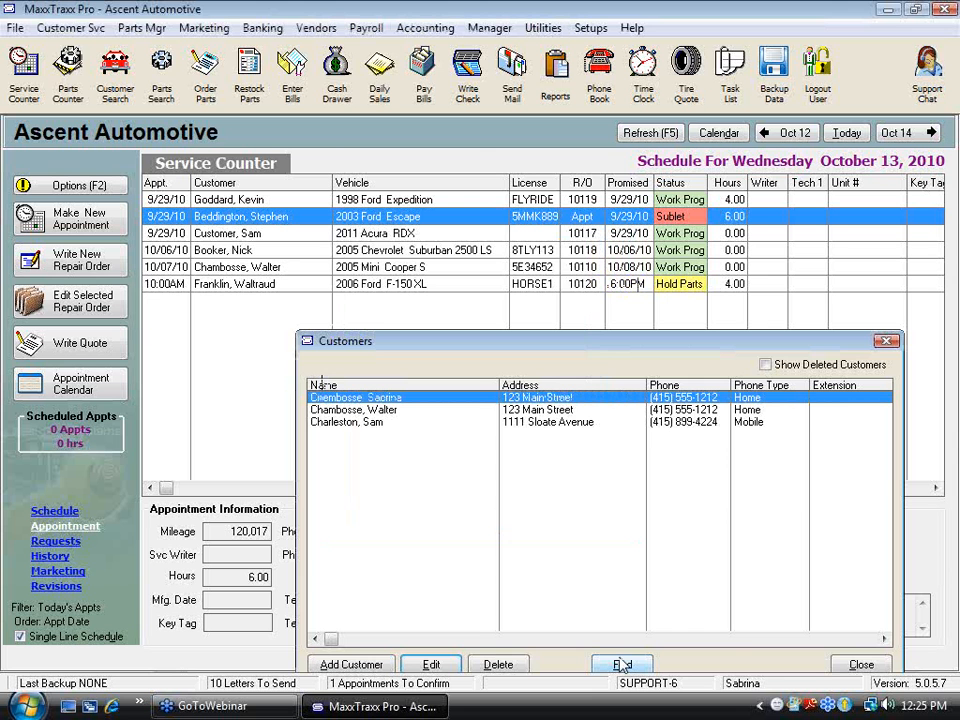
{"action": "double_click", "coordinate": [380, 432]}
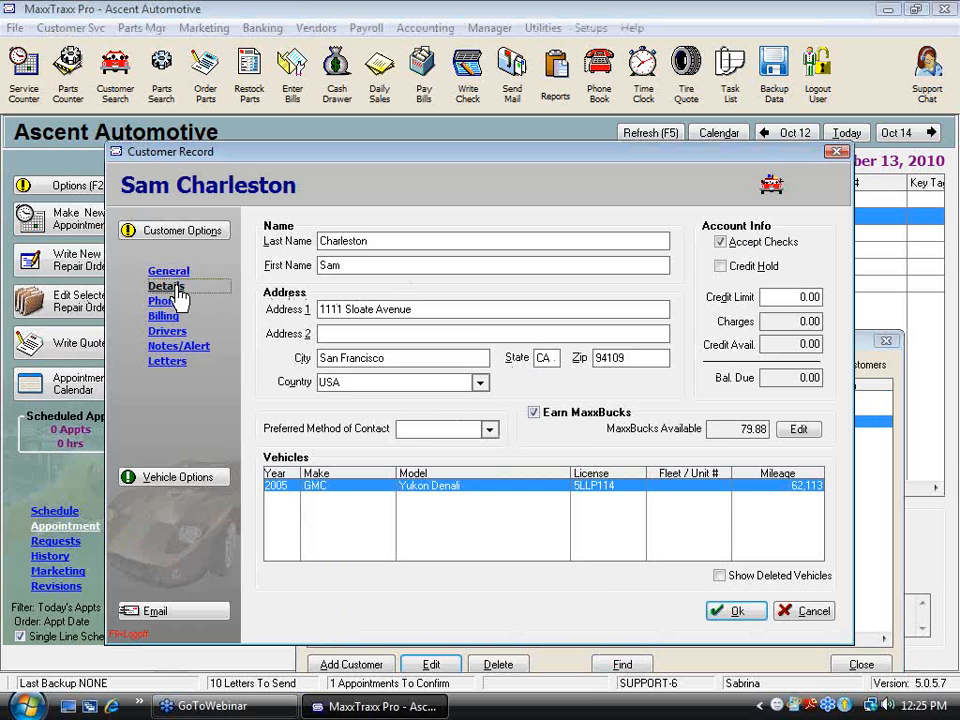
{"action": "left_click", "coordinate": [174, 289]}
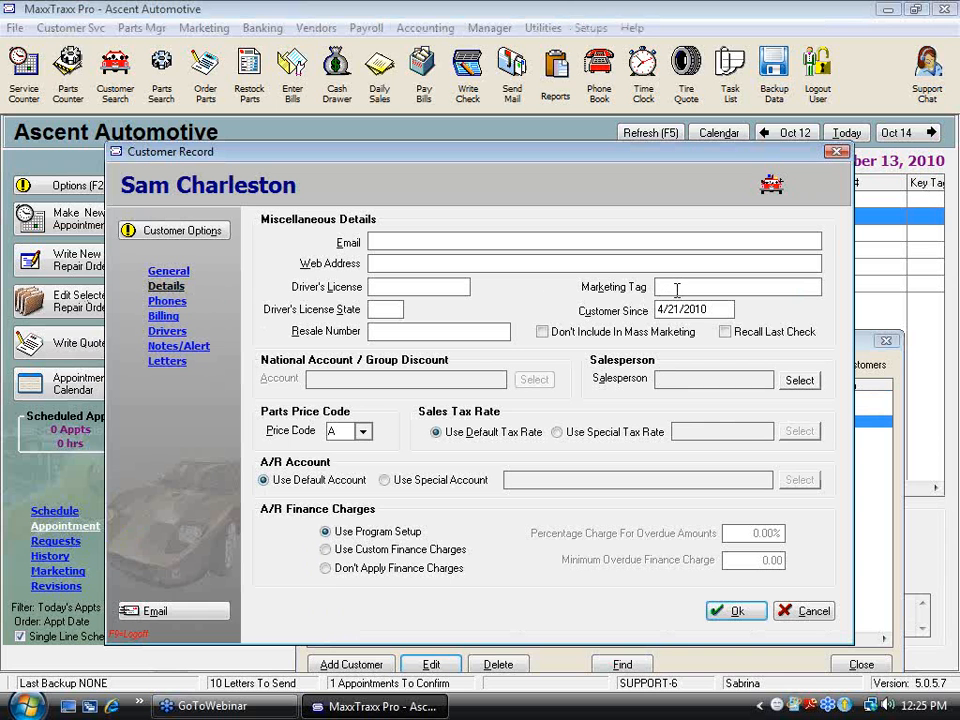
Enter LOW10 as the customer's marketing tag, replace it with AREA8, and save and close the record and customer list.
{"action": "left_click", "coordinate": [677, 290]}
{"action": "type", "text": "LOW10"}
{"action": "left_click_drag", "start_coordinate": [713, 286], "coordinate": [633, 301]}
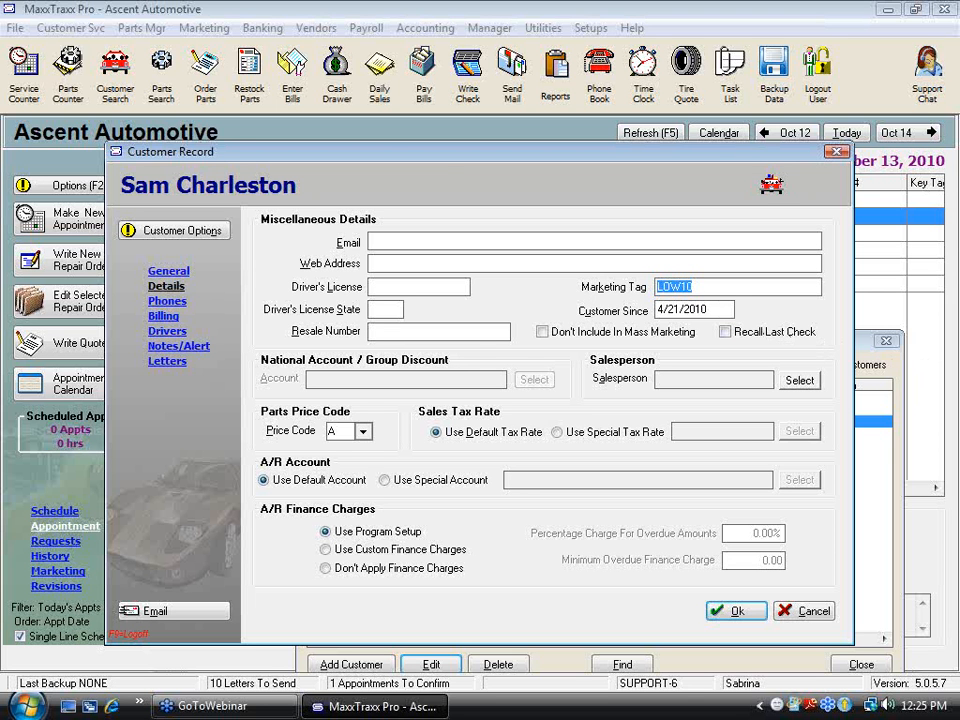
{"action": "type", "text": "AREA8"}
{"action": "left_click_drag", "start_coordinate": [718, 289], "coordinate": [621, 287]}
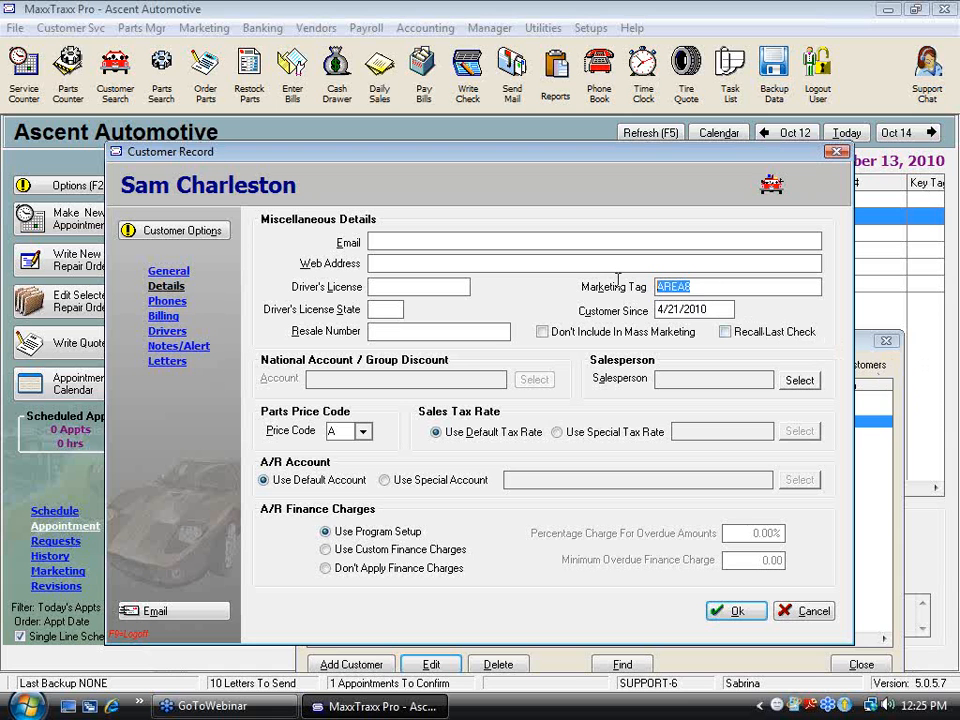
{"action": "left_click", "coordinate": [720, 287]}
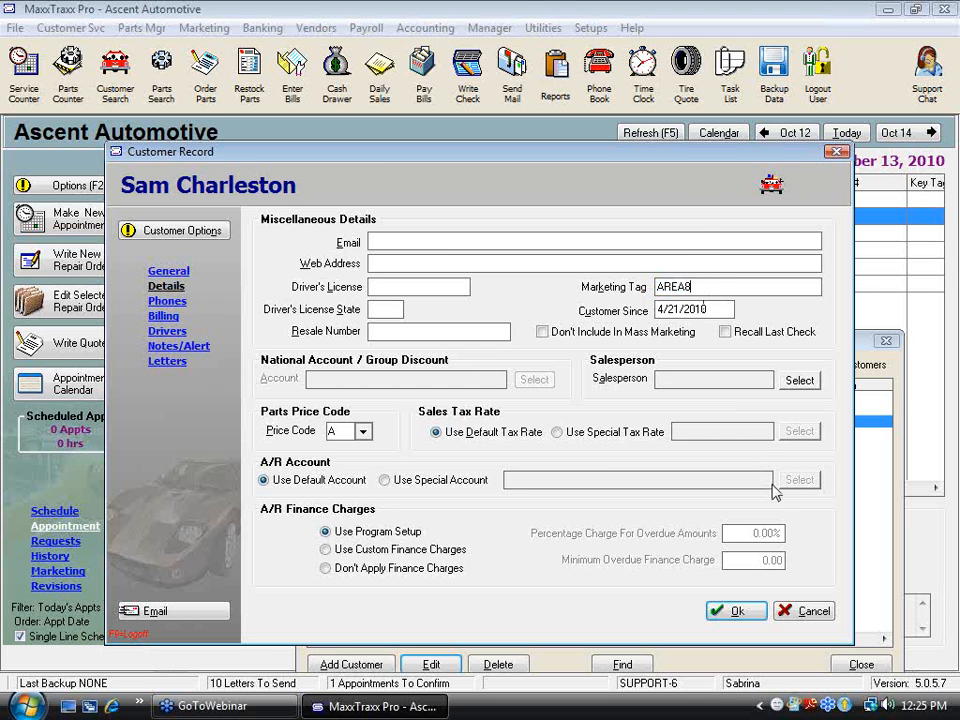
{"action": "left_click", "coordinate": [737, 611]}
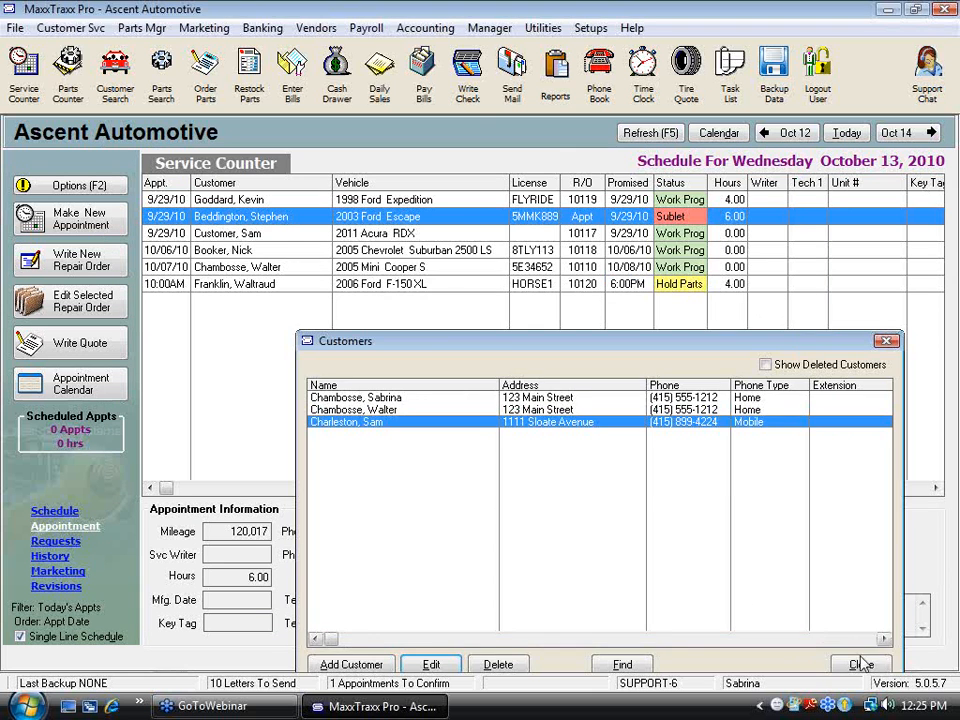
{"action": "left_click", "coordinate": [912, 662]}
Run the Customers with Vehicles List report for all customers, view the preview enlarged, and close it.
{"action": "left_click", "coordinate": [557, 95]}
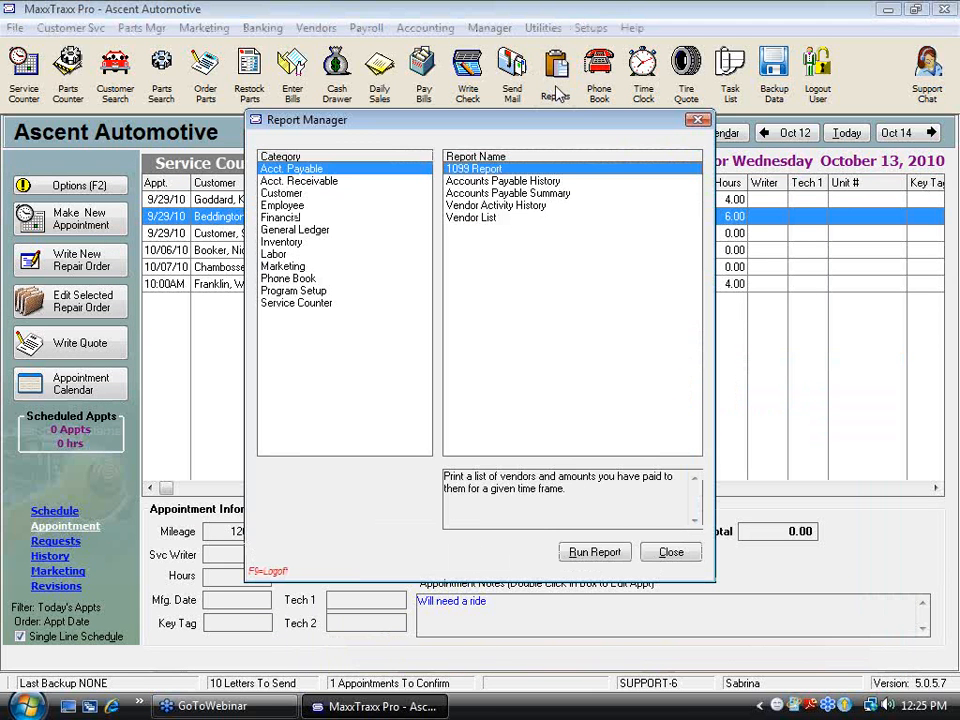
{"action": "left_click", "coordinate": [285, 193]}
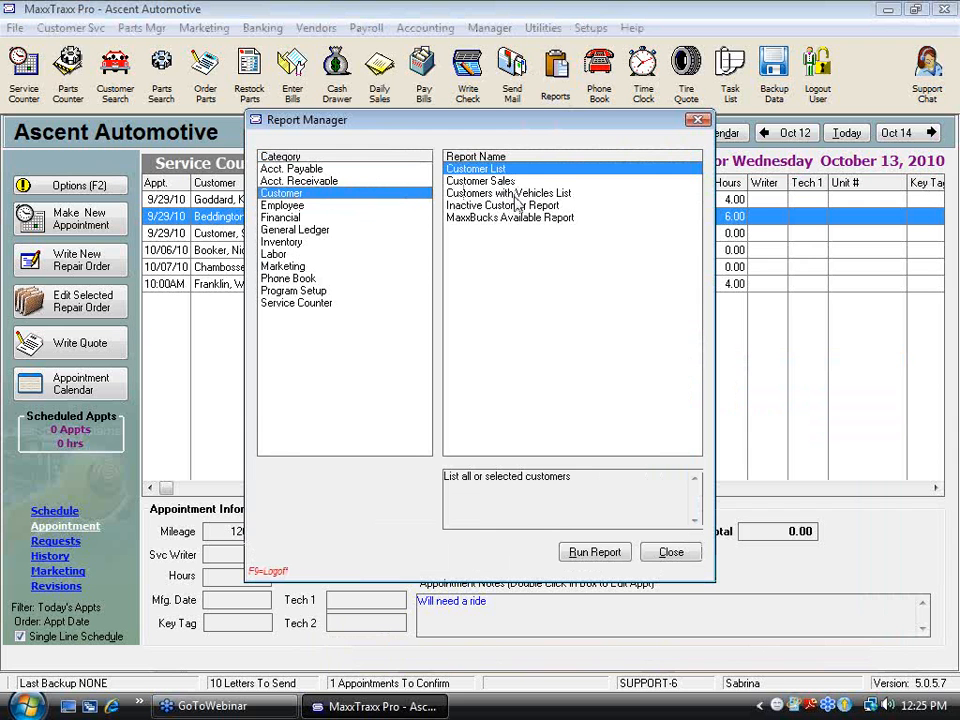
{"action": "left_click", "coordinate": [510, 194]}
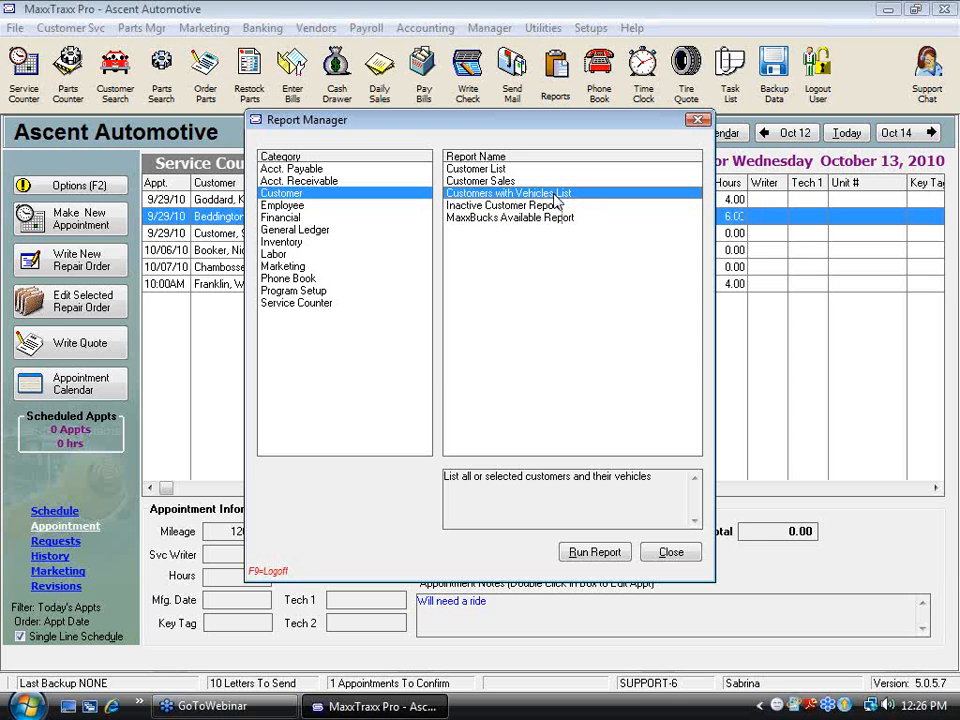
{"action": "left_click", "coordinate": [588, 552]}
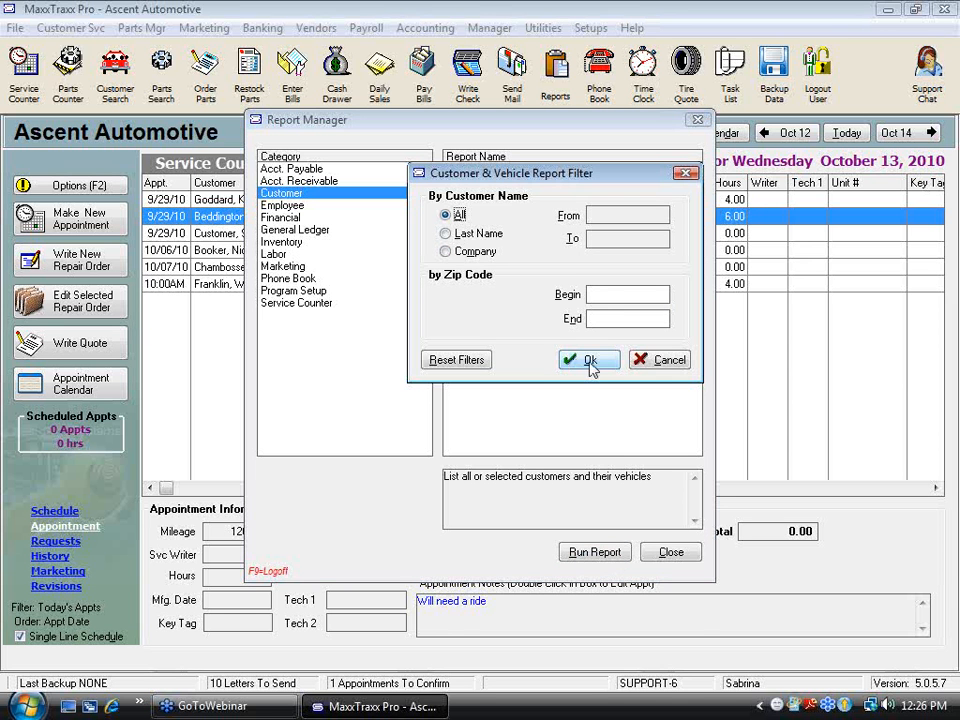
{"action": "left_click", "coordinate": [589, 361]}
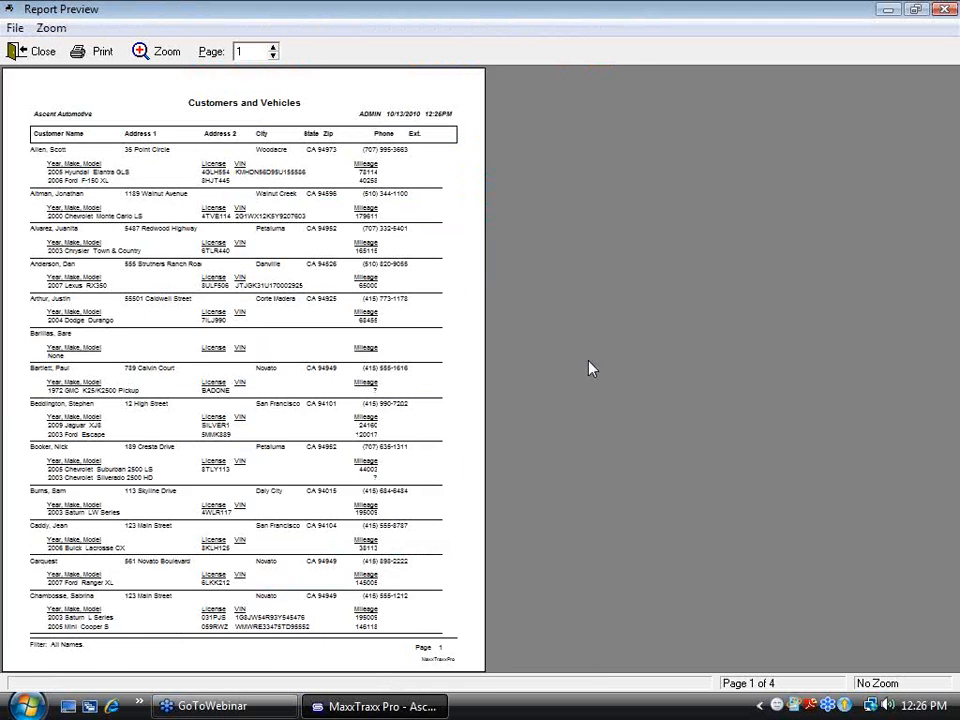
{"action": "left_click", "coordinate": [390, 396]}
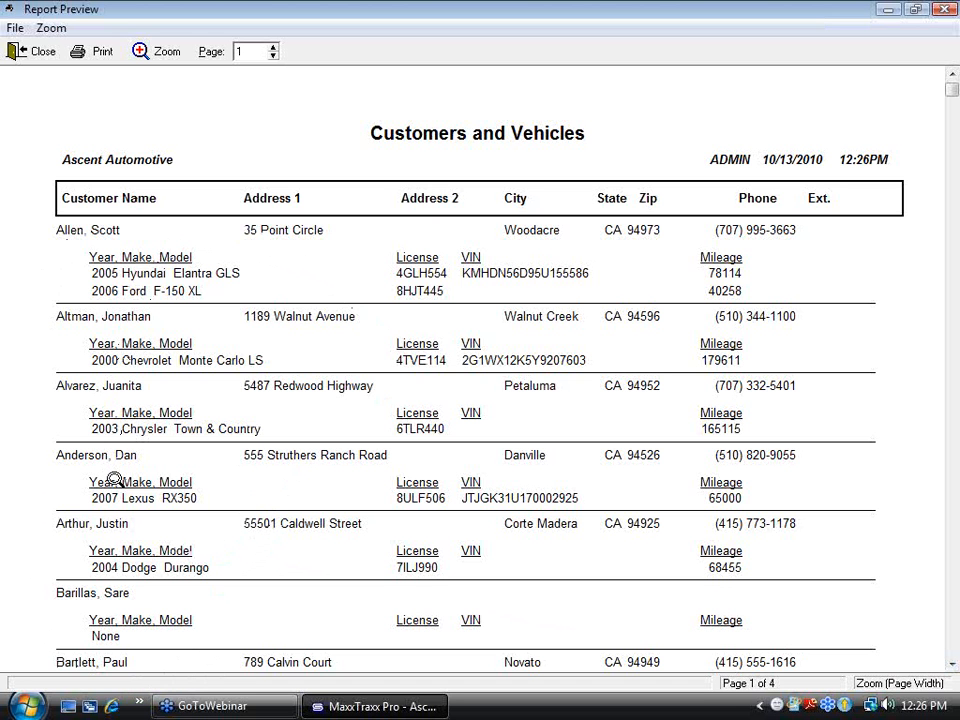
{"action": "left_click", "coordinate": [40, 53]}
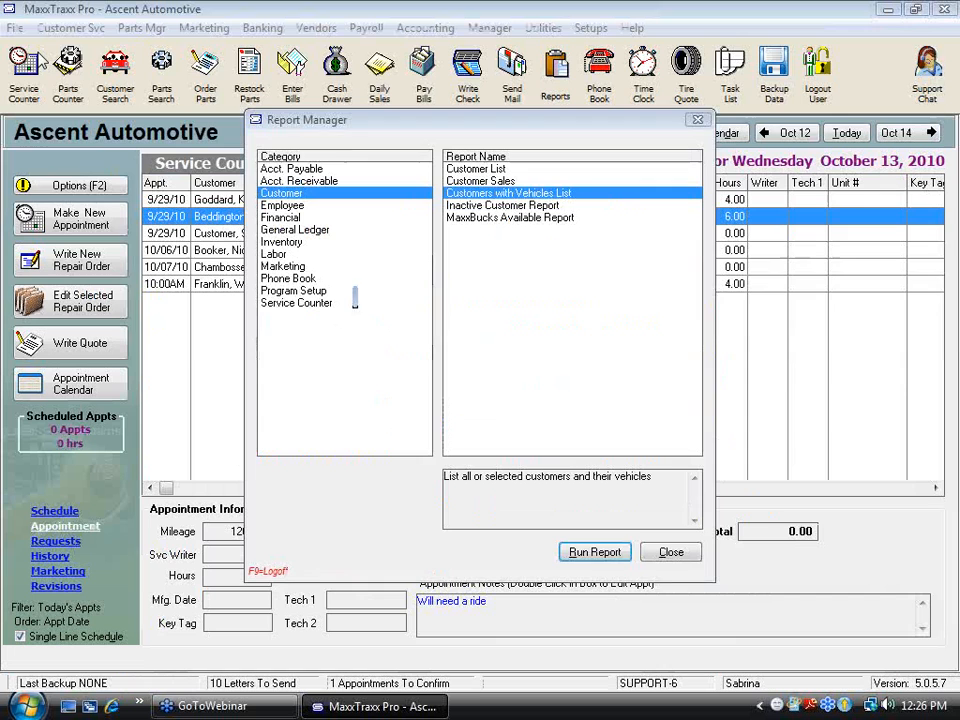
Run the Inactive Customer Report for customers with no activity since 6/13/2010, ordered by Last Date Visited, and close the preview.
{"action": "left_click", "coordinate": [527, 206]}
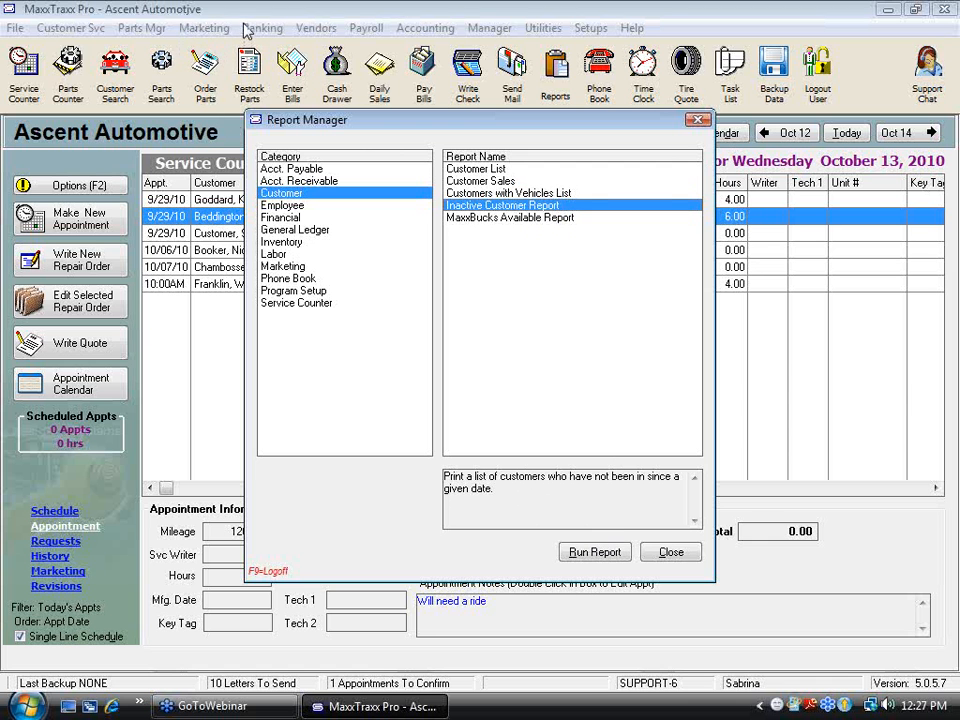
{"action": "left_click", "coordinate": [578, 552]}
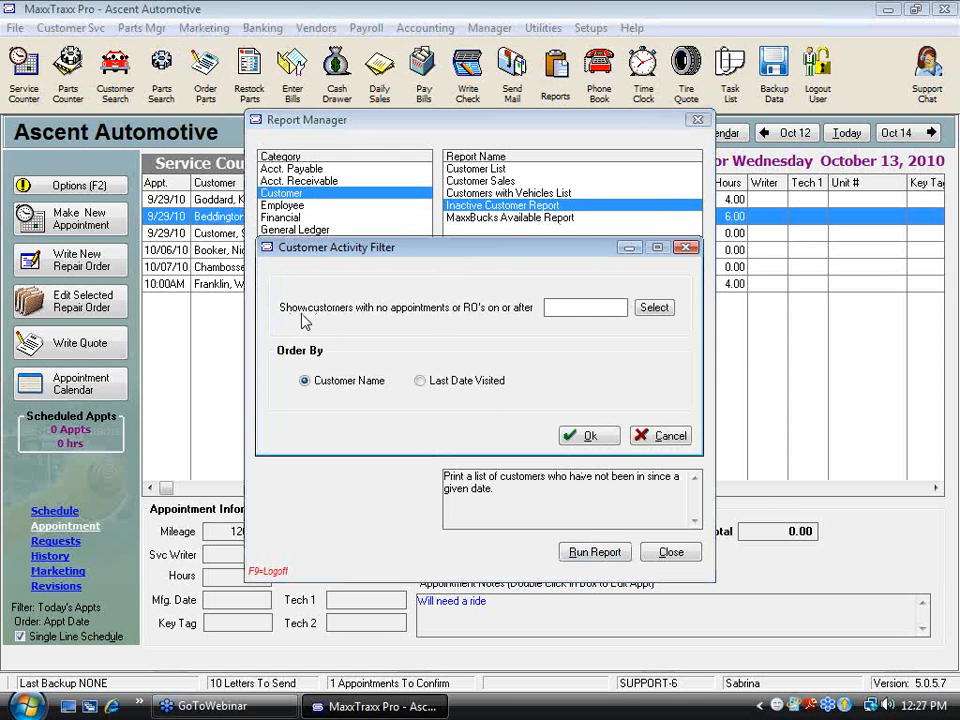
{"action": "left_click", "coordinate": [656, 307]}
{"action": "left_click", "coordinate": [490, 273]}
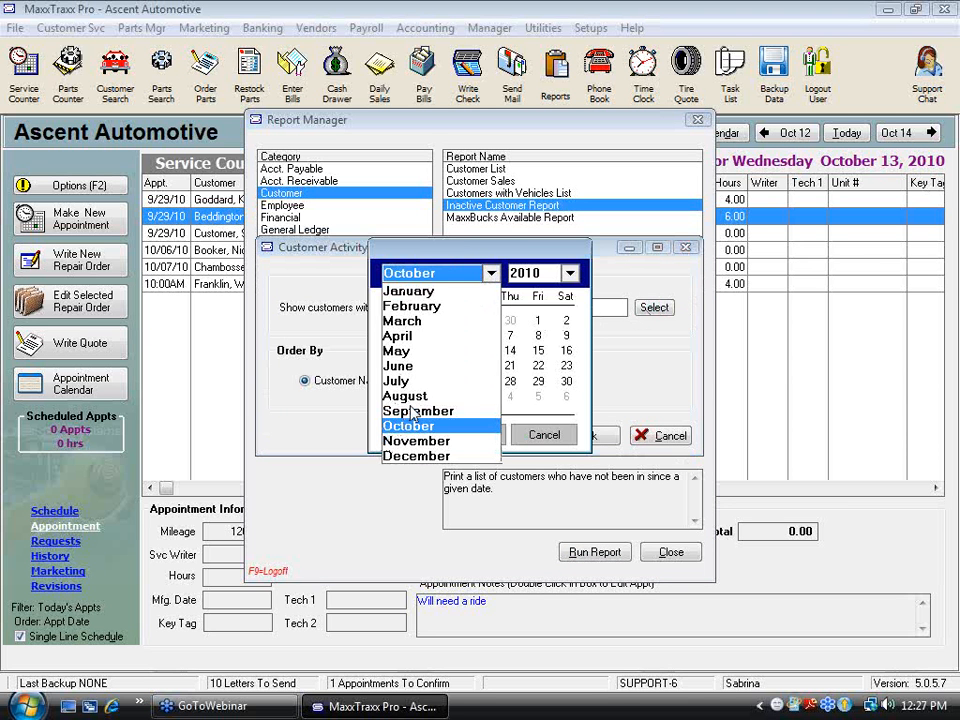
{"action": "left_click", "coordinate": [400, 366]}
{"action": "left_click", "coordinate": [476, 434]}
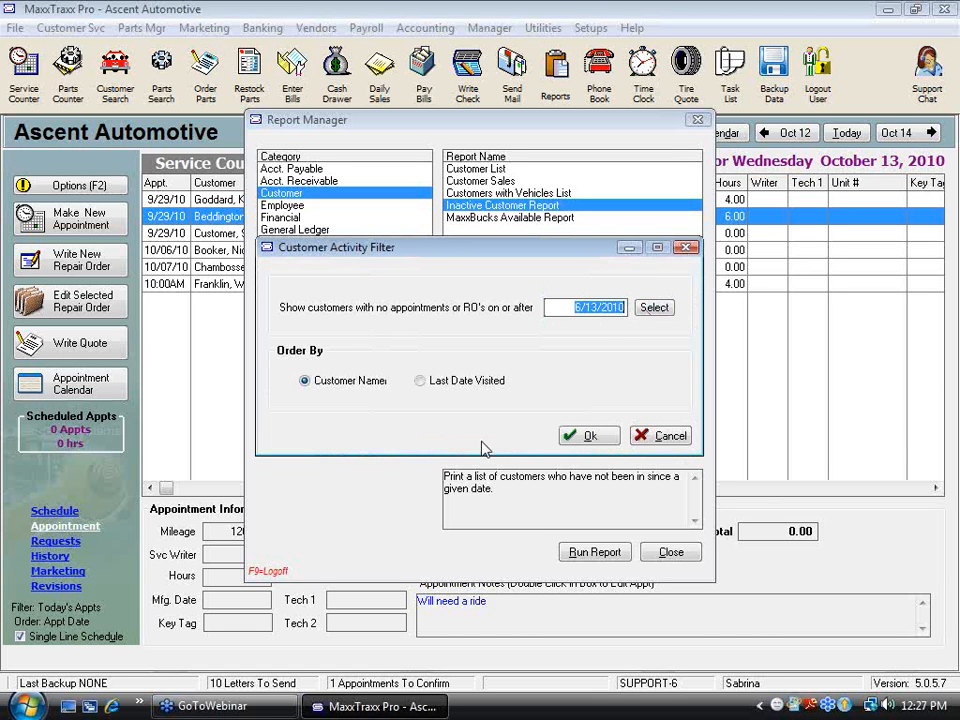
{"action": "left_click", "coordinate": [432, 380]}
{"action": "left_click", "coordinate": [590, 435]}
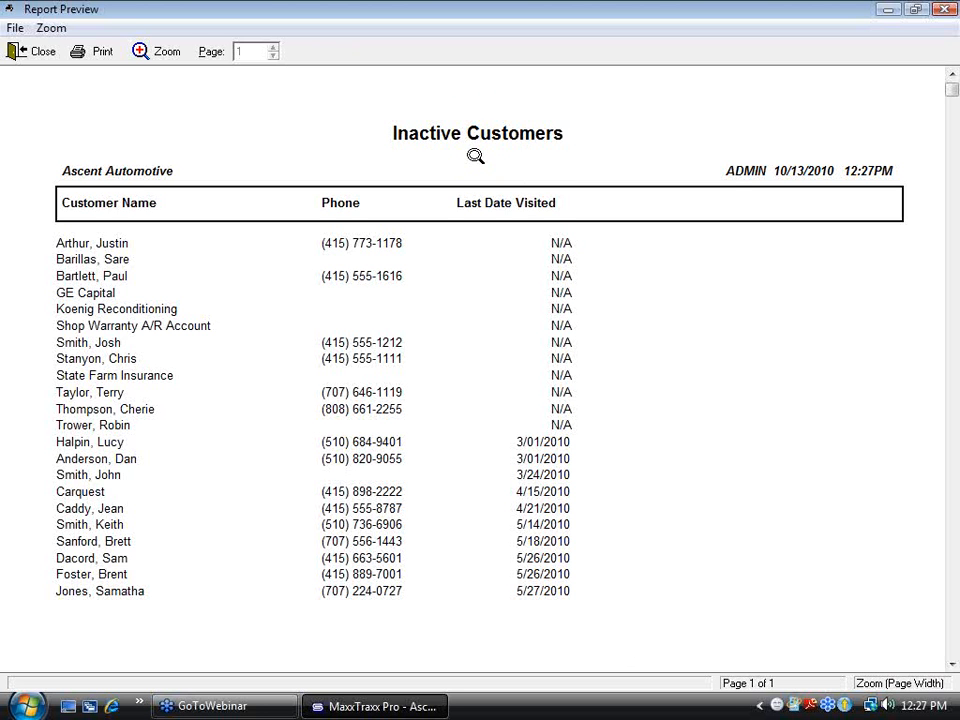
{"action": "left_click", "coordinate": [40, 54]}
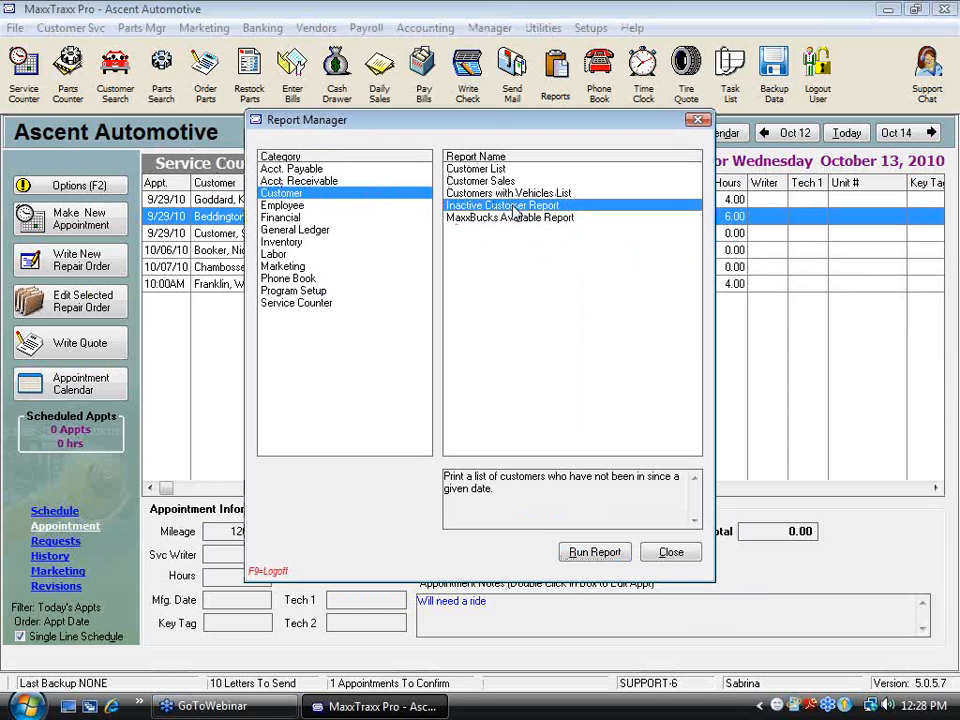
Examine the filter options of the Customers with Vehicles List report, and cancel without running it.
{"action": "double_click", "coordinate": [510, 193]}
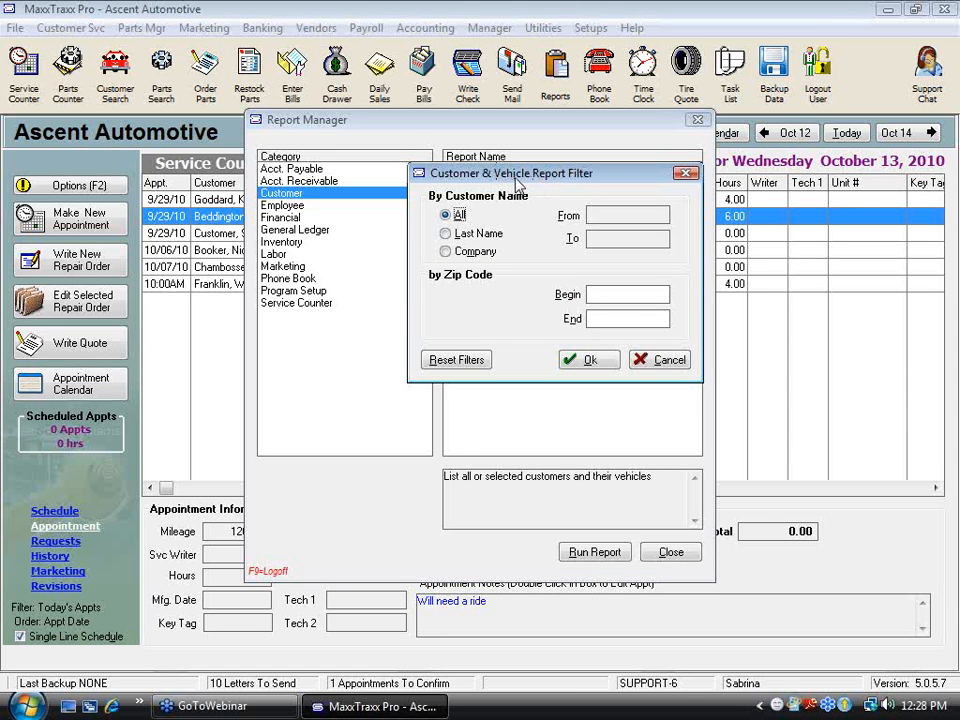
{"action": "left_click", "coordinate": [670, 361]}
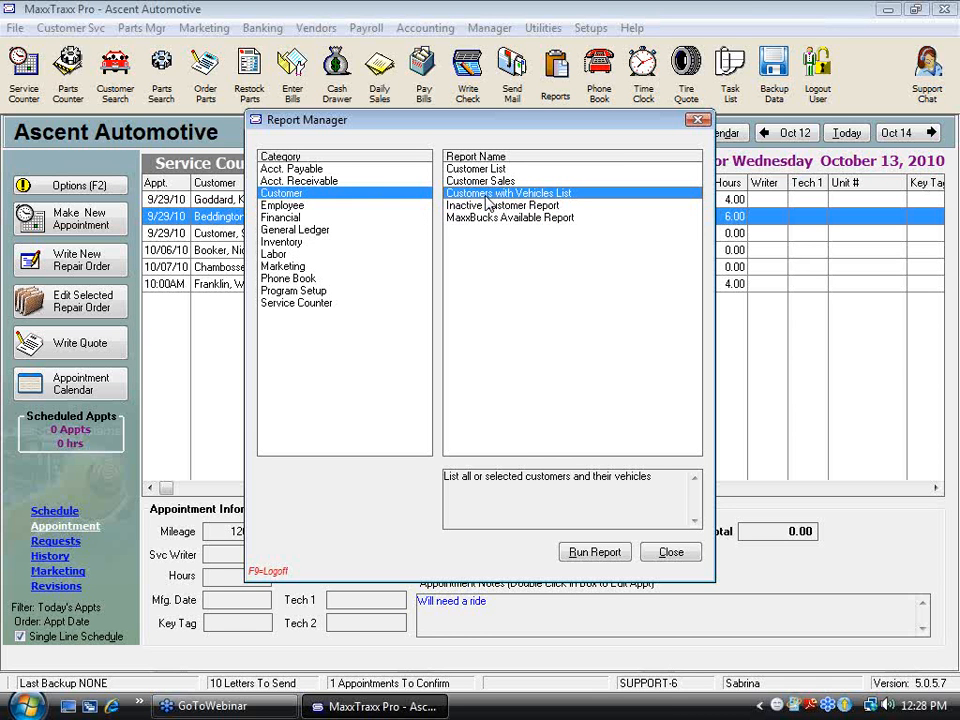
Try to run the Paid Repair Order Profit by Vehicle report with a starting paid date of 1/01/2010, ordered by Vehicle Make.
{"action": "left_click", "coordinate": [297, 304]}
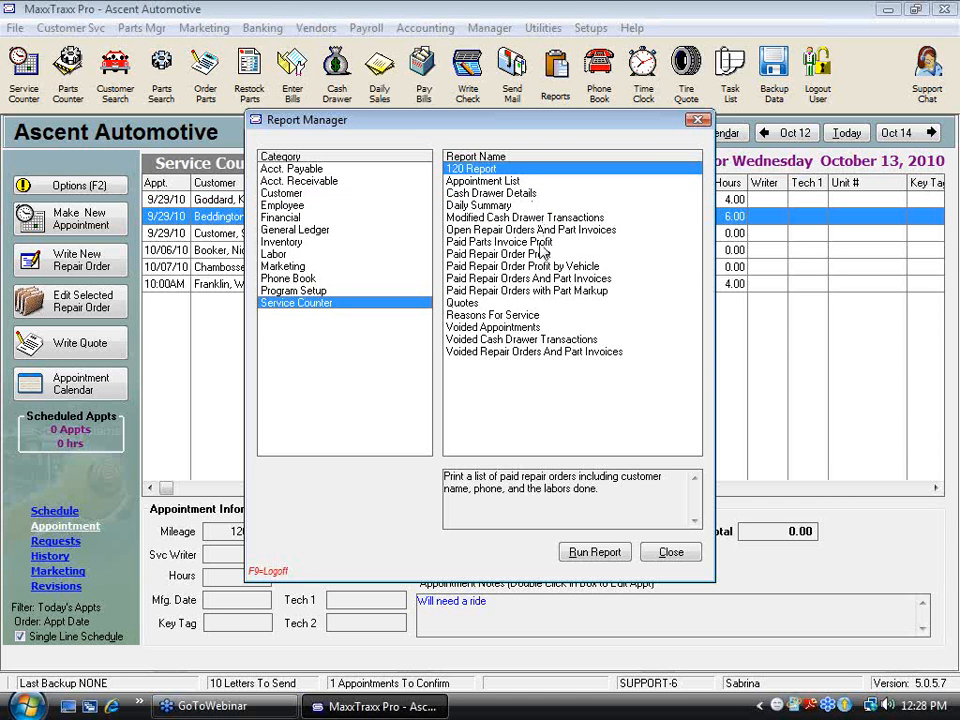
{"action": "left_click", "coordinate": [515, 267]}
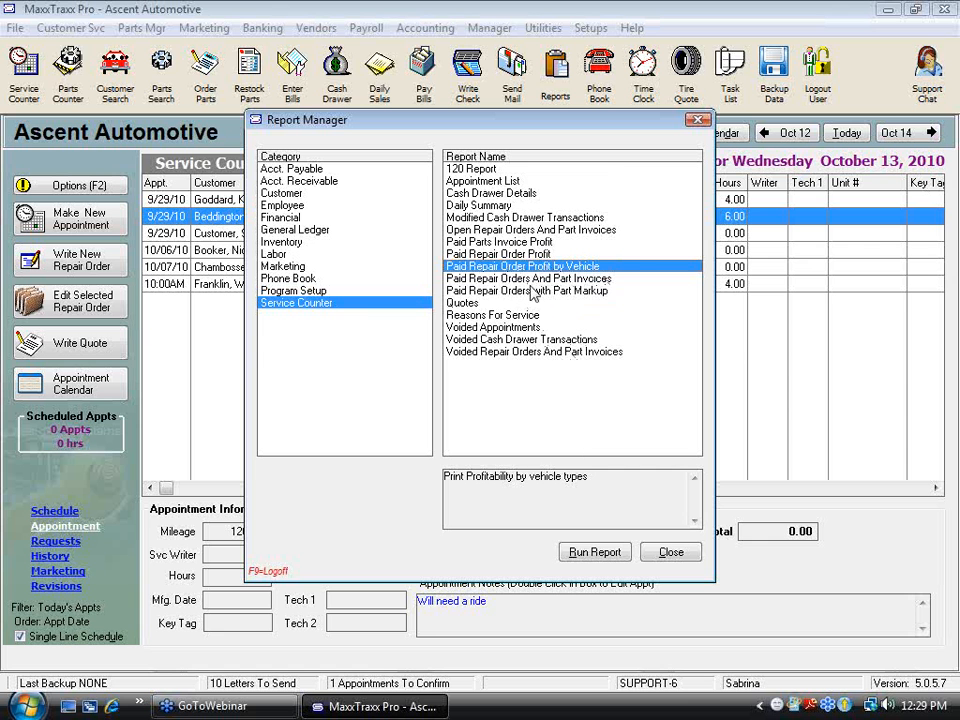
{"action": "left_click", "coordinate": [590, 552]}
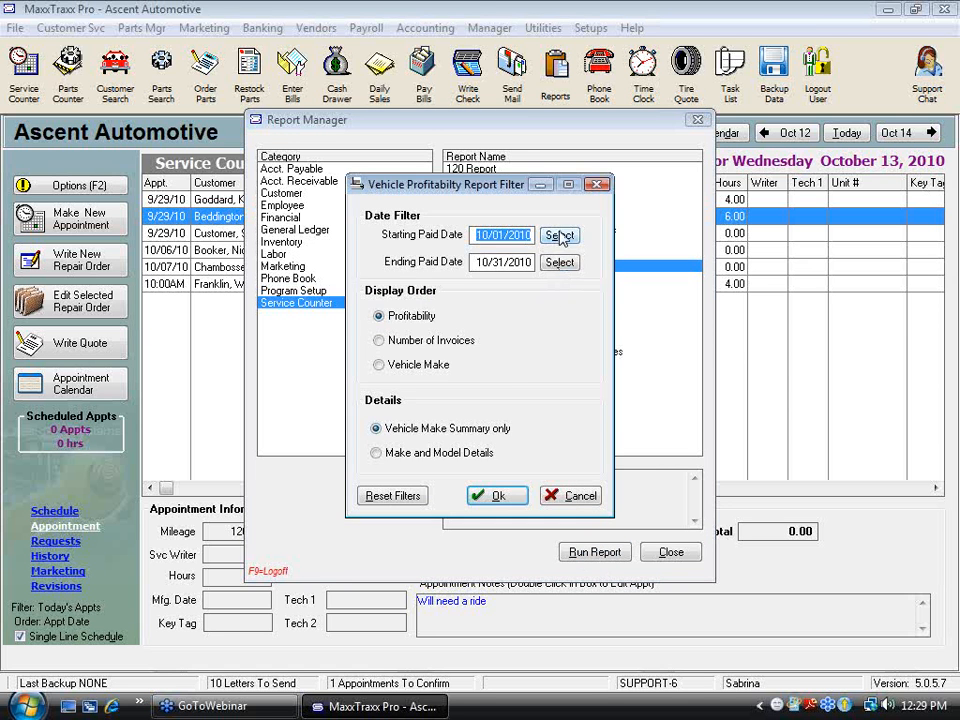
{"action": "left_click", "coordinate": [562, 235]}
{"action": "left_click", "coordinate": [490, 274]}
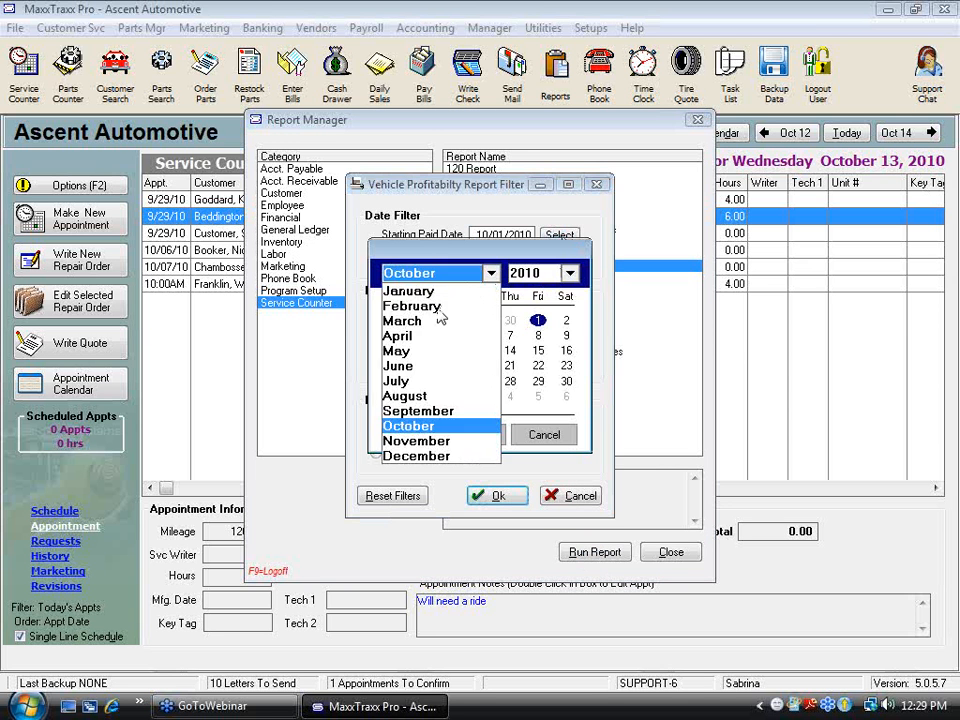
{"action": "left_click", "coordinate": [415, 292]}
{"action": "left_click", "coordinate": [486, 435]}
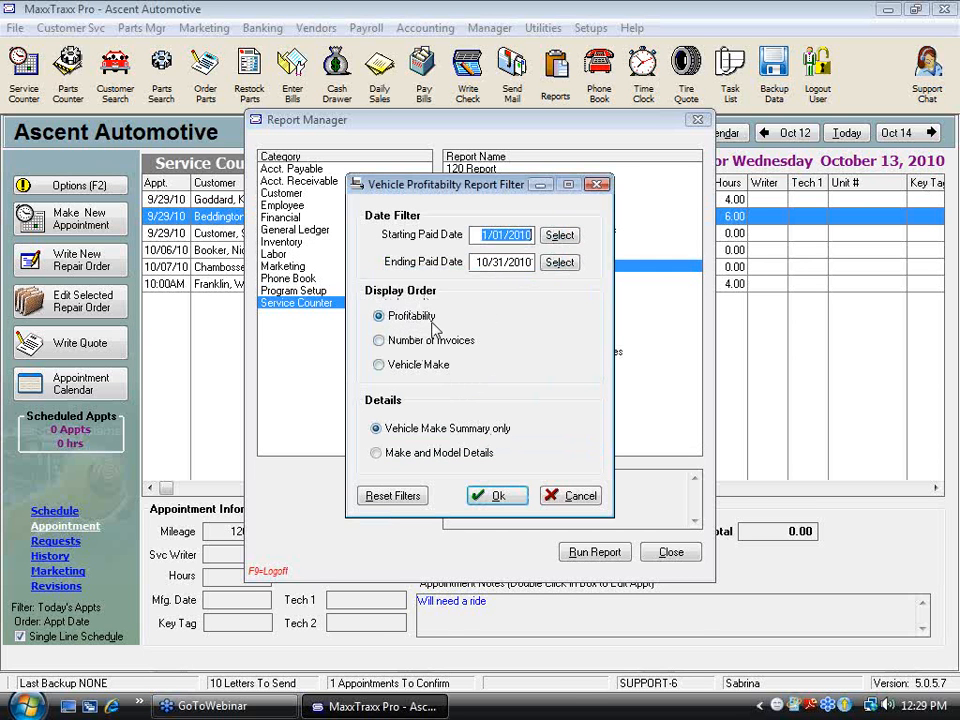
{"action": "left_click", "coordinate": [386, 366]}
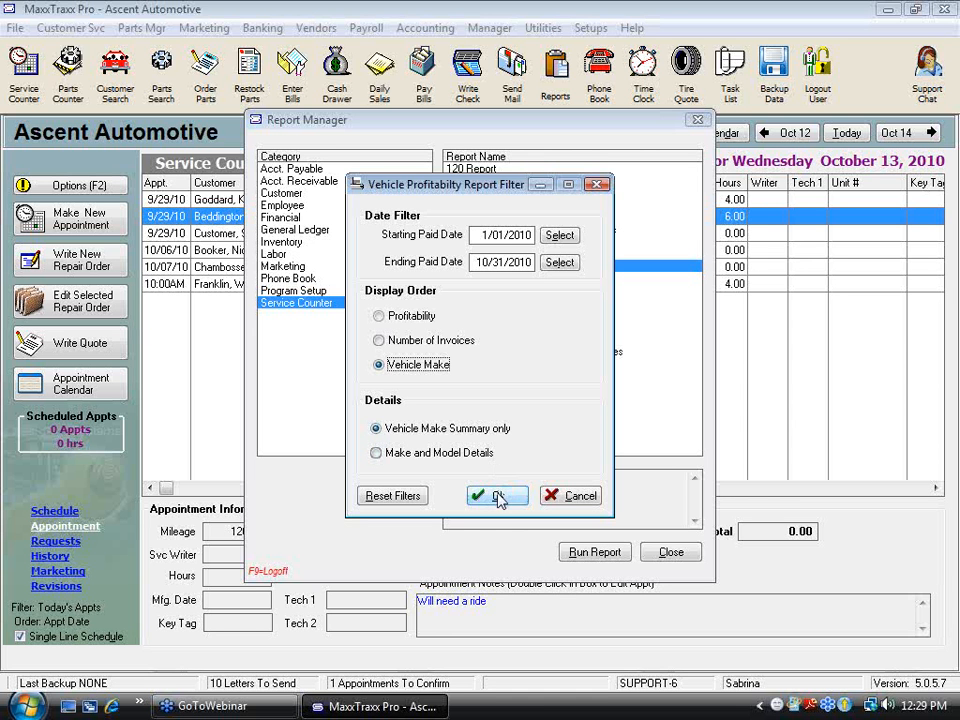
{"action": "left_click", "coordinate": [497, 496]}
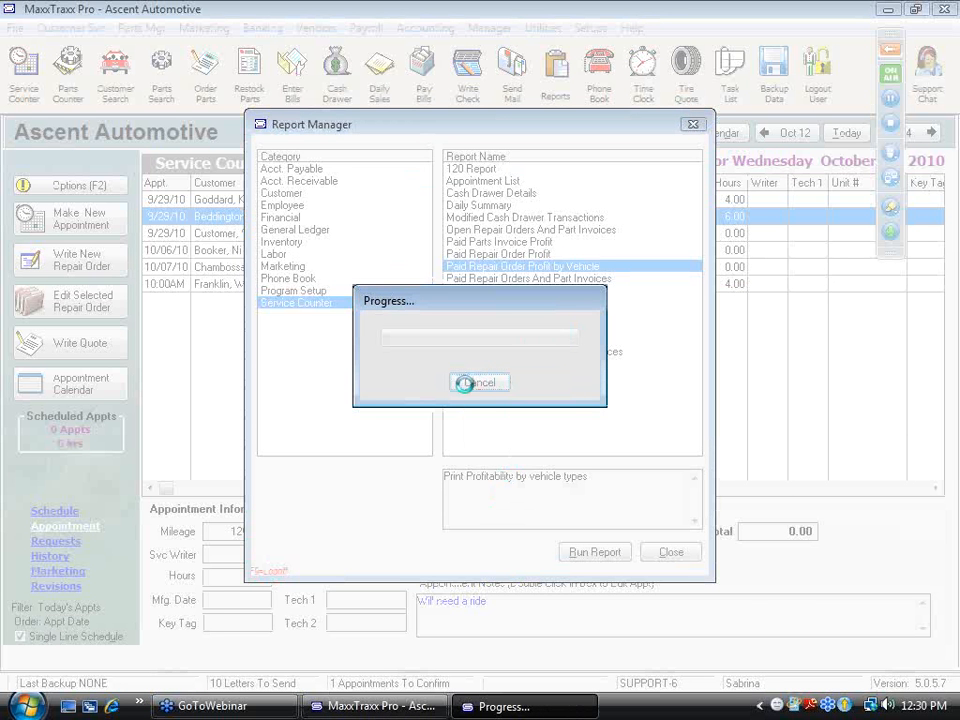
Close the stalled program and relaunch MaxxTraxx Pro from the desktop.
{"action": "left_click", "coordinate": [614, 418]}
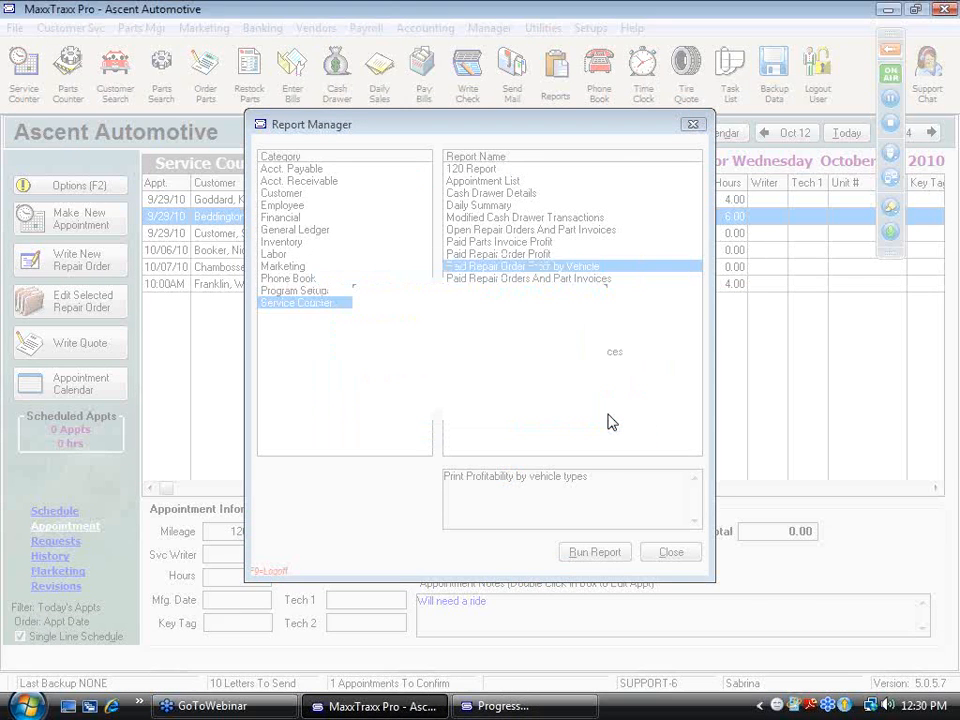
{"action": "double_click", "coordinate": [109, 228]}
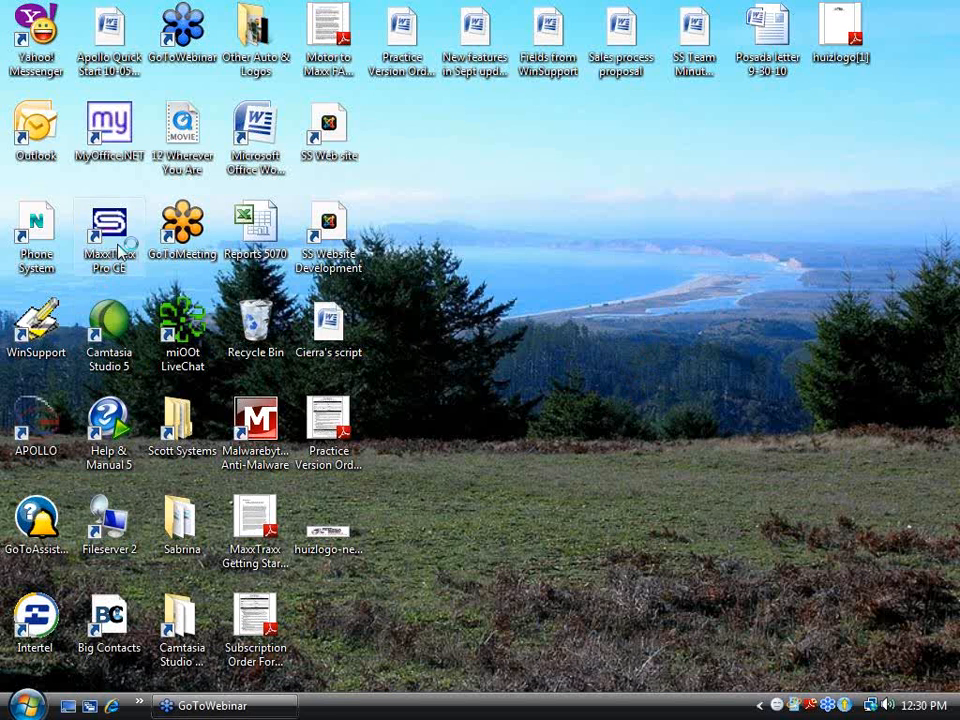
{"action": "left_click", "coordinate": [610, 468]}
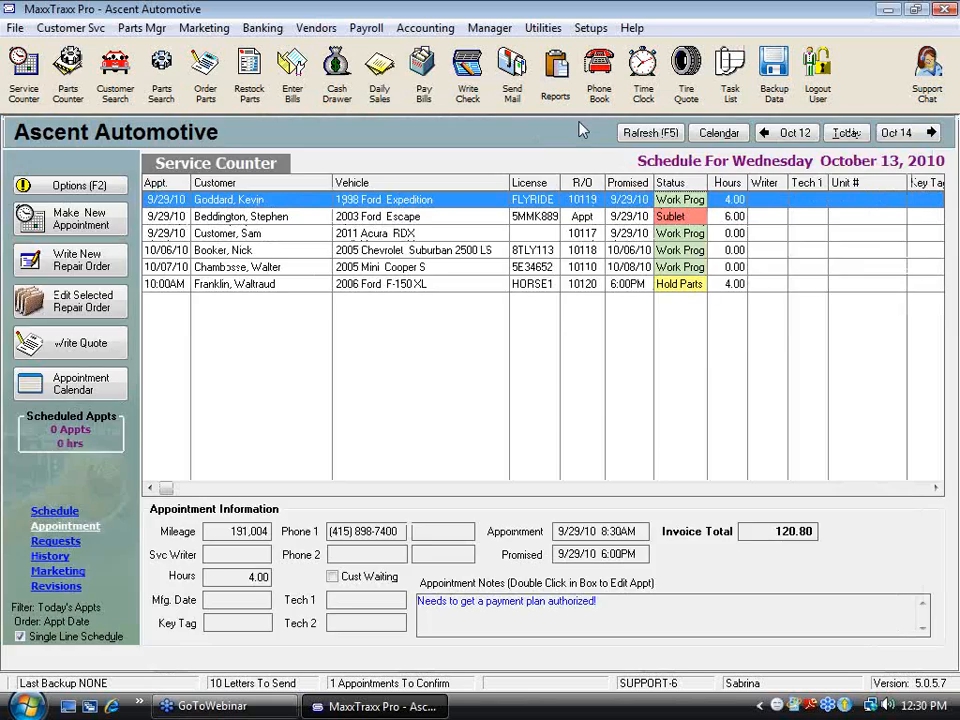
Run the Paid Repair Order Profit by Vehicle report with a starting paid date of 2/01/2010, ordered by Vehicle Make, and close the preview.
{"action": "left_click", "coordinate": [556, 75]}
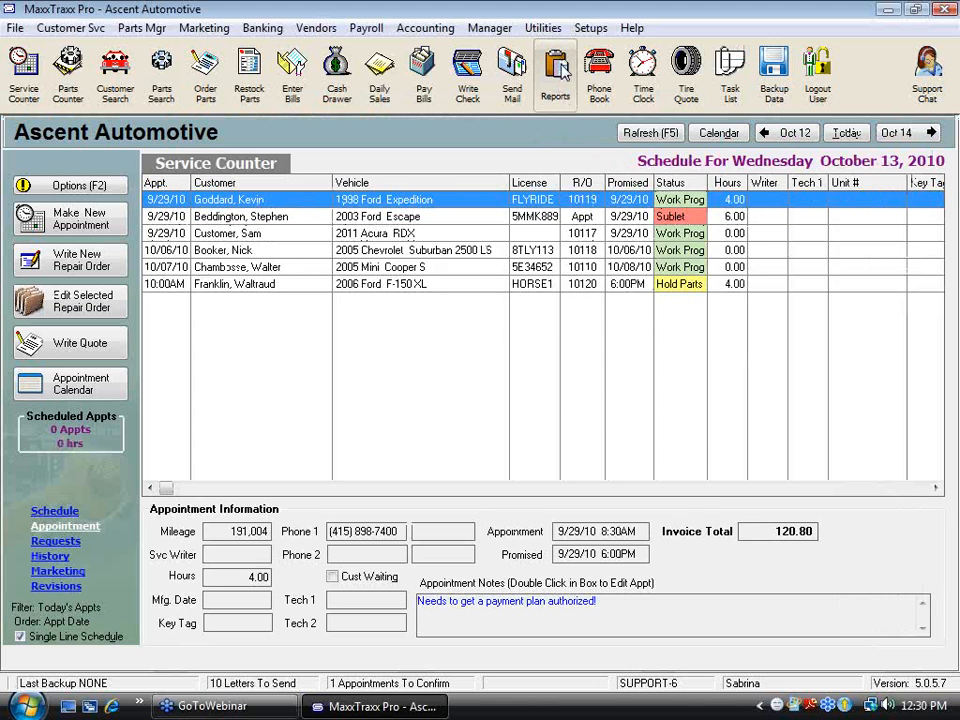
{"action": "left_click", "coordinate": [290, 303]}
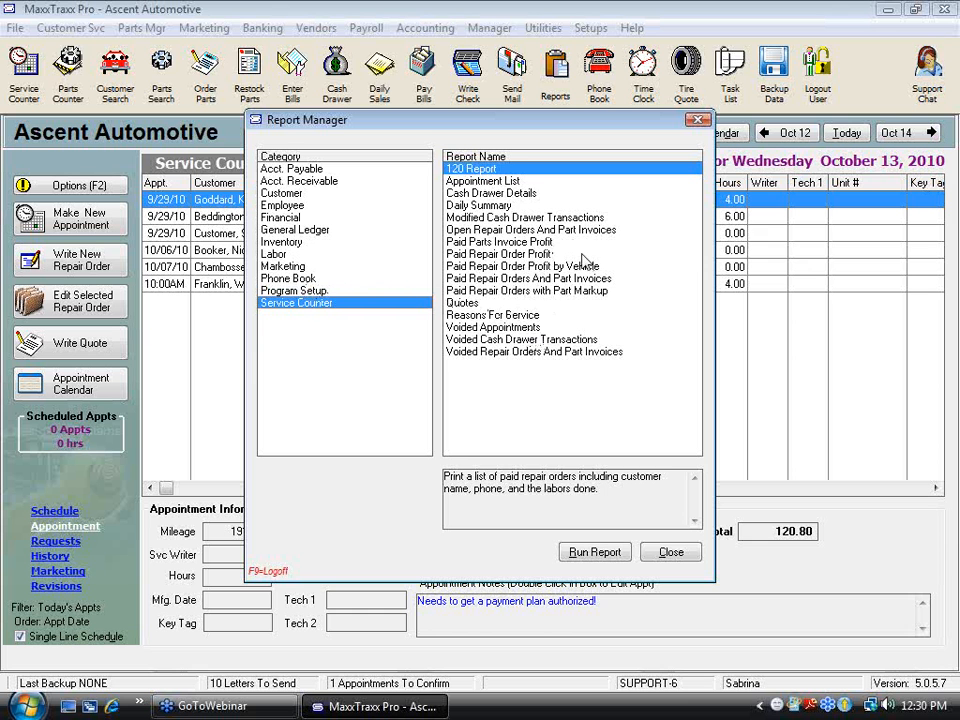
{"action": "left_click", "coordinate": [522, 265]}
{"action": "left_click", "coordinate": [594, 552]}
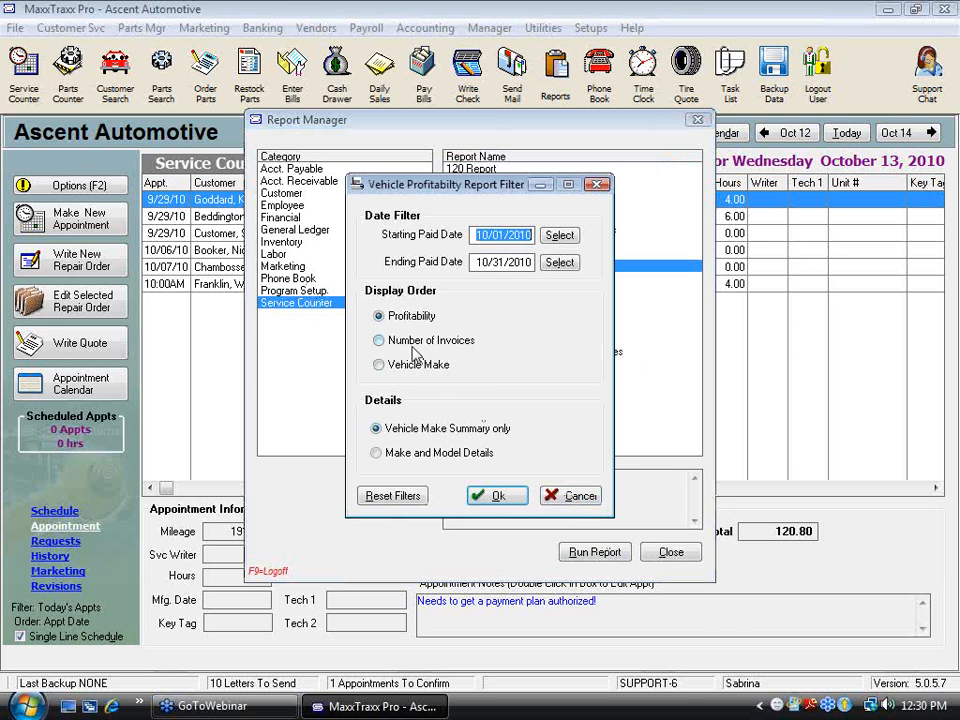
{"action": "left_click", "coordinate": [380, 365]}
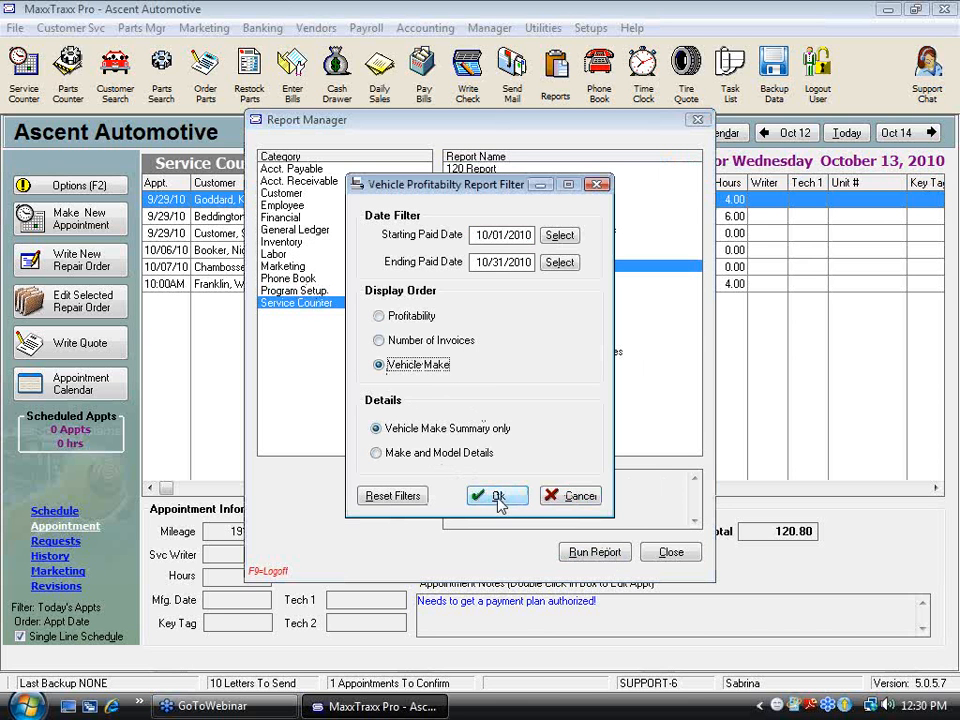
{"action": "left_click", "coordinate": [560, 237]}
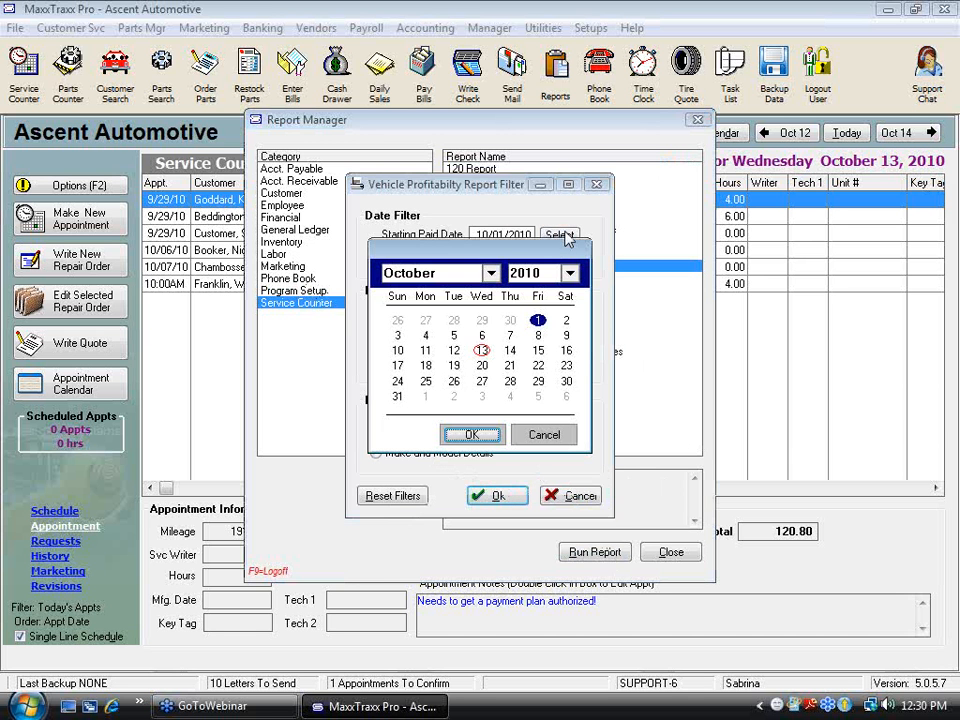
{"action": "left_click", "coordinate": [466, 273]}
{"action": "left_click", "coordinate": [418, 310]}
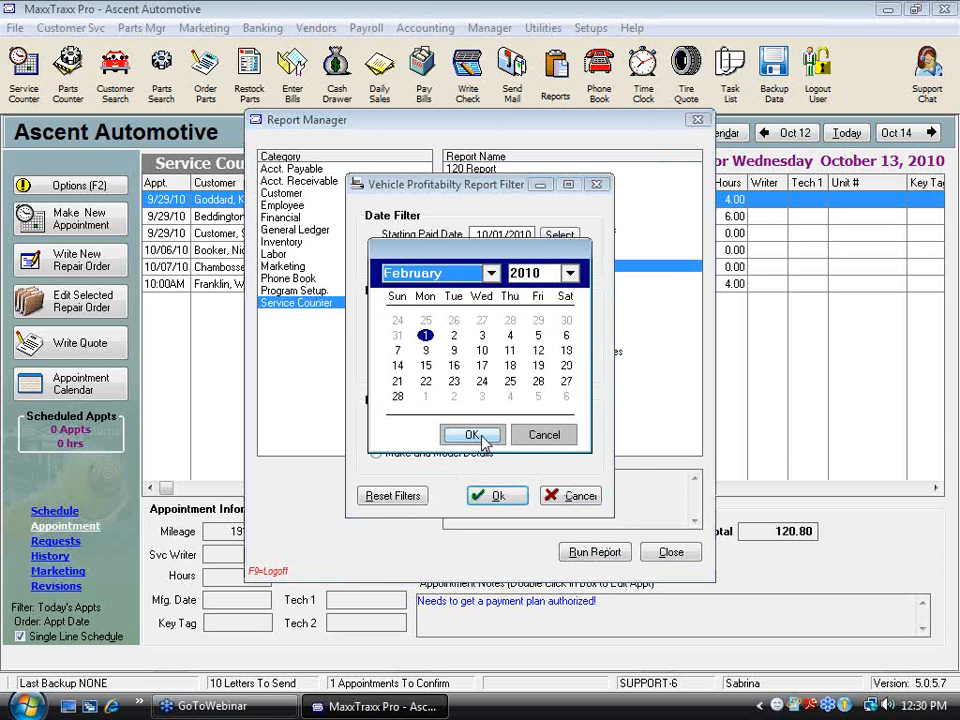
{"action": "left_click", "coordinate": [485, 436]}
{"action": "left_click", "coordinate": [500, 500]}
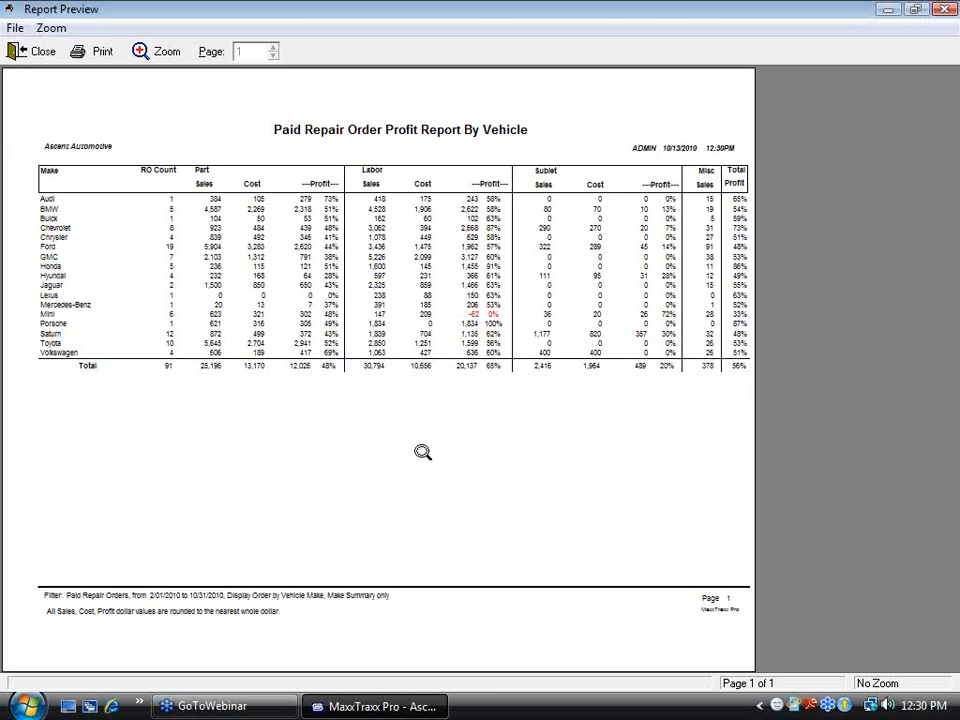
{"action": "left_click", "coordinate": [423, 452]}
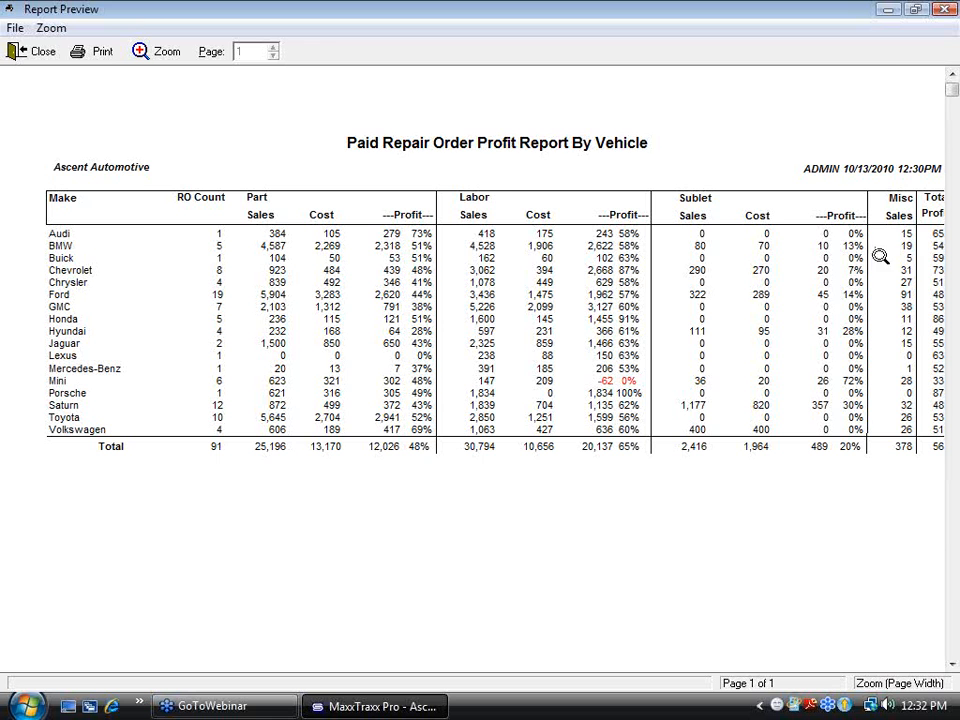
{"action": "left_click", "coordinate": [32, 52]}
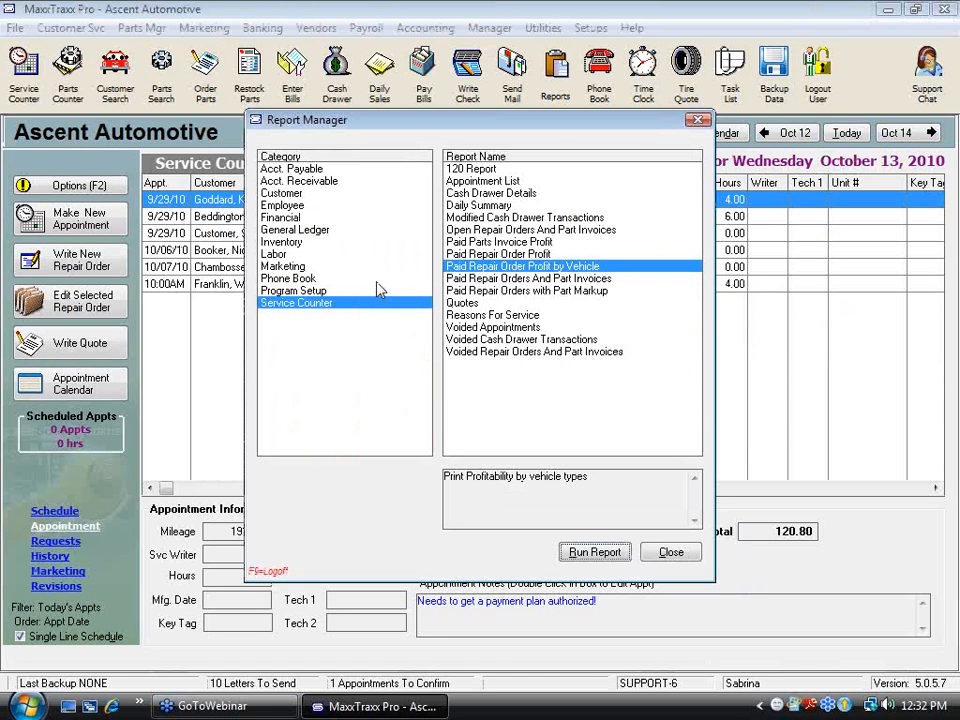
Run the Customers with Vehicles List report for all customers, enlarge the preview to read it, and close it.
{"action": "left_click", "coordinate": [300, 194]}
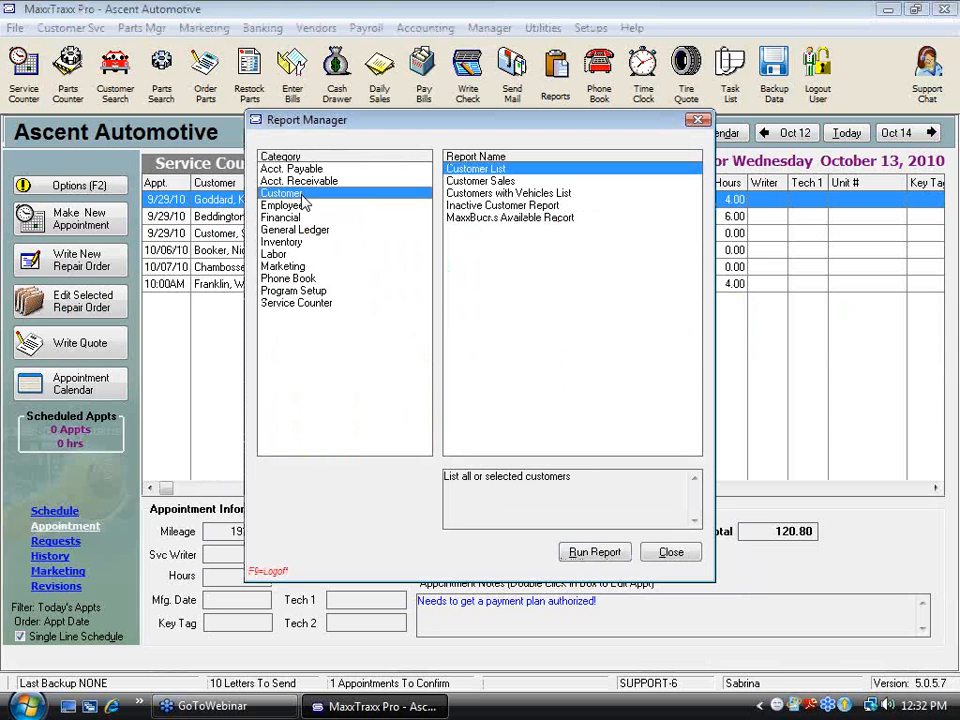
{"action": "left_click", "coordinate": [539, 195]}
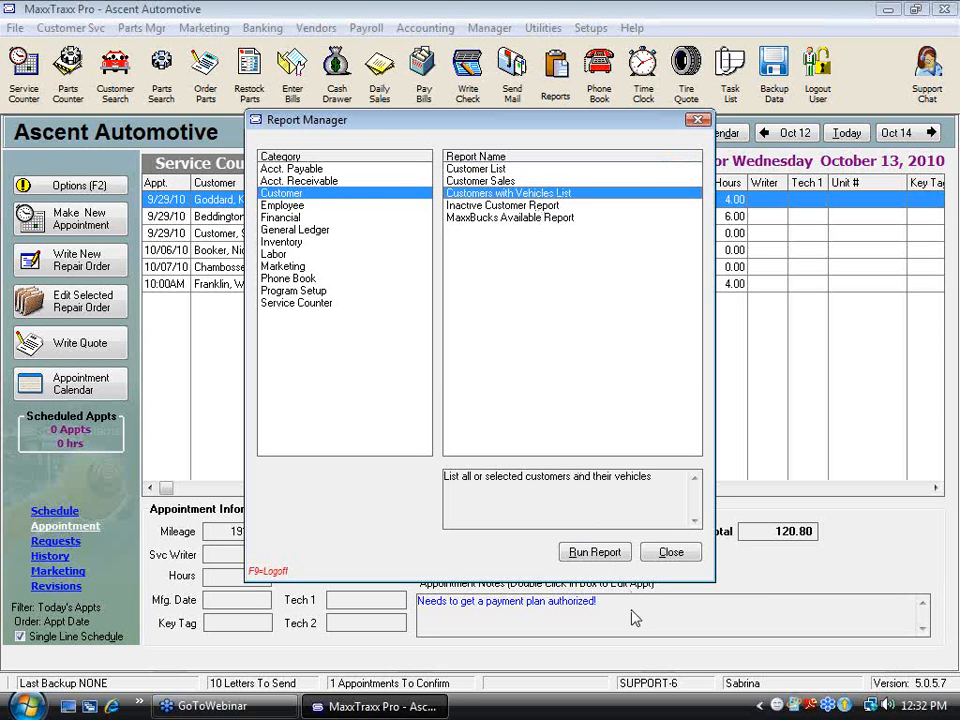
{"action": "left_click", "coordinate": [596, 556]}
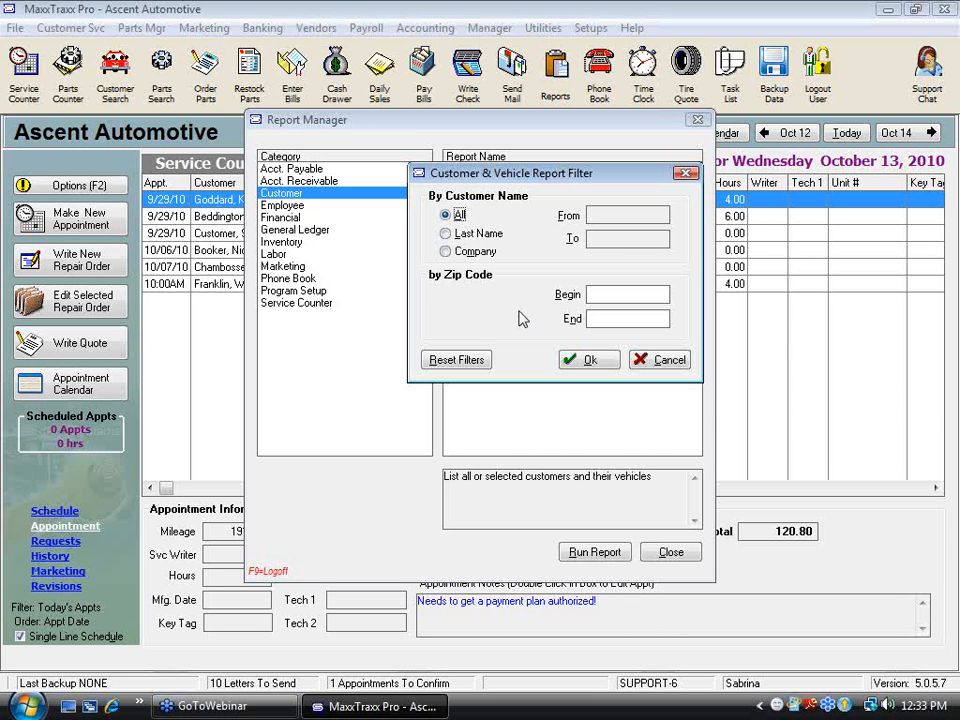
{"action": "left_click", "coordinate": [612, 366]}
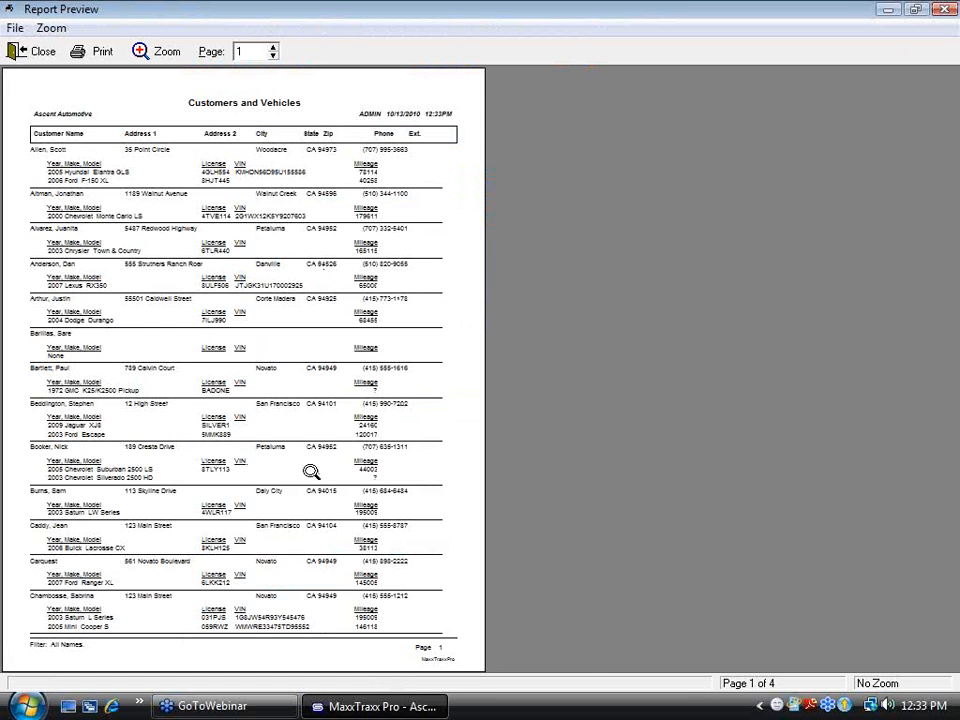
{"action": "left_click", "coordinate": [274, 307]}
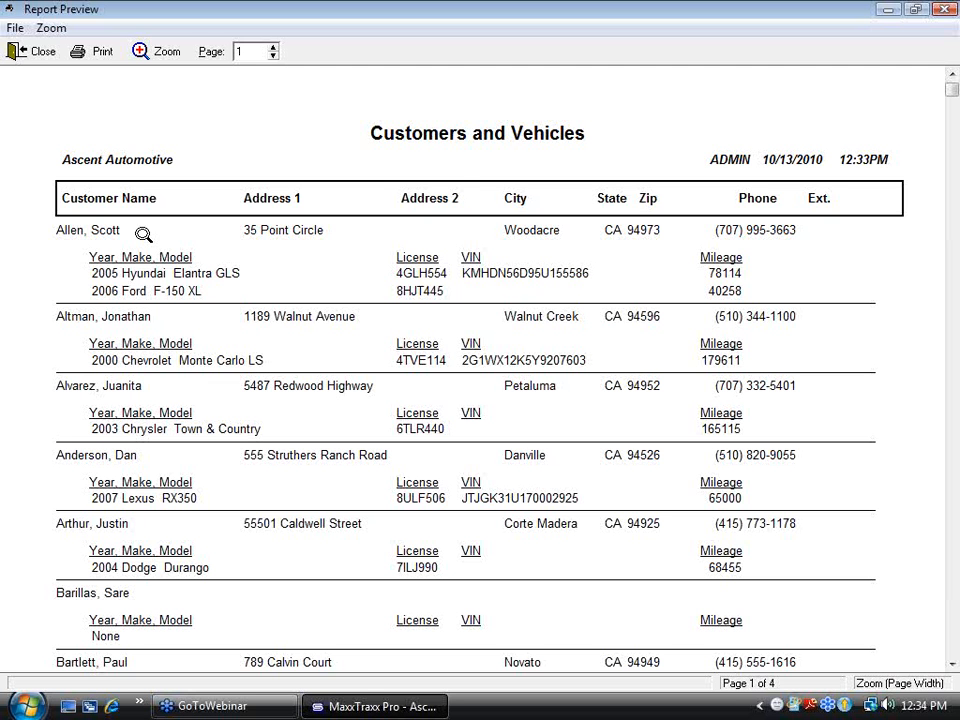
{"action": "left_click", "coordinate": [42, 57]}
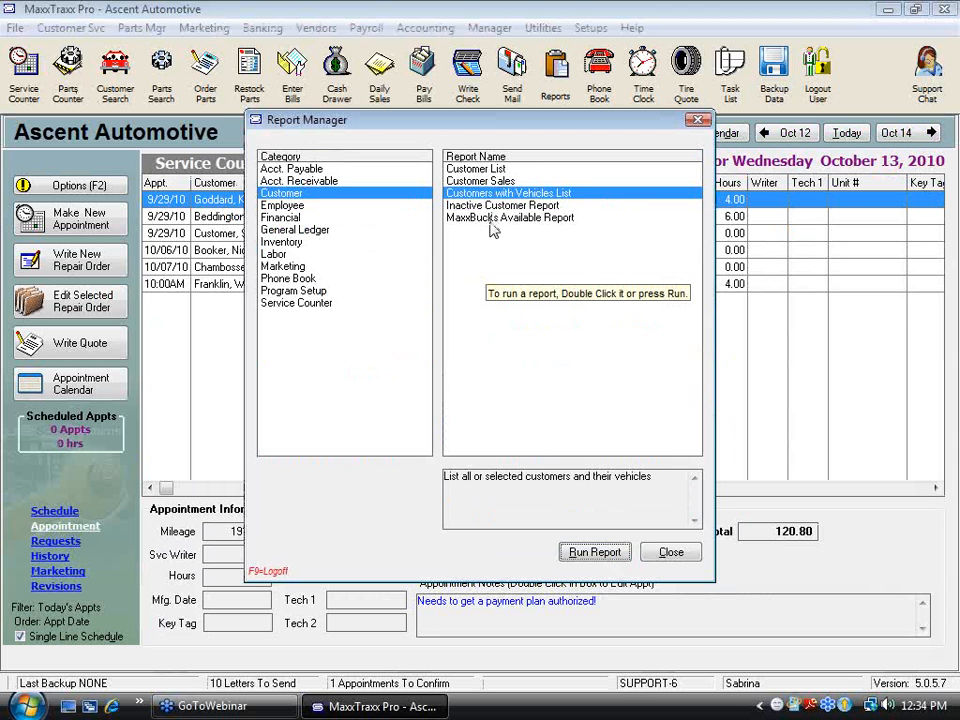
Read the descriptions of the Employee List, Employee Payroll Totals, Employee Productivity Detail and Employee Productivity Summary reports.
{"action": "left_click", "coordinate": [290, 205]}
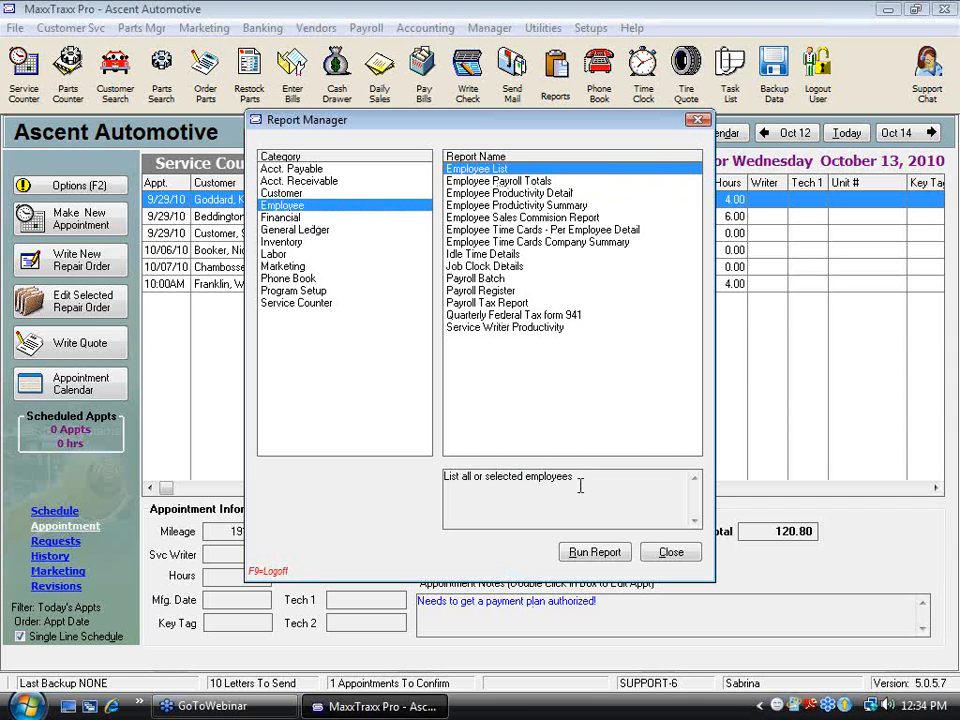
{"action": "left_click_drag", "start_coordinate": [649, 476], "coordinate": [407, 456]}
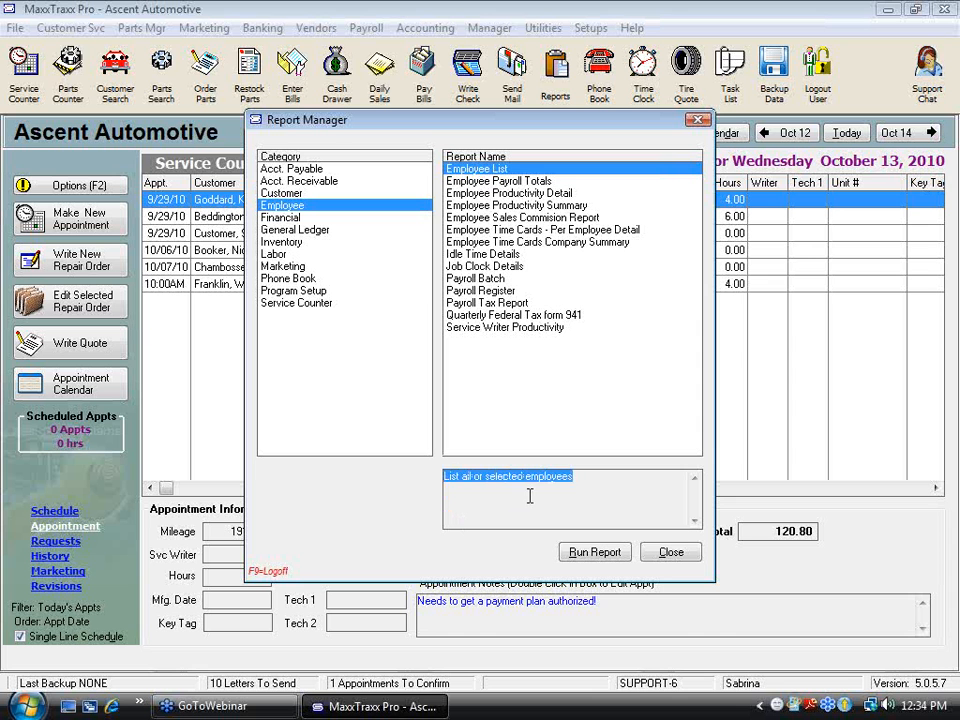
{"action": "left_click", "coordinate": [532, 181]}
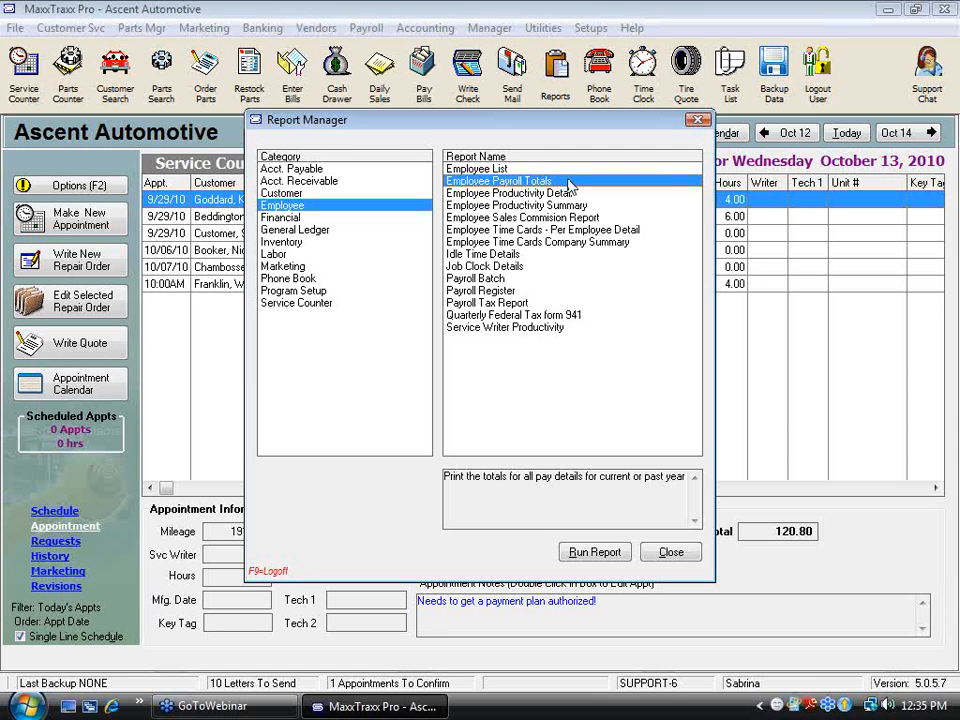
{"action": "left_click", "coordinate": [538, 194]}
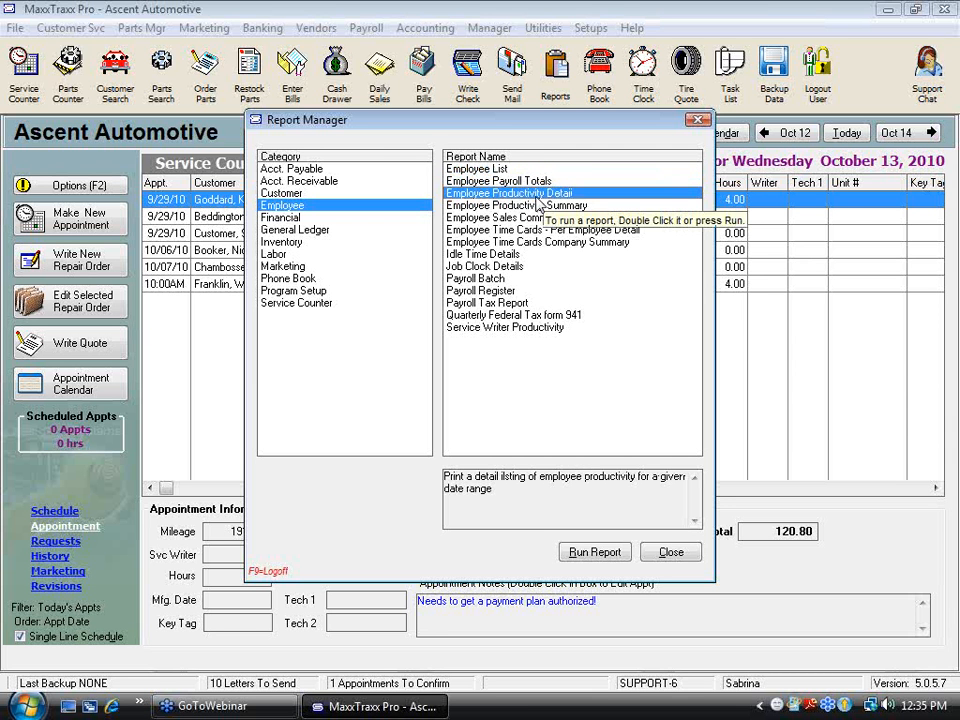
{"action": "left_click", "coordinate": [540, 206]}
Run the Employee Productivity Detail report for all employees with a starting repair order pay date of 5/01/2010.
{"action": "left_click", "coordinate": [547, 194]}
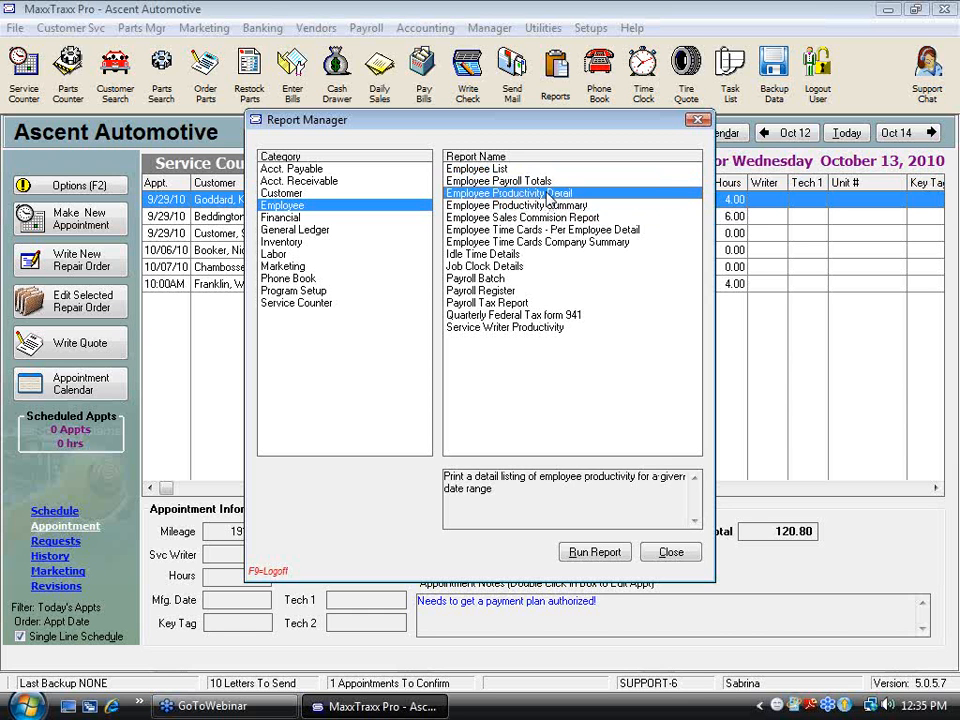
{"action": "double_click", "coordinate": [548, 195]}
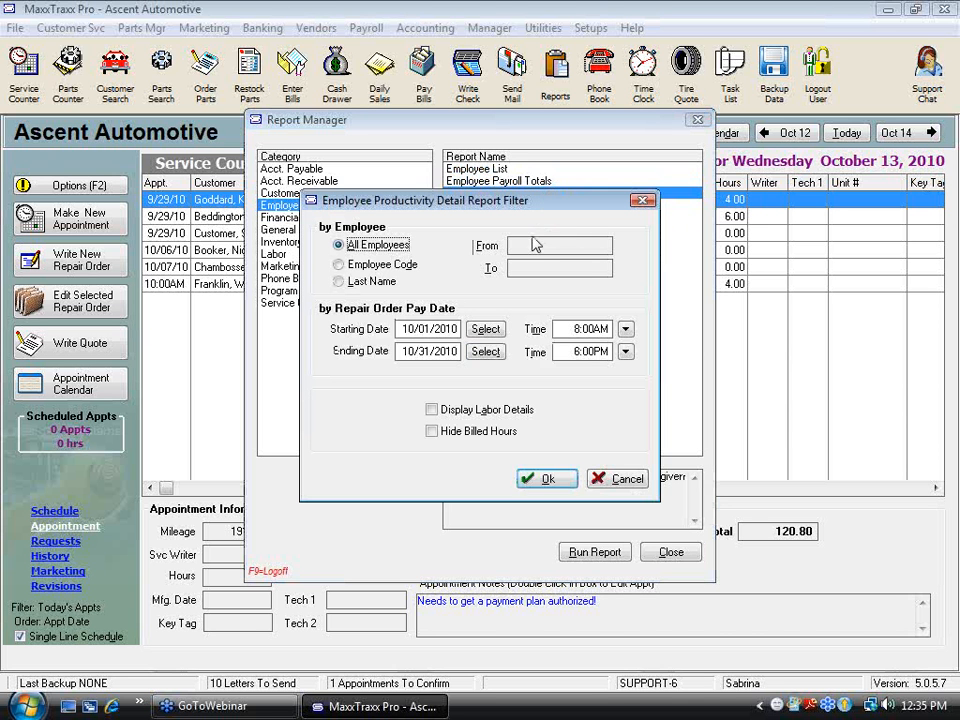
{"action": "left_click", "coordinate": [485, 329]}
{"action": "left_click", "coordinate": [490, 273]}
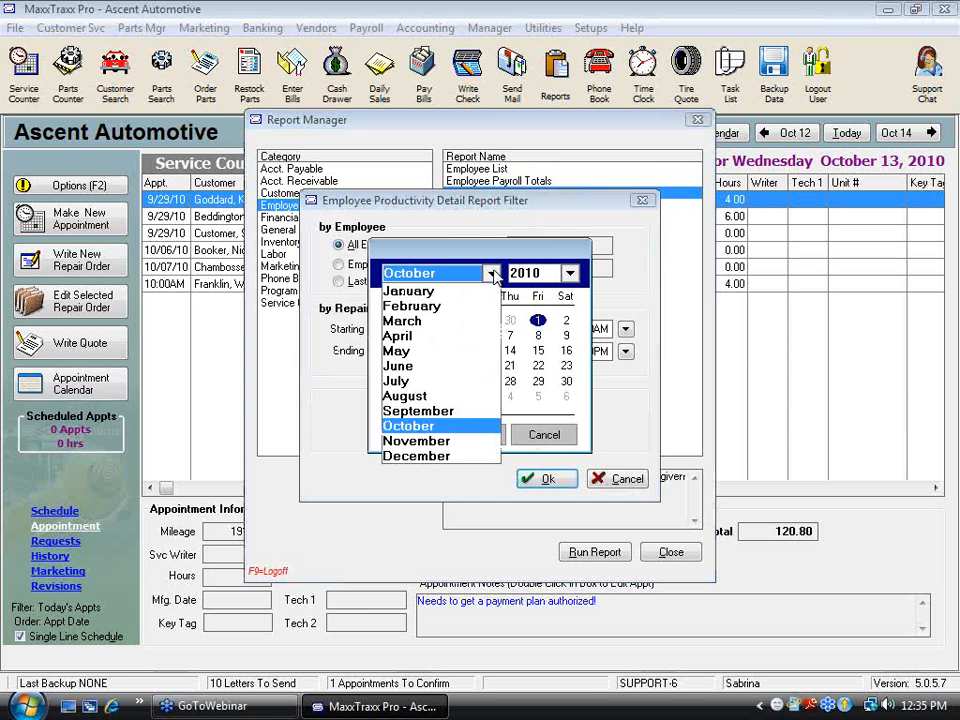
{"action": "left_click", "coordinate": [400, 408]}
{"action": "left_click", "coordinate": [472, 436]}
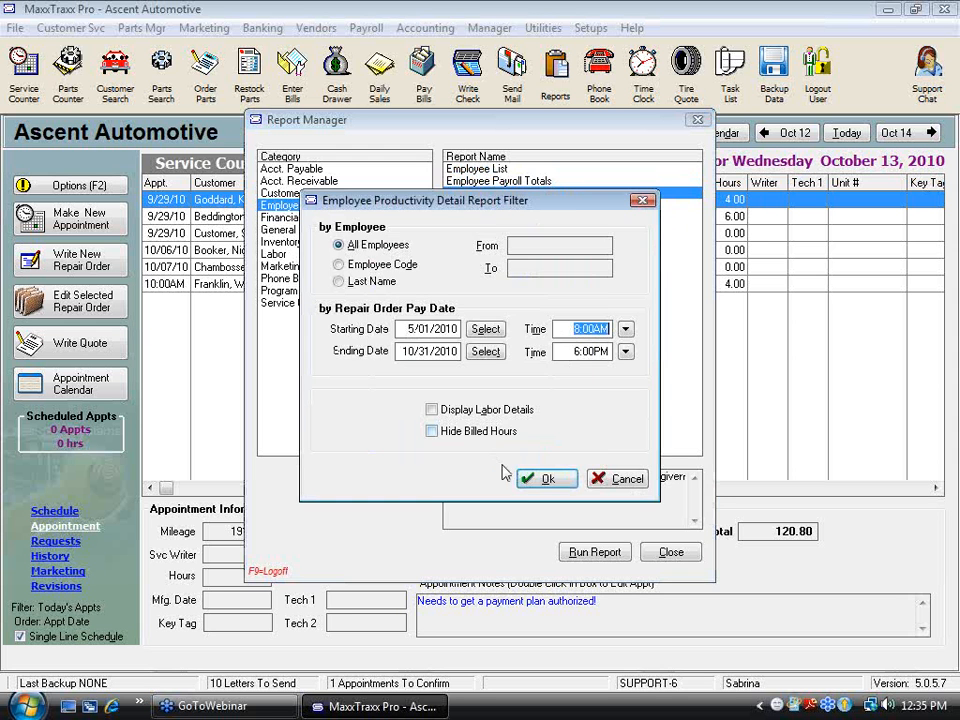
{"action": "left_click", "coordinate": [550, 481]}
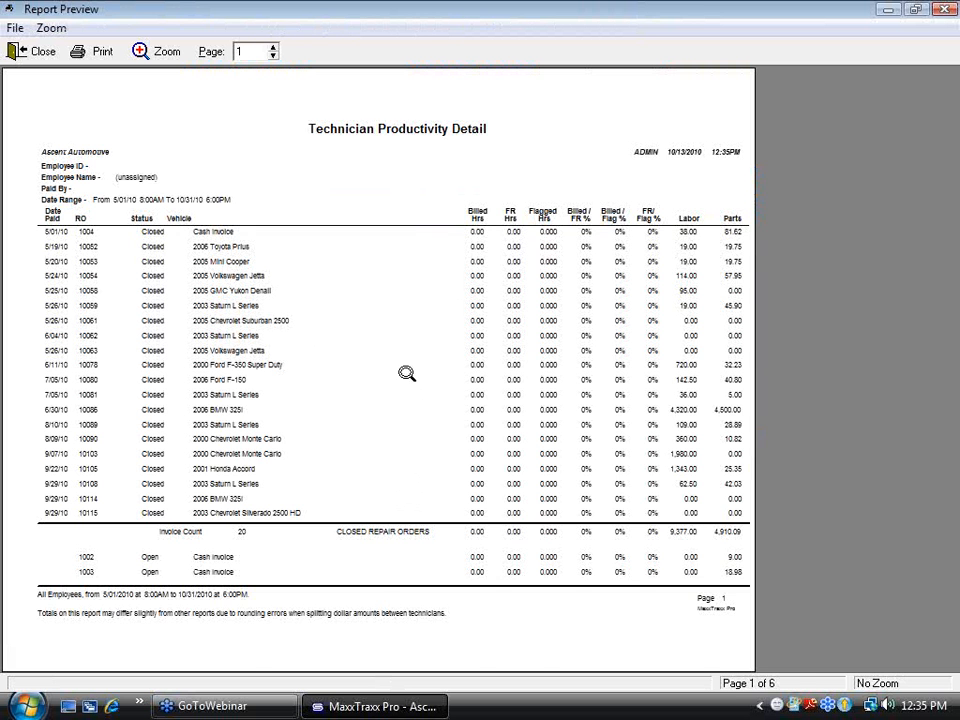
Examine the first two pages of the Technician Productivity Detail preview at page width, and close it.
{"action": "left_click", "coordinate": [401, 373]}
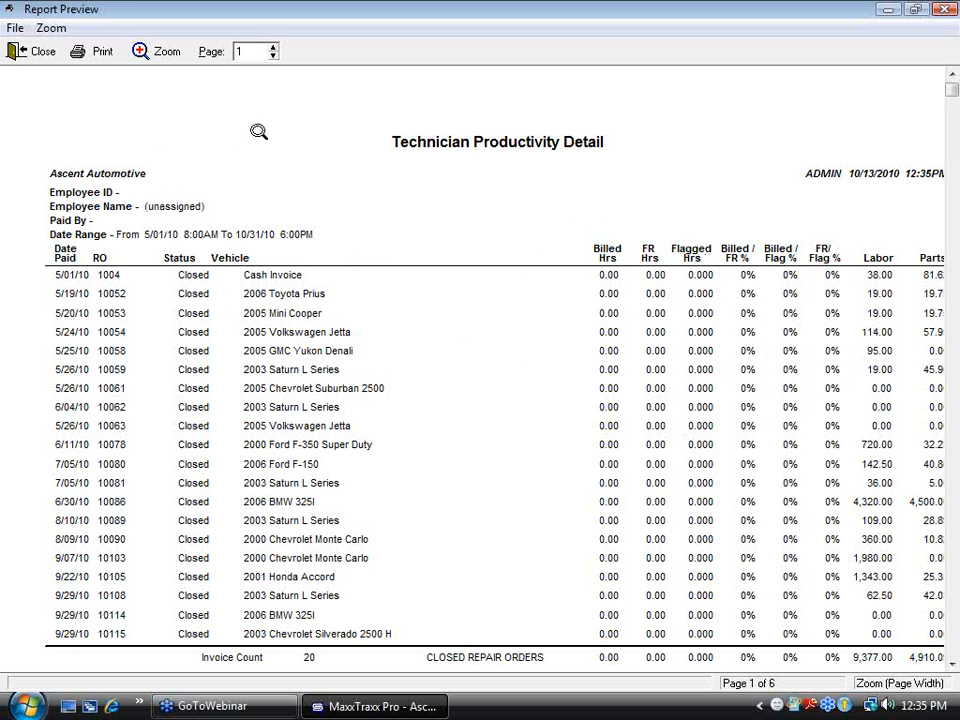
{"action": "left_click", "coordinate": [274, 47]}
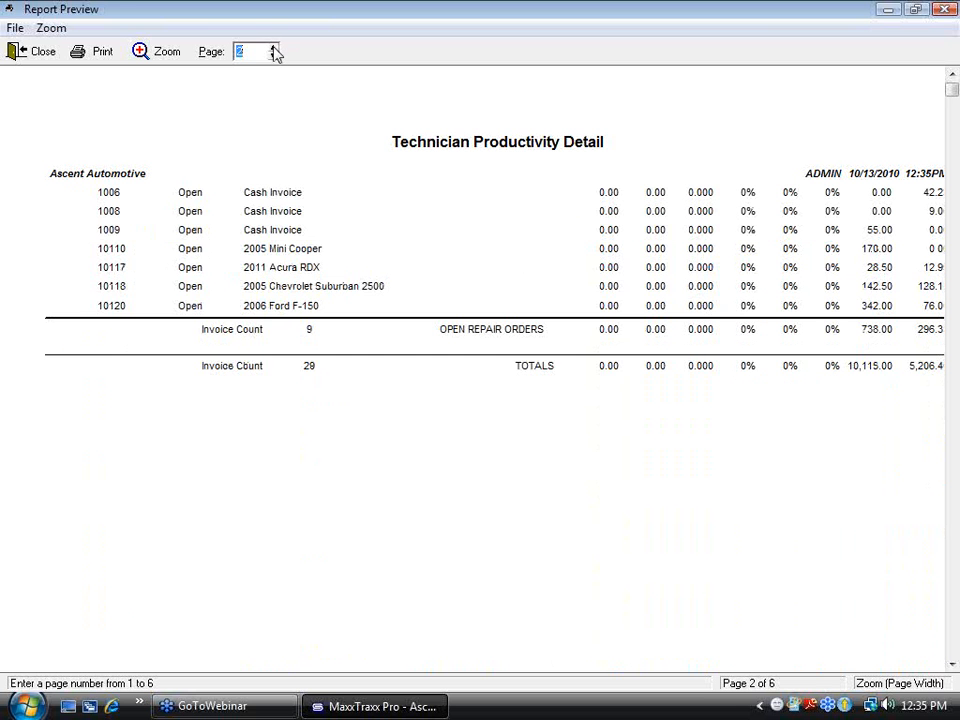
{"action": "left_click", "coordinate": [274, 56]}
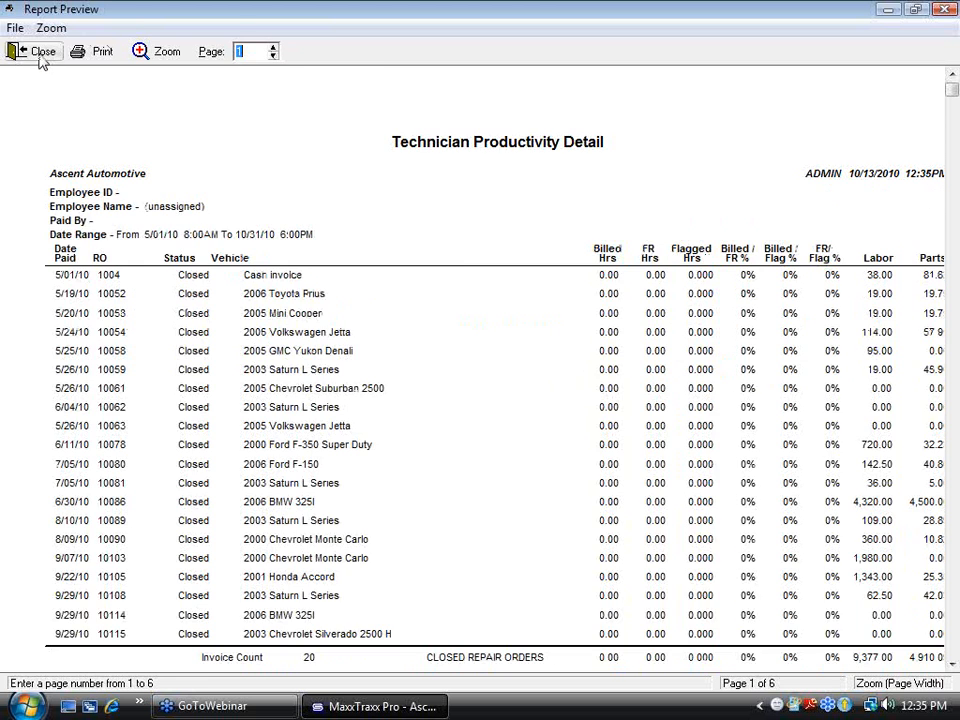
{"action": "left_click", "coordinate": [40, 55]}
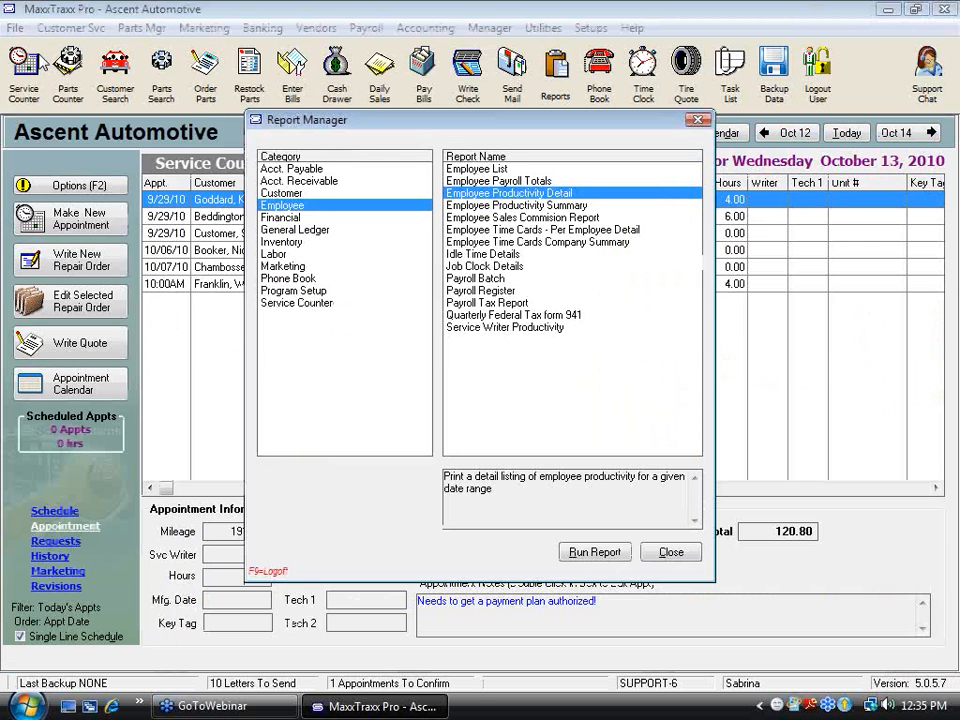
Run the Employee Productivity Summary report for all employees with a starting date of 7/01/2010, examine it enlarged, and close the preview.
{"action": "left_click", "coordinate": [550, 207]}
{"action": "left_click", "coordinate": [610, 552]}
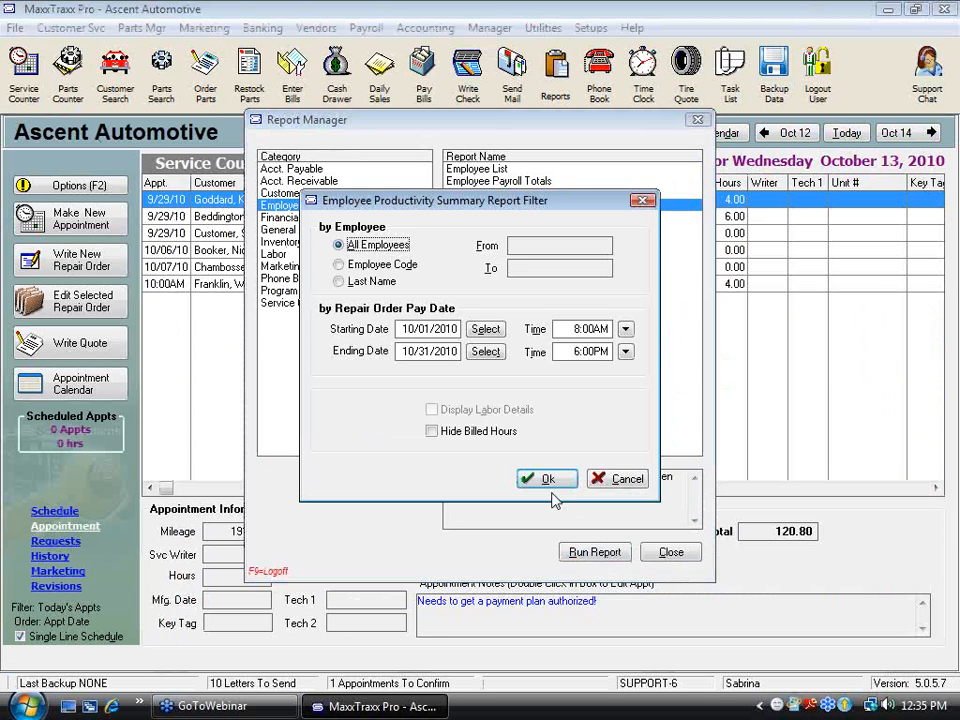
{"action": "left_click", "coordinate": [485, 329]}
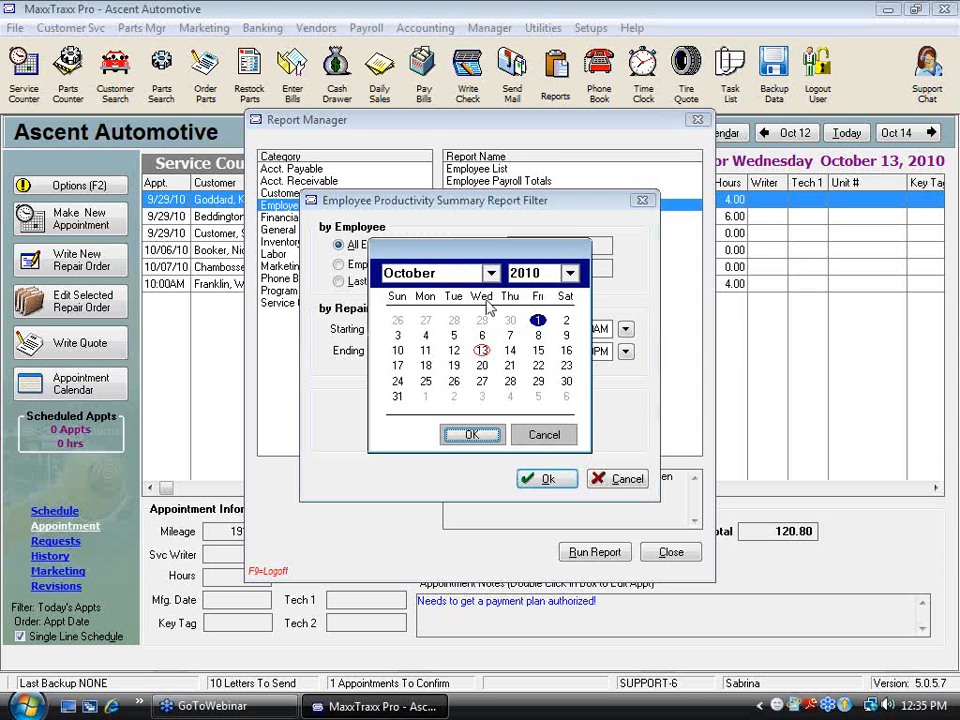
{"action": "left_click", "coordinate": [490, 273]}
{"action": "left_click", "coordinate": [408, 372]}
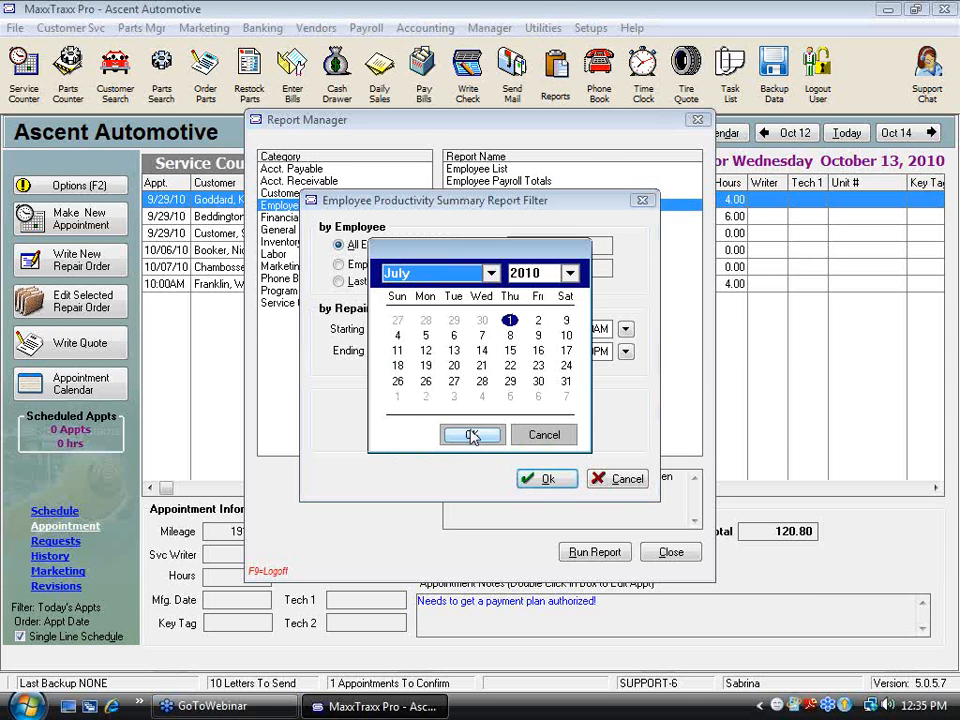
{"action": "left_click", "coordinate": [472, 436]}
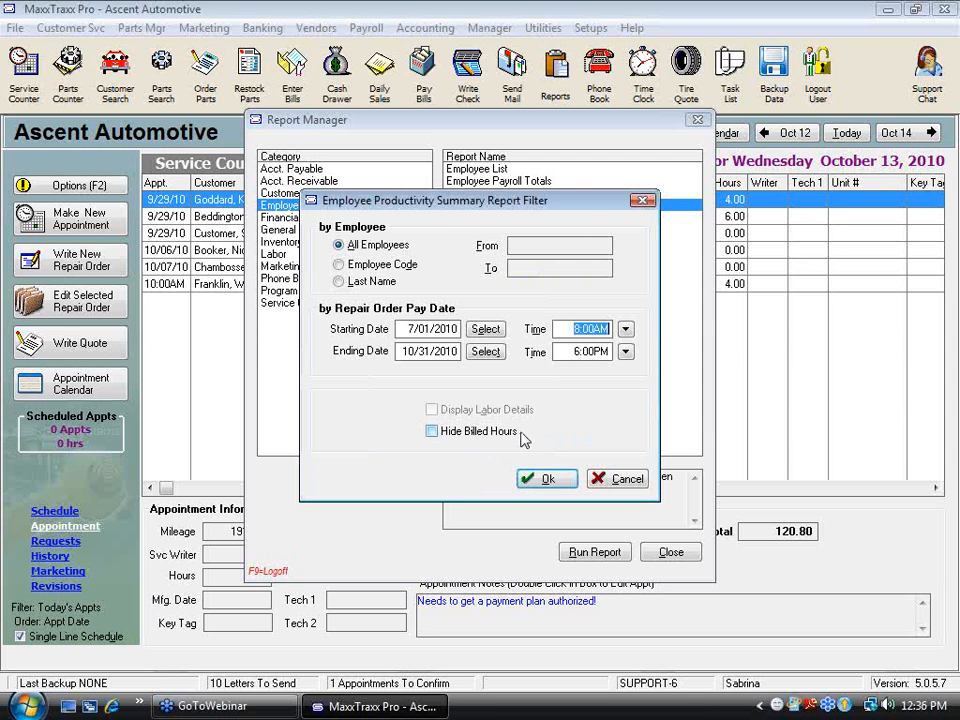
{"action": "left_click", "coordinate": [548, 478]}
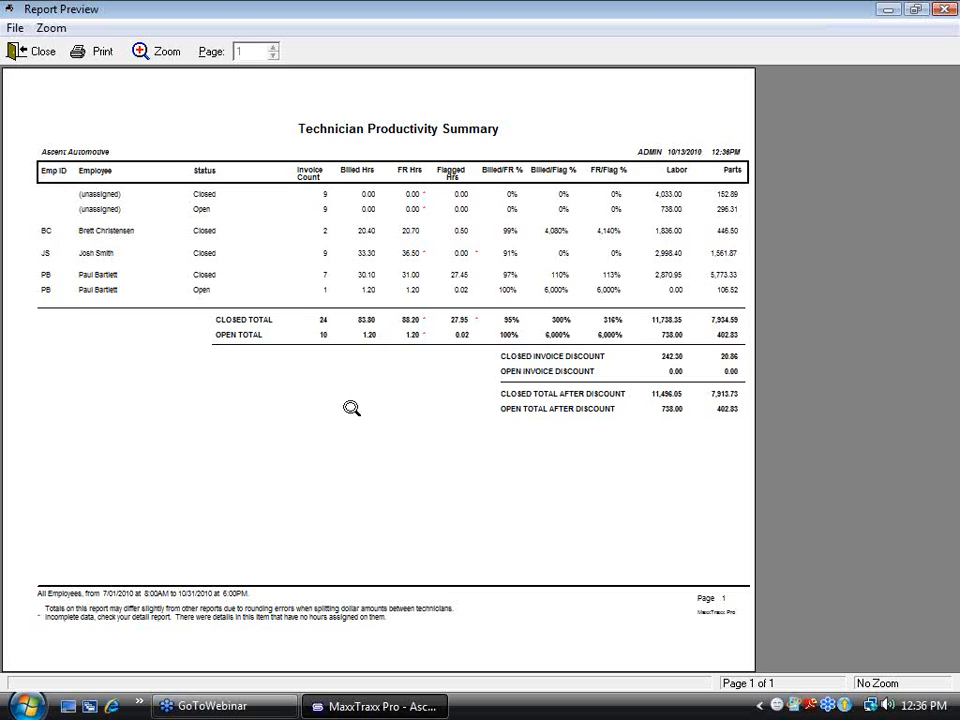
{"action": "left_click", "coordinate": [351, 408]}
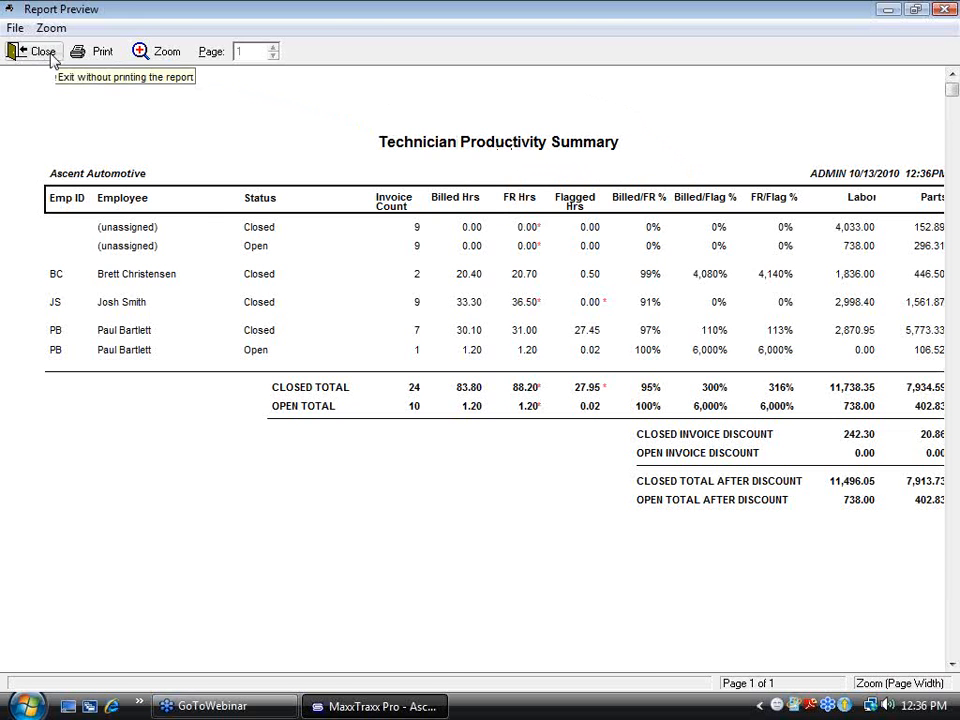
{"action": "left_click", "coordinate": [48, 55]}
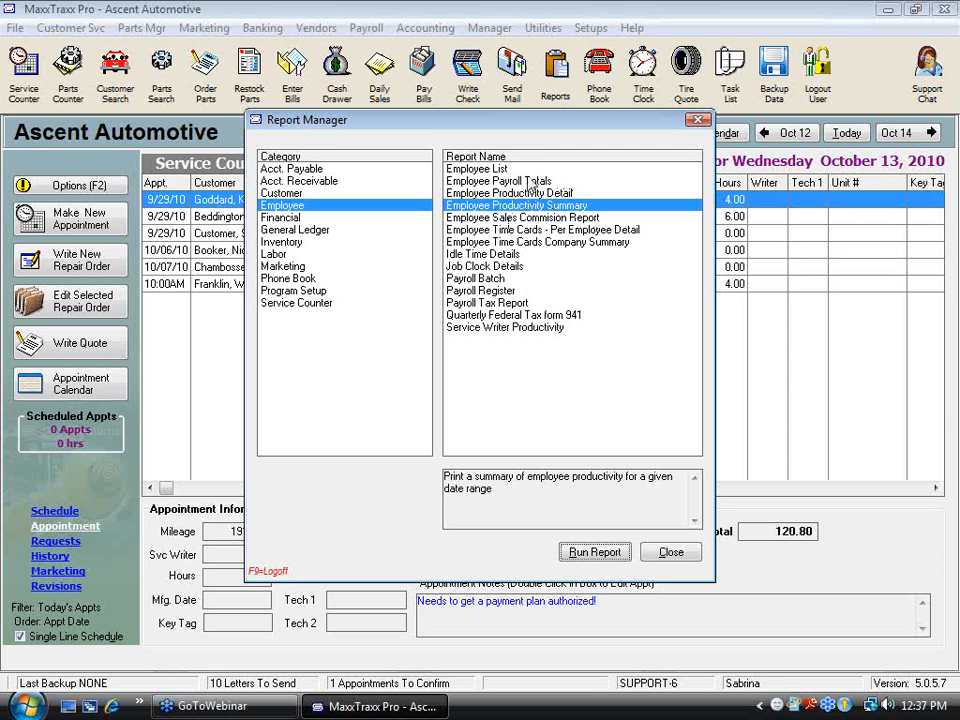
Read the descriptions of the Employee Sales Commision Report and both Employee Time Cards reports.
{"action": "left_click", "coordinate": [527, 217]}
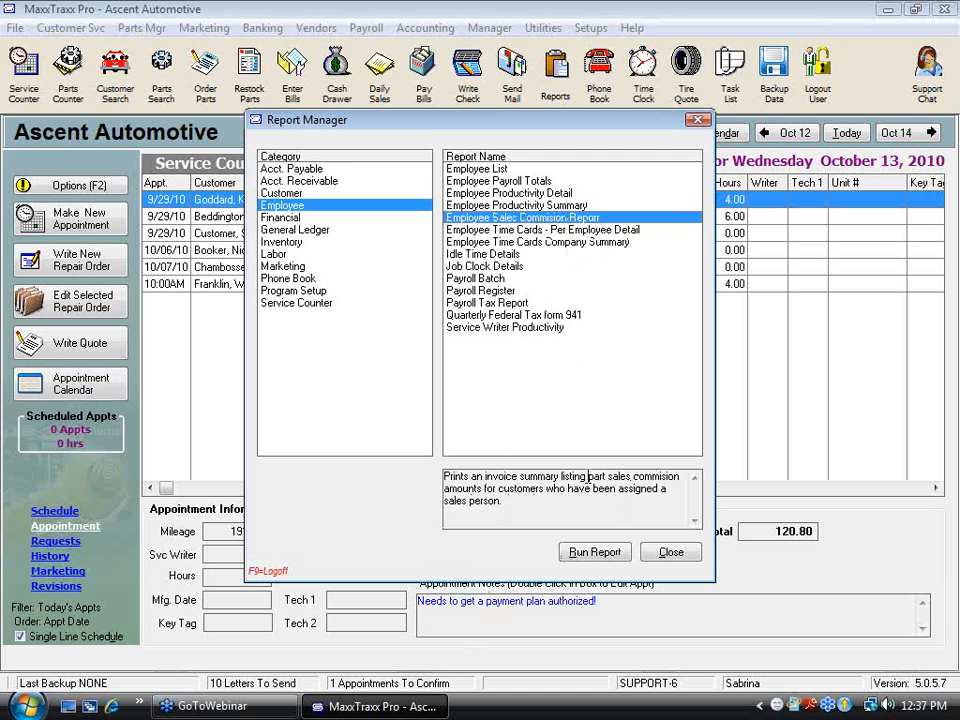
{"action": "left_click_drag", "start_coordinate": [589, 477], "coordinate": [616, 503]}
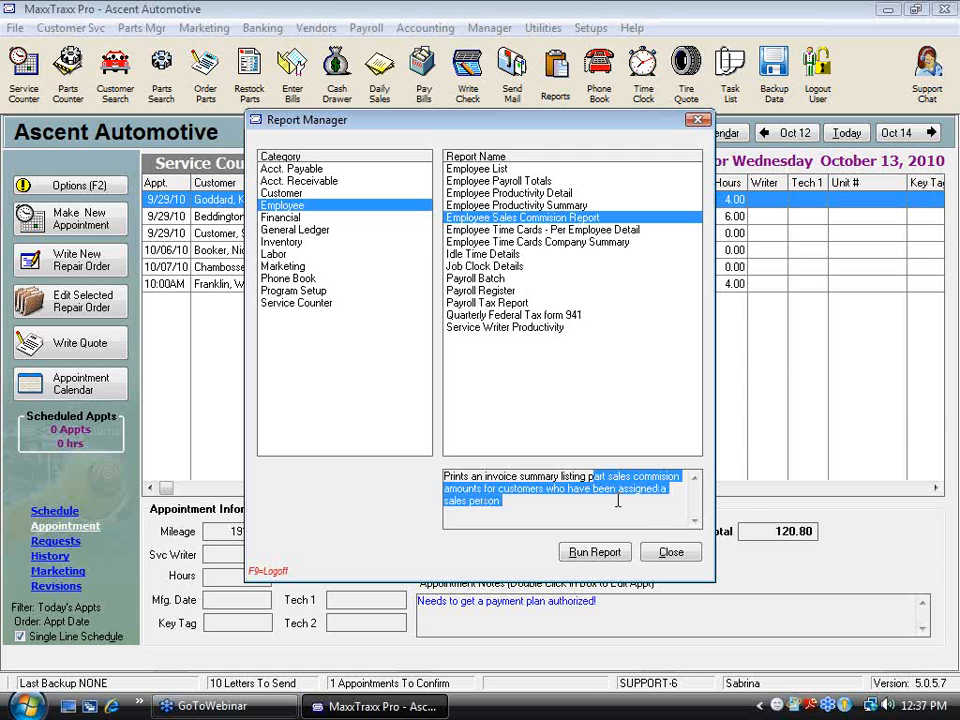
{"action": "left_click", "coordinate": [561, 242]}
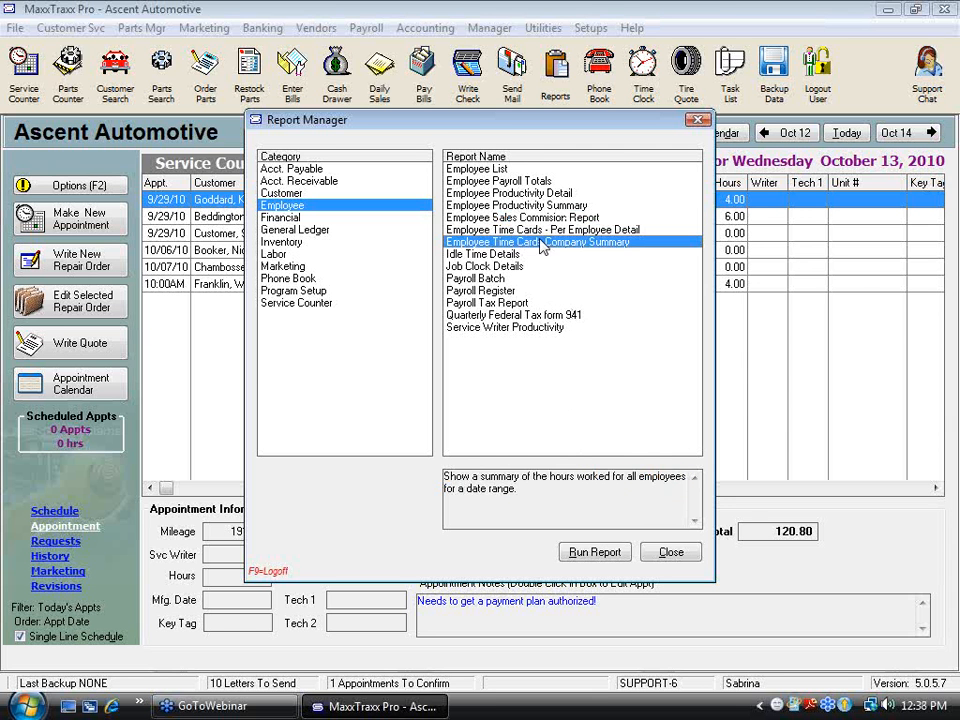
{"action": "left_click", "coordinate": [560, 230]}
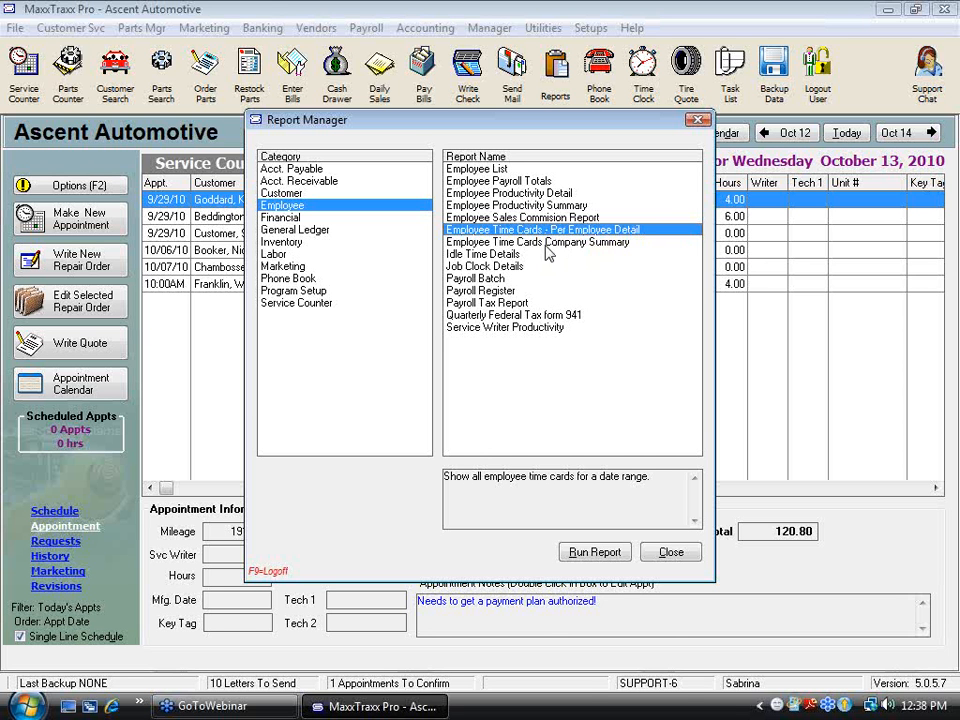
Run the Idle Time Details report for all employees with a starting date of 10/04/2009.
{"action": "left_click", "coordinate": [491, 256]}
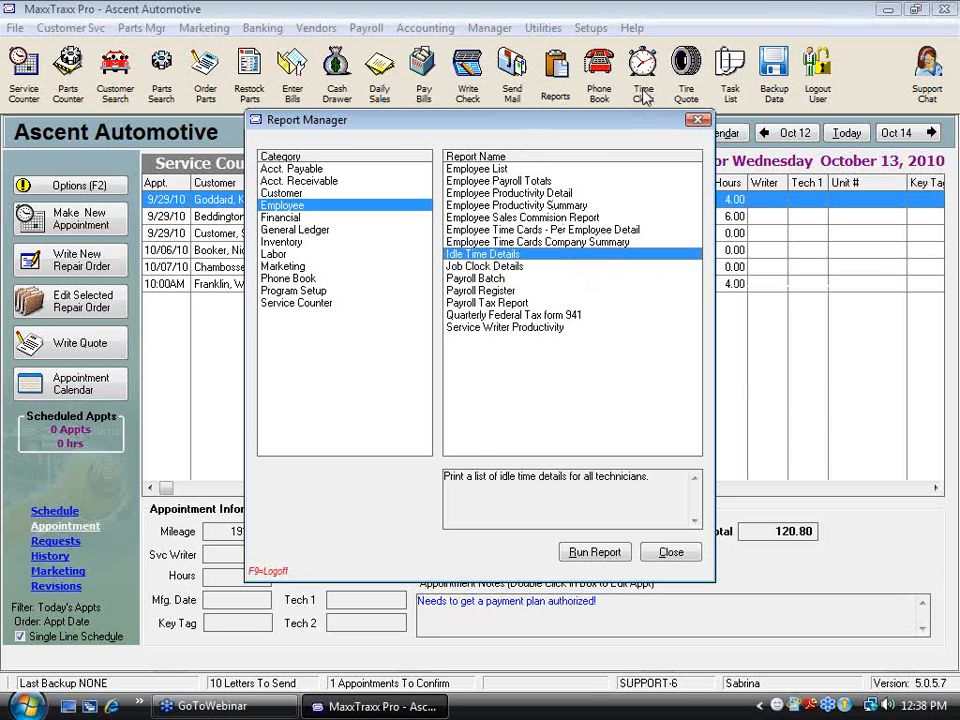
{"action": "left_click", "coordinate": [592, 556]}
{"action": "left_click", "coordinate": [455, 268]}
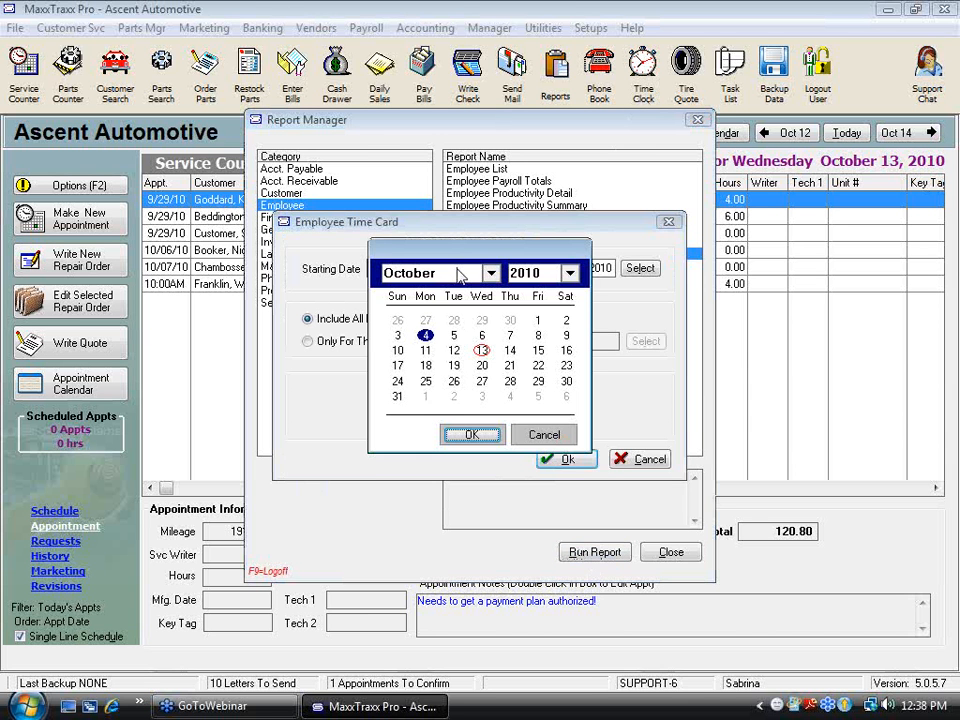
{"action": "left_click", "coordinate": [569, 273]}
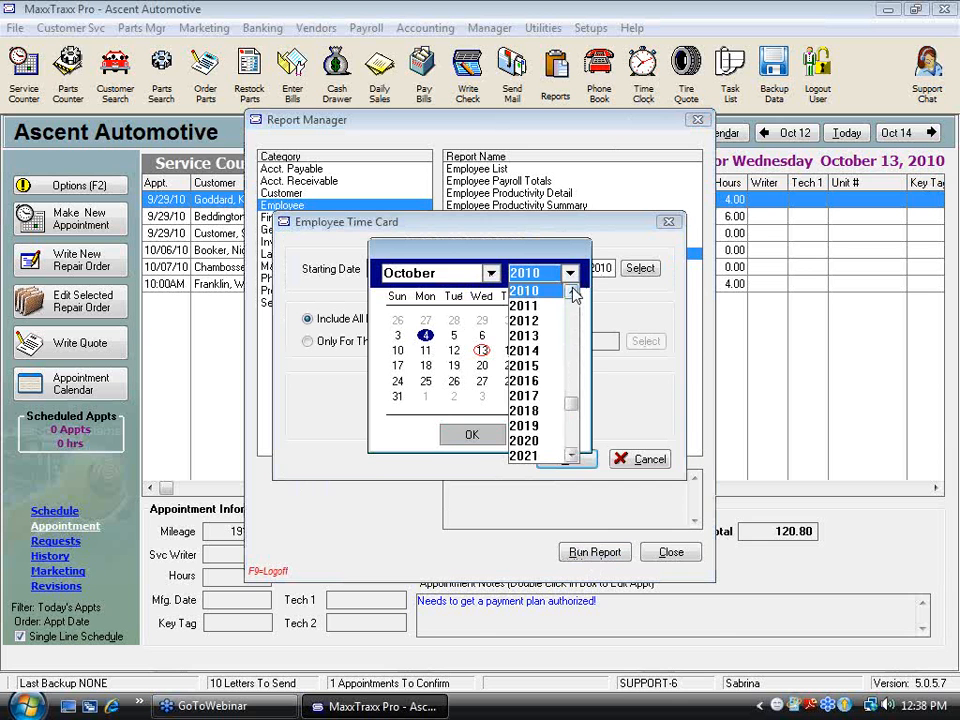
{"action": "left_click", "coordinate": [570, 290]}
{"action": "left_click", "coordinate": [524, 291]}
{"action": "left_click", "coordinate": [472, 436]}
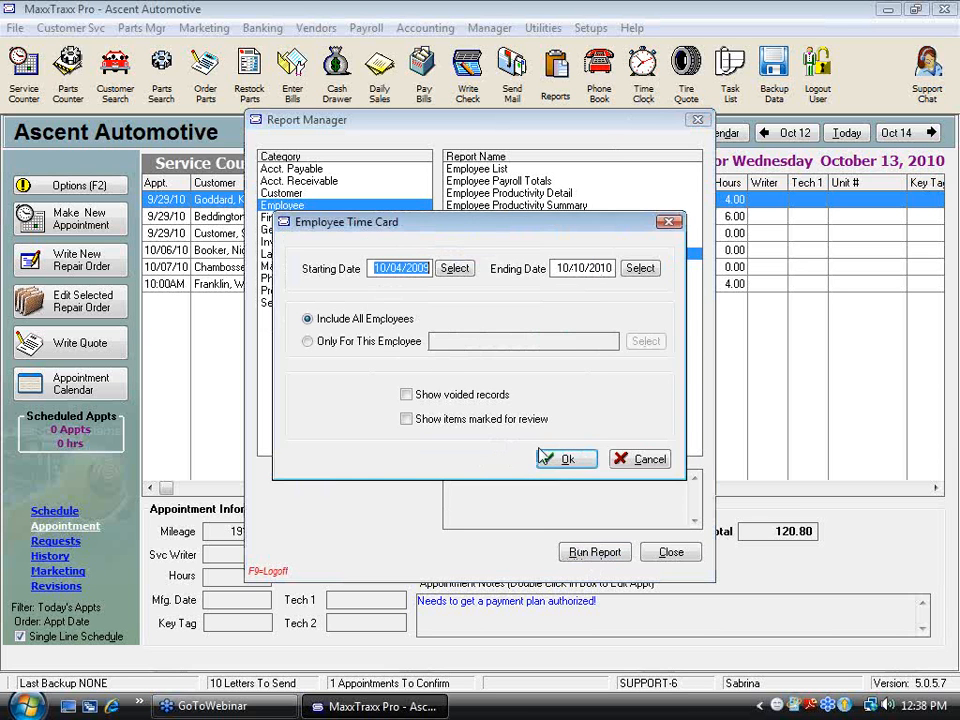
{"action": "left_click", "coordinate": [558, 460]}
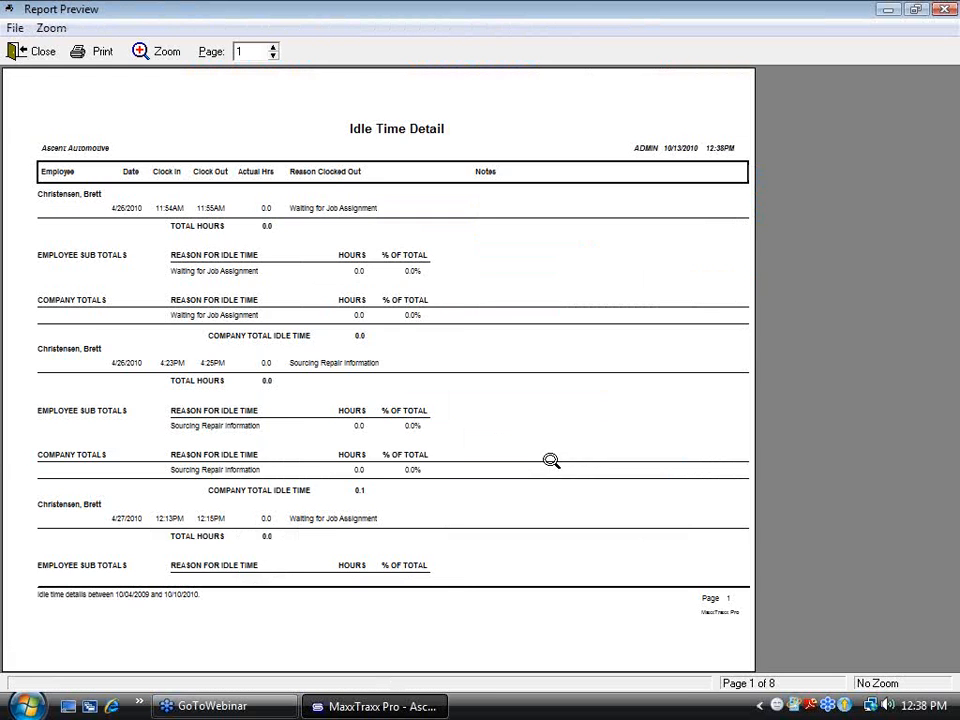
Examine the Idle Time Detail preview at page width, and close the preview and the Report Manager.
{"action": "left_click", "coordinate": [551, 461]}
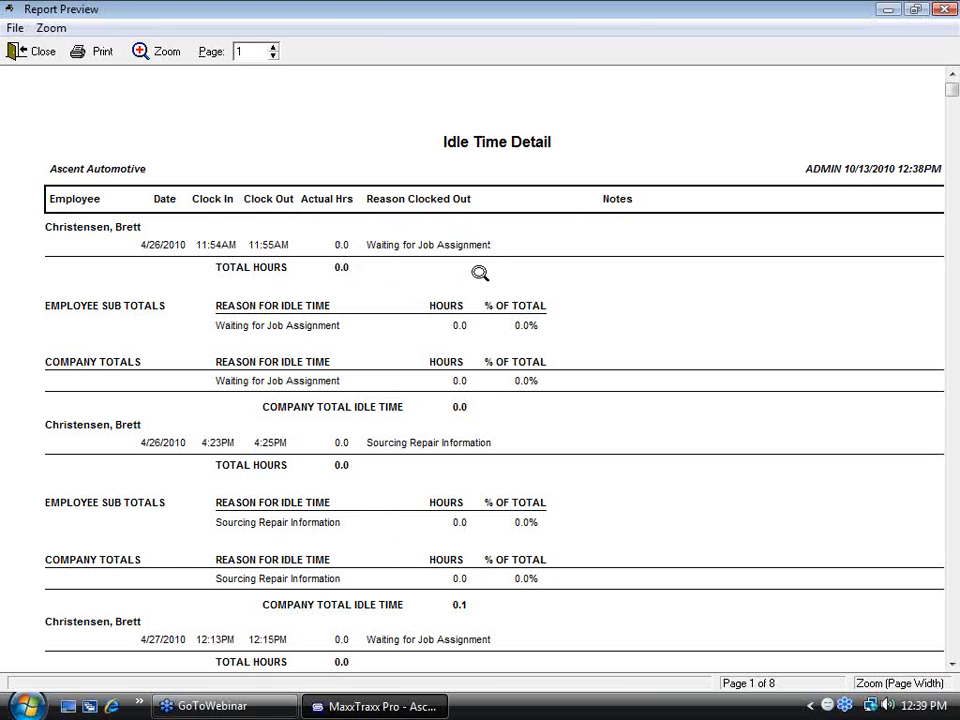
{"action": "left_click", "coordinate": [38, 51]}
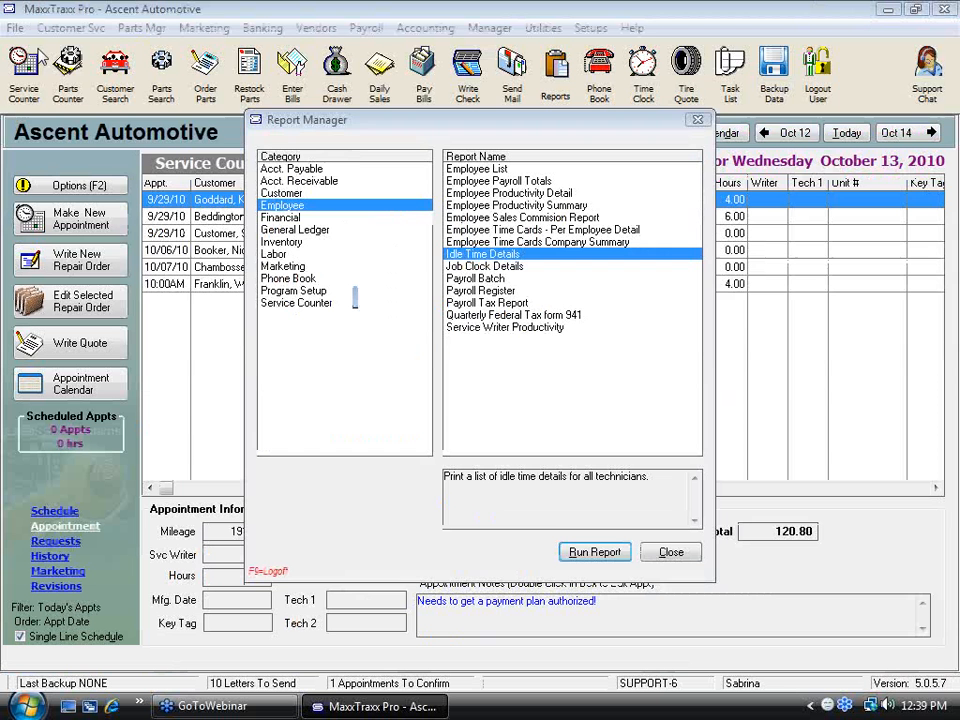
{"action": "left_click", "coordinate": [671, 552]}
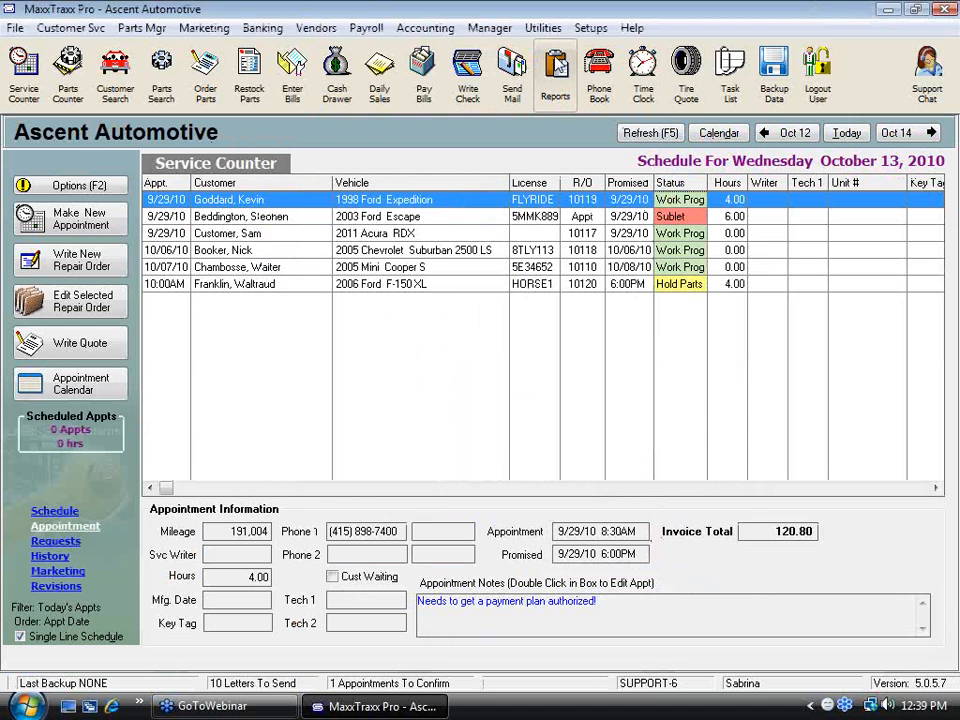
{"action": "left_click", "coordinate": [590, 28]}
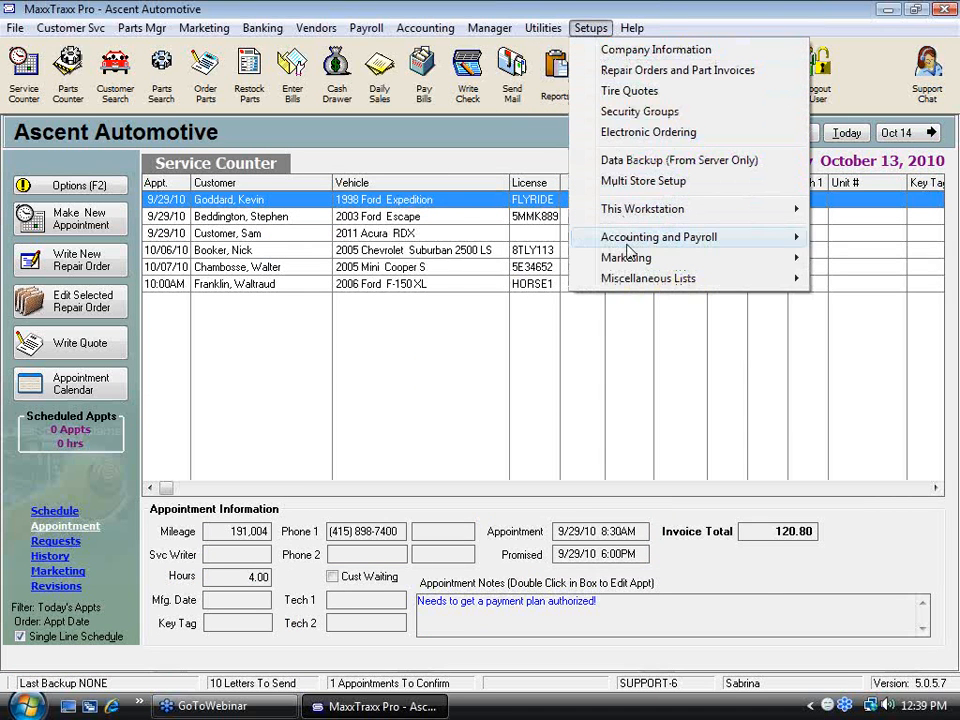
{"action": "mouse_move", "coordinate": [641, 287]}
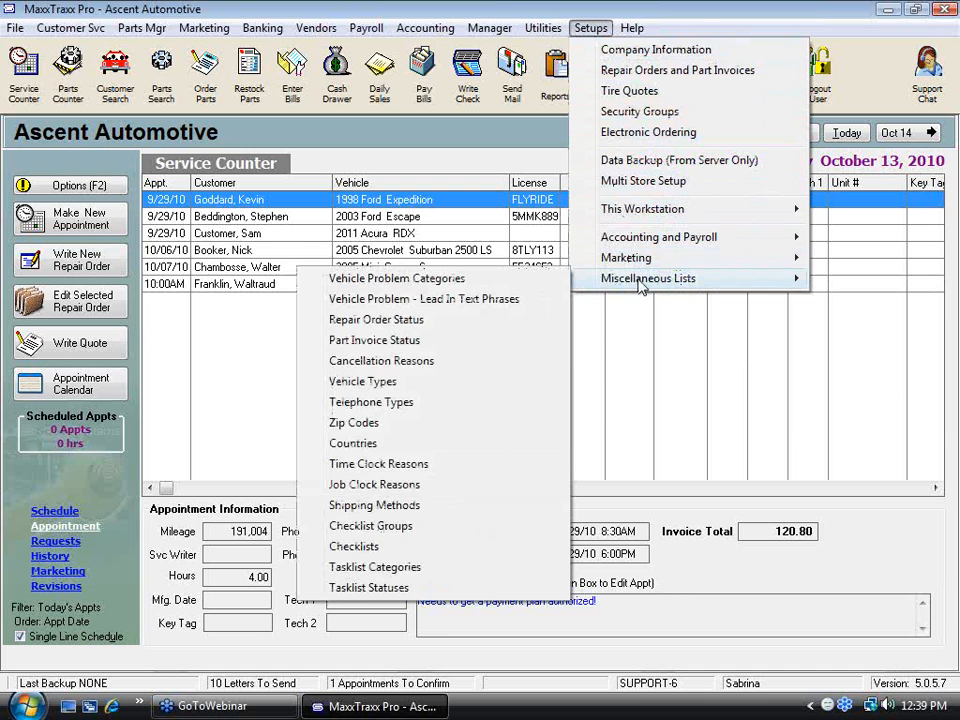
{"action": "mouse_move", "coordinate": [641, 246]}
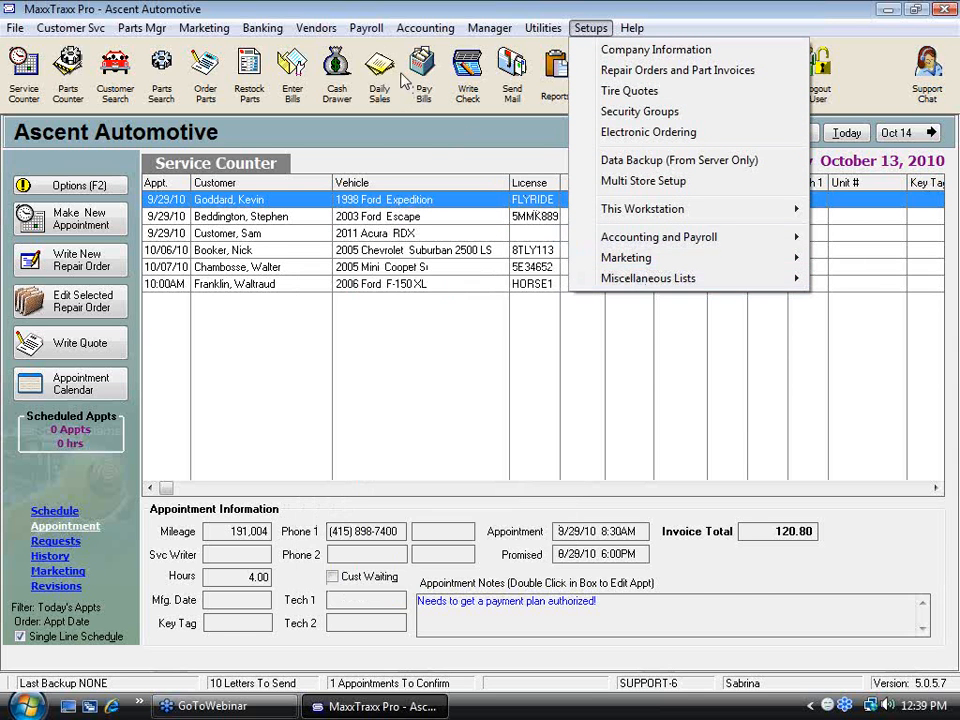
{"action": "mouse_move", "coordinate": [469, 38]}
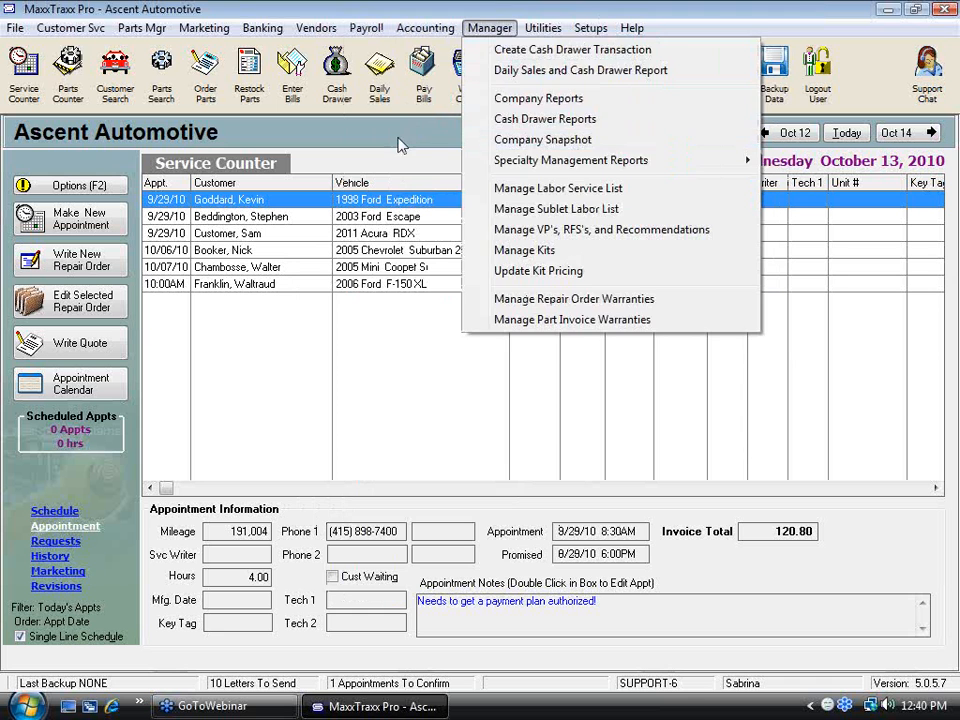
{"action": "left_click", "coordinate": [562, 98]}
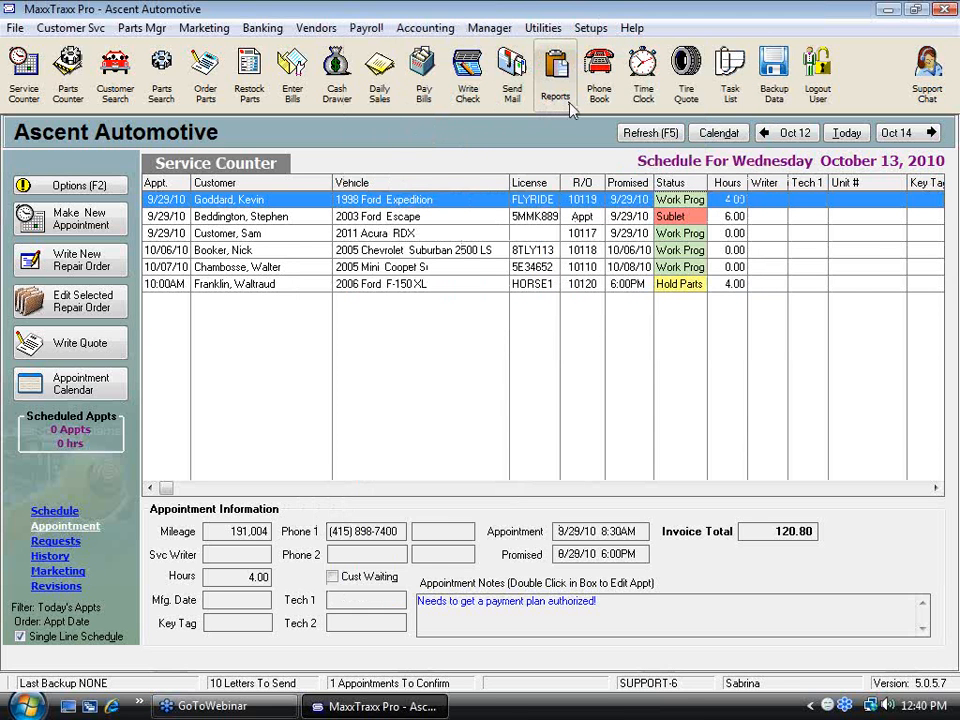
View the Time Clock Reasons setup list and close it.
{"action": "left_click", "coordinate": [591, 28]}
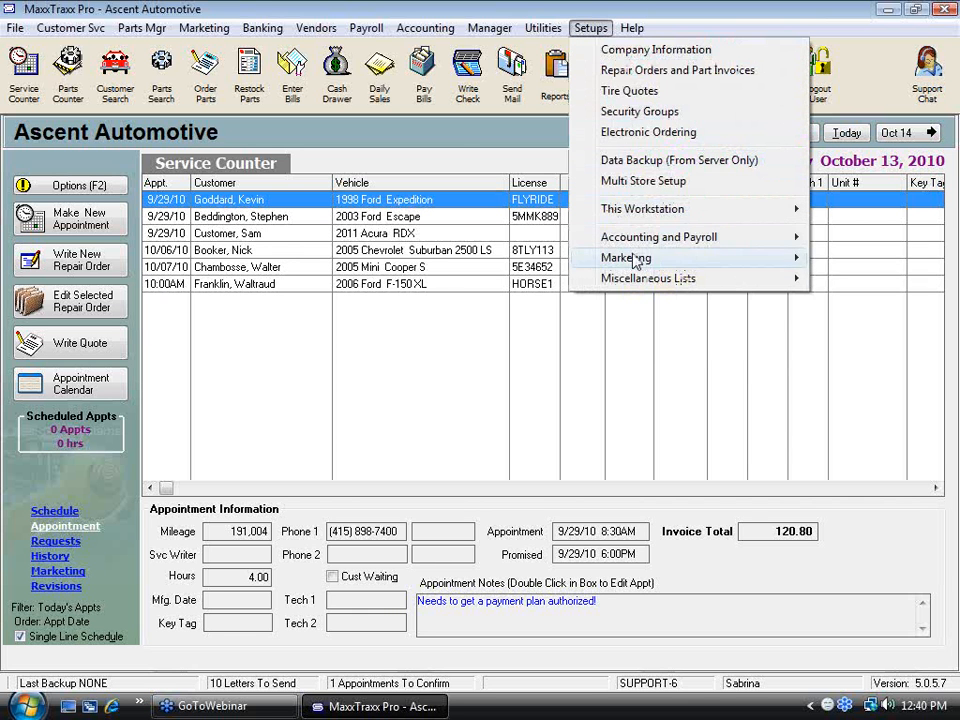
{"action": "mouse_move", "coordinate": [645, 285]}
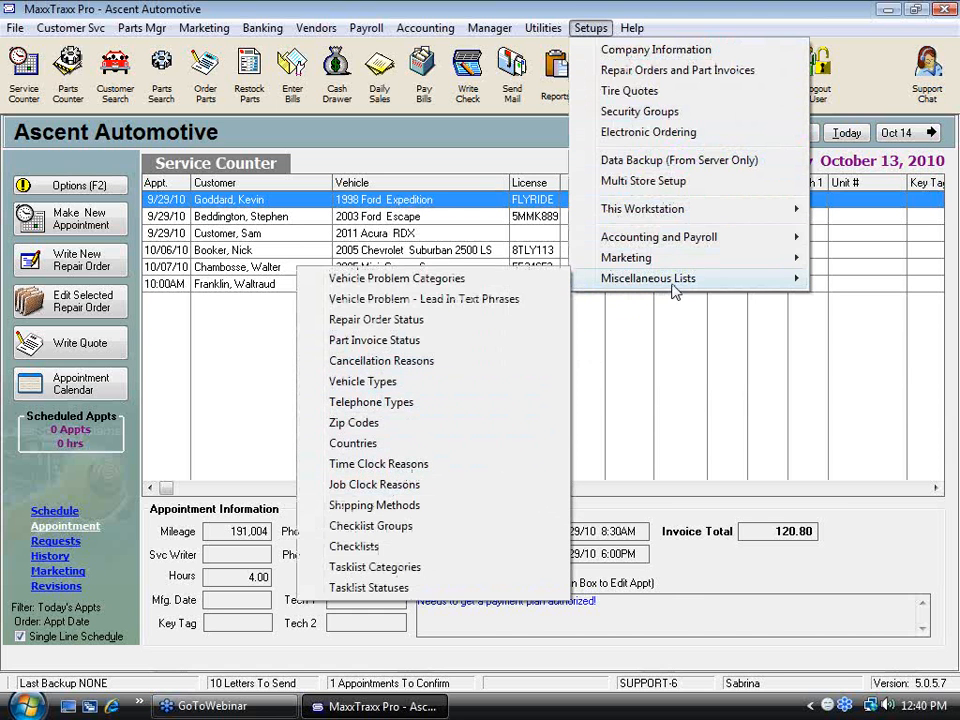
{"action": "mouse_move", "coordinate": [580, 279]}
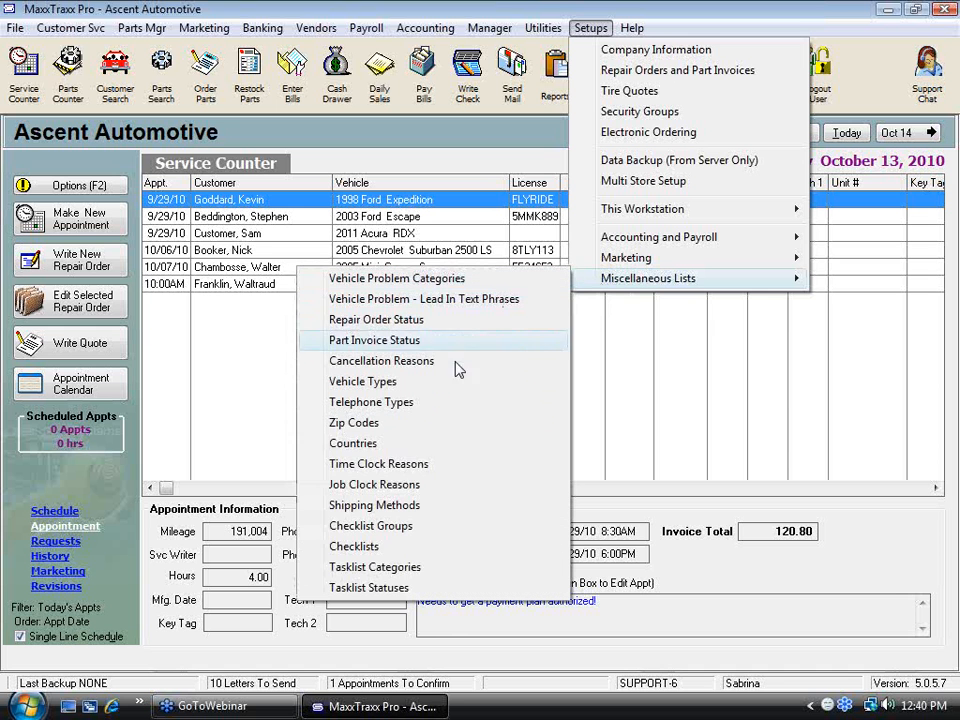
{"action": "left_click", "coordinate": [445, 472]}
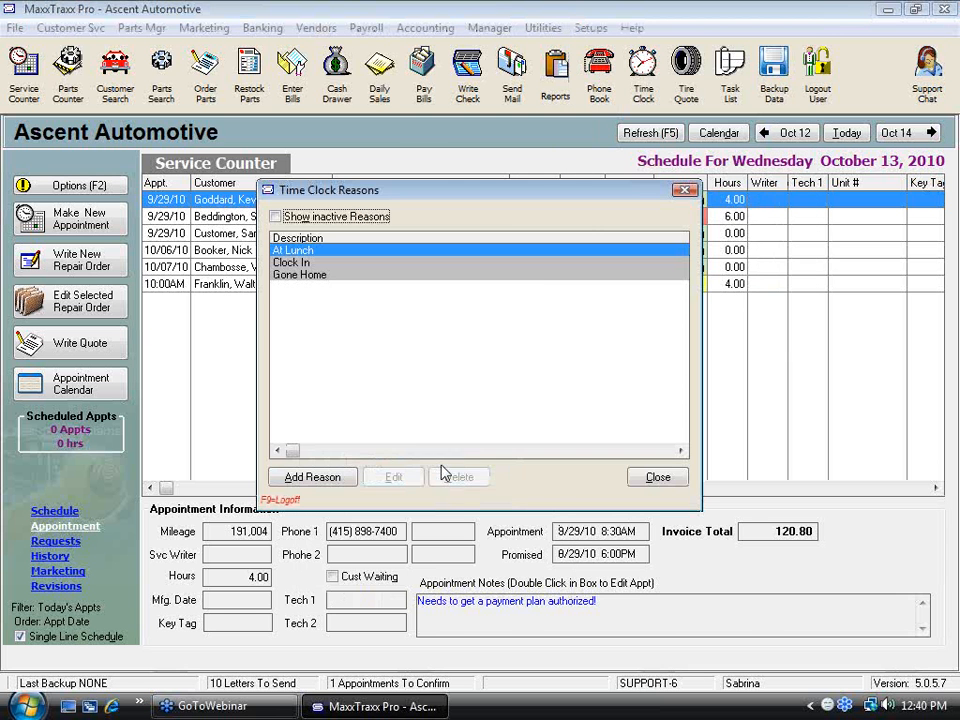
{"action": "left_click", "coordinate": [680, 475]}
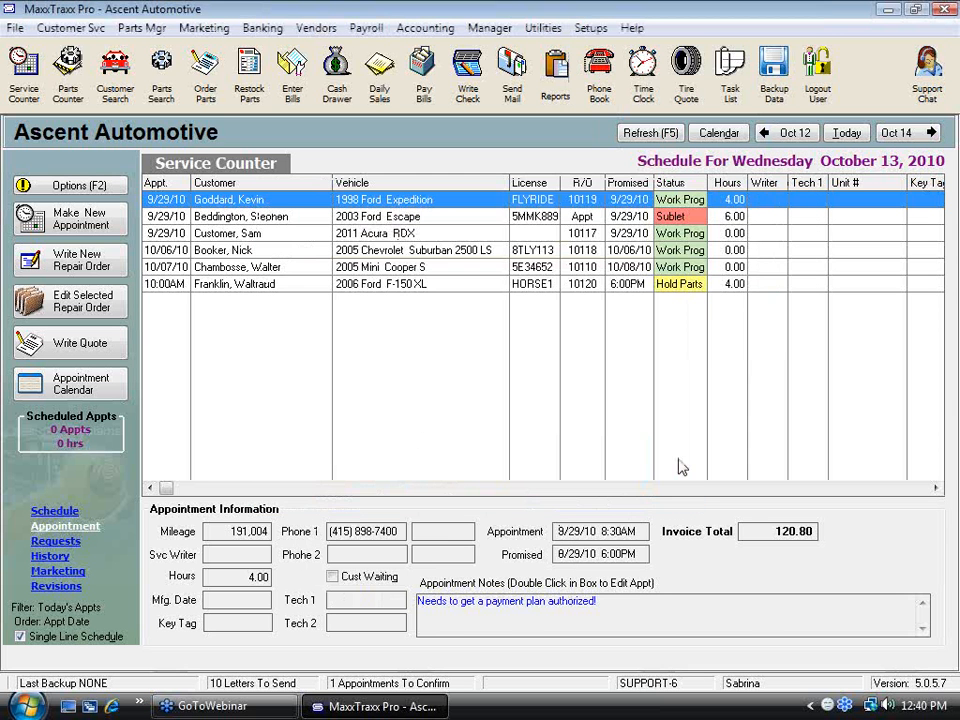
Examine the clock-out reasons in the Job Clock Reasons setup list and close it.
{"action": "left_click", "coordinate": [590, 28]}
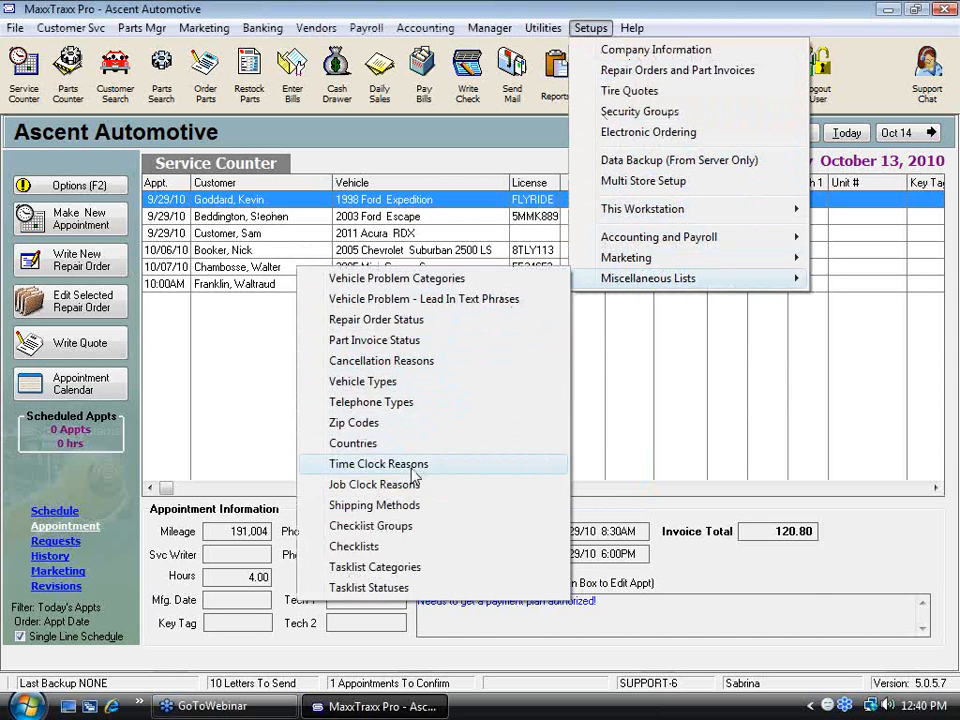
{"action": "left_click", "coordinate": [405, 487]}
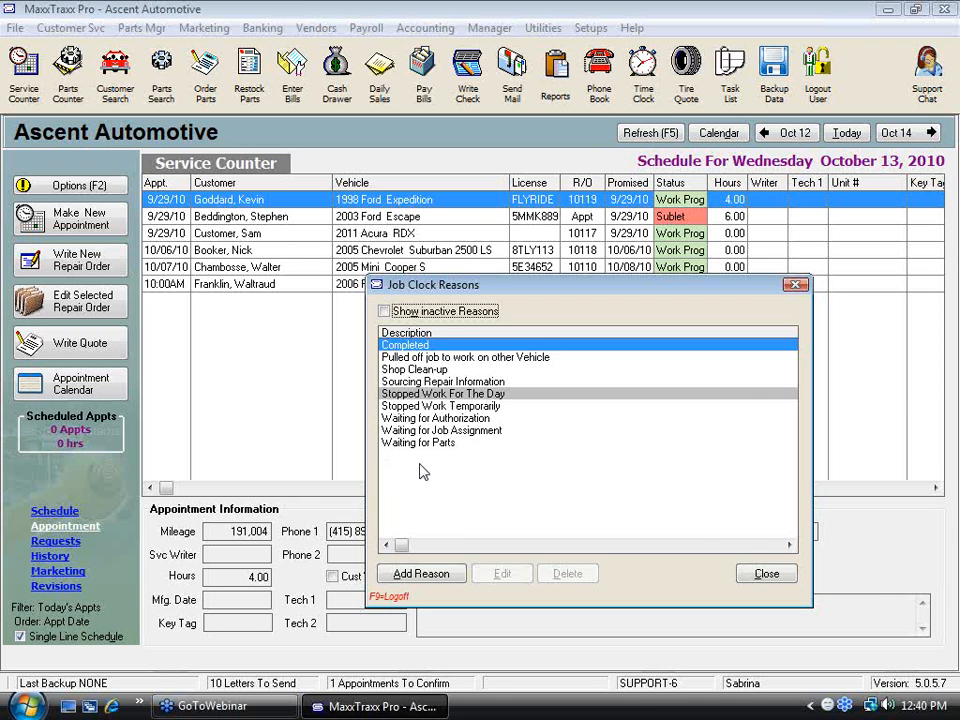
{"action": "left_click", "coordinate": [766, 575]}
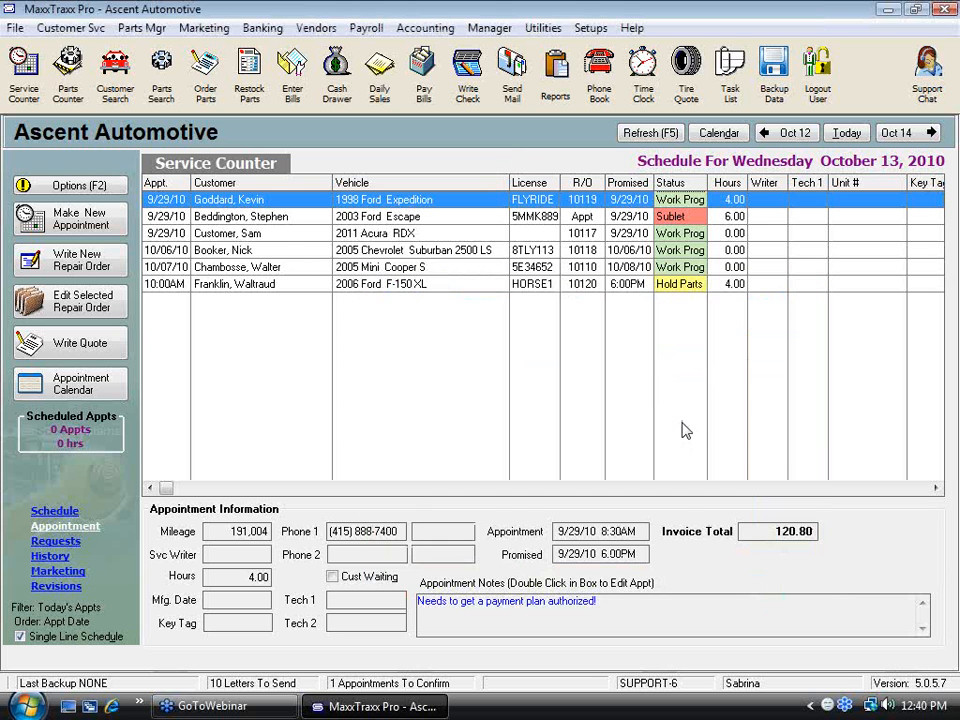
Reopen the Report Manager, view the selectable batches for the Employee category's Payroll Batch report, and cancel the selection.
{"action": "left_click", "coordinate": [556, 78]}
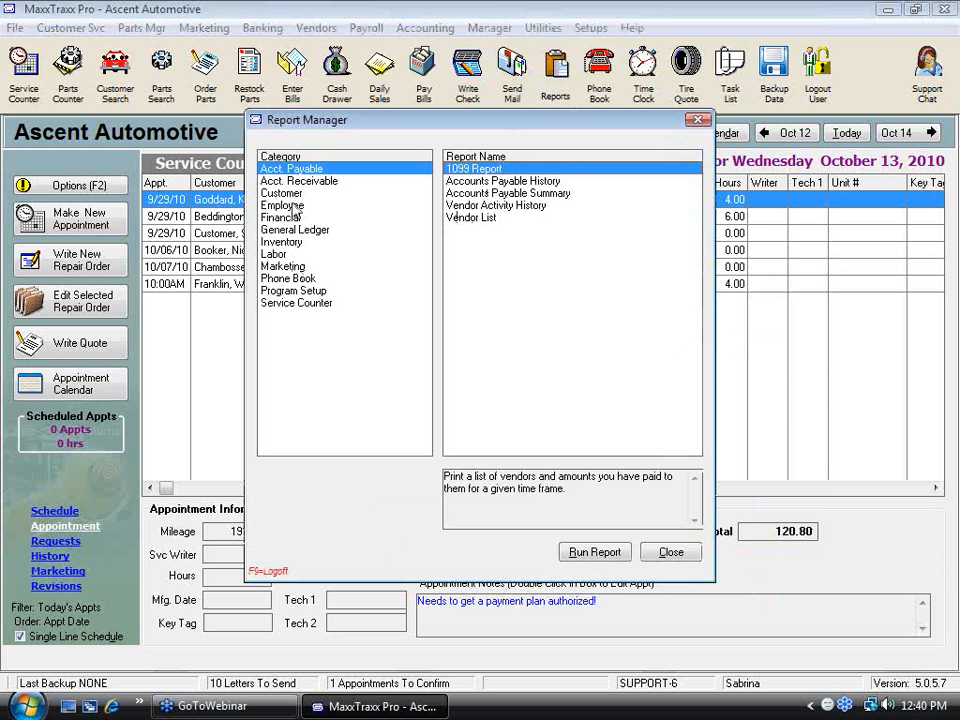
{"action": "left_click", "coordinate": [293, 193]}
{"action": "left_click", "coordinate": [293, 205]}
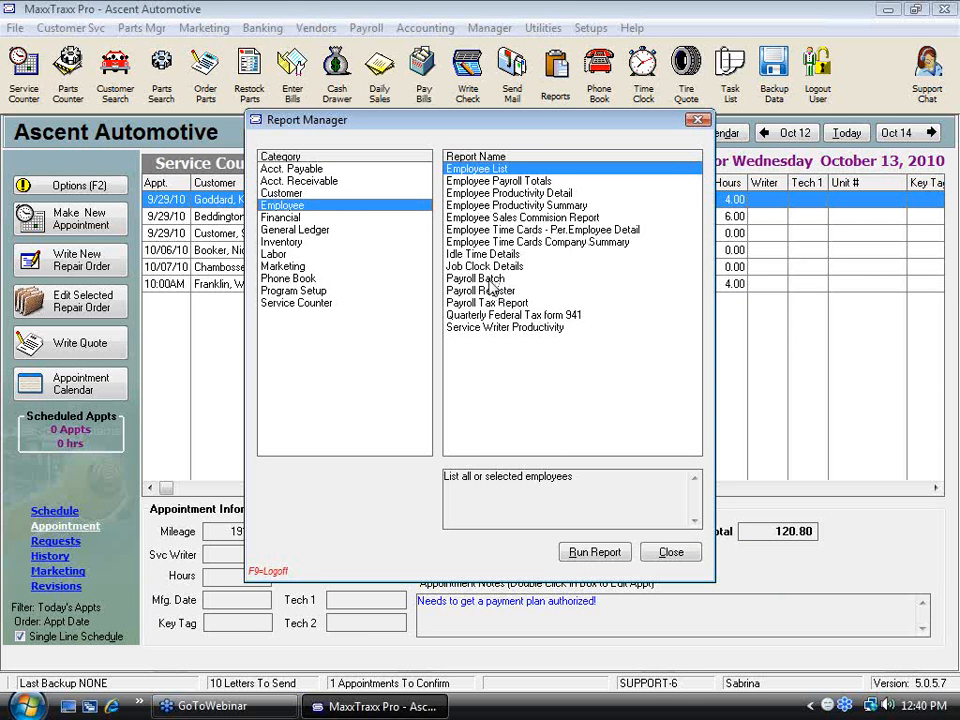
{"action": "left_click", "coordinate": [487, 283]}
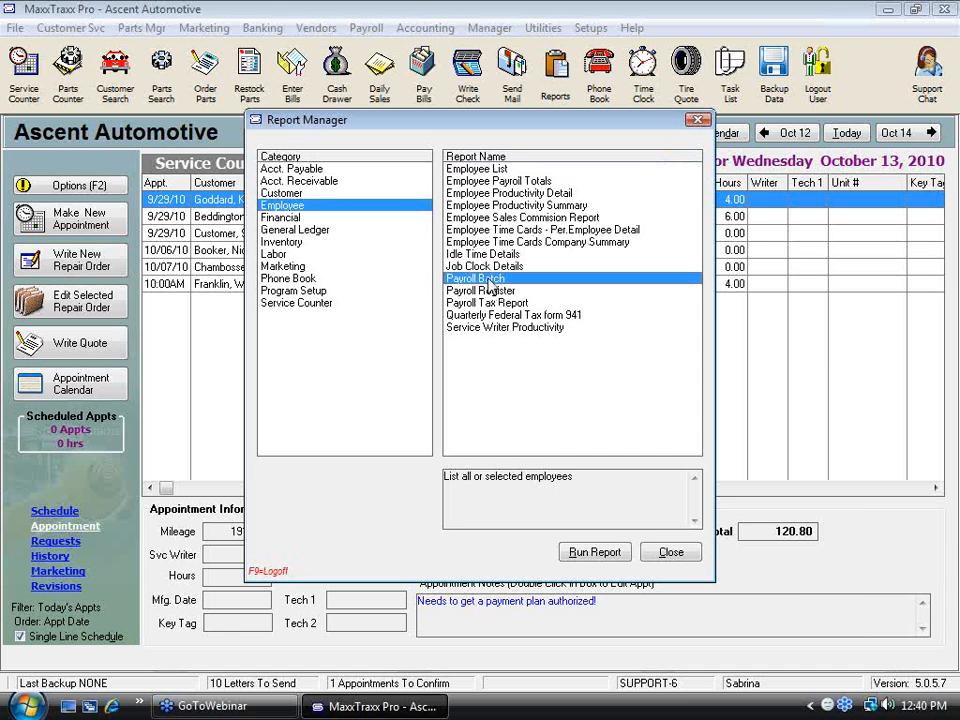
{"action": "left_click", "coordinate": [600, 552]}
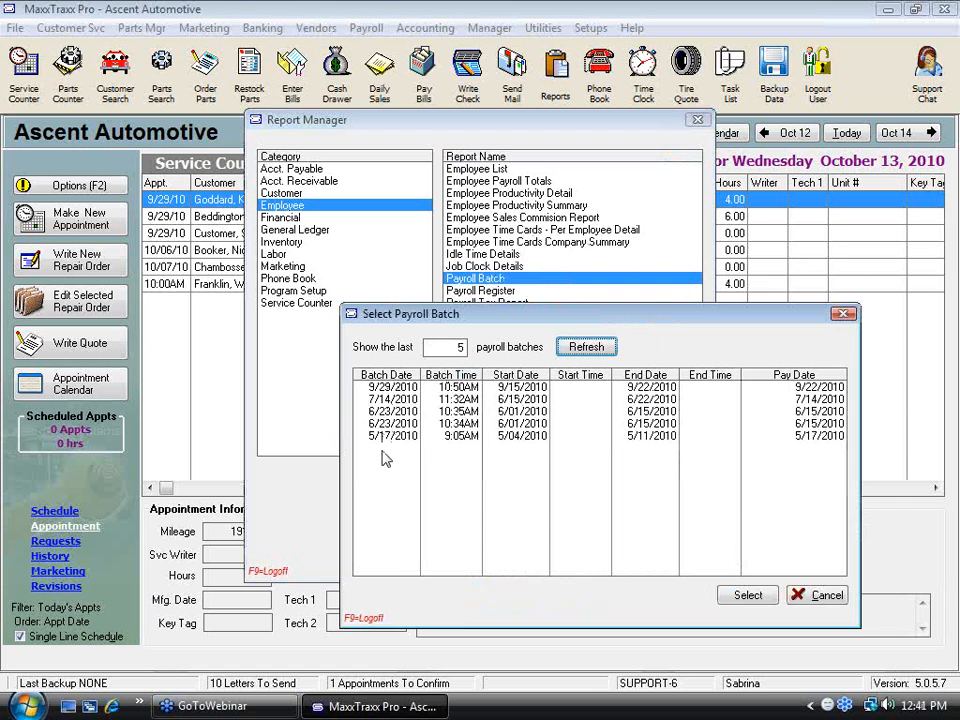
{"action": "left_click", "coordinate": [817, 596]}
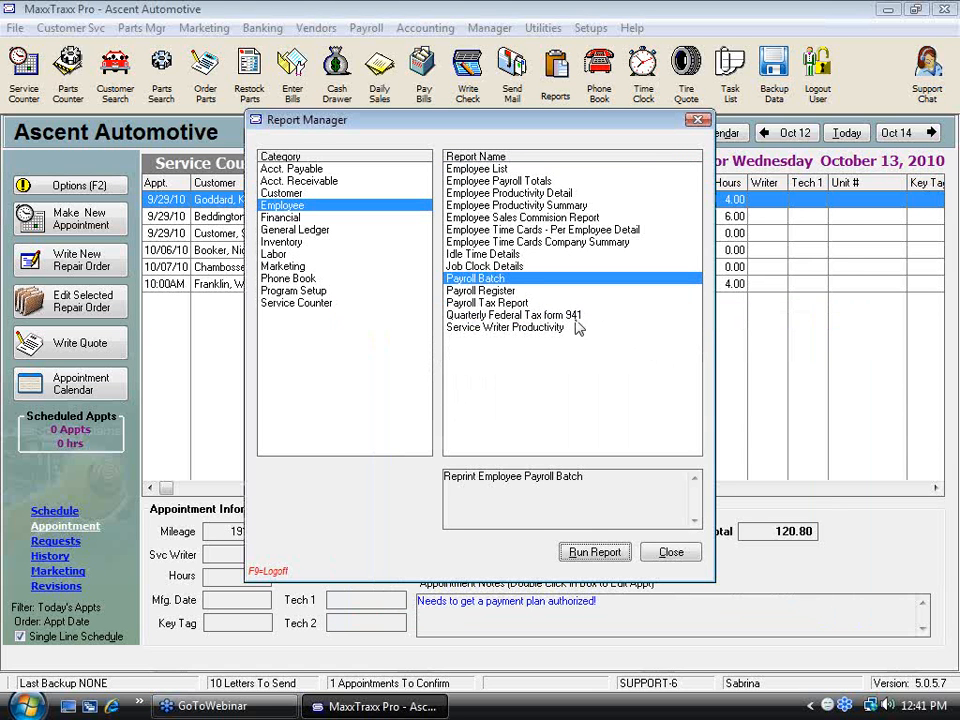
Read the descriptions of the Payroll Register, Payroll Tax Report and Quarterly Federal Tax form 941 reports.
{"action": "left_click", "coordinate": [508, 292]}
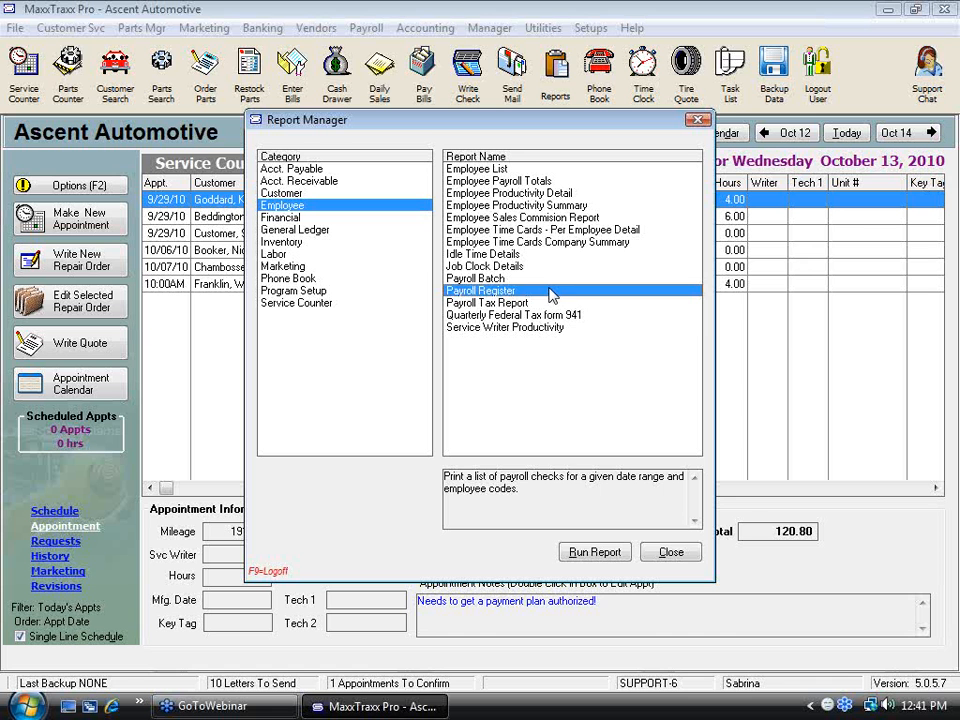
{"action": "left_click", "coordinate": [515, 305]}
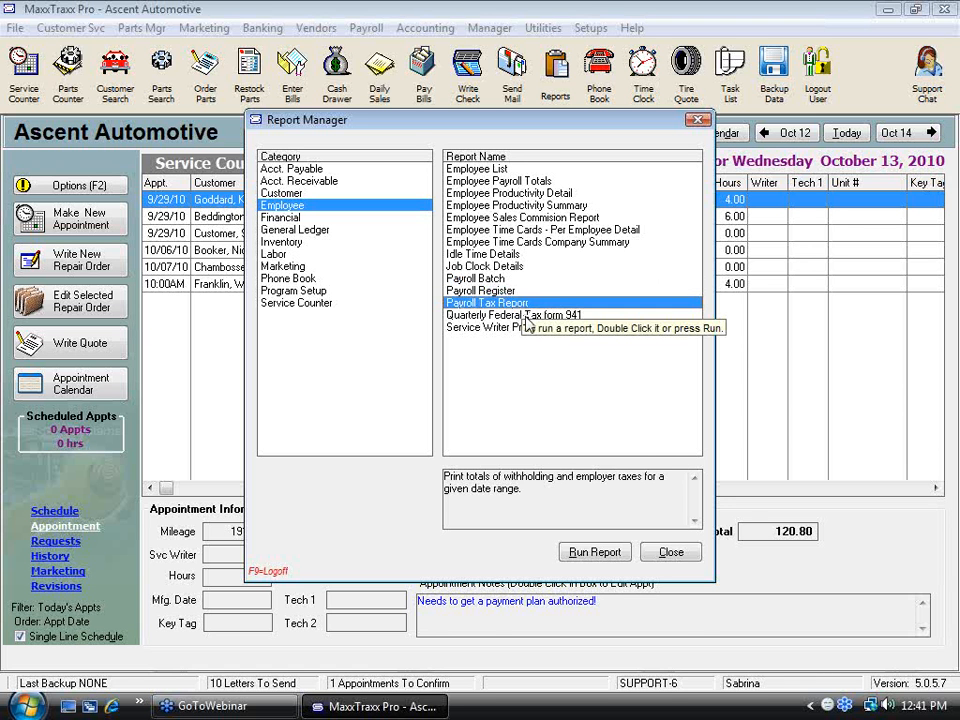
{"action": "left_click", "coordinate": [520, 315]}
{"action": "left_click", "coordinate": [525, 303]}
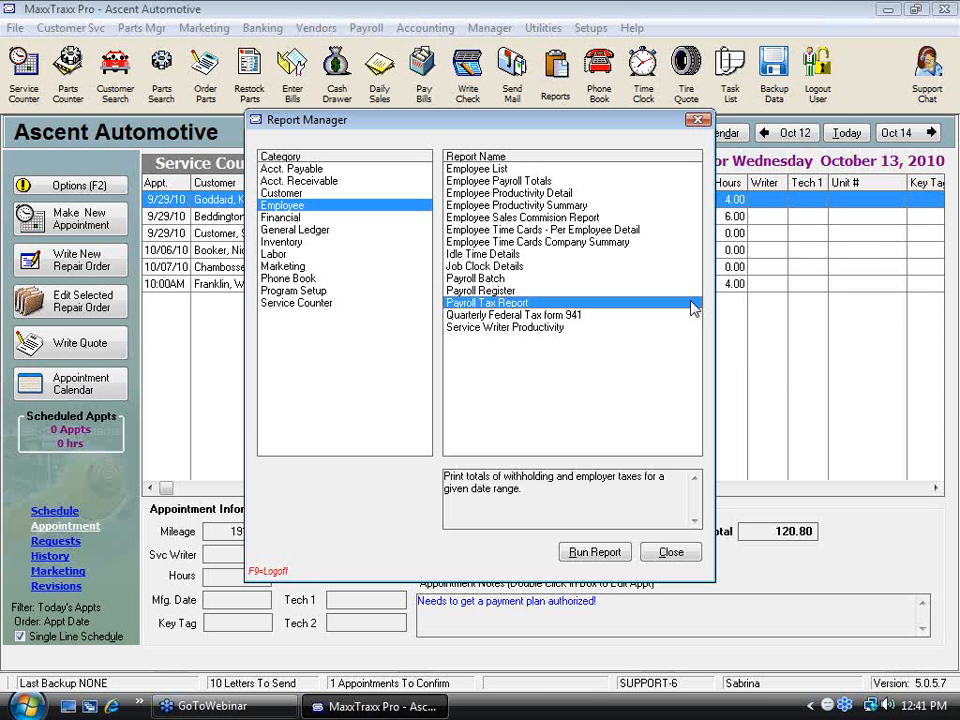
{"action": "left_click", "coordinate": [585, 315]}
View the date filters of the Payroll Tax Report and the Quarterly Federal Tax form 941, cancelling each one.
{"action": "left_click", "coordinate": [558, 303]}
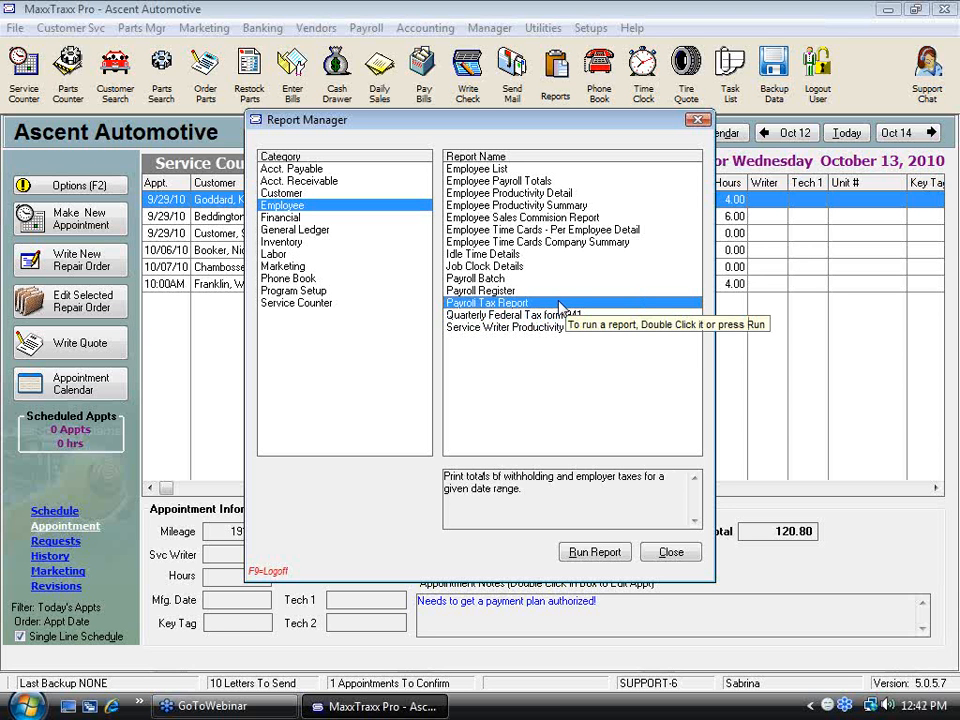
{"action": "double_click", "coordinate": [558, 303]}
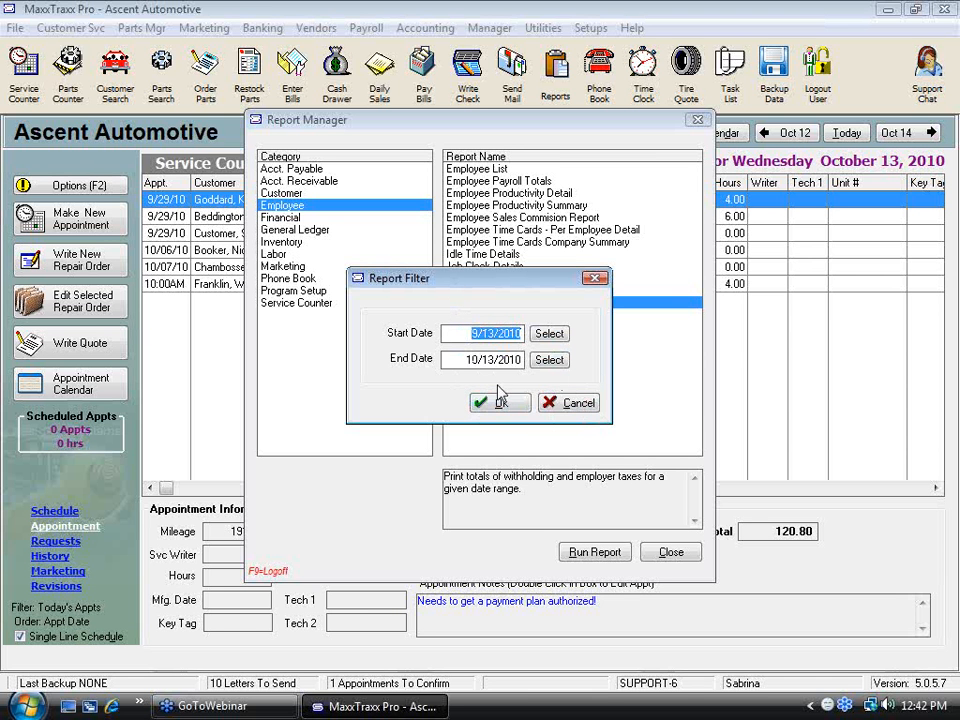
{"action": "left_click", "coordinate": [568, 403]}
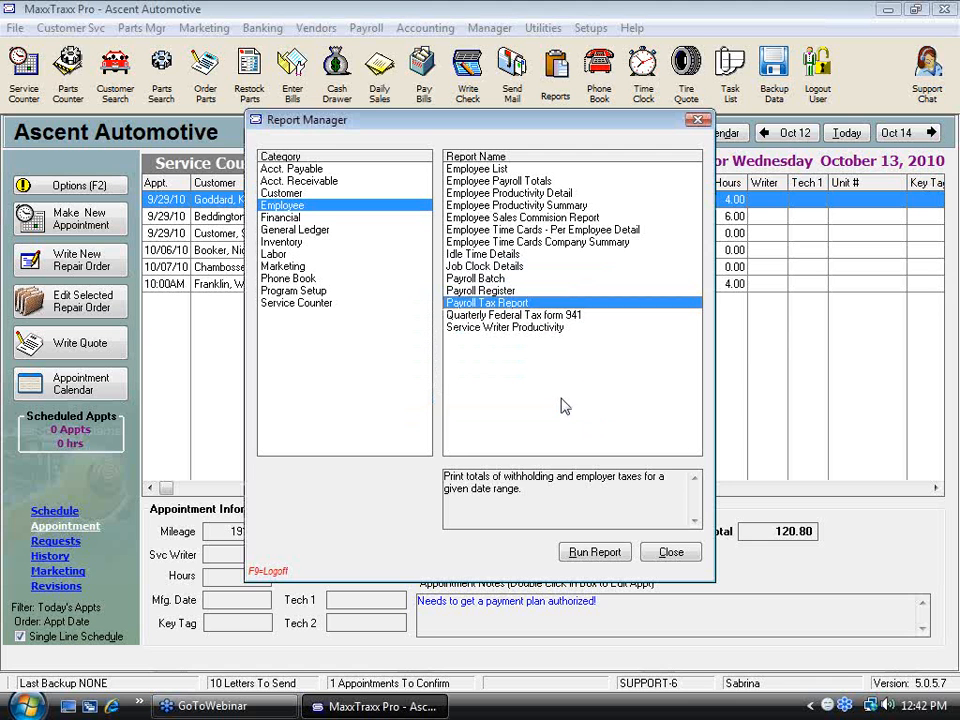
{"action": "double_click", "coordinate": [559, 316]}
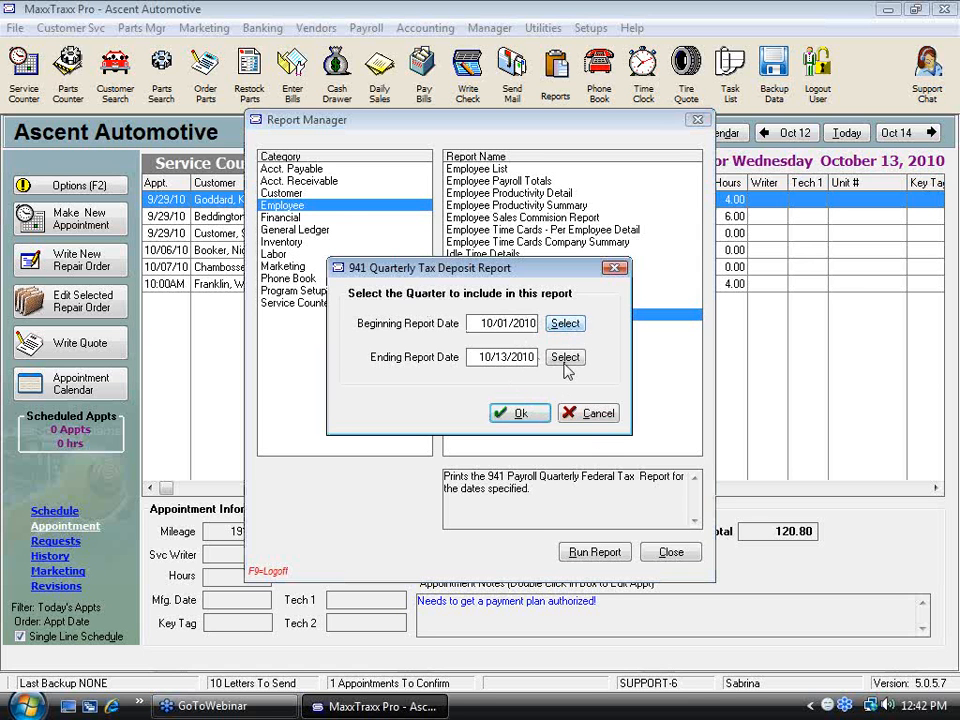
{"action": "left_click", "coordinate": [602, 418]}
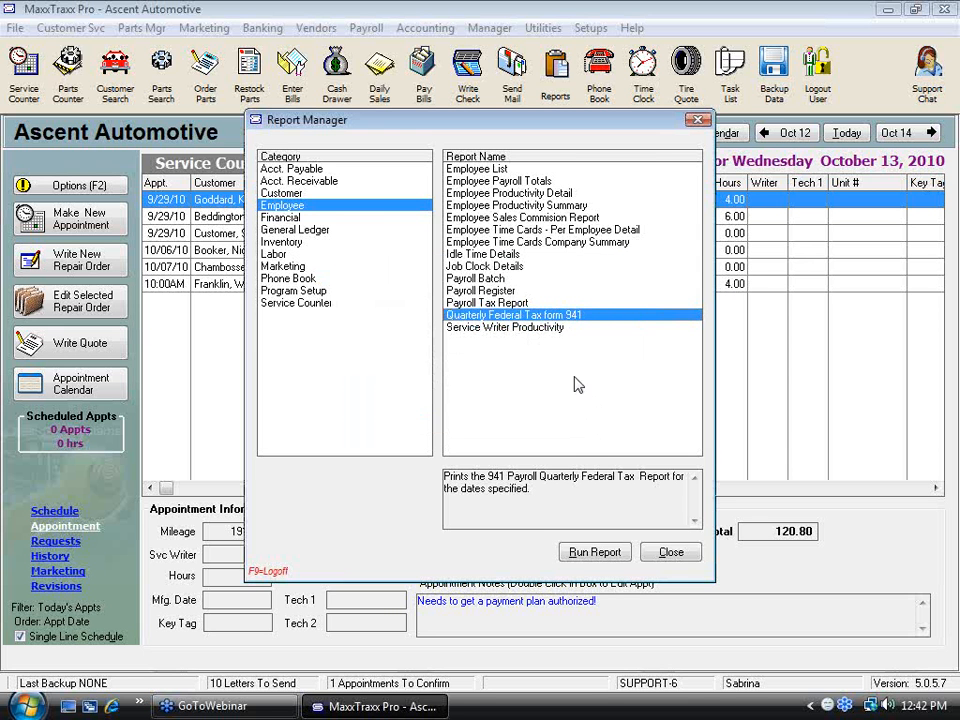
Close the Report Manager, view the Payroll Tax Deposit Period options with manual date selection enabled, and cancel the deposit.
{"action": "left_click", "coordinate": [671, 553]}
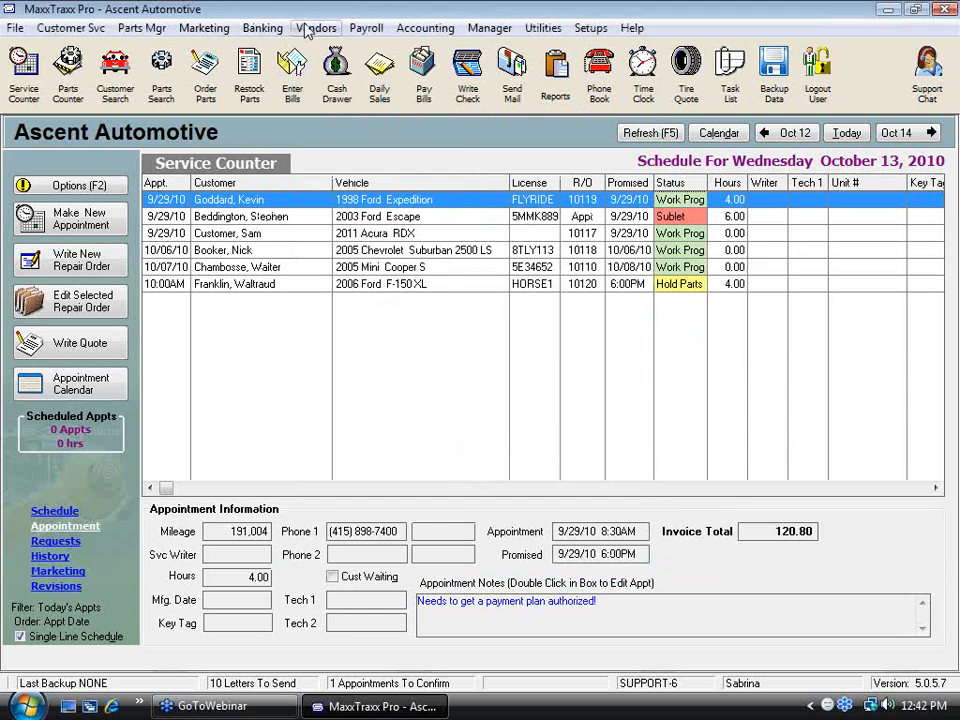
{"action": "left_click", "coordinate": [368, 29]}
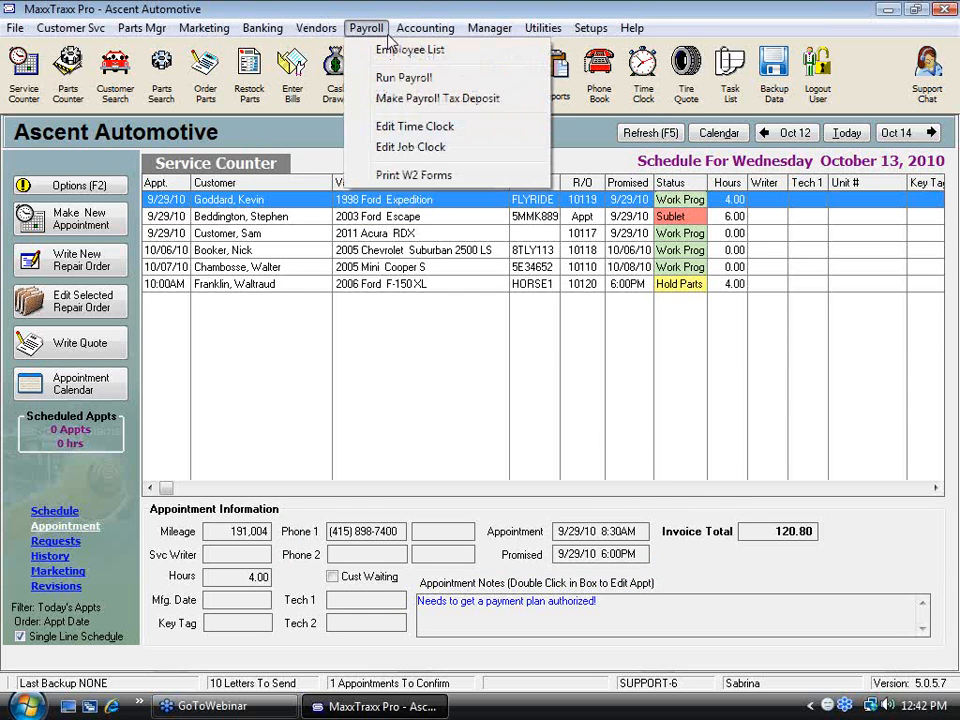
{"action": "left_click", "coordinate": [398, 99]}
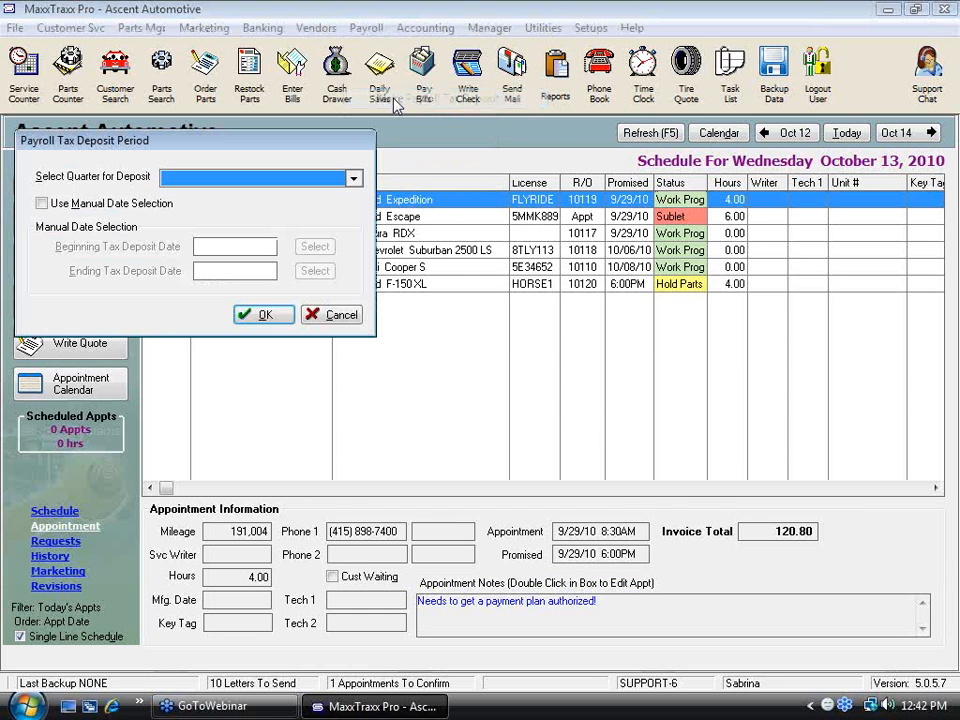
{"action": "left_click", "coordinate": [42, 203]}
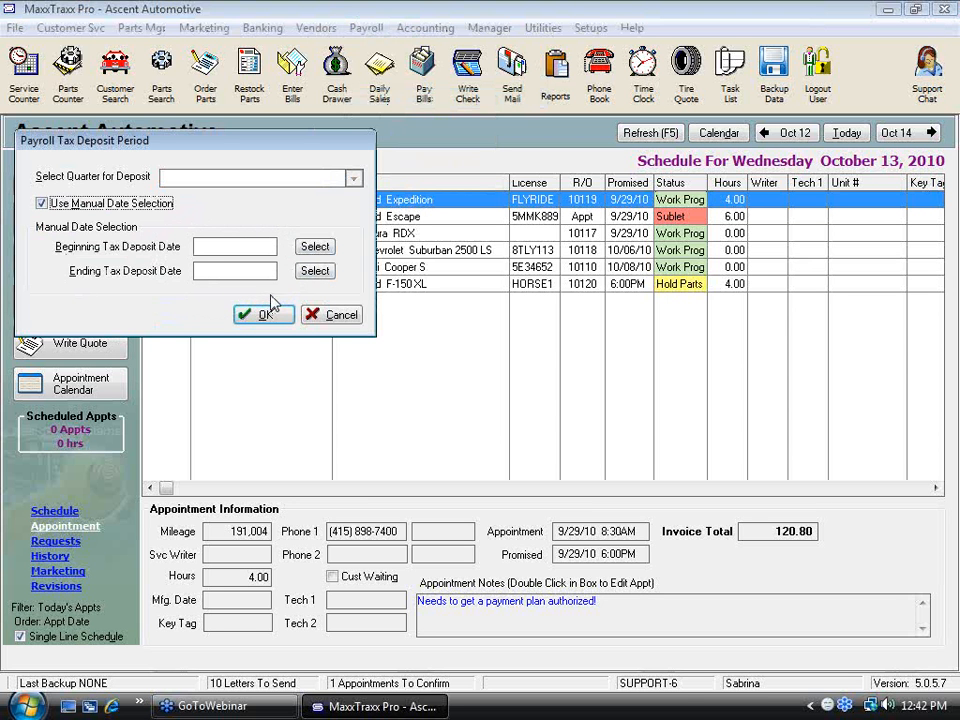
{"action": "left_click", "coordinate": [338, 318]}
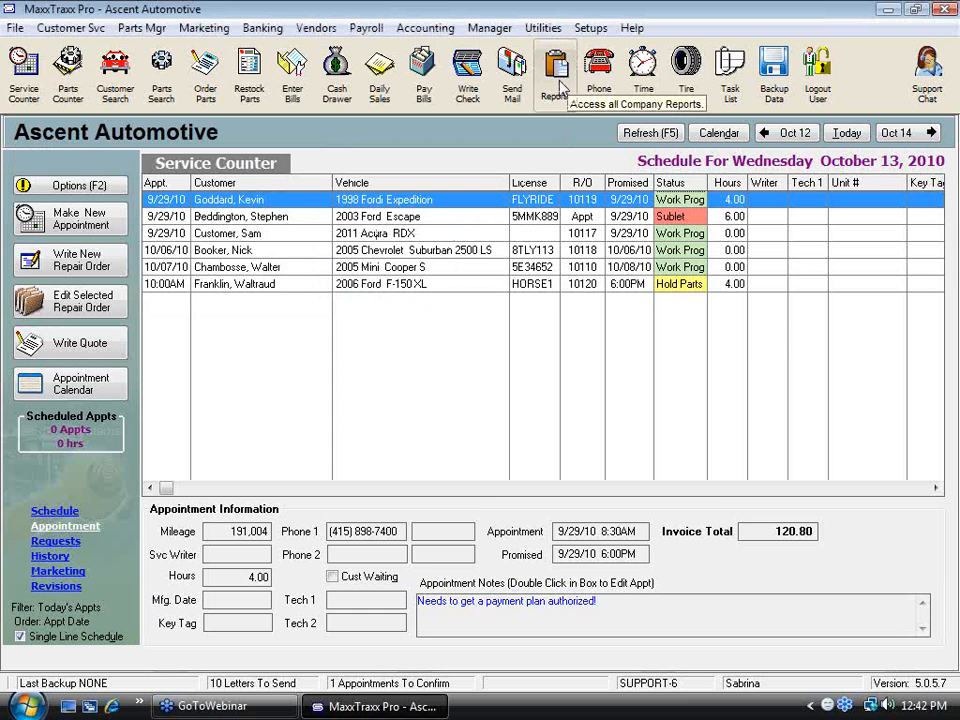
Reopen the Report Manager and read the description of the Employee category's Service Writer Productivity report.
{"action": "left_click", "coordinate": [560, 84]}
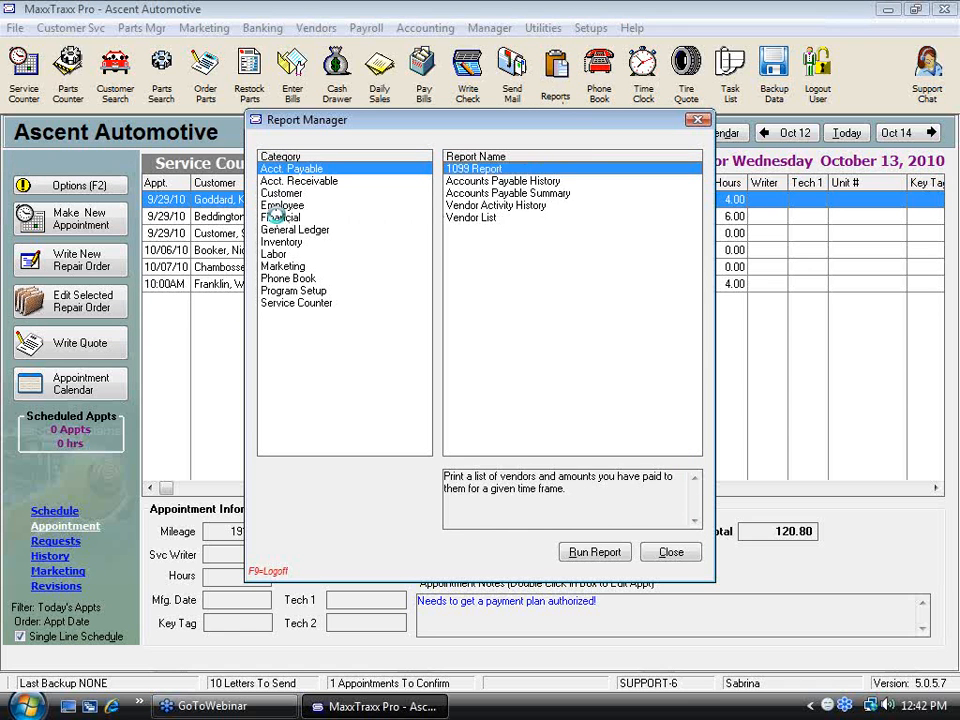
{"action": "left_click", "coordinate": [285, 218]}
{"action": "left_click", "coordinate": [284, 205]}
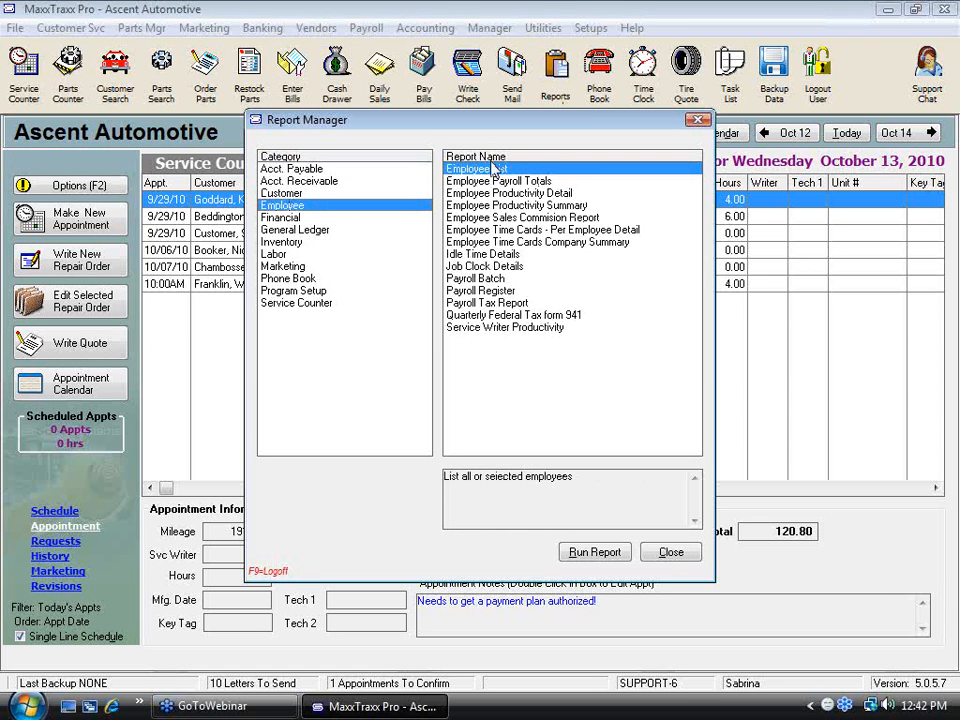
{"action": "left_click", "coordinate": [514, 327]}
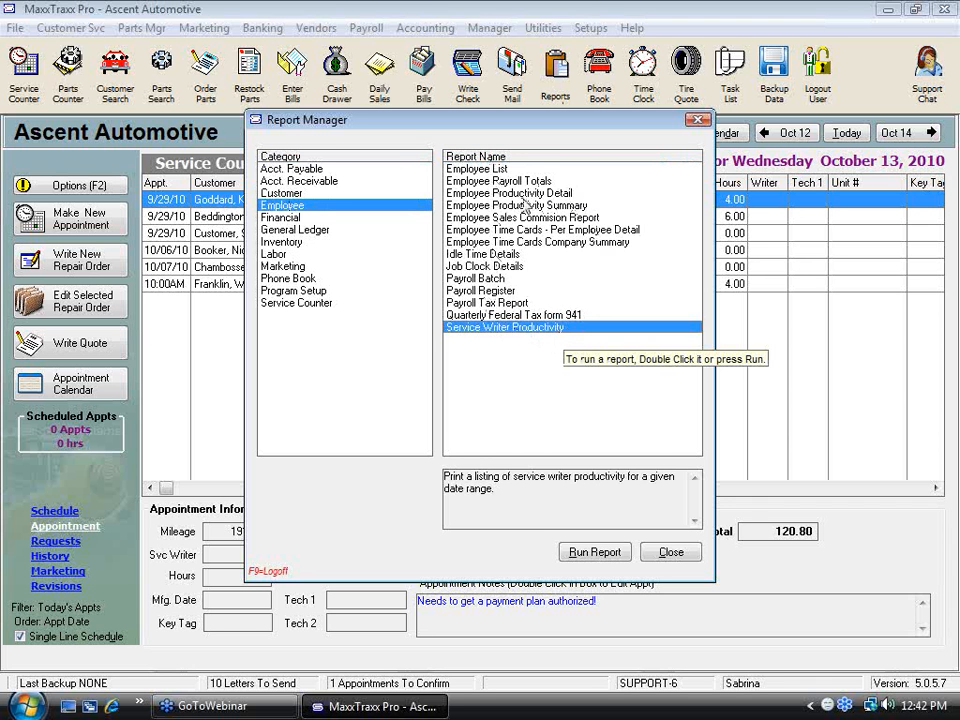
{"action": "left_click", "coordinate": [500, 194]}
{"action": "left_click", "coordinate": [517, 329]}
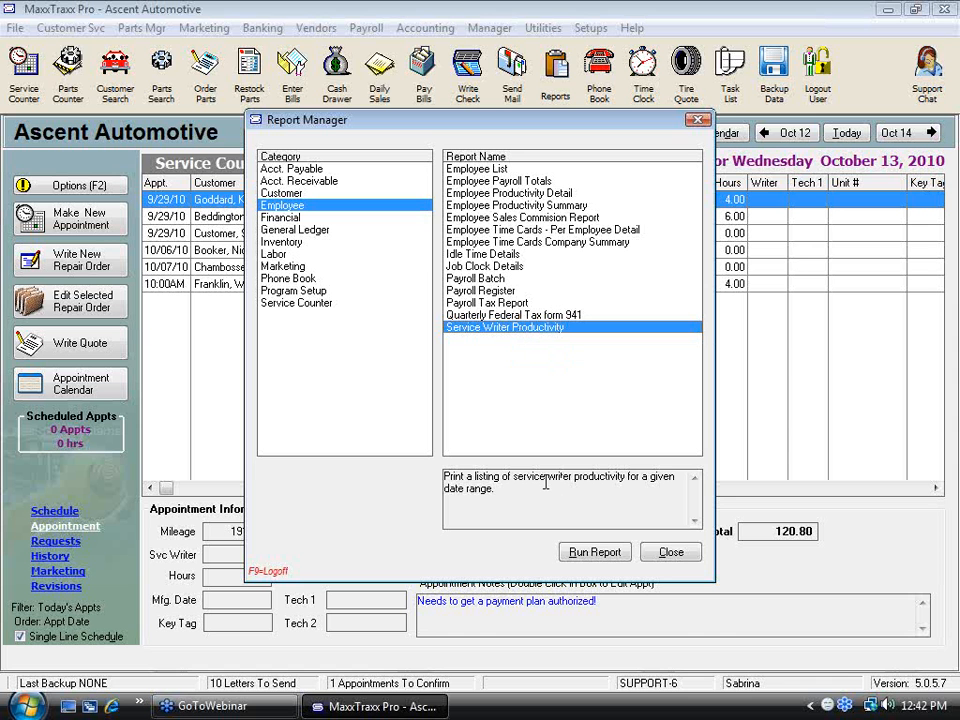
{"action": "left_click_drag", "start_coordinate": [497, 488], "coordinate": [660, 480]}
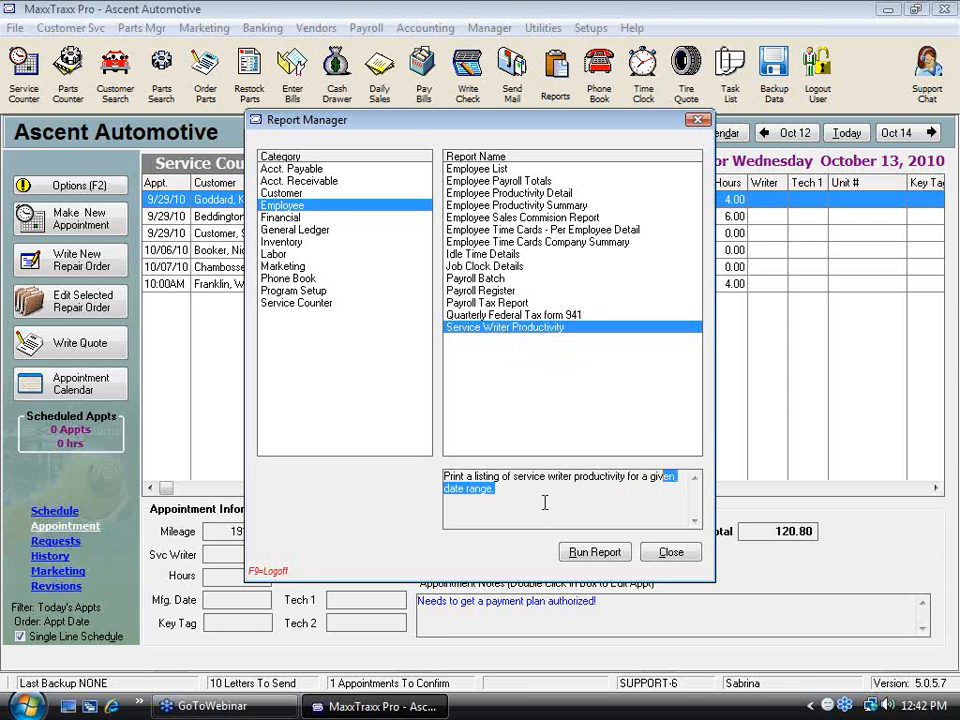
Browse the Financial category's Tax Summary and Checks Received reports, and open the filter for the Weekly Franchise Reconciliation report.
{"action": "left_click", "coordinate": [299, 218]}
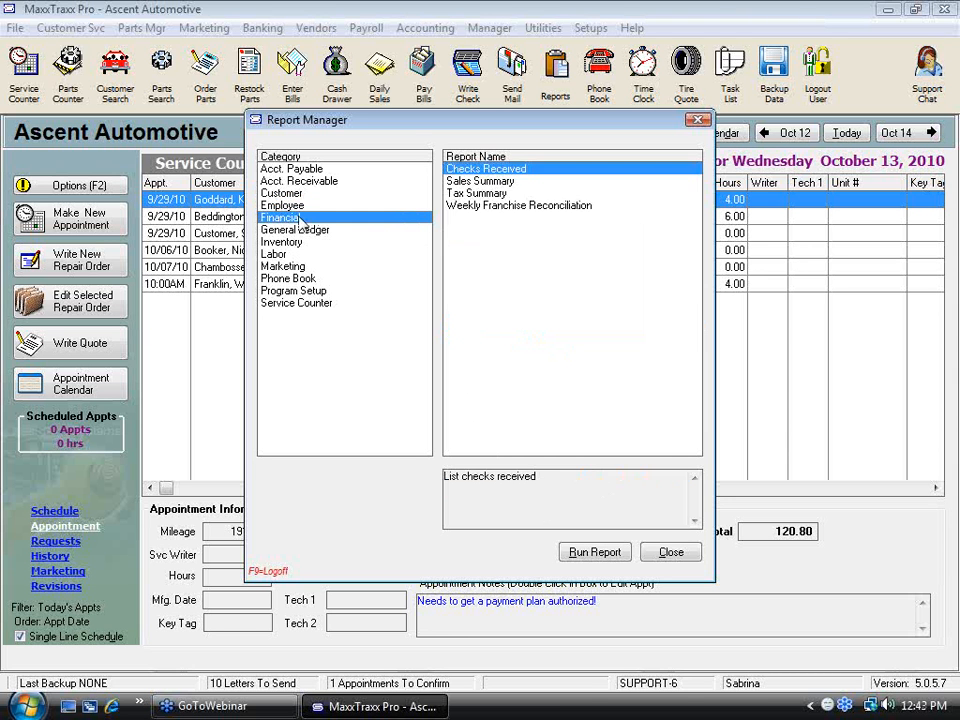
{"action": "left_click", "coordinate": [495, 194]}
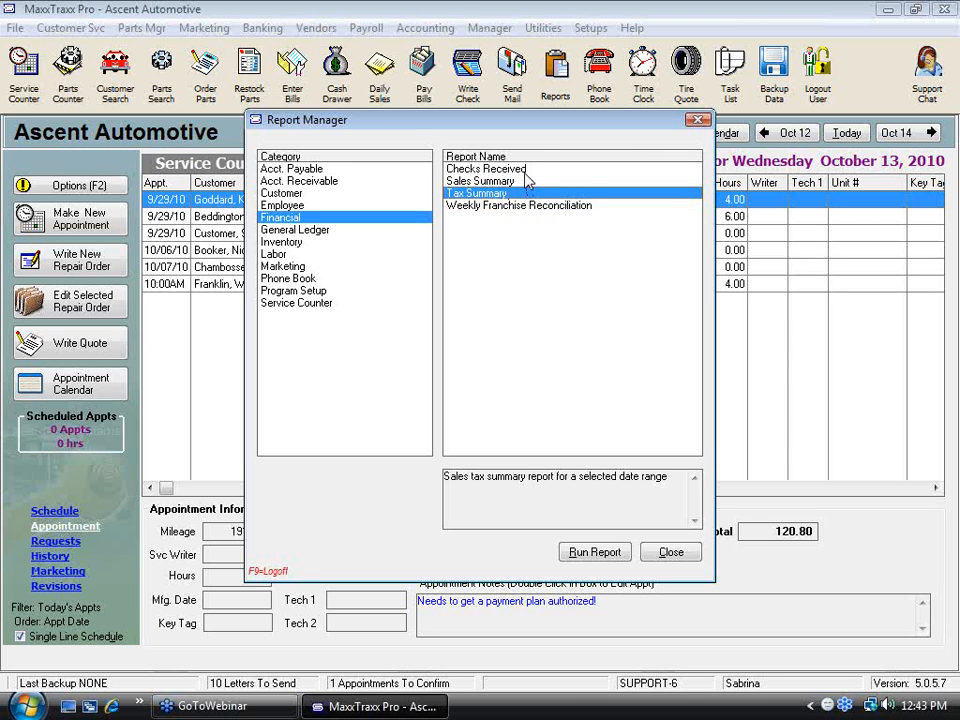
{"action": "left_click", "coordinate": [530, 169]}
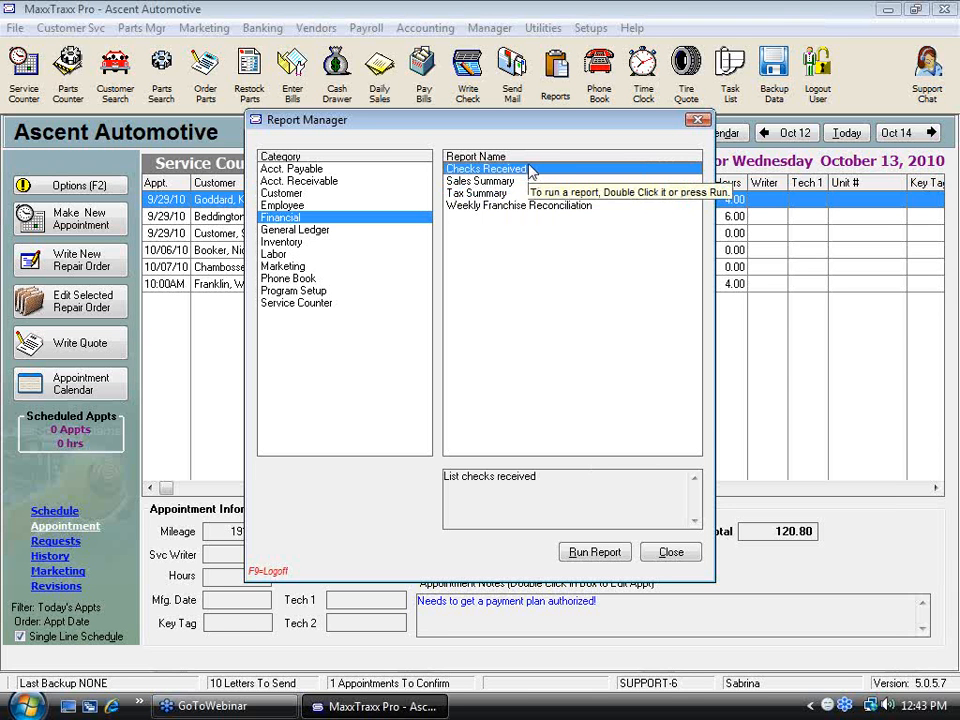
{"action": "left_click", "coordinate": [480, 207]}
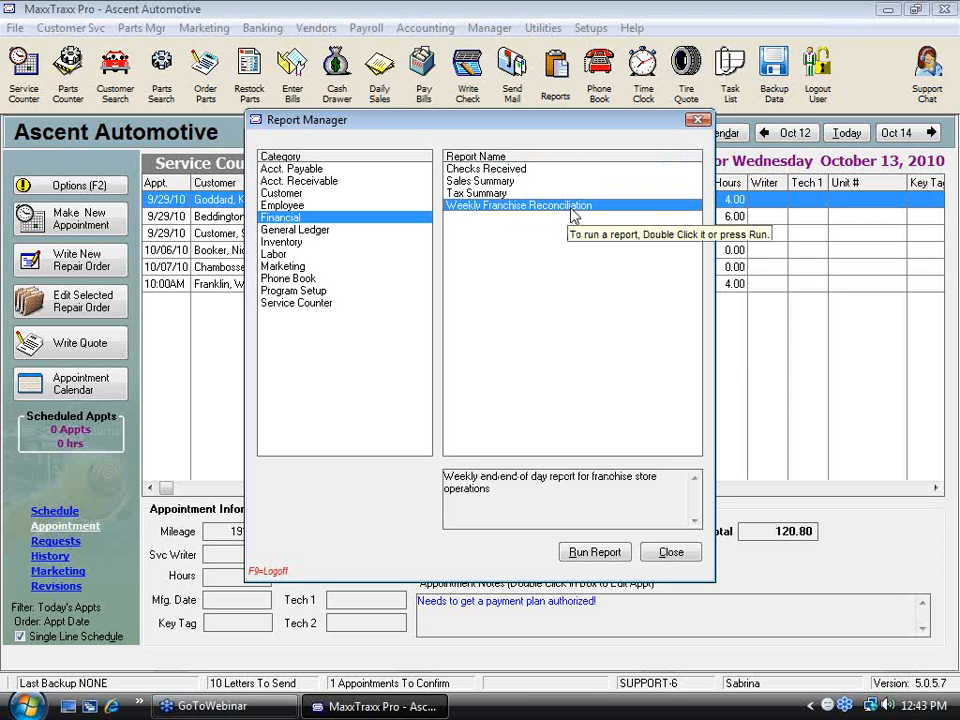
{"action": "left_click", "coordinate": [596, 552]}
Try to set the franchise report's begin date to 9/19/2010.
{"action": "left_click", "coordinate": [540, 274]}
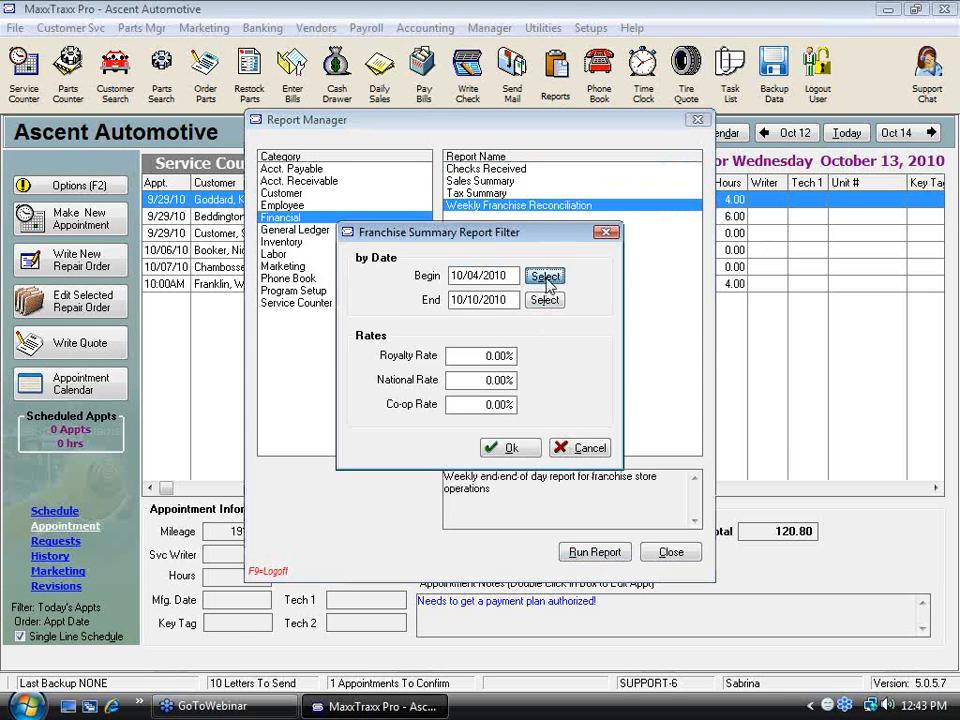
{"action": "left_click", "coordinate": [491, 273]}
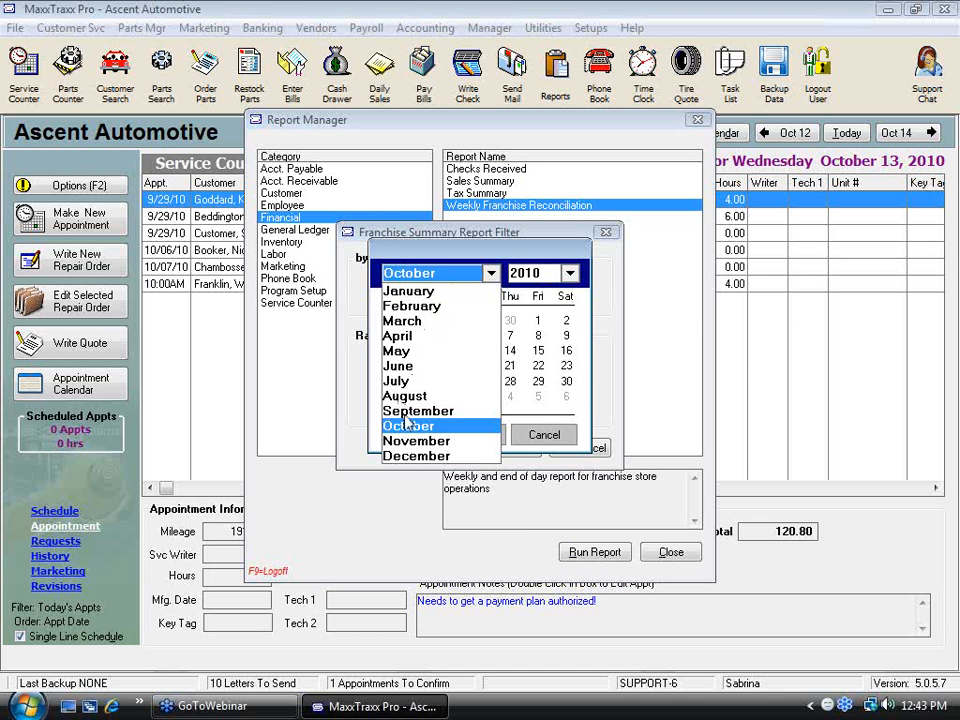
{"action": "left_click", "coordinate": [422, 349]}
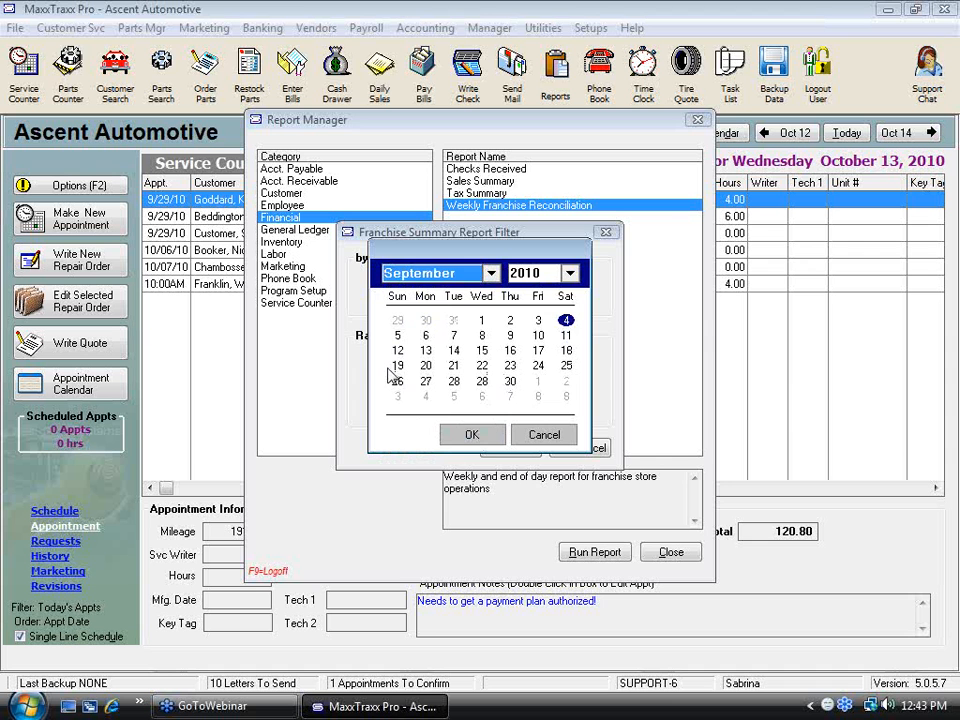
{"action": "left_click", "coordinate": [397, 366]}
{"action": "left_click", "coordinate": [471, 434]}
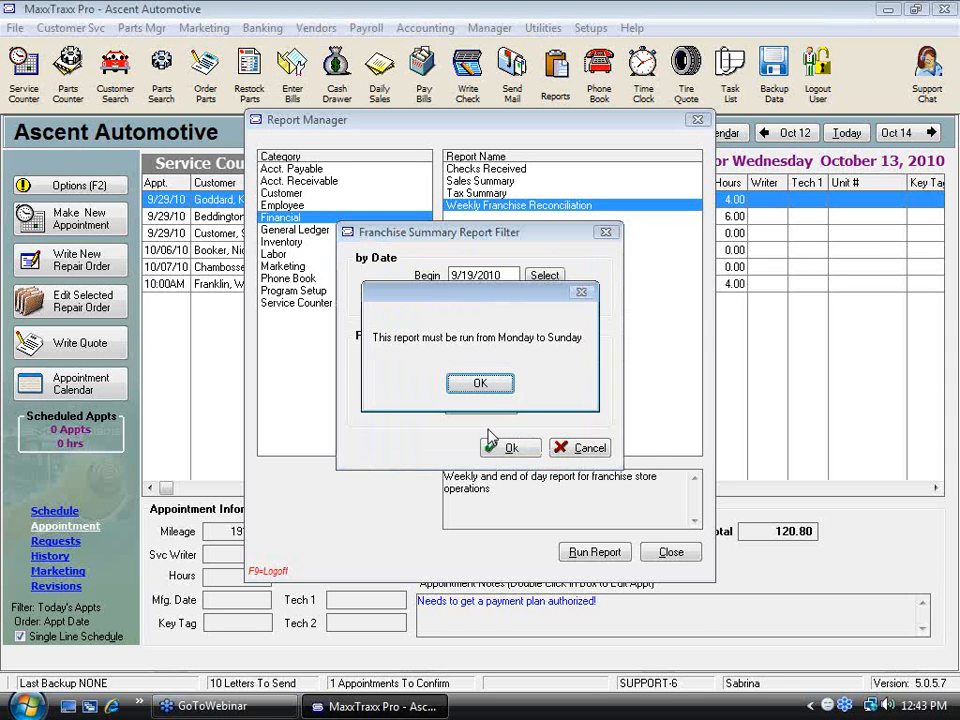
{"action": "left_click", "coordinate": [490, 387]}
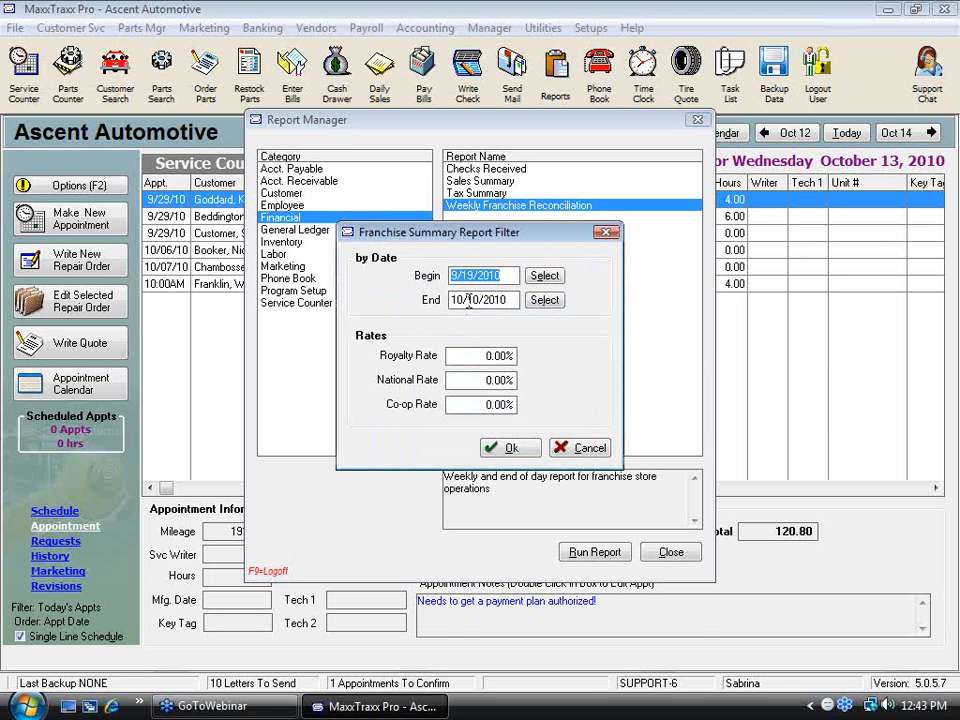
Try to use 9/26/2010 as the begin date of the franchise report.
{"action": "left_click", "coordinate": [540, 275]}
{"action": "left_click", "coordinate": [397, 383]}
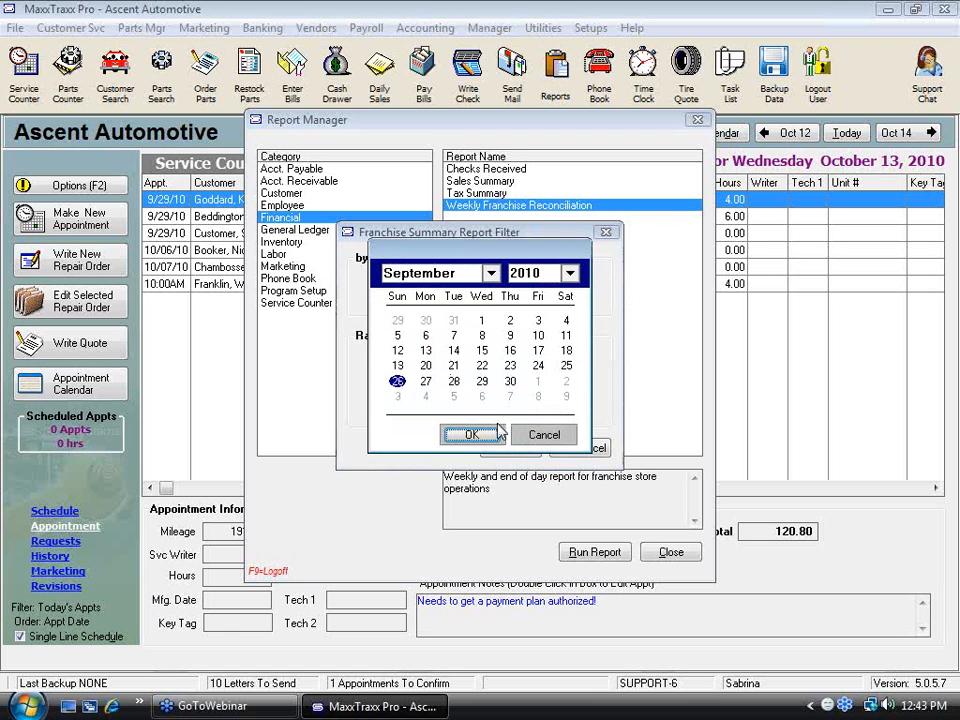
{"action": "left_click", "coordinate": [486, 438]}
{"action": "left_click", "coordinate": [490, 387]}
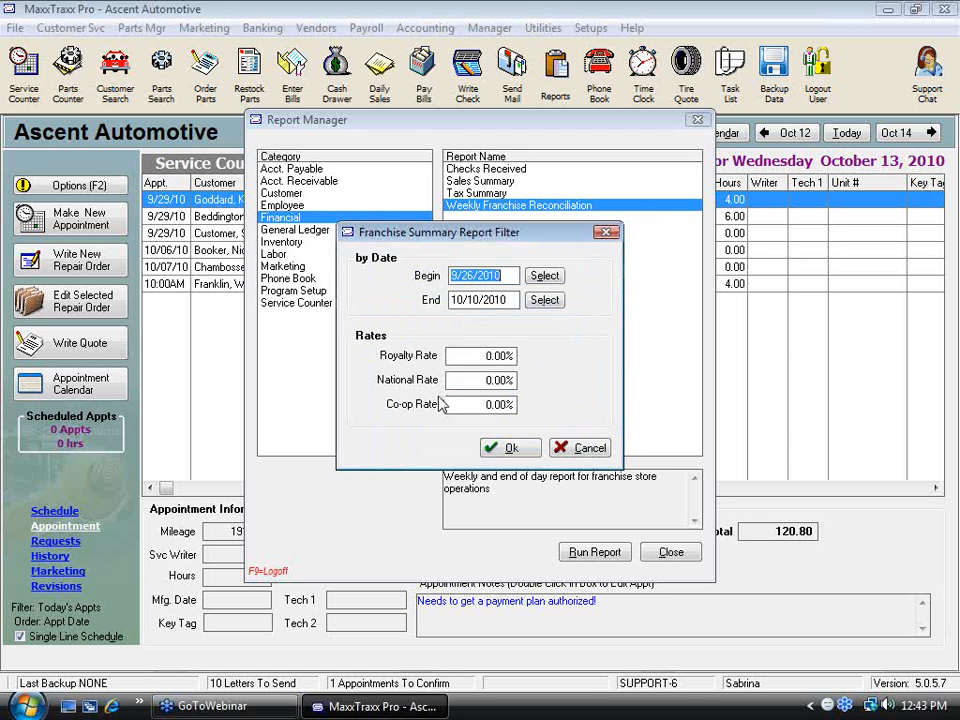
{"action": "left_click", "coordinate": [542, 275]}
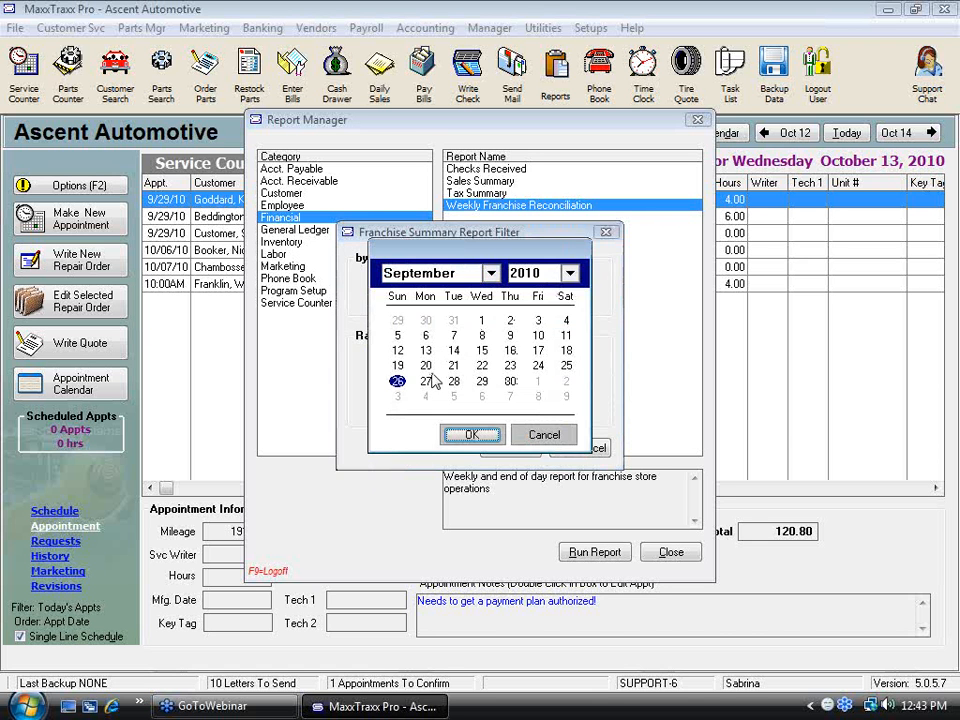
{"action": "left_click", "coordinate": [472, 435]}
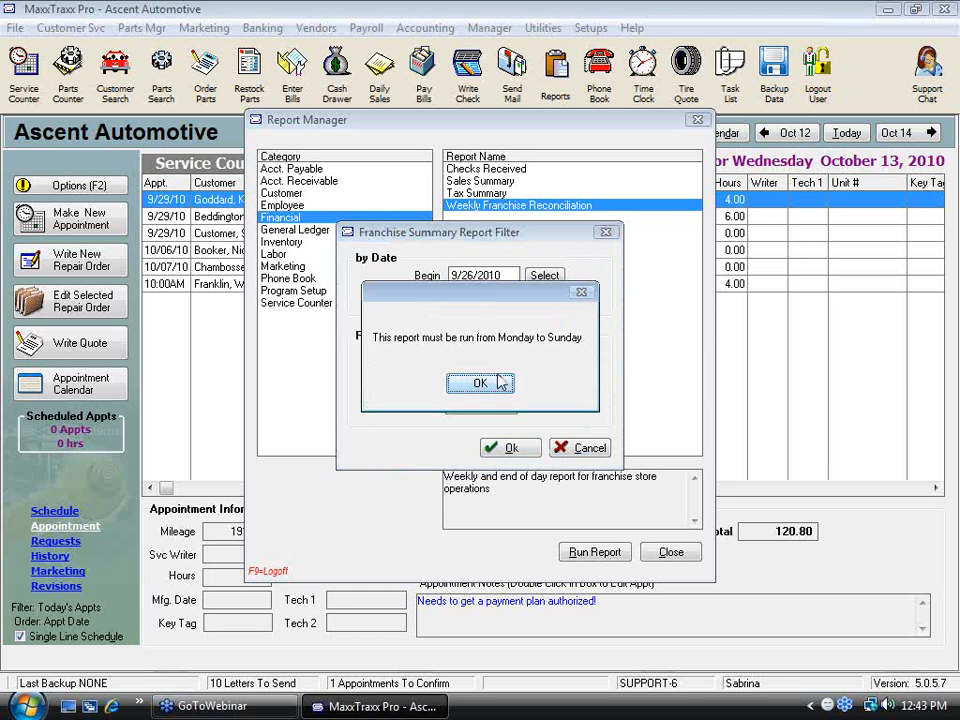
{"action": "left_click", "coordinate": [480, 383]}
Set the begin date to Monday 9/27/2010 and run the Weekly Franchise Reconciliation report without franchise percentage rates.
{"action": "left_click", "coordinate": [544, 275]}
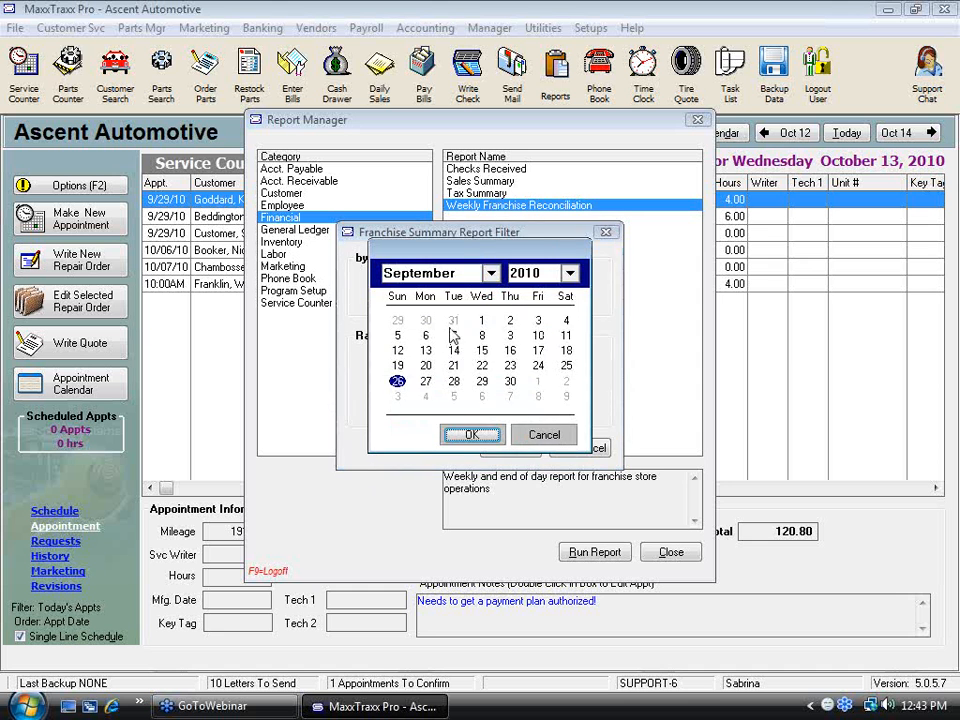
{"action": "left_click", "coordinate": [425, 383]}
{"action": "left_click", "coordinate": [472, 435]}
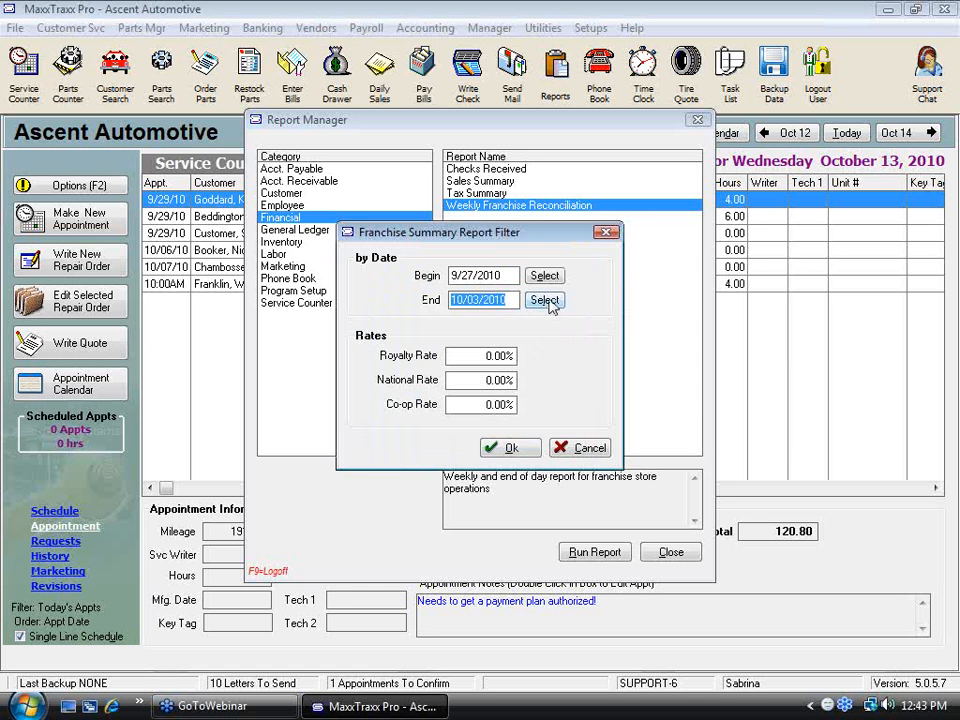
{"action": "left_click", "coordinate": [510, 449]}
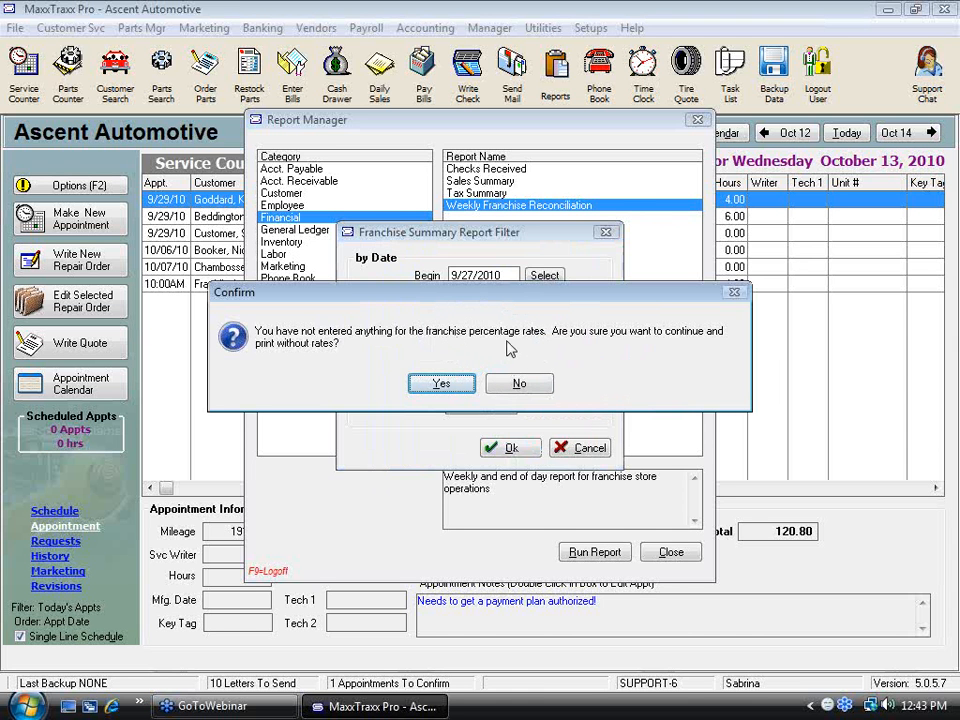
{"action": "left_click", "coordinate": [441, 384]}
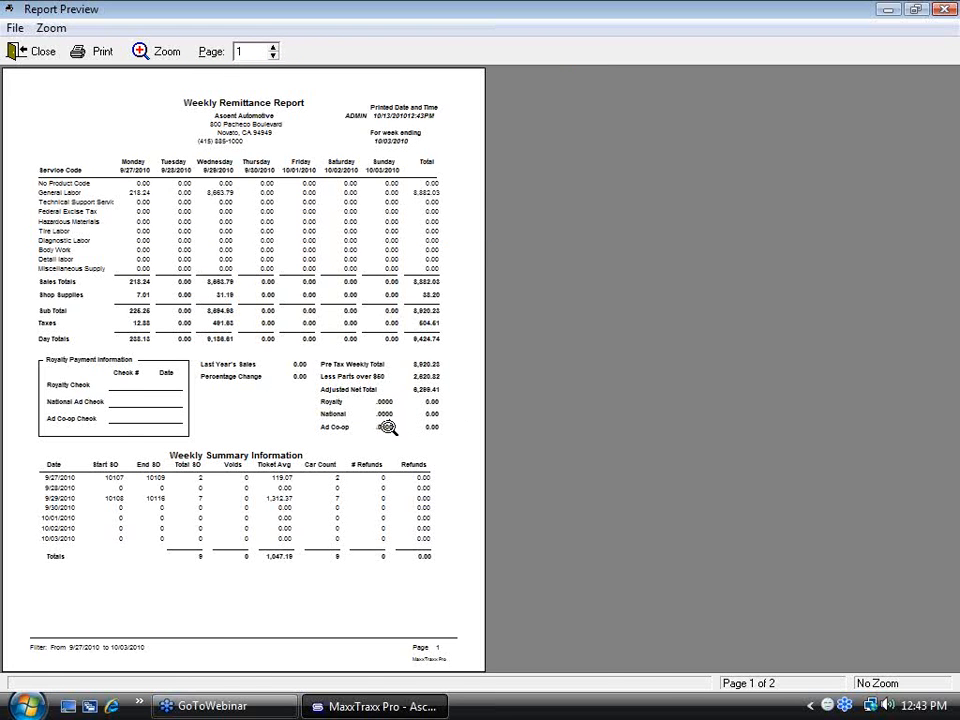
Enlarge the Weekly Remittance Report, review it from the service code totals through the weekly summary, and close the preview.
{"action": "left_click", "coordinate": [387, 427]}
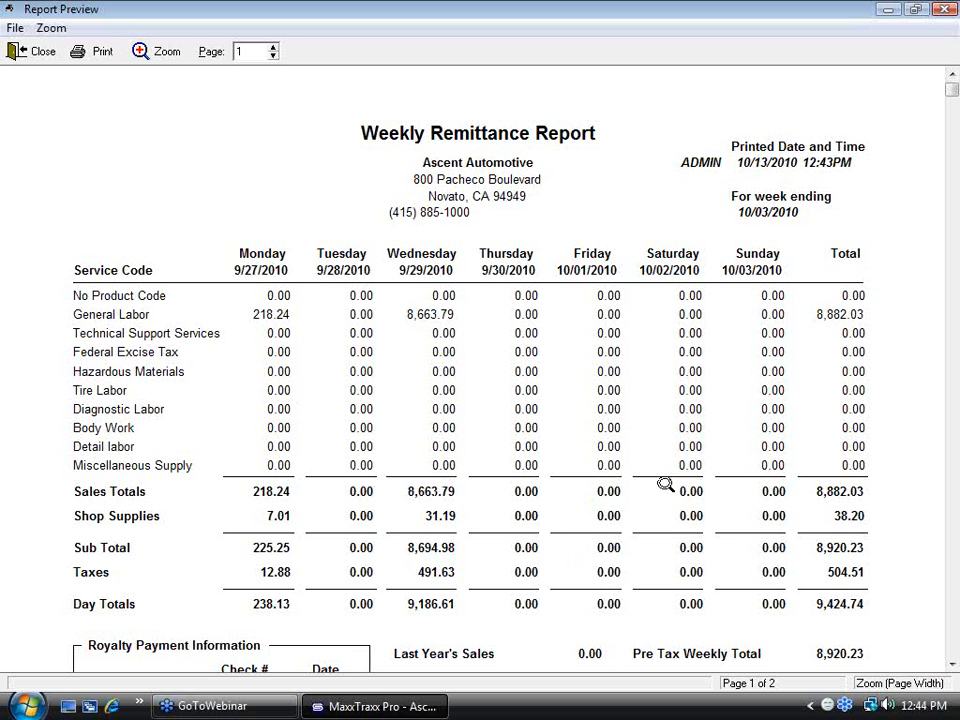
{"action": "left_click", "coordinate": [953, 665]}
{"action": "left_click", "coordinate": [953, 665]}
{"action": "left_click", "coordinate": [953, 665]}
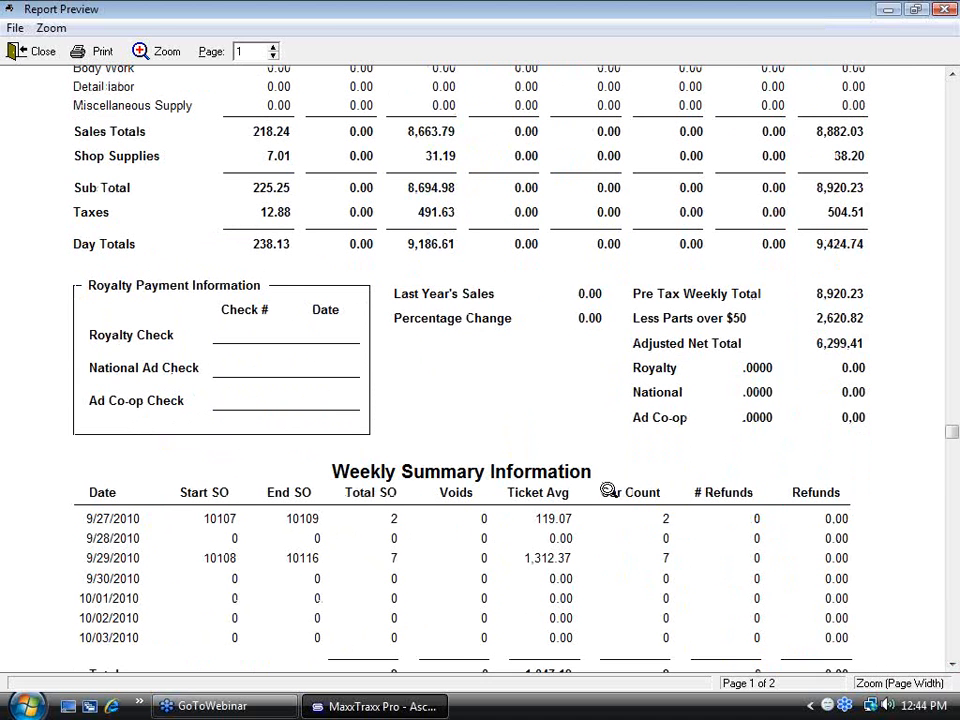
{"action": "left_click", "coordinate": [38, 50]}
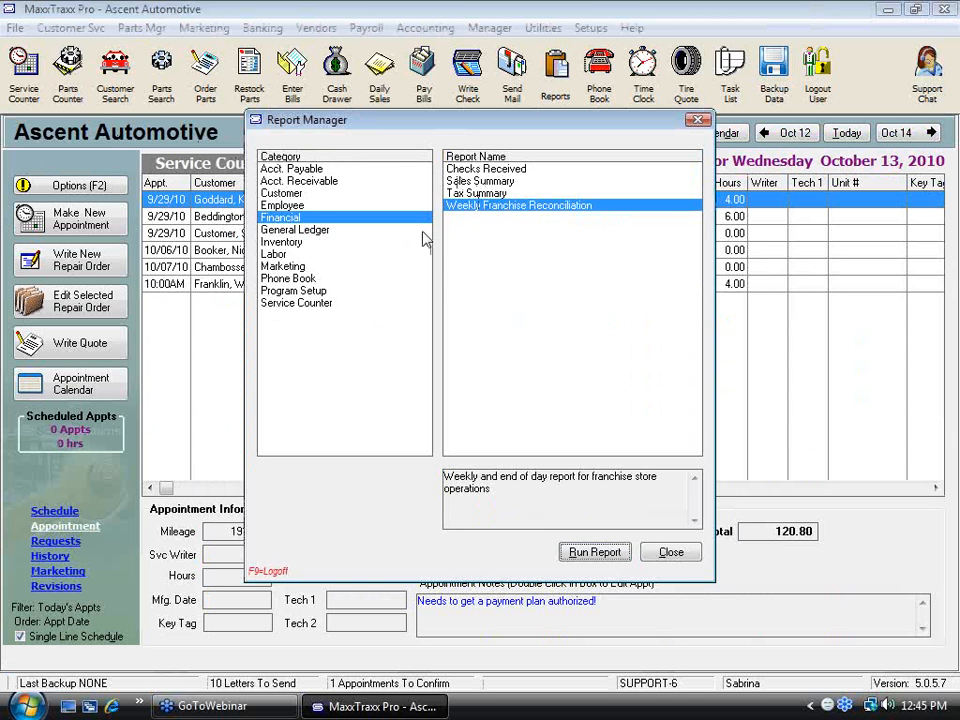
Show the General Ledger reports and review the descriptions of the General Ledger Balance Sheet and General Ledger Income Statement.
{"action": "left_click", "coordinate": [324, 232]}
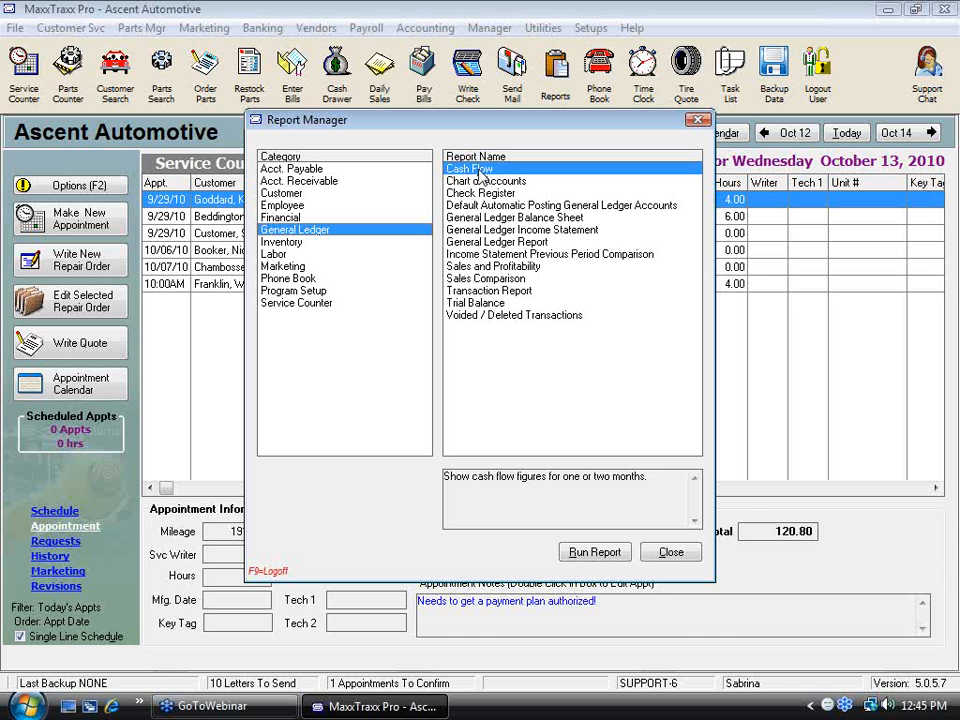
{"action": "left_click", "coordinate": [562, 230]}
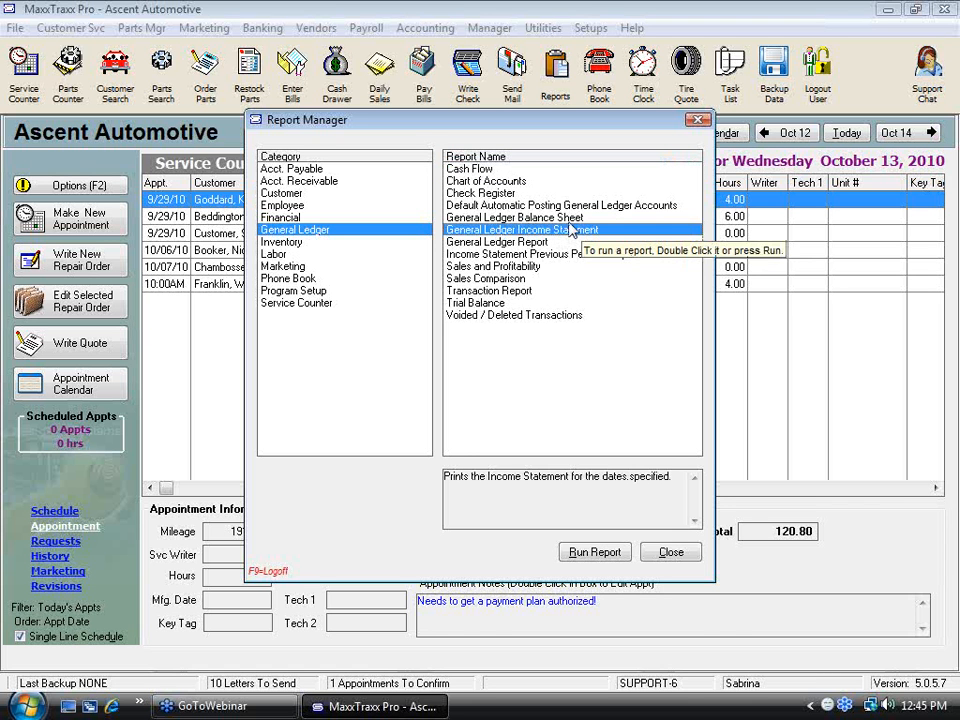
{"action": "key", "text": "Up"}
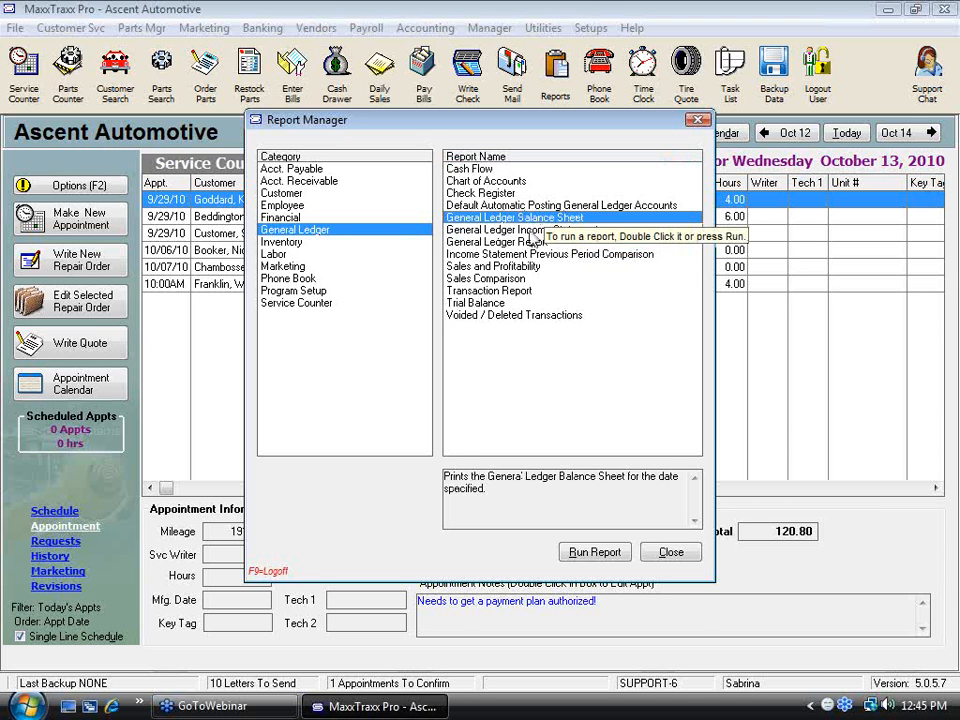
{"action": "key", "text": "Down"}
{"action": "key", "text": "Up"}
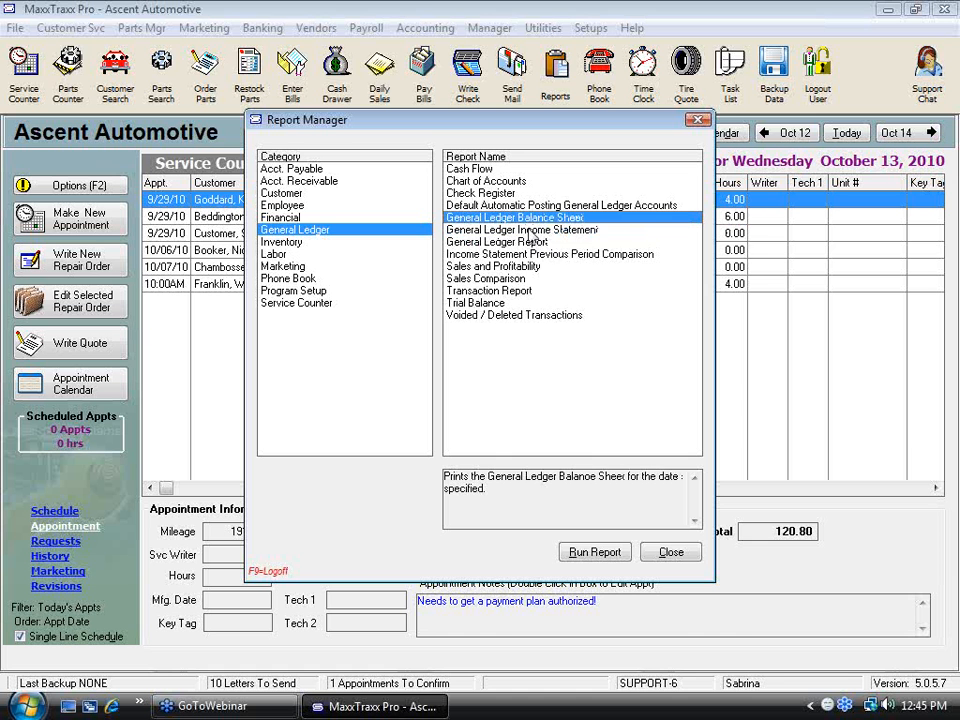
{"action": "key", "text": "Down"}
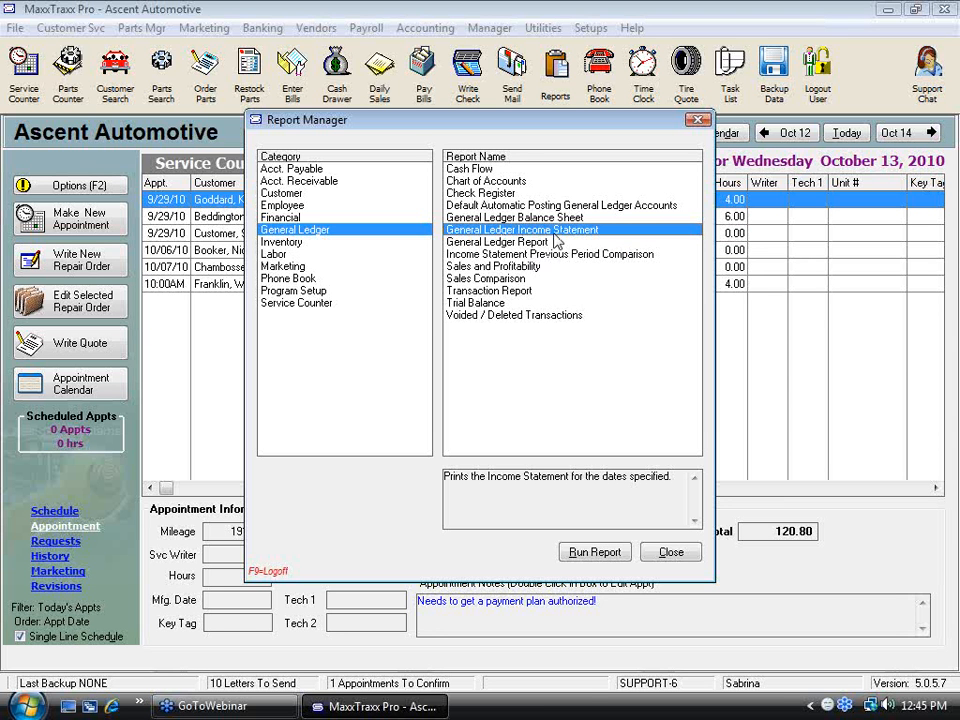
{"action": "key", "text": "Up"}
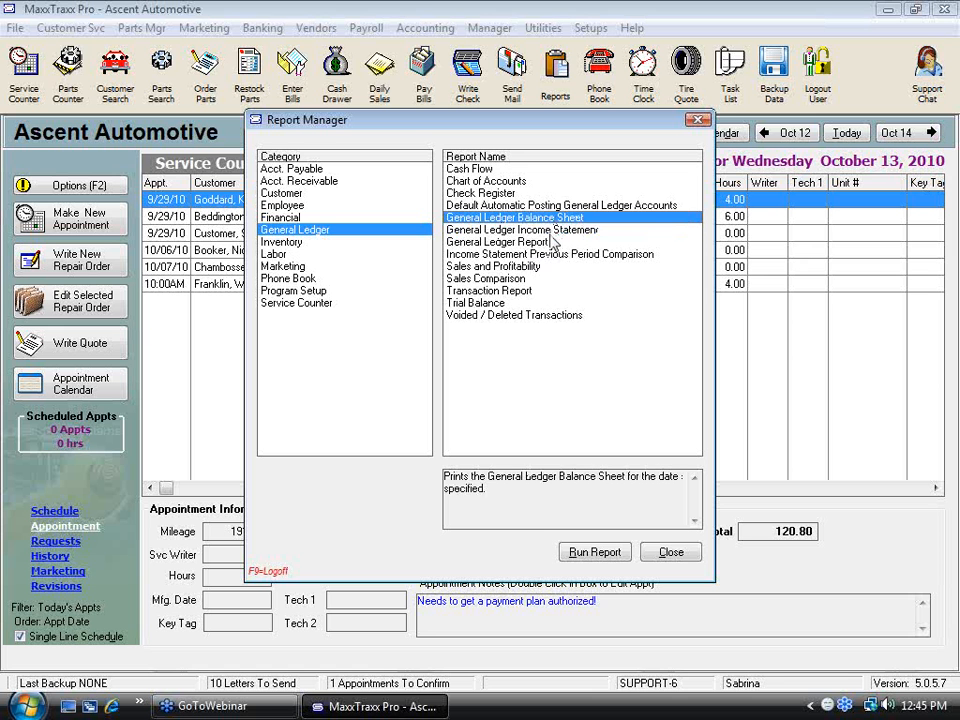
{"action": "key", "text": "Down"}
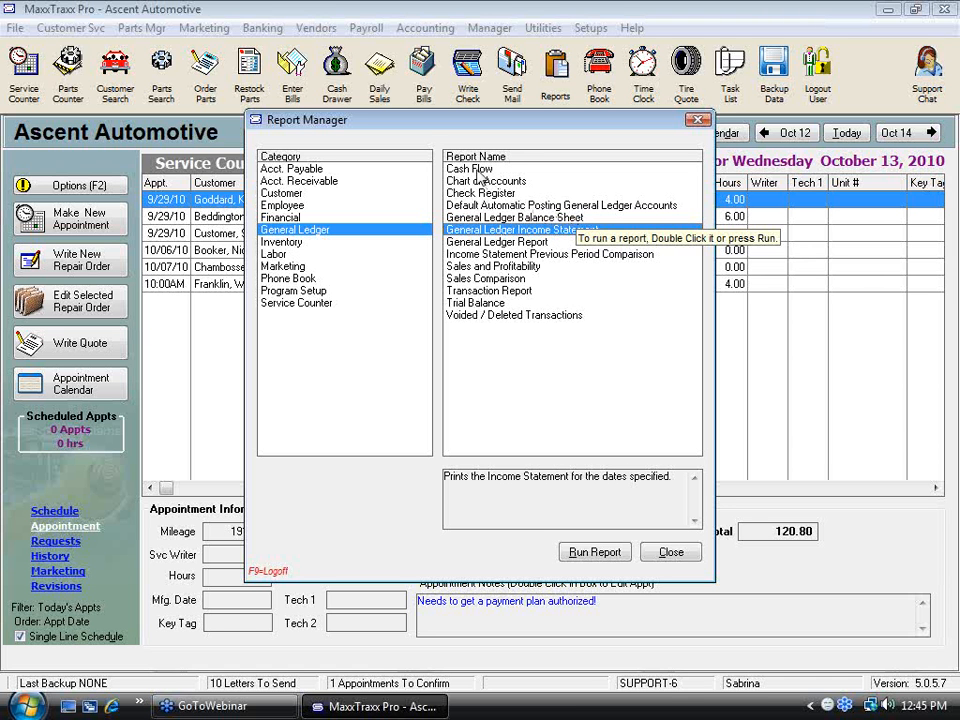
Run the Cash Flow report as a comparison of September 2010 with July 2010.
{"action": "left_click", "coordinate": [478, 169]}
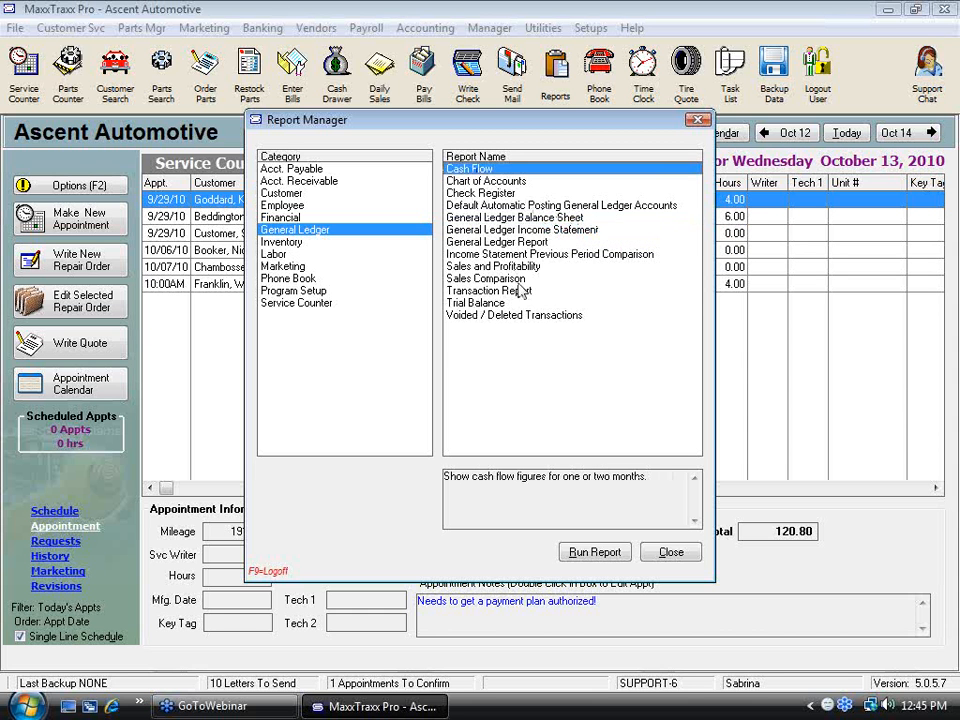
{"action": "left_click", "coordinate": [612, 553]}
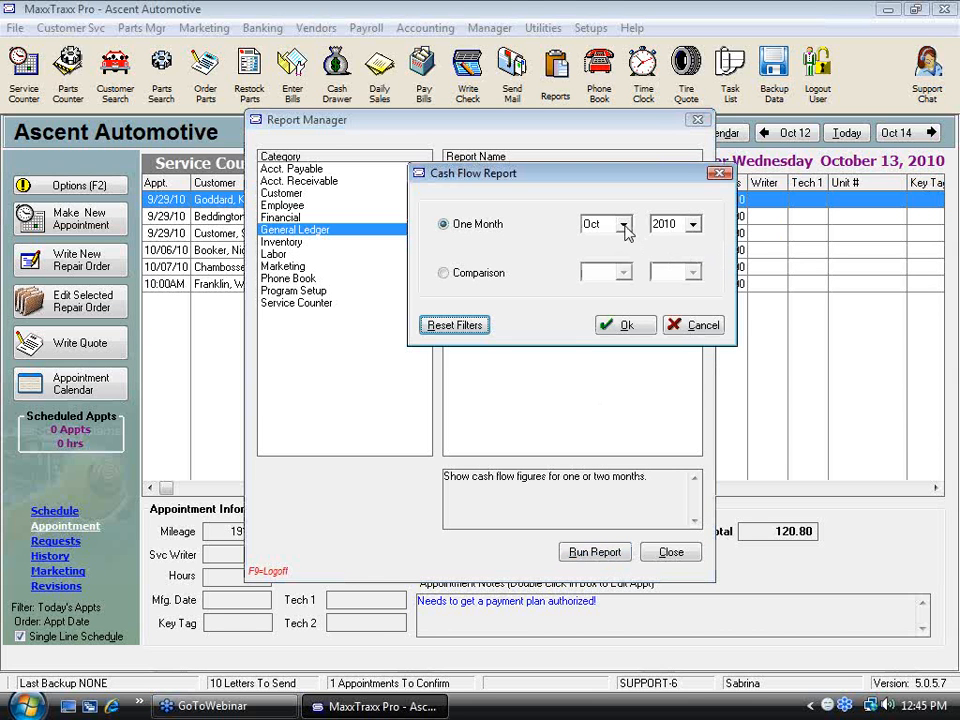
{"action": "left_click", "coordinate": [623, 224]}
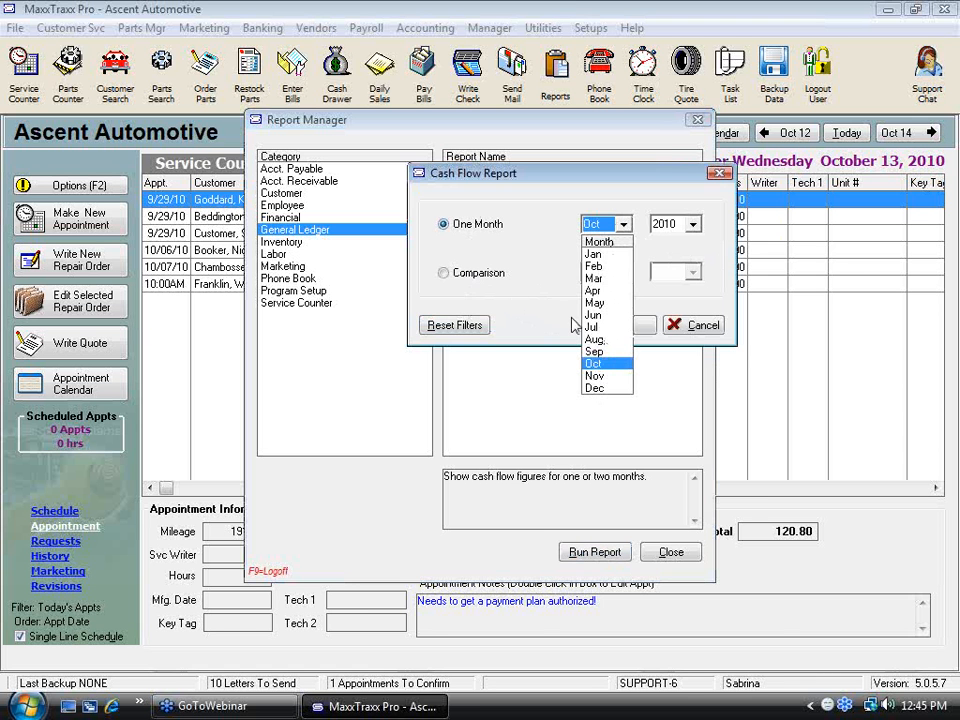
{"action": "left_click", "coordinate": [596, 266]}
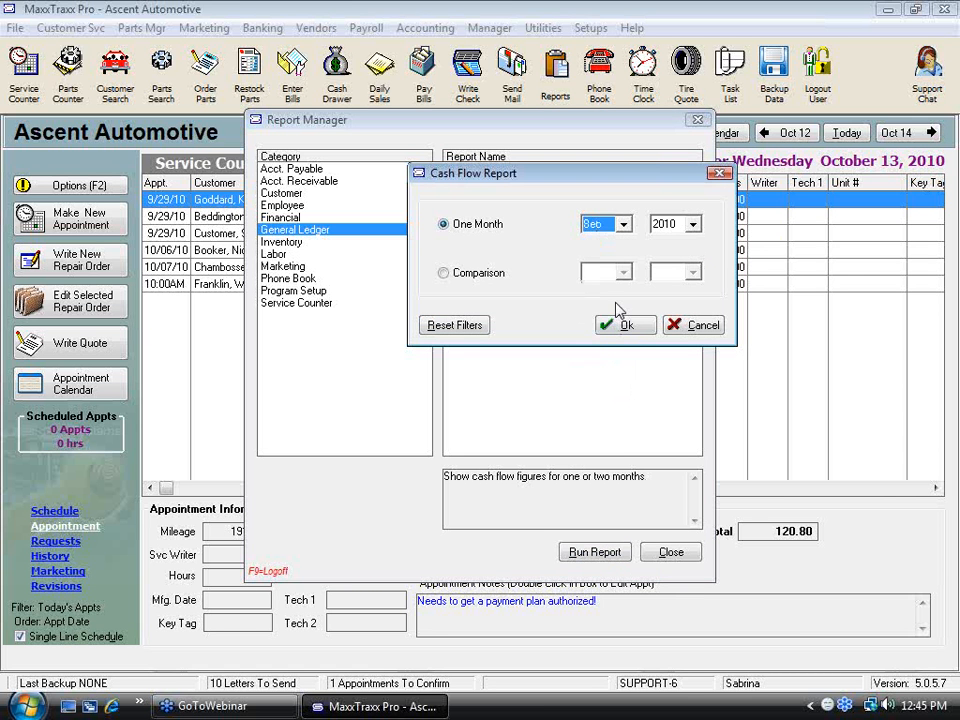
{"action": "left_click", "coordinate": [443, 272]}
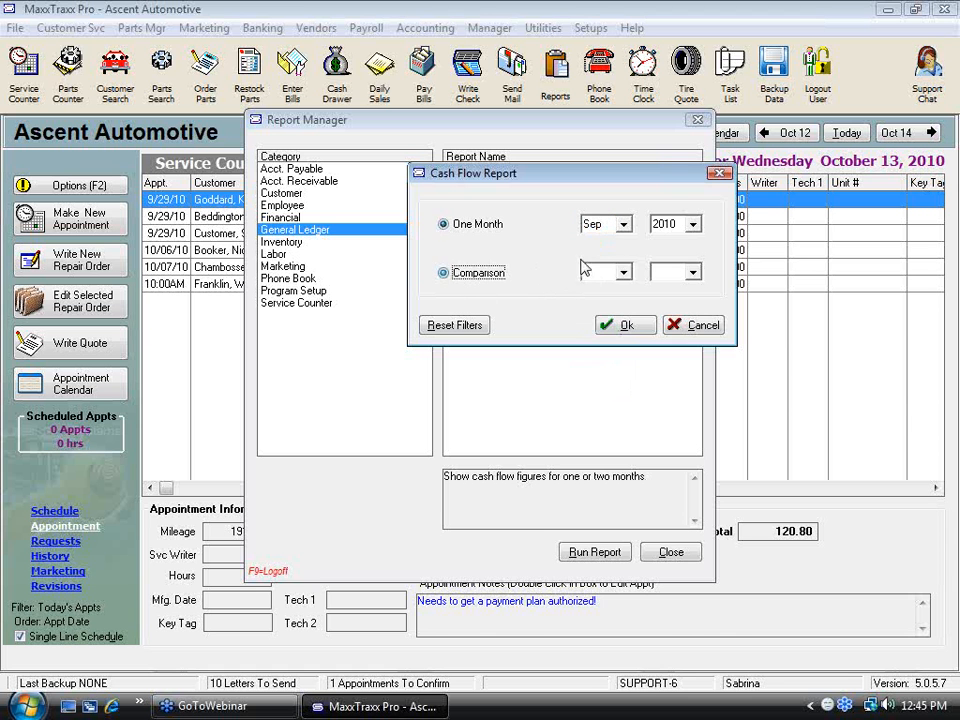
{"action": "left_click", "coordinate": [618, 272]}
{"action": "left_click", "coordinate": [597, 384]}
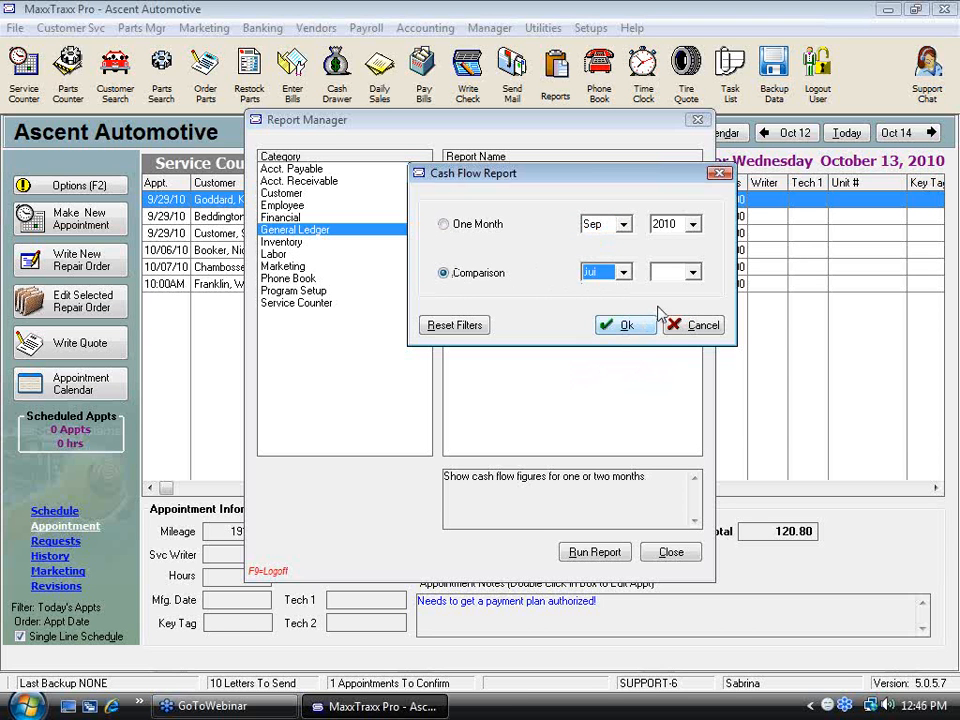
{"action": "left_click", "coordinate": [692, 272]}
{"action": "left_click", "coordinate": [668, 302]}
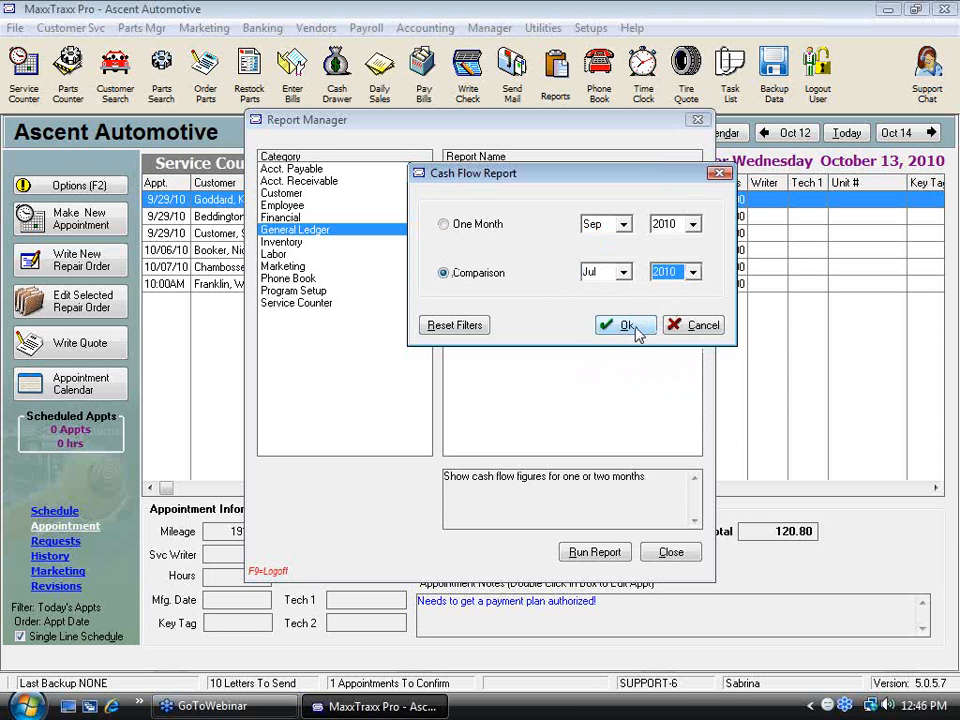
{"action": "left_click", "coordinate": [626, 327]}
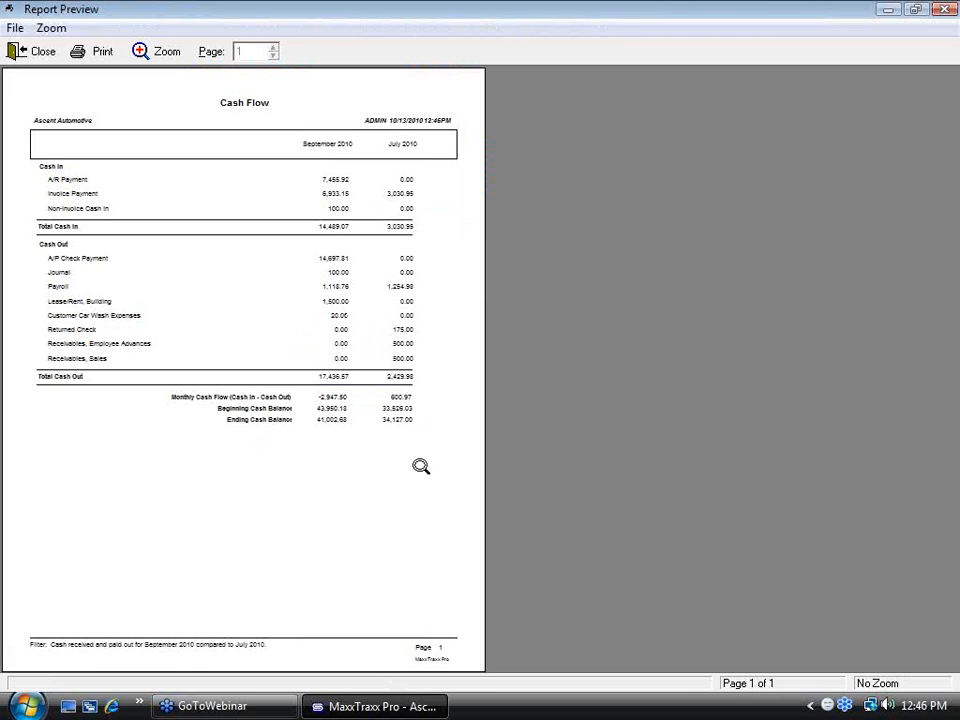
Enlarge the Cash Flow report, examine its cash in, cash out and balance figures for both months, and close the preview.
{"action": "left_click", "coordinate": [421, 466]}
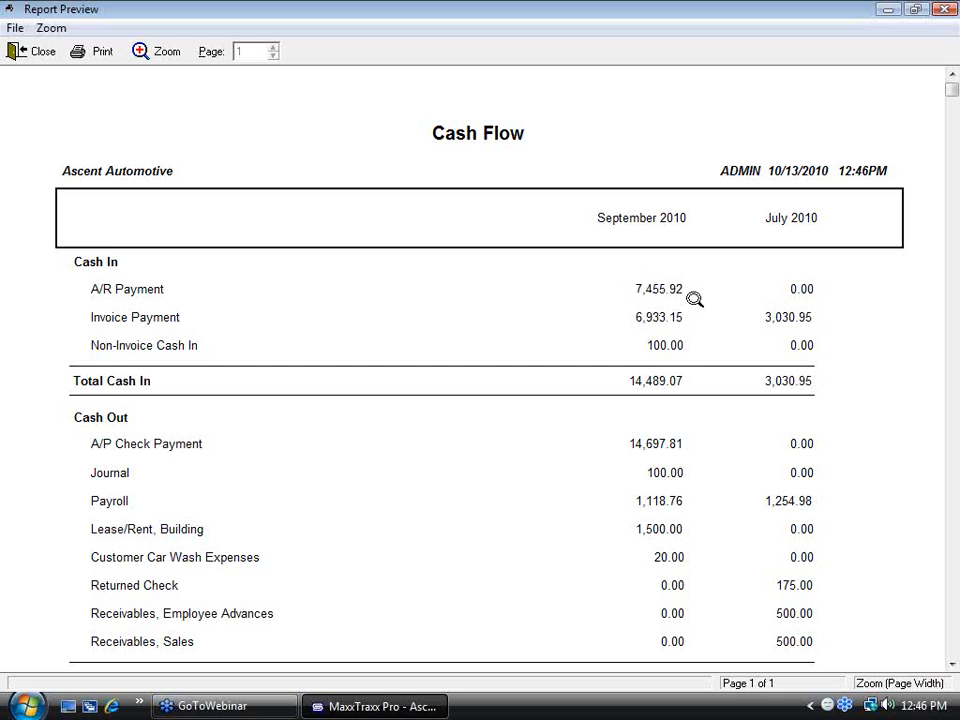
{"action": "left_click", "coordinate": [953, 665]}
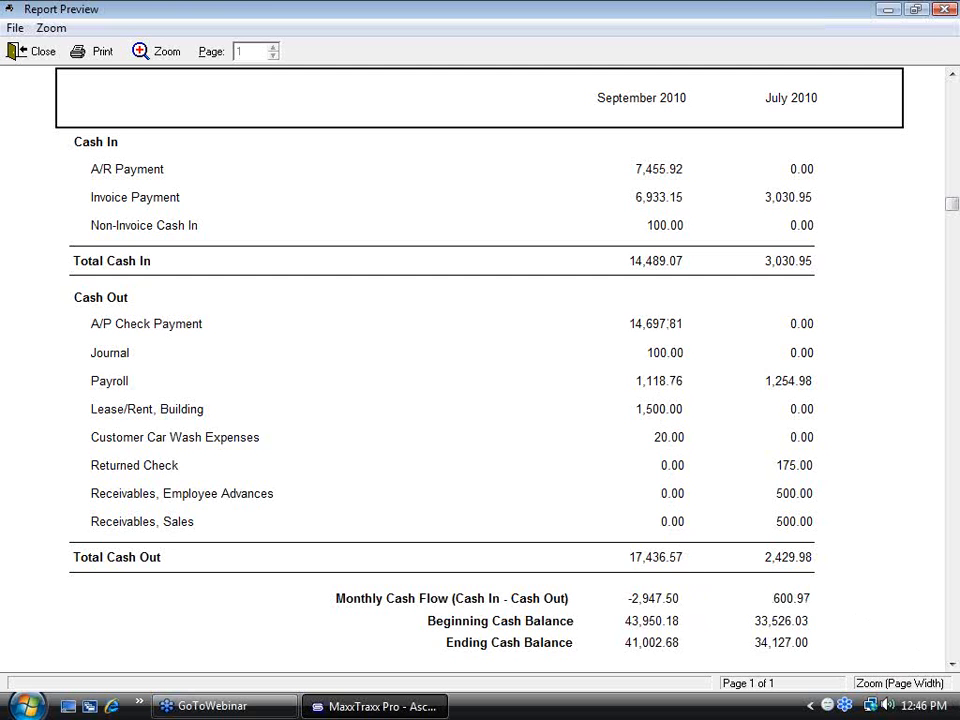
{"action": "scroll", "coordinate": [660, 460], "scroll_direction": "down", "scroll_amount": 3}
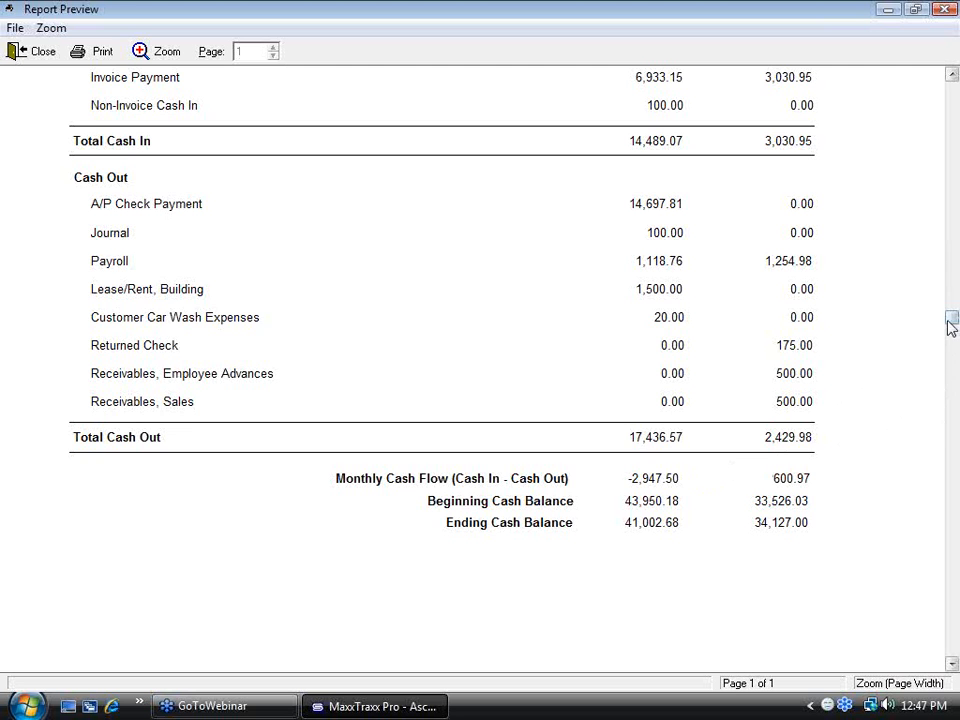
{"action": "left_click_drag", "start_coordinate": [951, 324], "coordinate": [951, 245]}
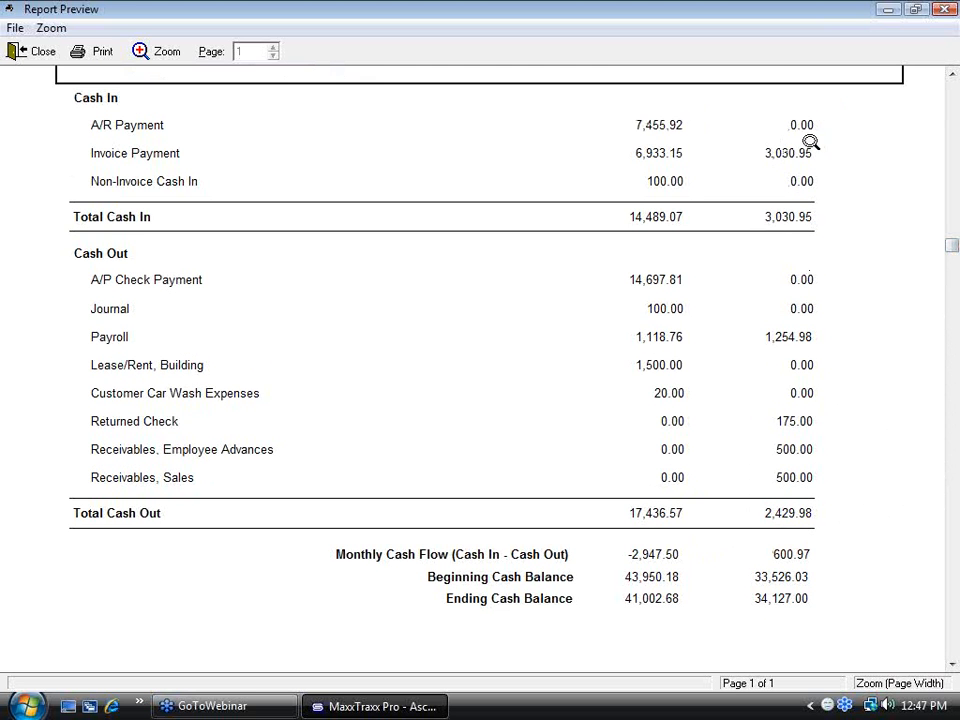
{"action": "left_click_drag", "start_coordinate": [952, 248], "coordinate": [951, 110]}
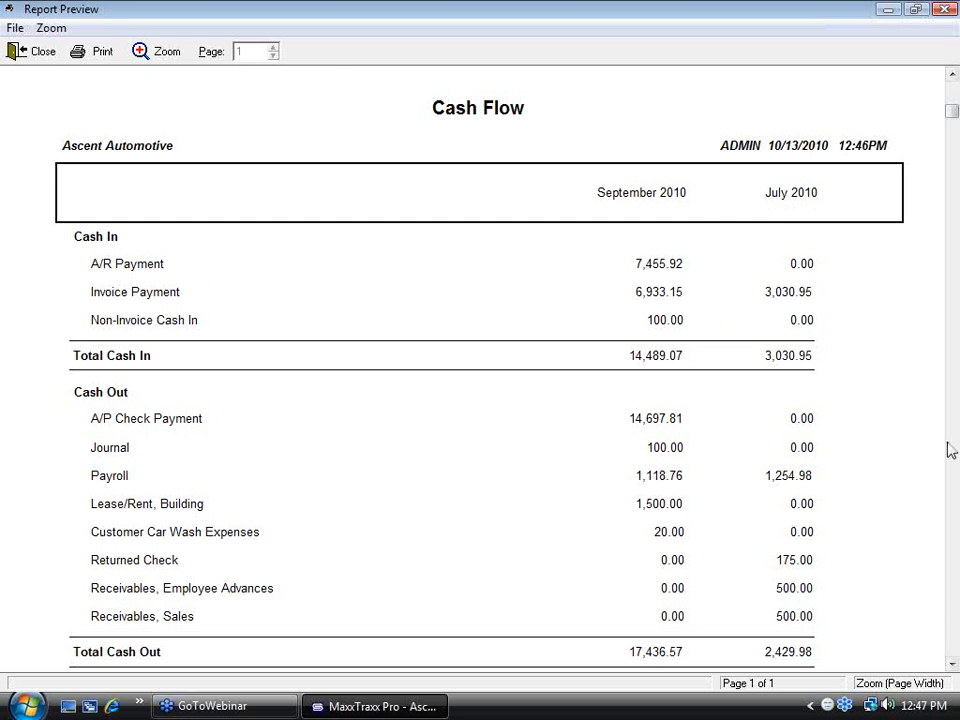
{"action": "left_click", "coordinate": [952, 664]}
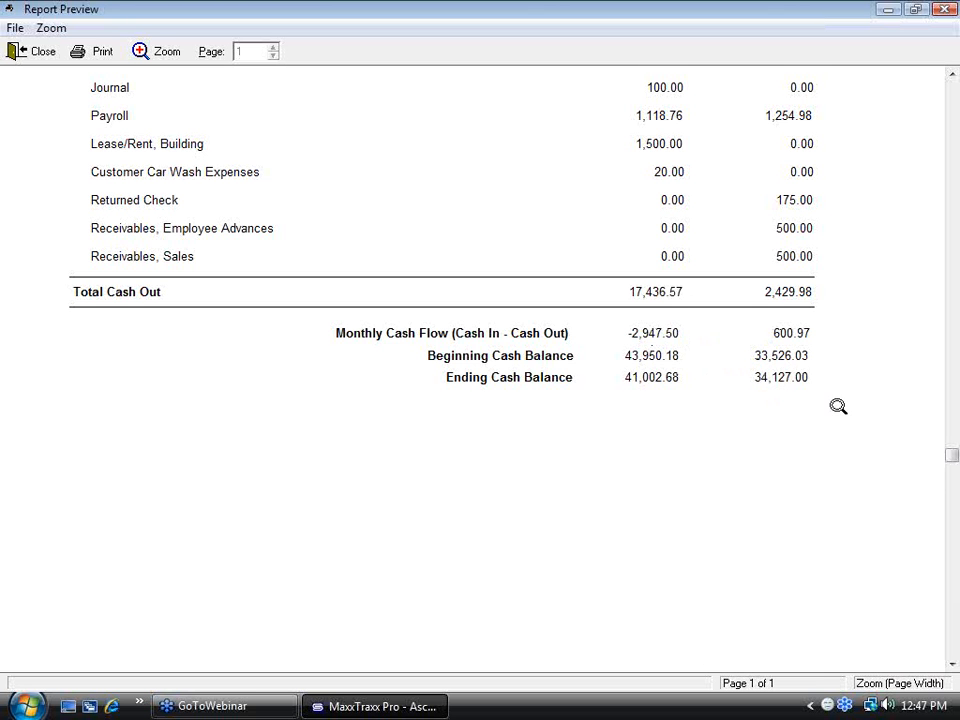
{"action": "left_click_drag", "start_coordinate": [951, 455], "coordinate": [951, 137]}
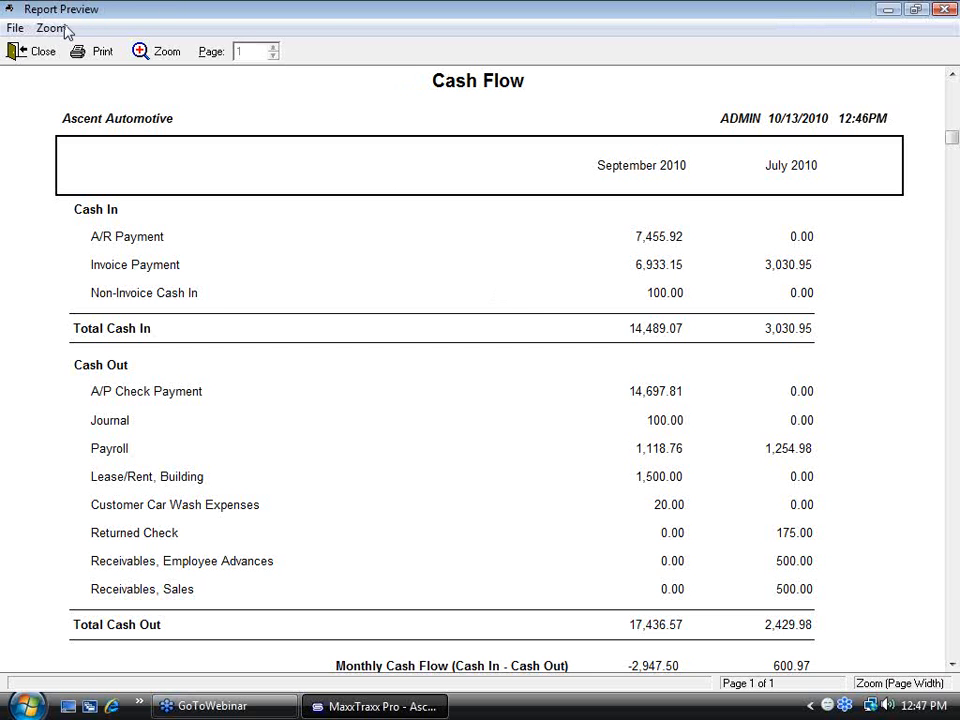
{"action": "left_click", "coordinate": [32, 52]}
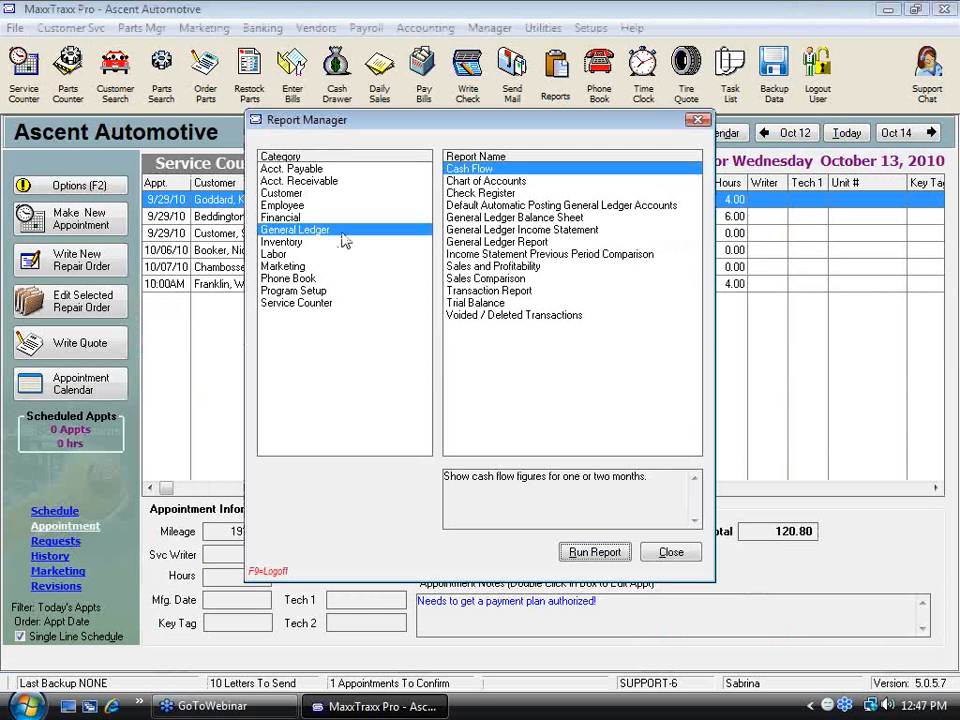
Run the Chart of Accounts report, view its first page enlarged, and close the preview.
{"action": "left_click", "coordinate": [525, 230]}
{"action": "left_click", "coordinate": [530, 218]}
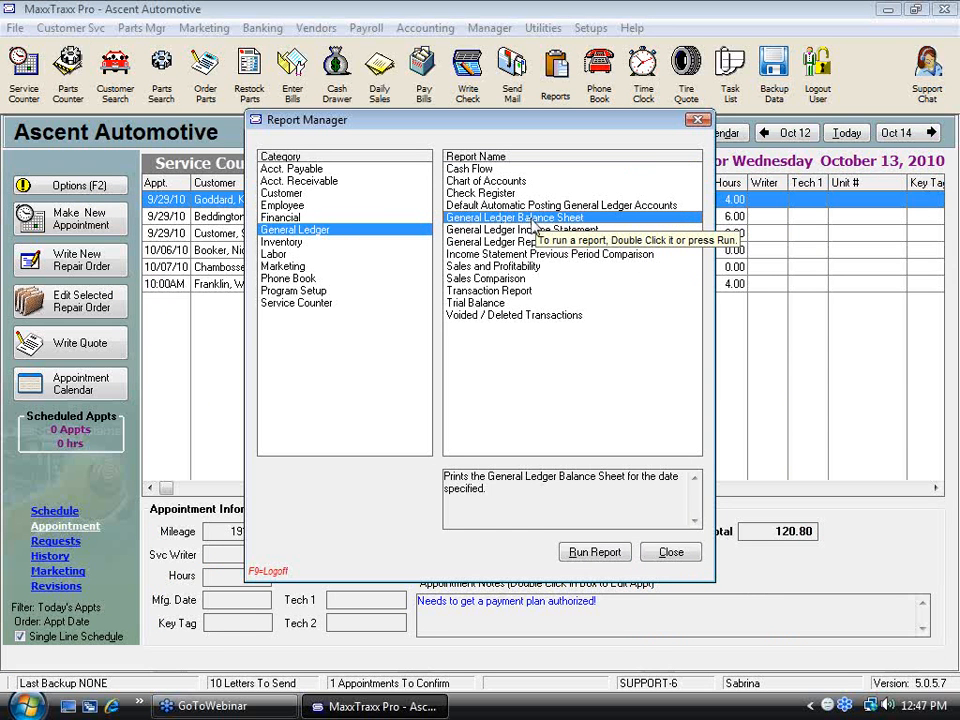
{"action": "left_click", "coordinate": [520, 182]}
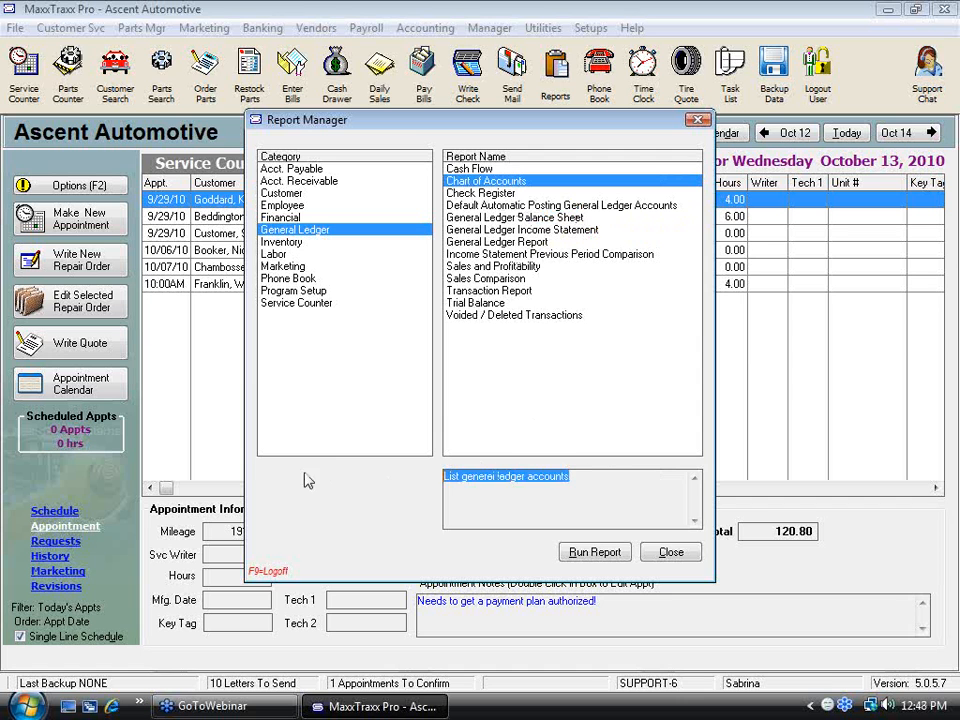
{"action": "double_click", "coordinate": [472, 183]}
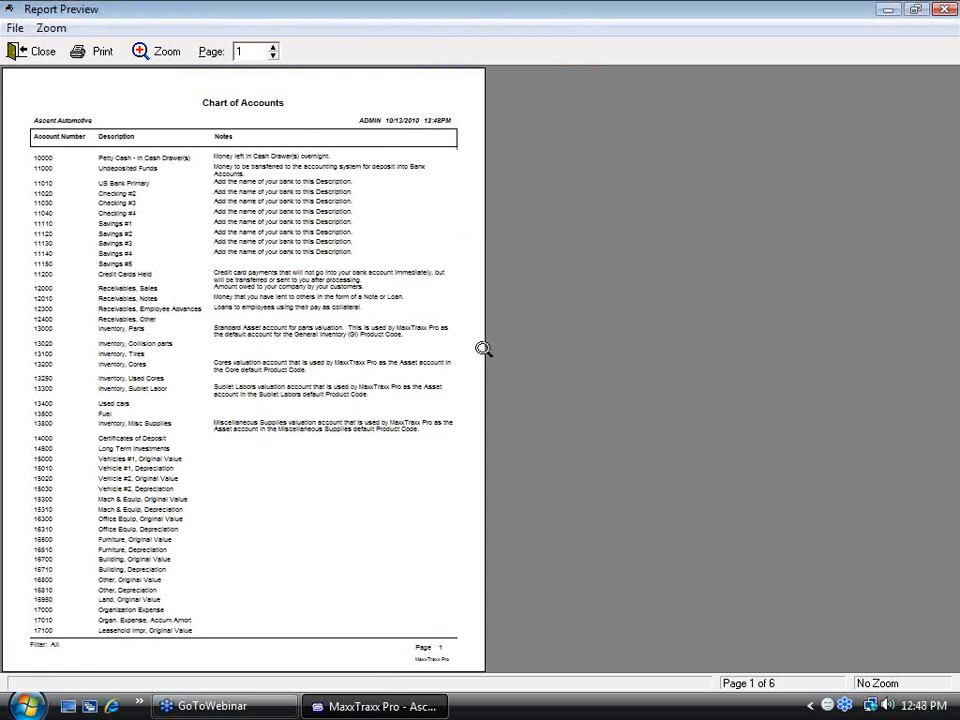
{"action": "left_click", "coordinate": [279, 399]}
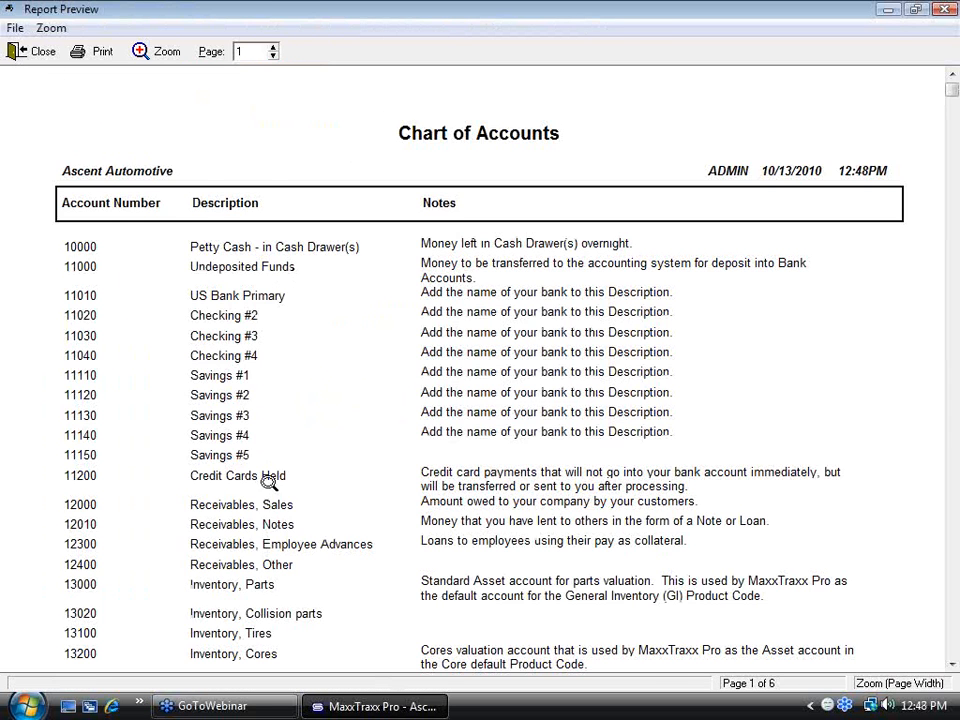
{"action": "left_click", "coordinate": [36, 51]}
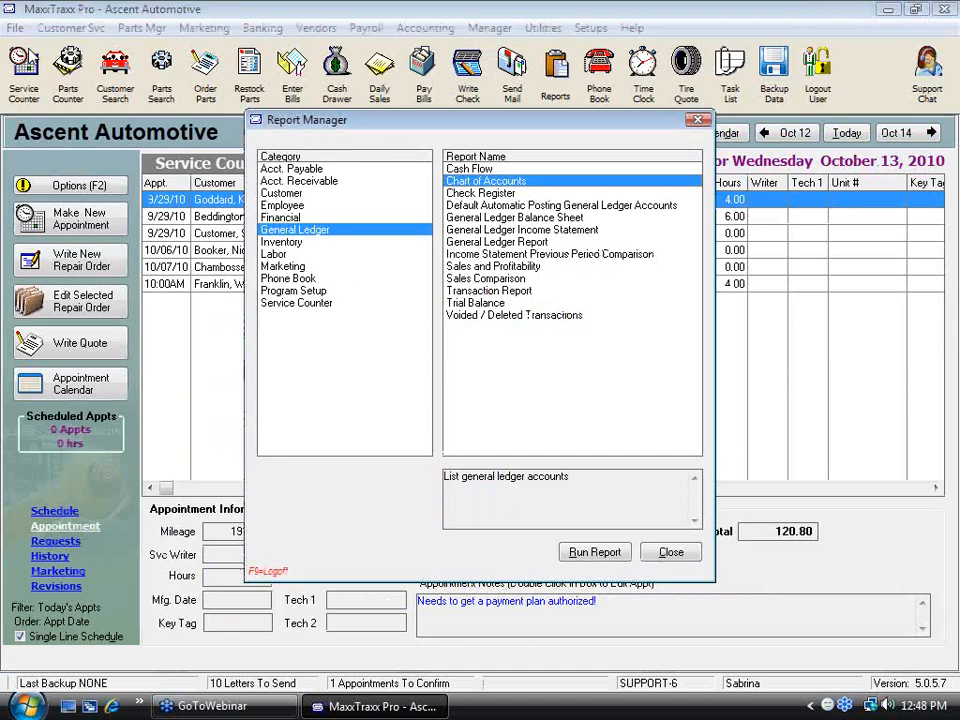
Reopen the Chart of Accounts report to read the account numbers, descriptions and notes at page width, and close it.
{"action": "double_click", "coordinate": [489, 186]}
{"action": "left_click", "coordinate": [246, 397]}
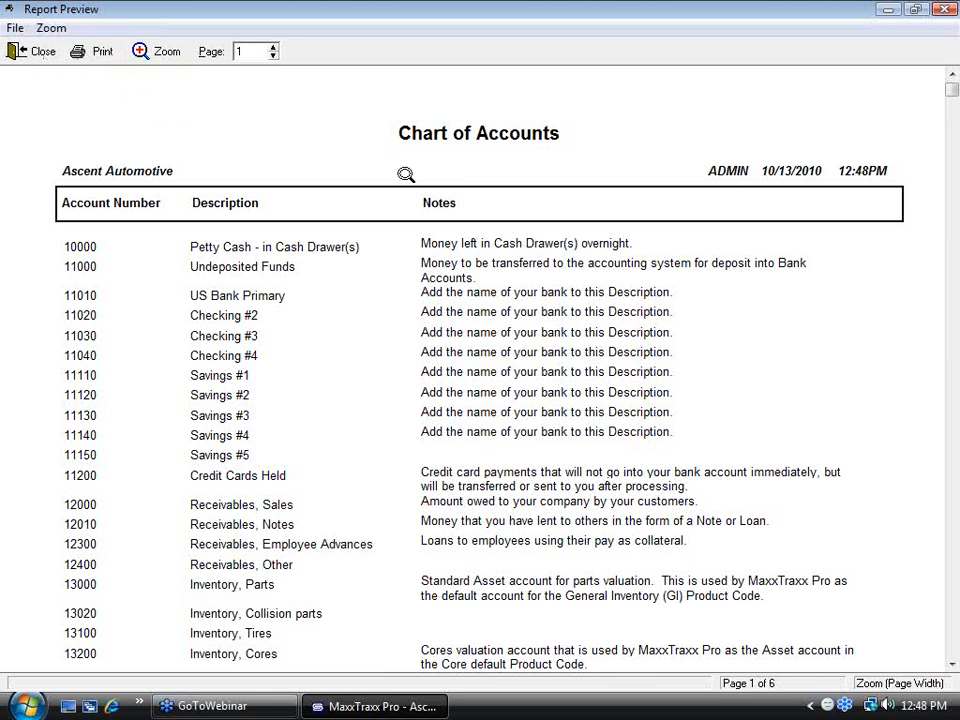
{"action": "left_click", "coordinate": [40, 53]}
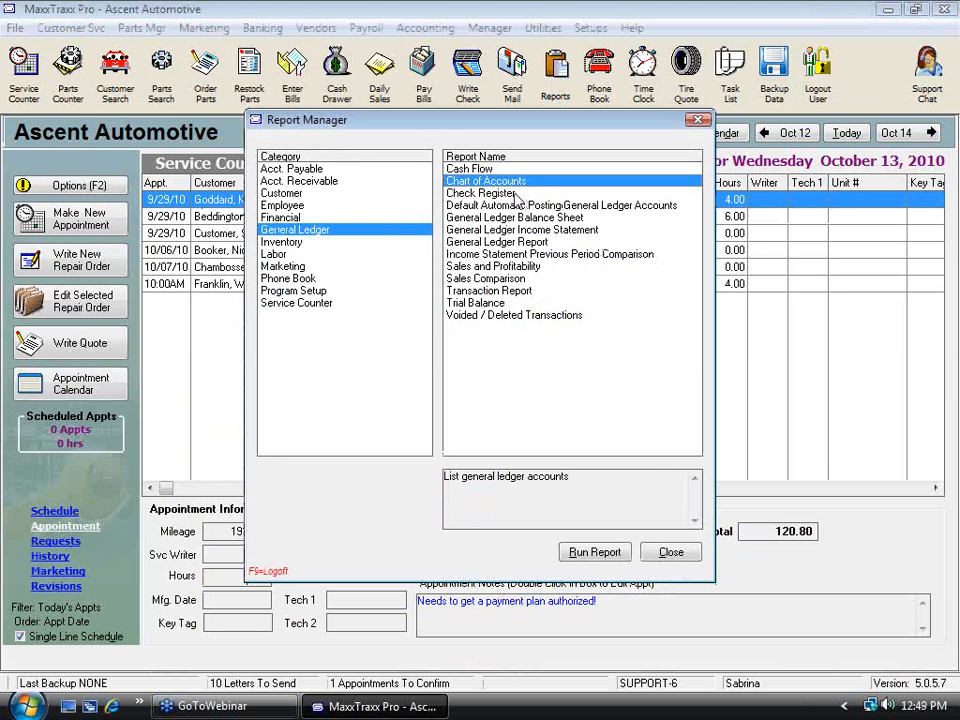
Open the Check Register report filter and set its beginning report date to 9/01/2010.
{"action": "left_click", "coordinate": [509, 194]}
{"action": "double_click", "coordinate": [509, 196]}
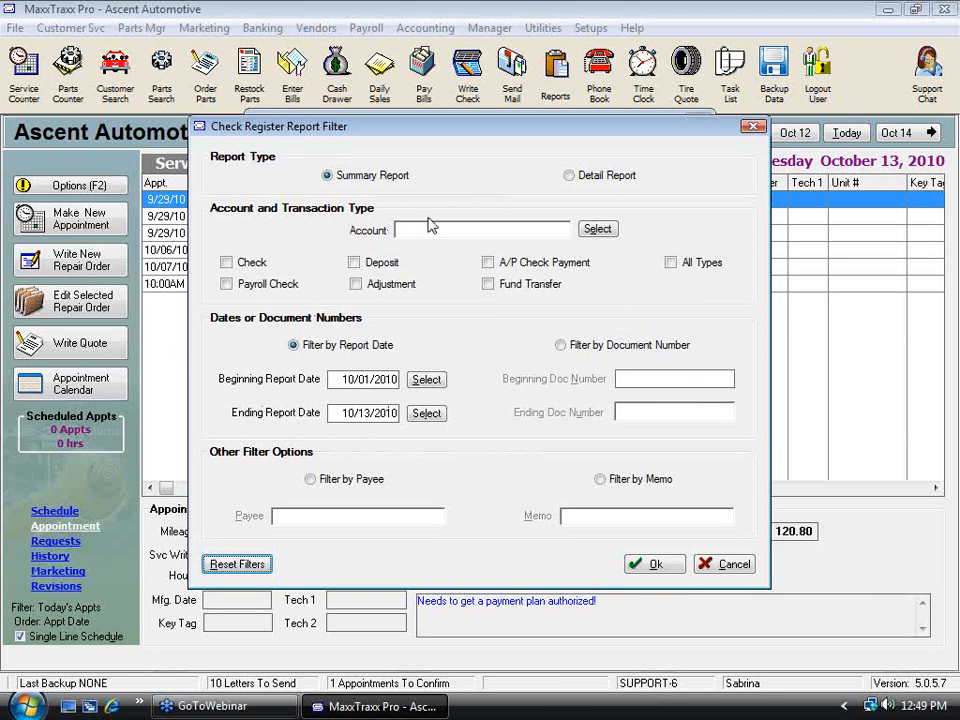
{"action": "left_click", "coordinate": [427, 381]}
{"action": "left_click", "coordinate": [490, 273]}
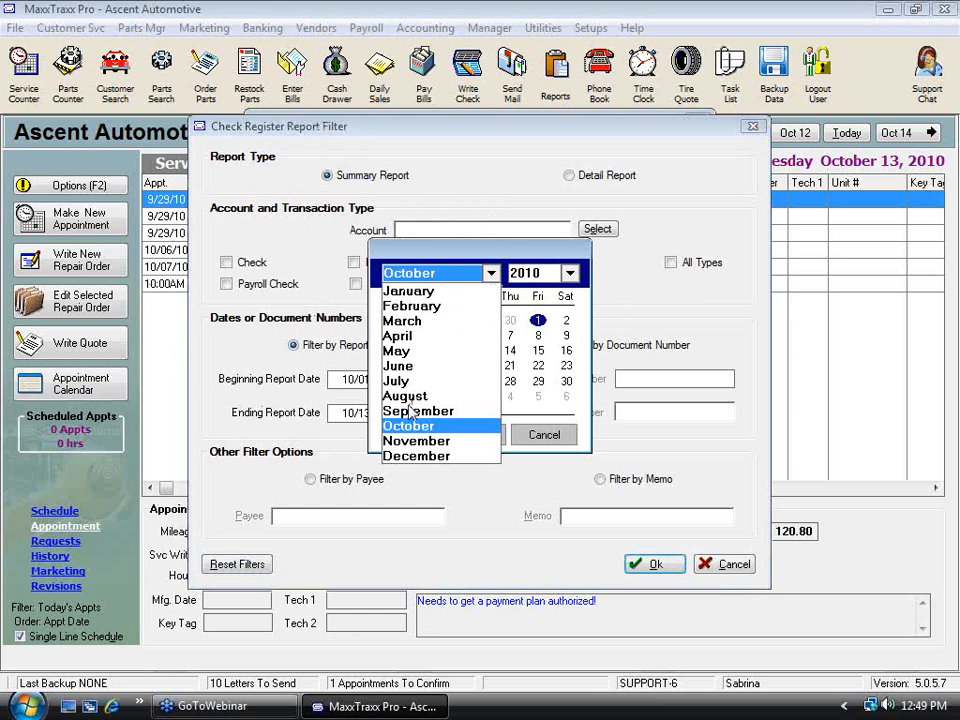
{"action": "left_click", "coordinate": [412, 411]}
{"action": "left_click", "coordinate": [466, 434]}
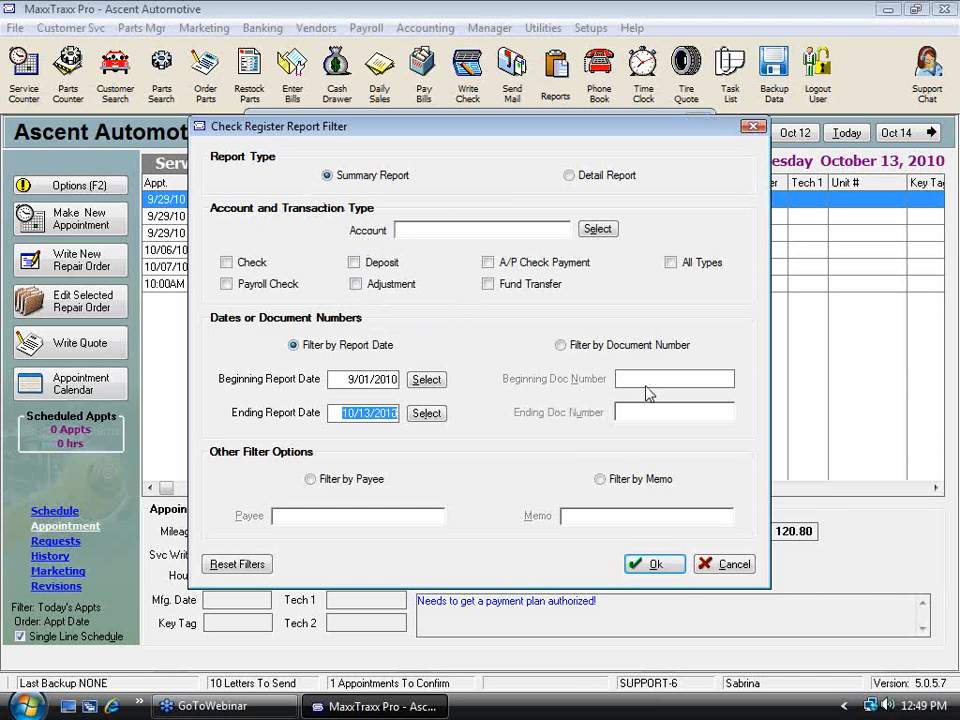
Filter the check register to the US Bank Primary account with the Check and Deposit transaction types.
{"action": "left_click", "coordinate": [657, 570]}
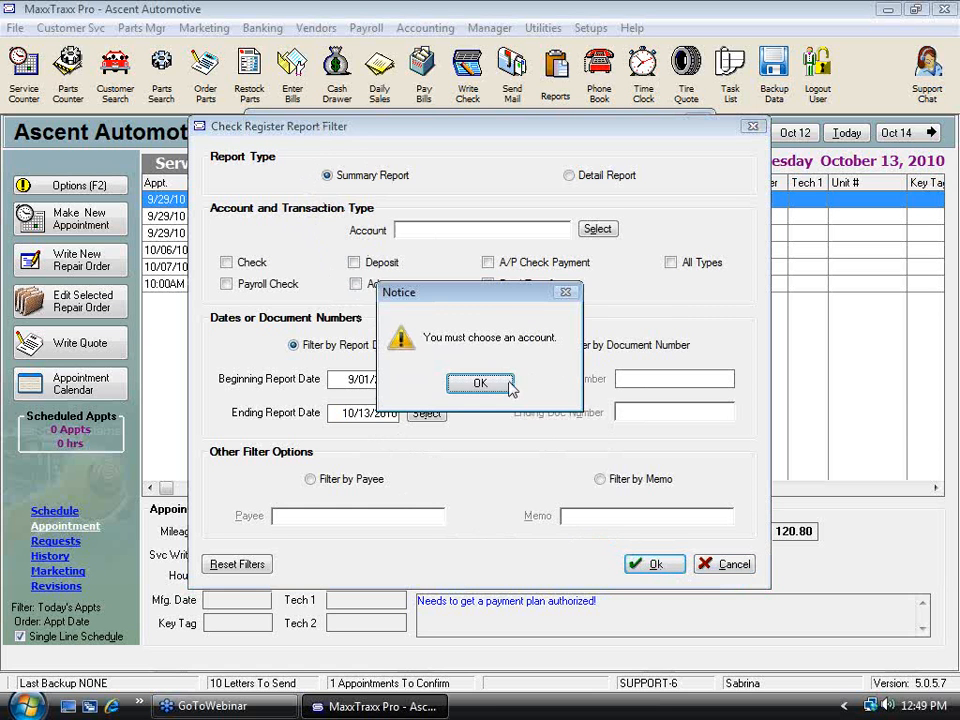
{"action": "key", "text": "Return"}
{"action": "left_click", "coordinate": [598, 229]}
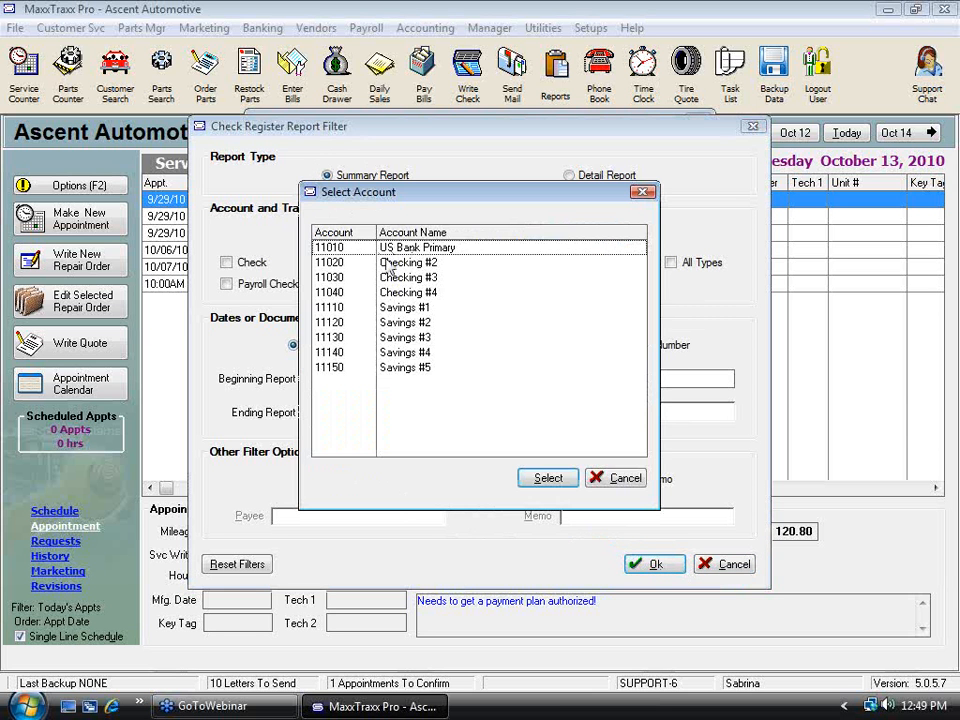
{"action": "left_click", "coordinate": [544, 480]}
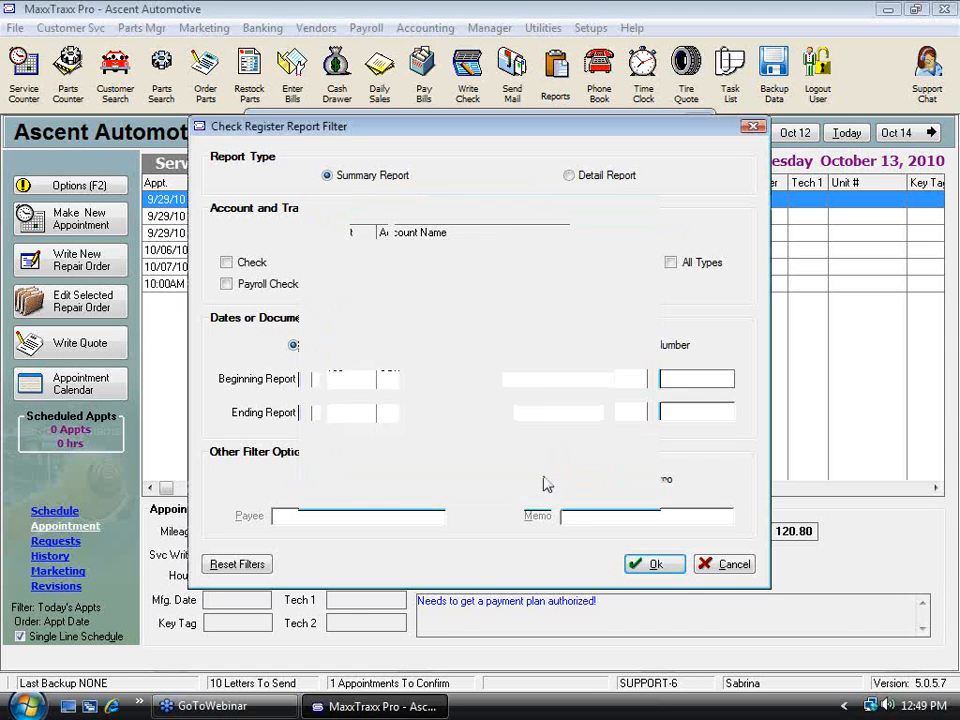
{"action": "left_click", "coordinate": [668, 567]}
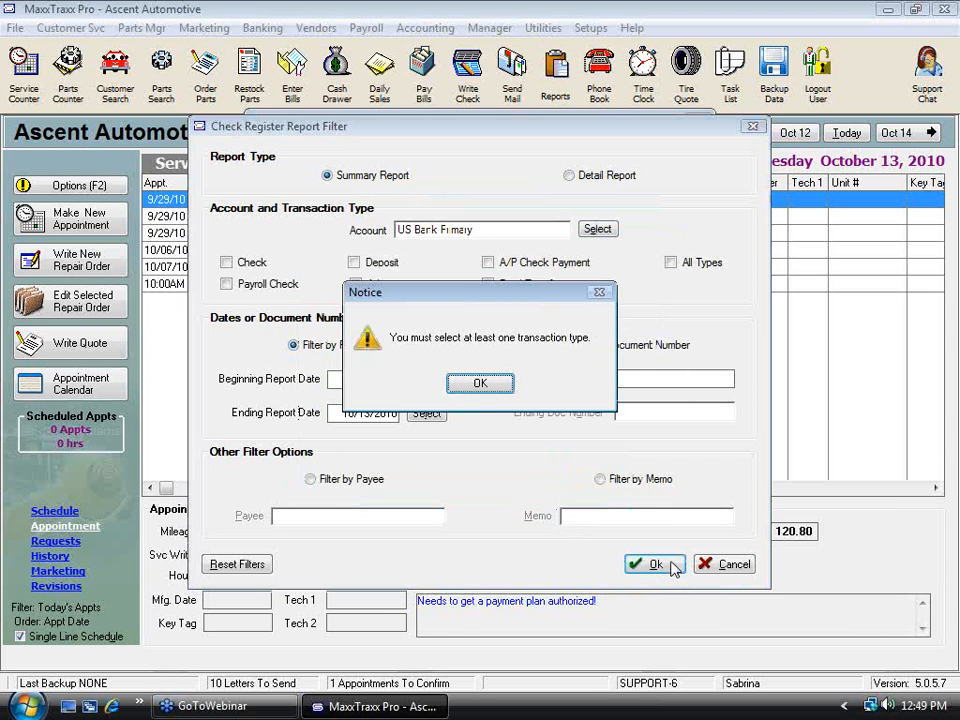
{"action": "left_click", "coordinate": [505, 384]}
{"action": "left_click", "coordinate": [226, 262]}
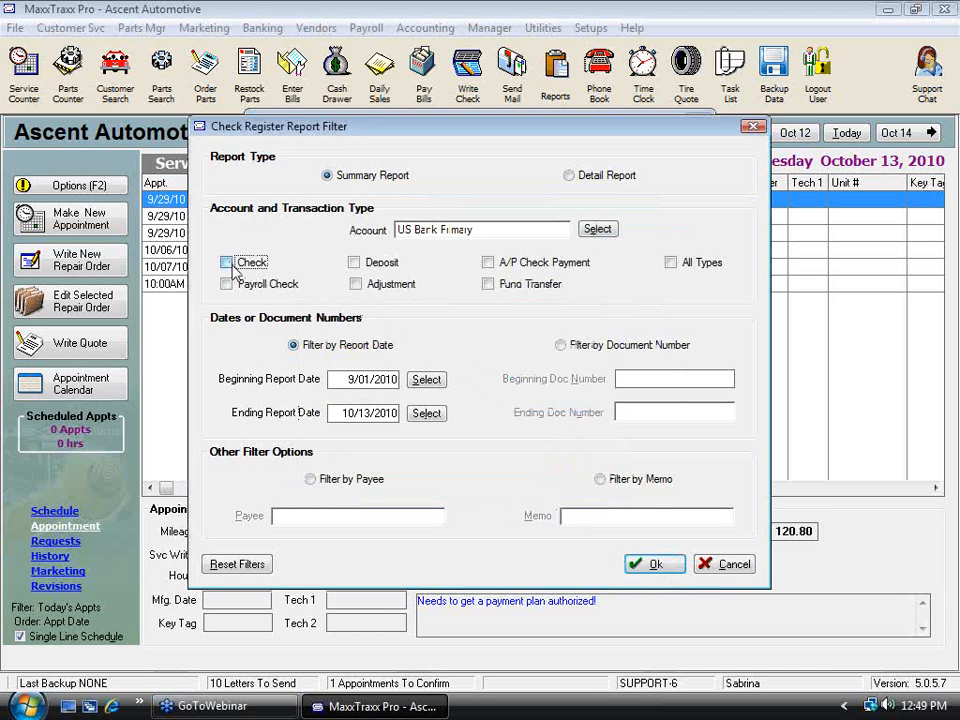
{"action": "left_click", "coordinate": [354, 262]}
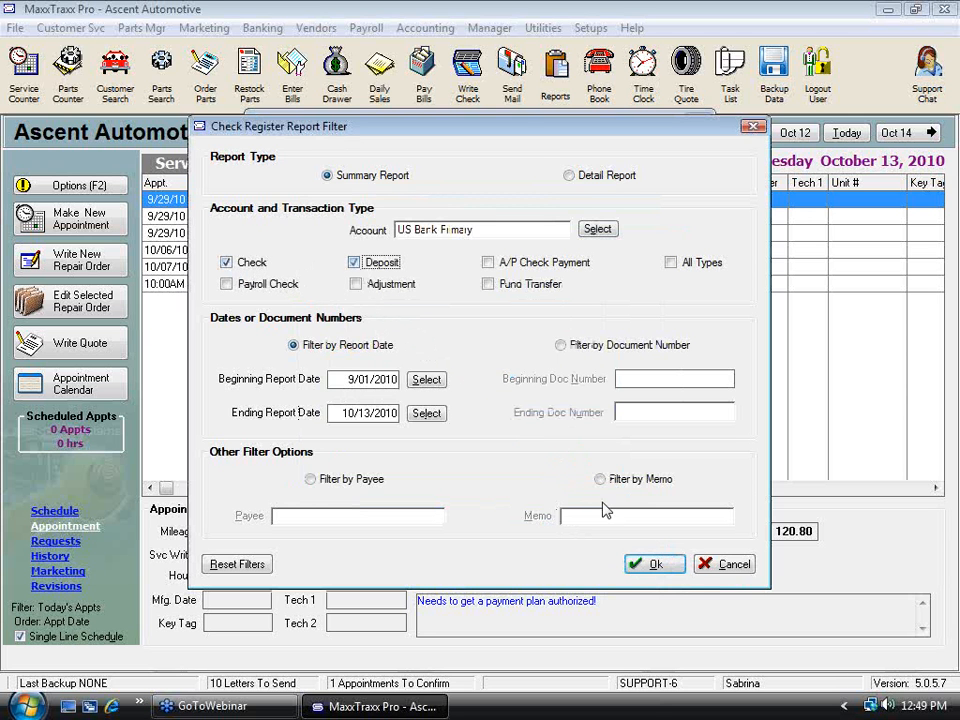
Run the Check Register summary report, read its transactions and totals at page width, and close the preview.
{"action": "left_click", "coordinate": [655, 566]}
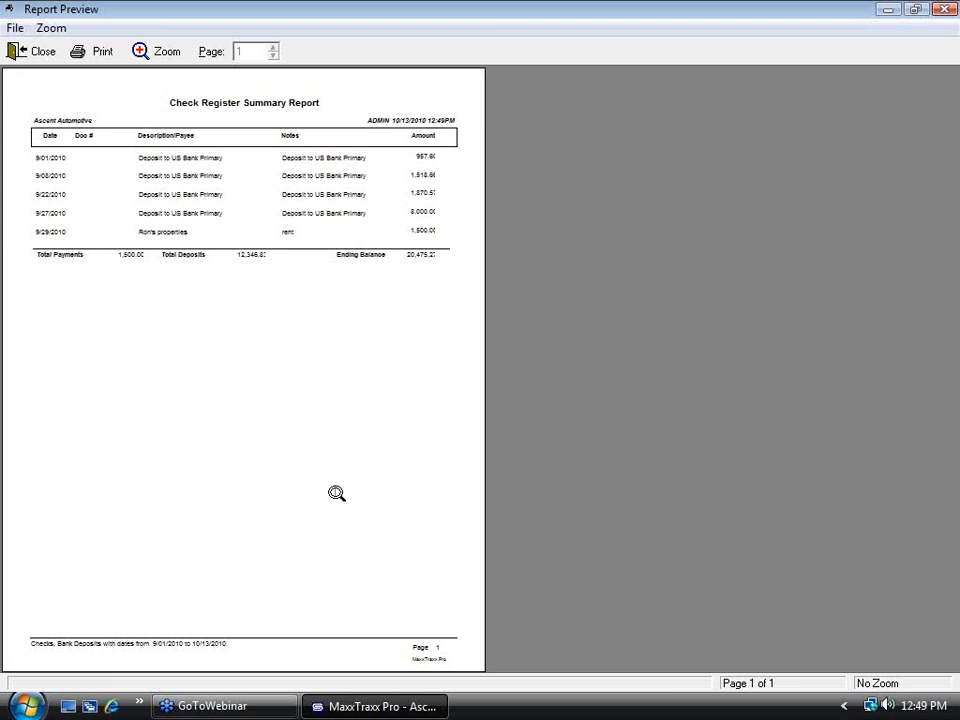
{"action": "left_click", "coordinate": [336, 491]}
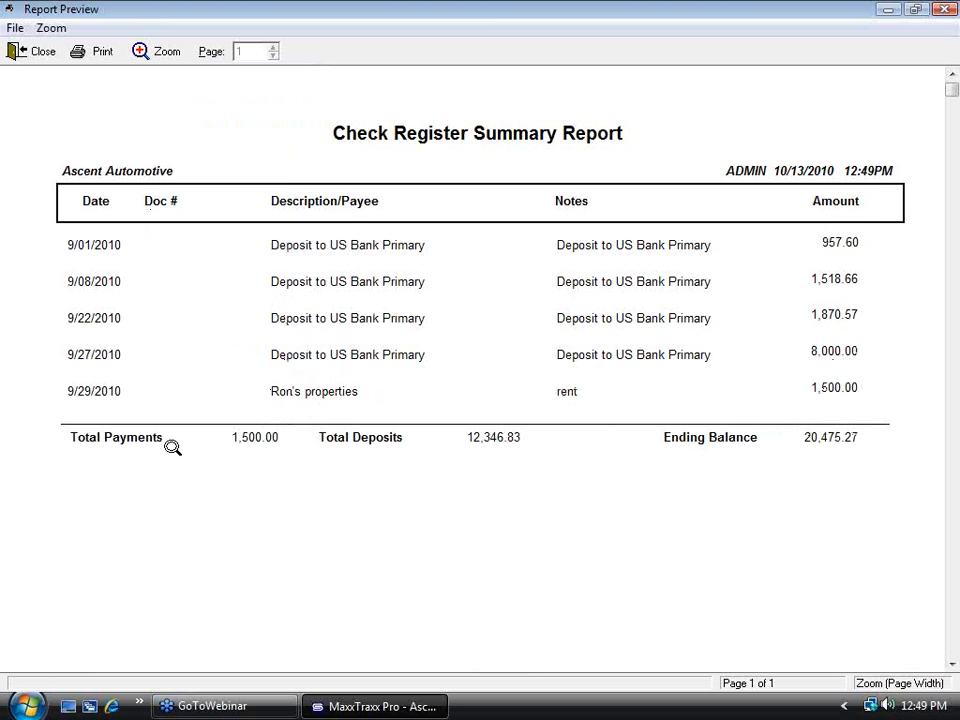
{"action": "left_click", "coordinate": [38, 54]}
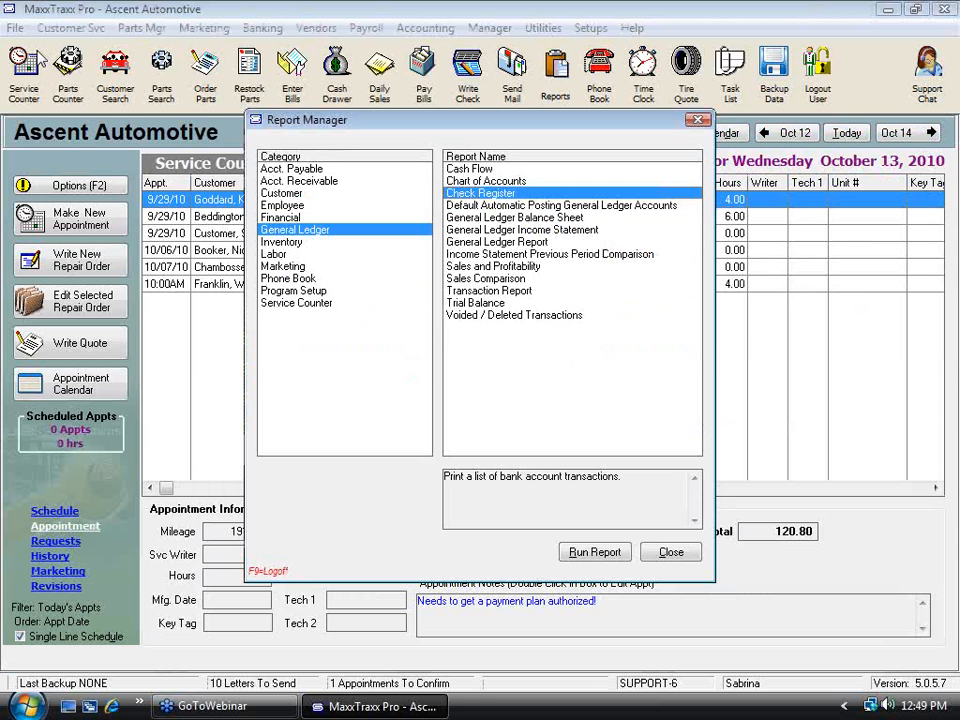
Run the Default Automatic Posting General Ledger Accounts report, read through its first page at page width, and close the preview.
{"action": "left_click", "coordinate": [482, 205]}
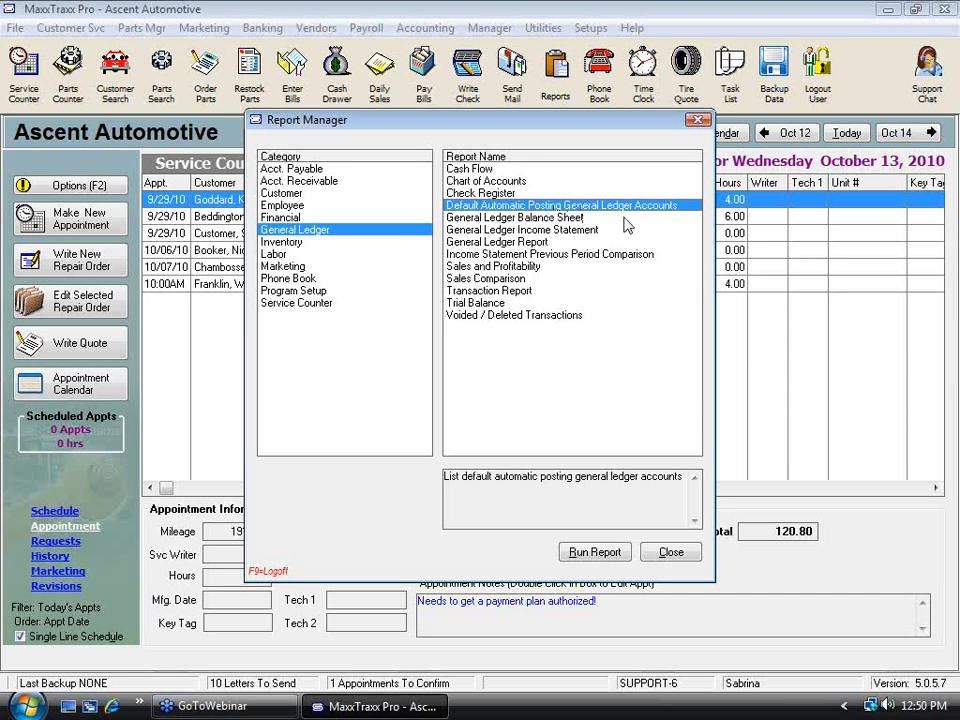
{"action": "double_click", "coordinate": [551, 206]}
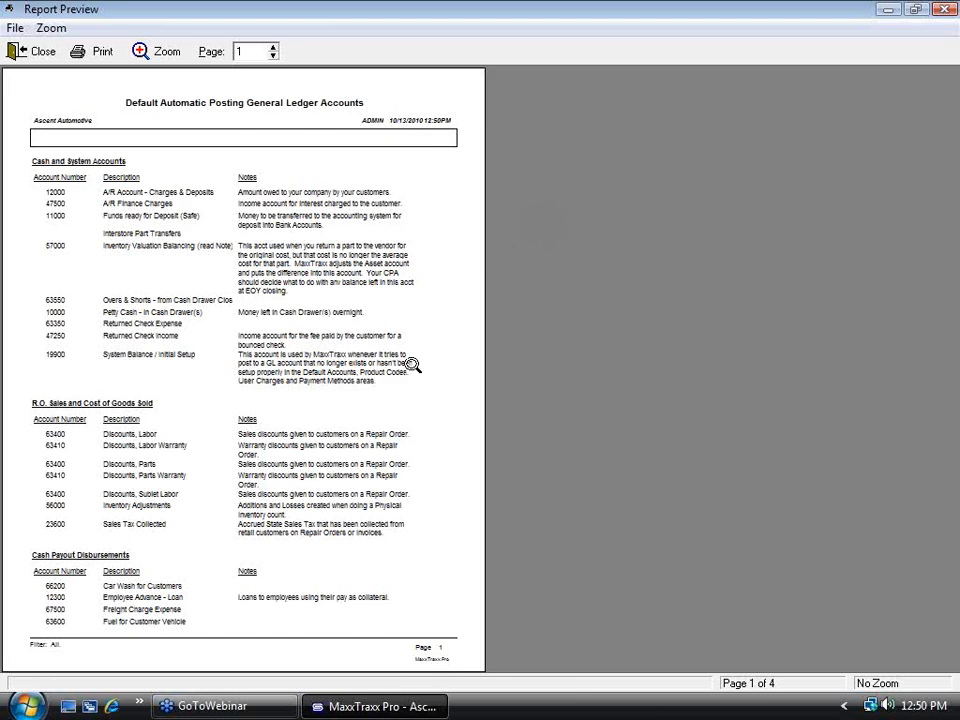
{"action": "left_click", "coordinate": [411, 366]}
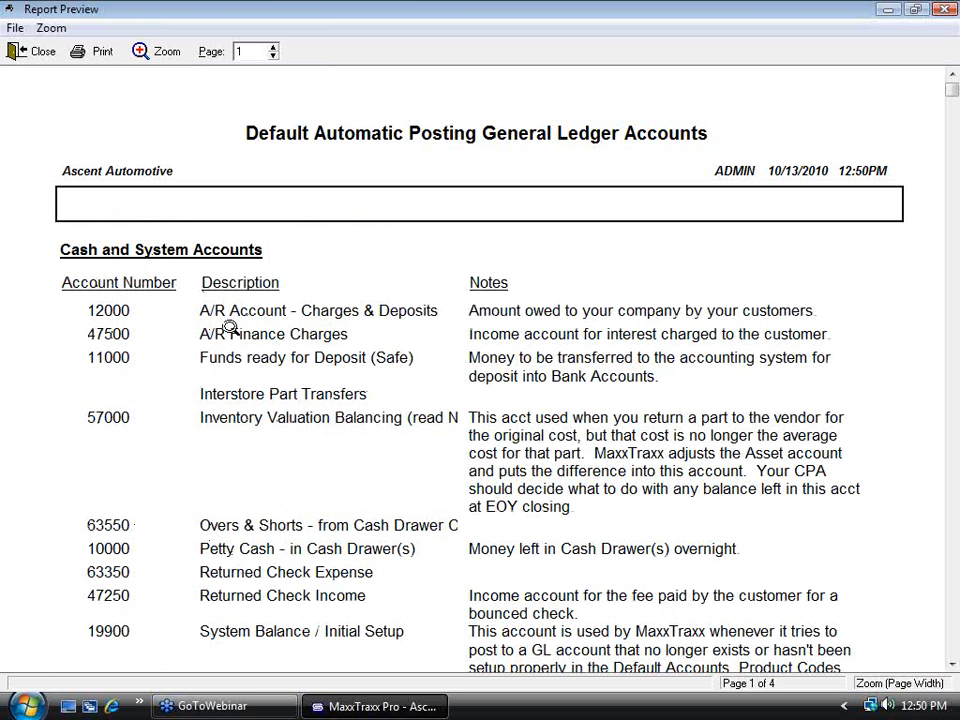
{"action": "left_click", "coordinate": [951, 665]}
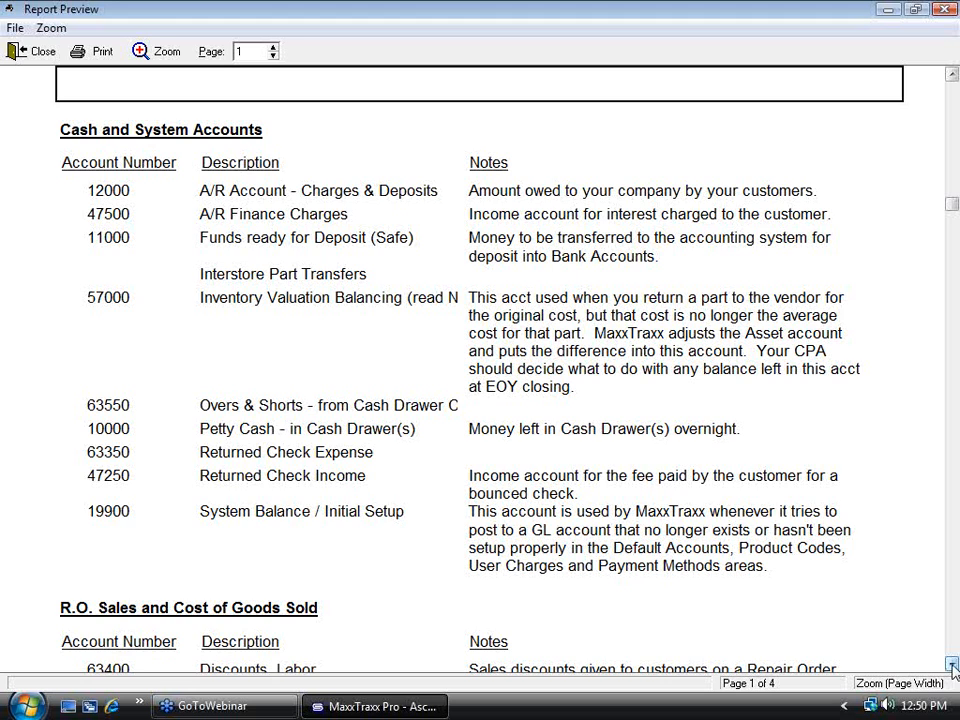
{"action": "left_click", "coordinate": [953, 665]}
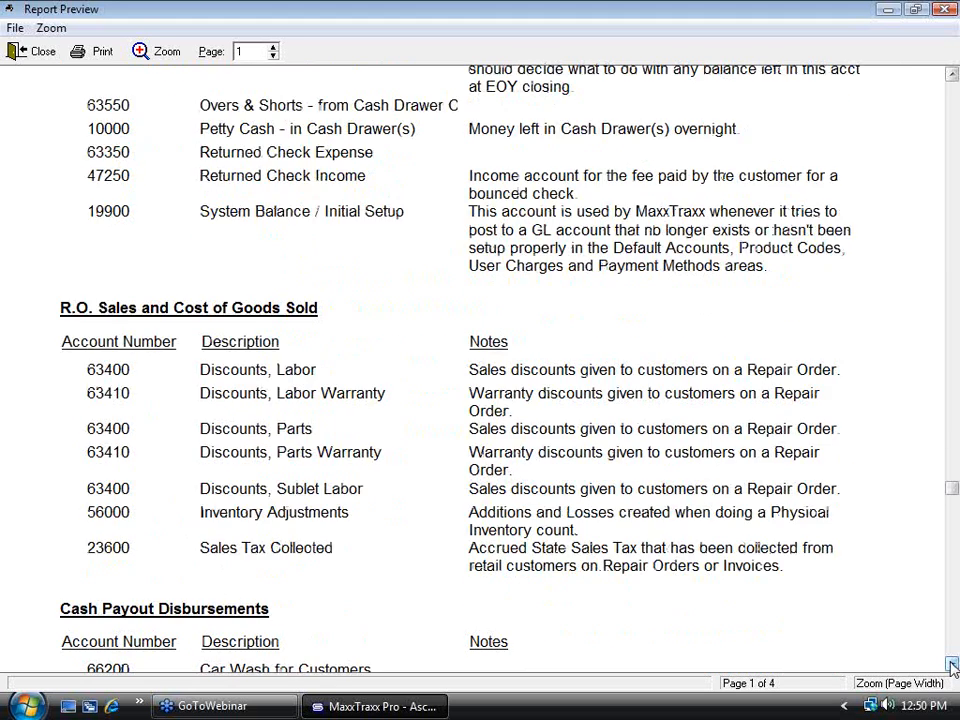
{"action": "left_click", "coordinate": [953, 665]}
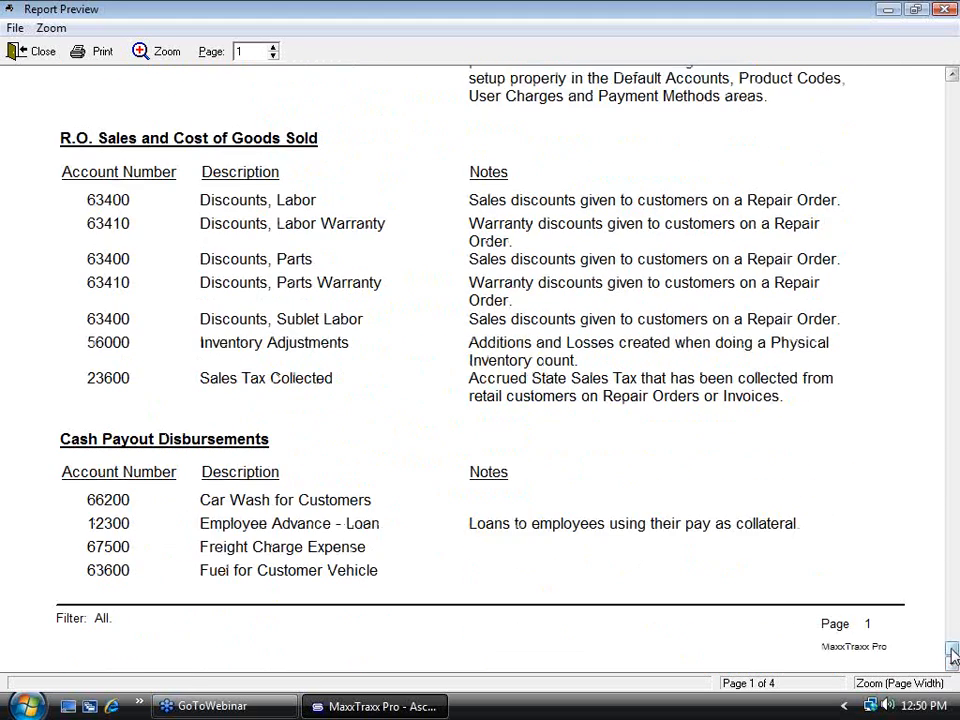
{"action": "left_click_drag", "start_coordinate": [951, 651], "coordinate": [945, 90]}
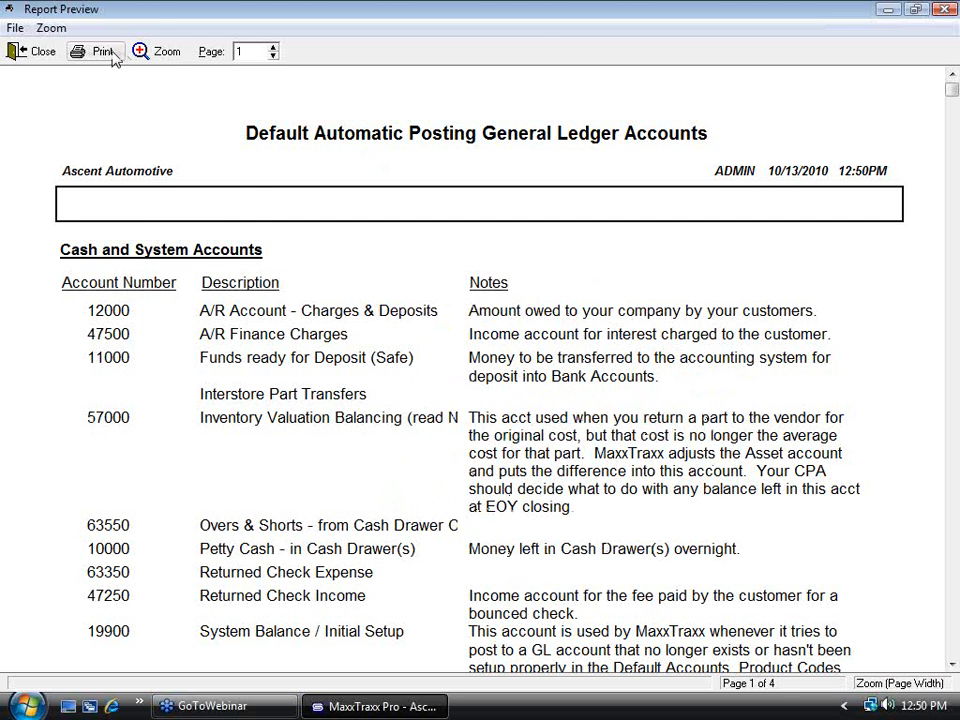
{"action": "left_click", "coordinate": [36, 52]}
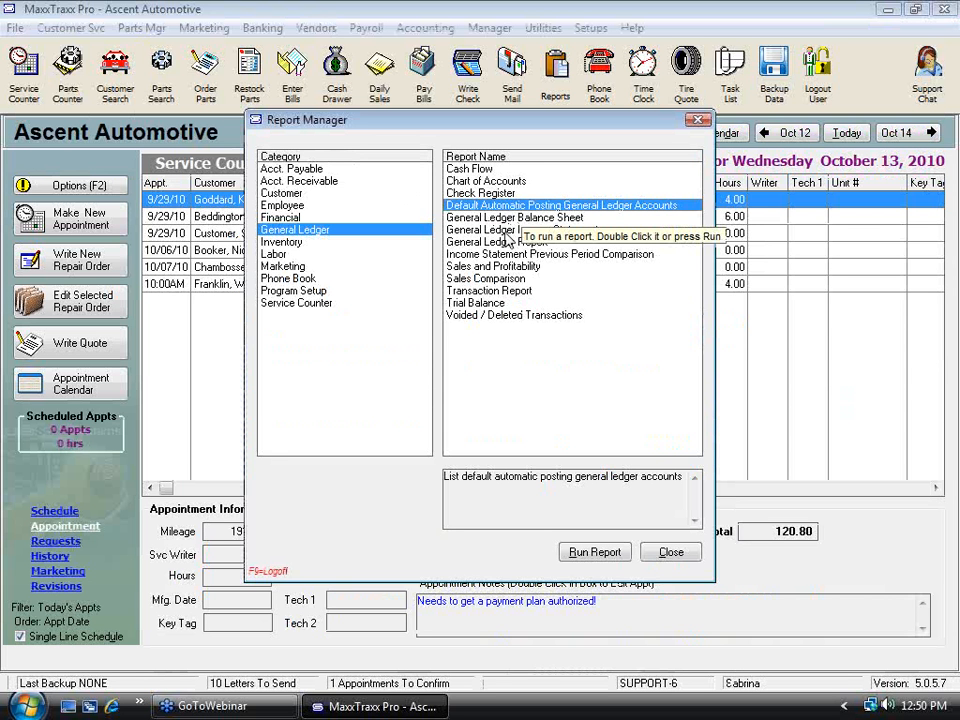
Run the General Ledger Balance Sheet report for the report date 10/13/2010.
{"action": "key", "text": "Down"}
{"action": "key", "text": "Down"}
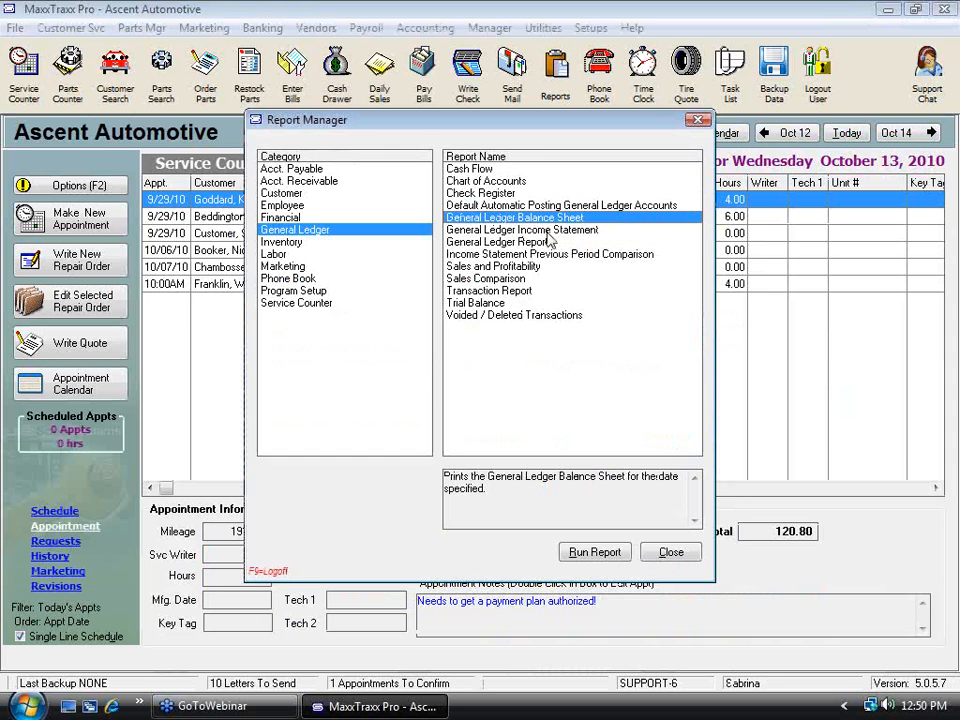
{"action": "key", "text": "Up"}
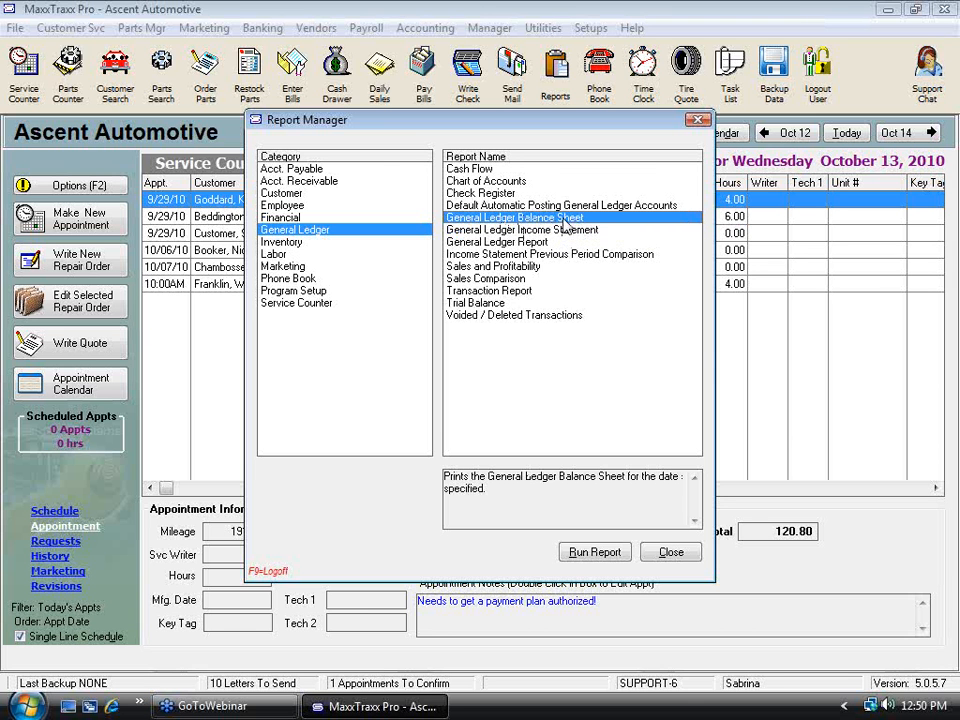
{"action": "double_click", "coordinate": [563, 219]}
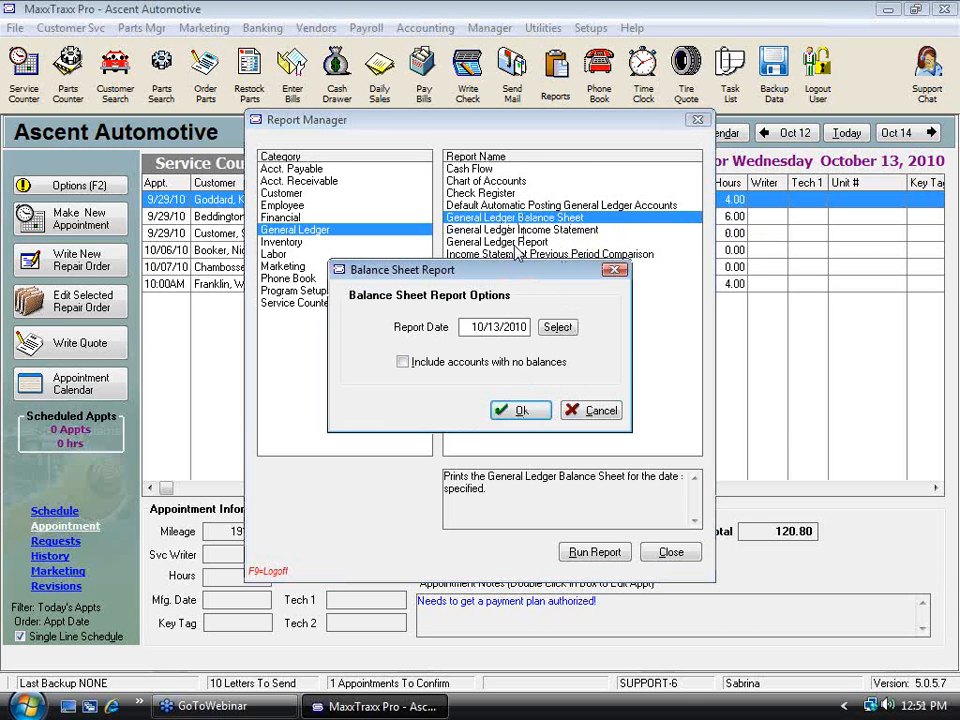
{"action": "left_click", "coordinate": [522, 411]}
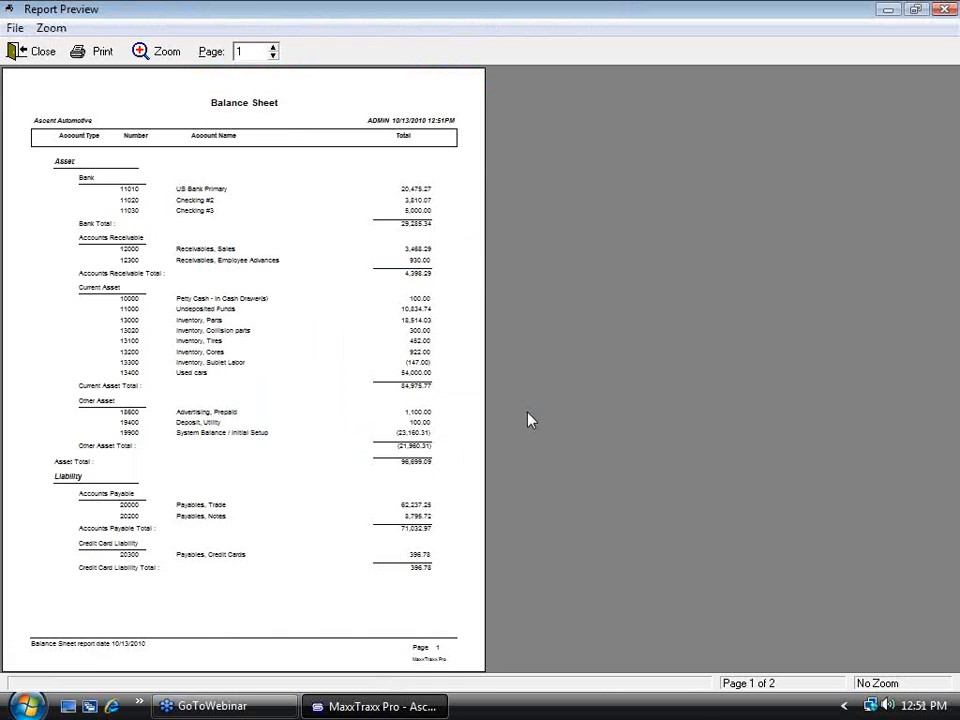
Examine the asset, liability and equity sections on both pages of the Balance Sheet at page width, and close the preview.
{"action": "left_click", "coordinate": [350, 302]}
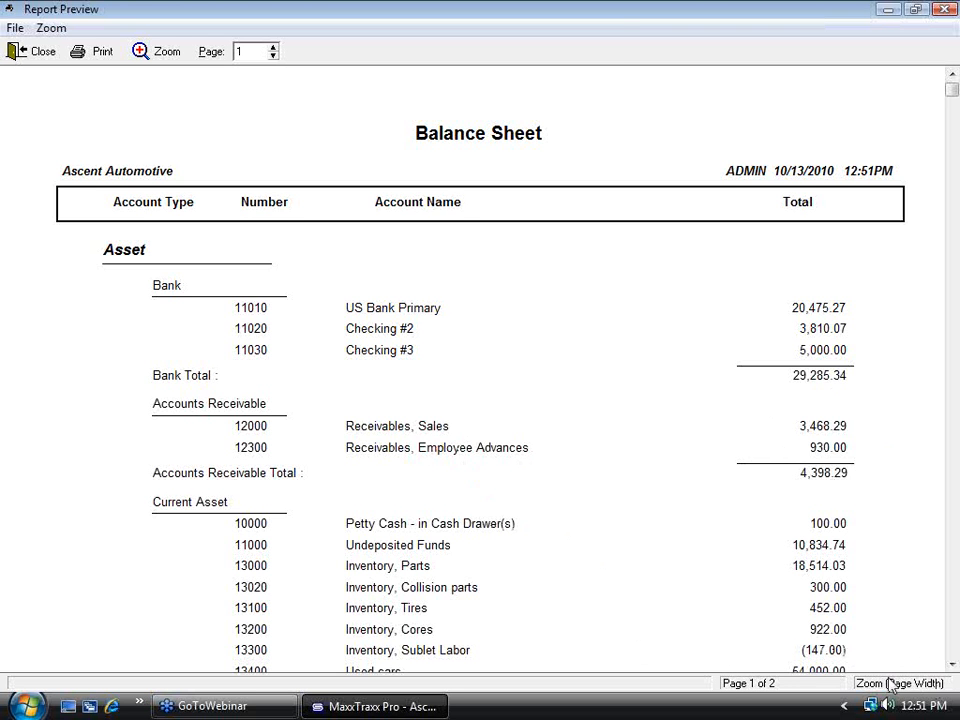
{"action": "left_click", "coordinate": [951, 665]}
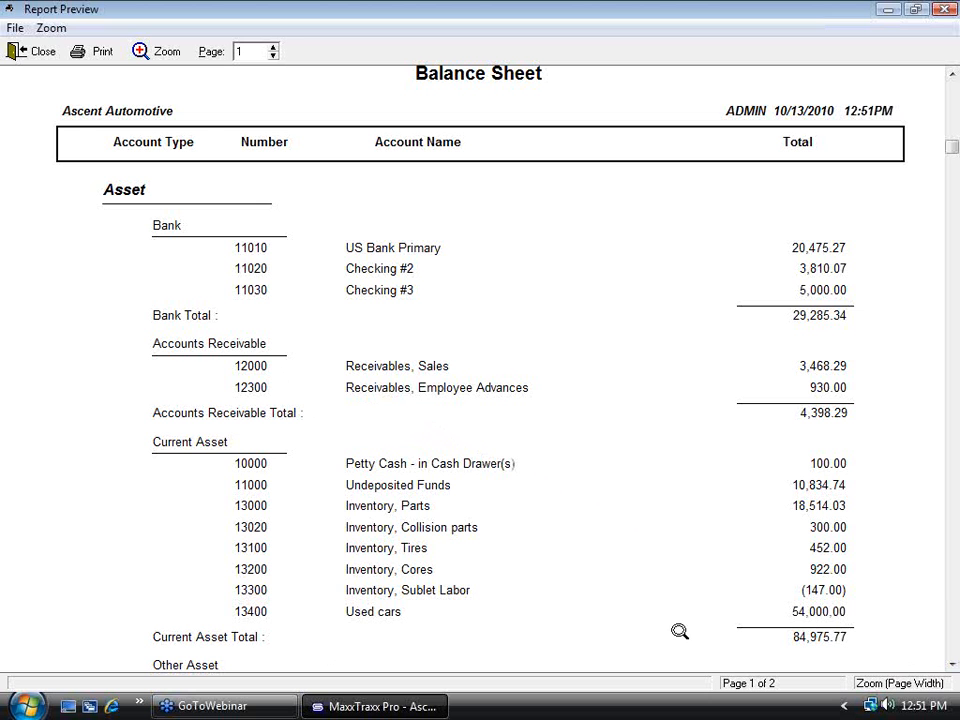
{"action": "left_click", "coordinate": [951, 667]}
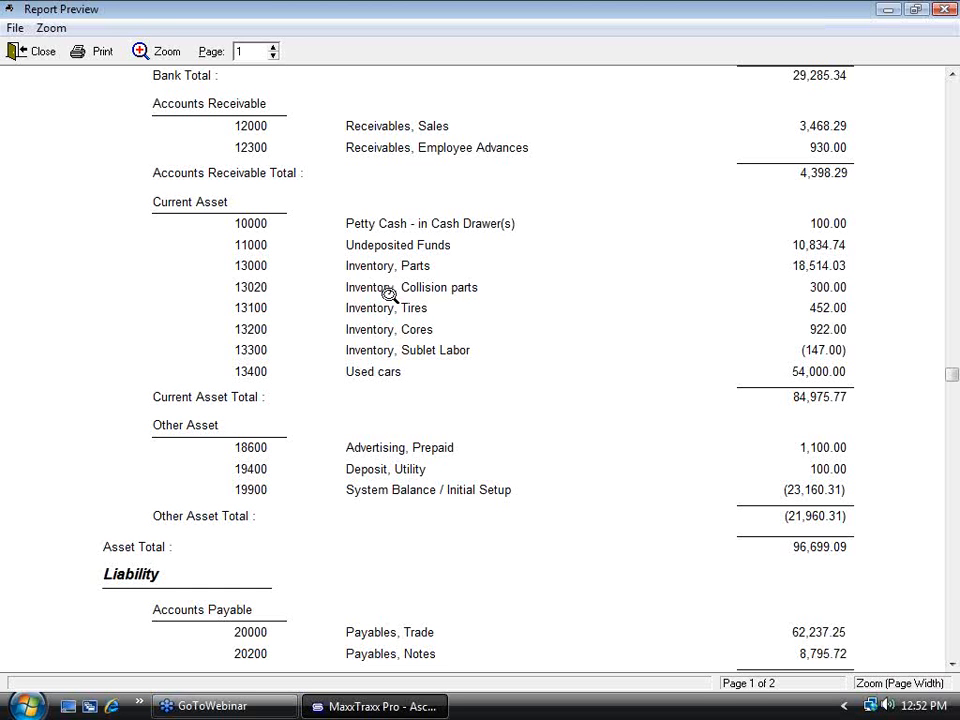
{"action": "left_click", "coordinate": [952, 665]}
{"action": "left_click", "coordinate": [952, 665]}
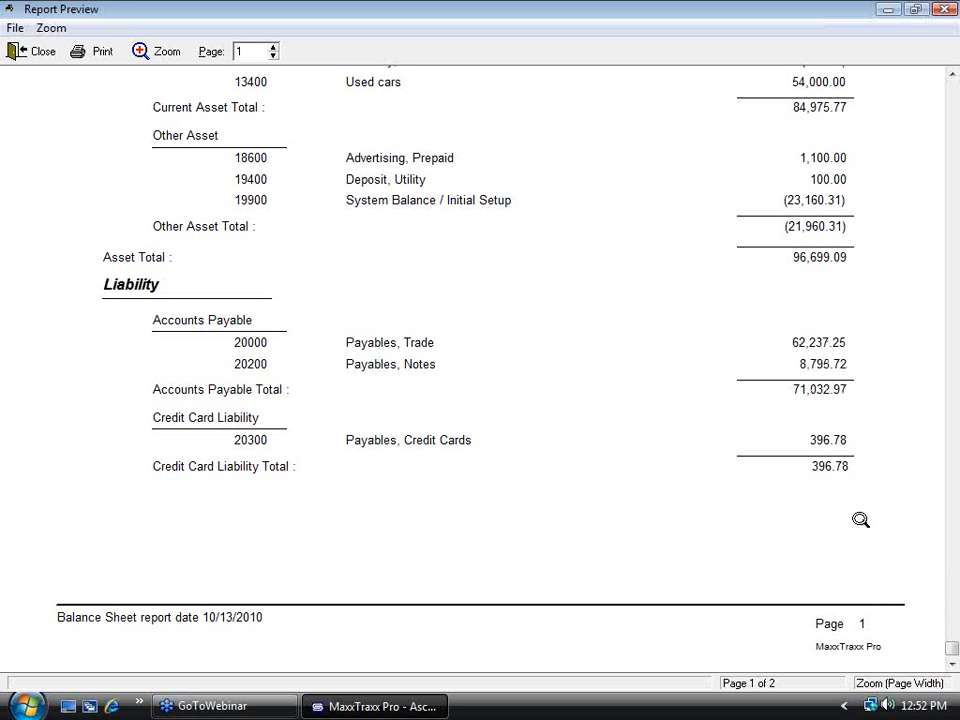
{"action": "left_click", "coordinate": [273, 47]}
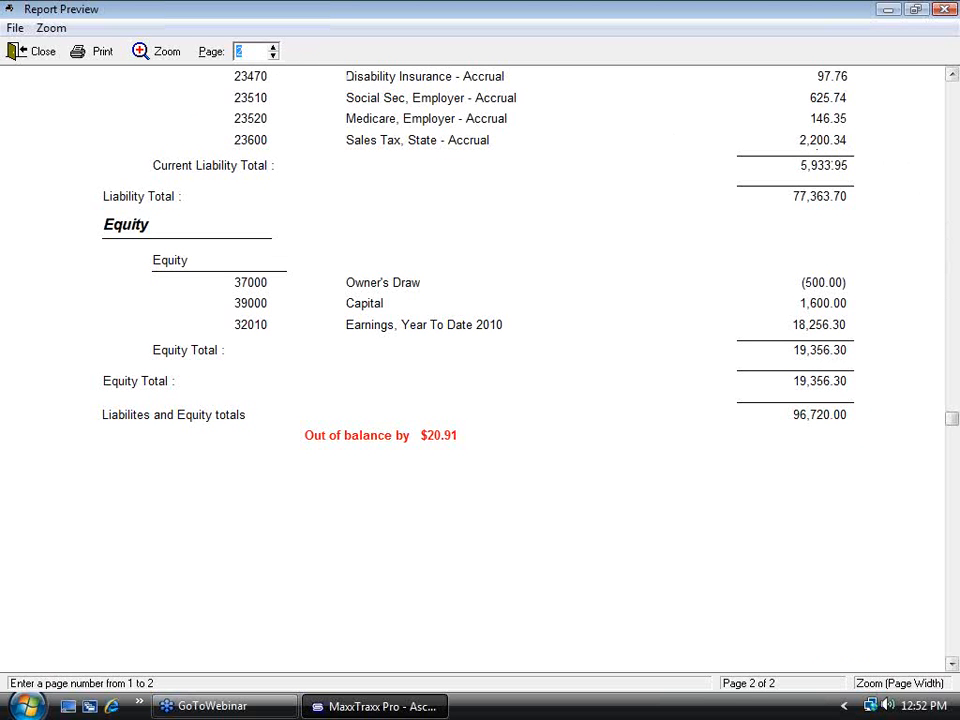
{"action": "left_click_drag", "start_coordinate": [951, 423], "coordinate": [930, 213]}
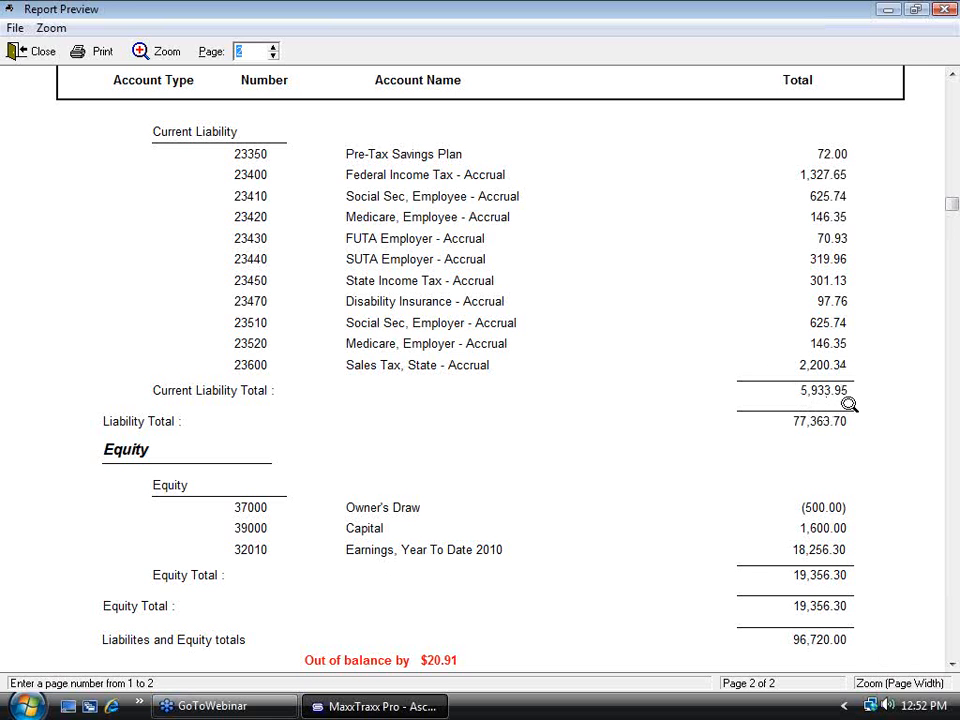
{"action": "left_click", "coordinate": [40, 51]}
Run the General Ledger Income Statement for the period 9/01/2010 to 10/13/2010.
{"action": "left_click", "coordinate": [555, 231]}
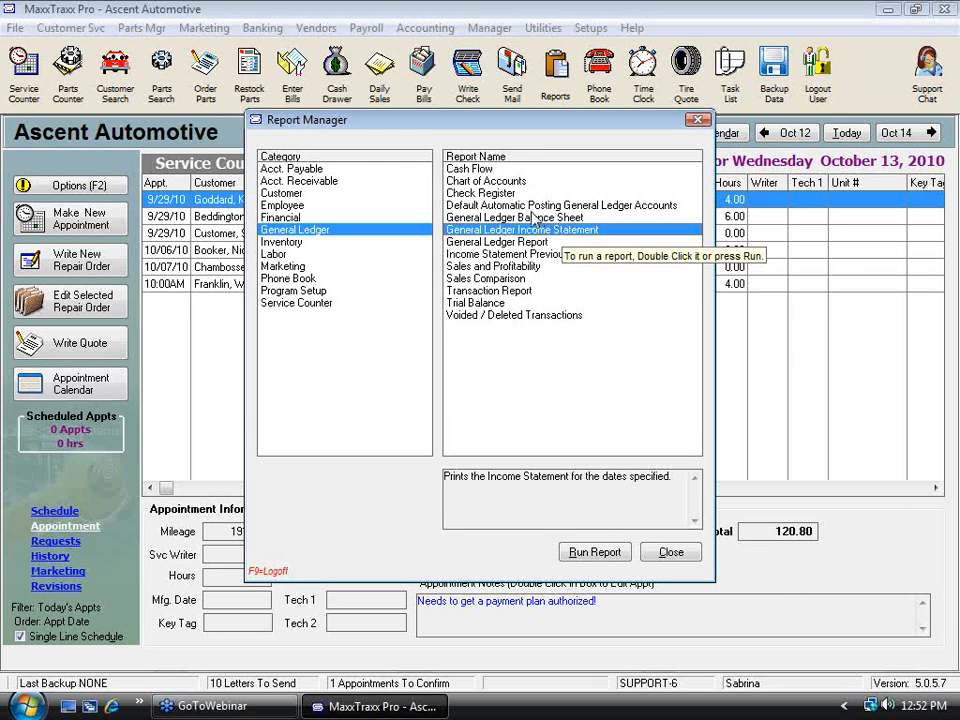
{"action": "left_click", "coordinate": [530, 218]}
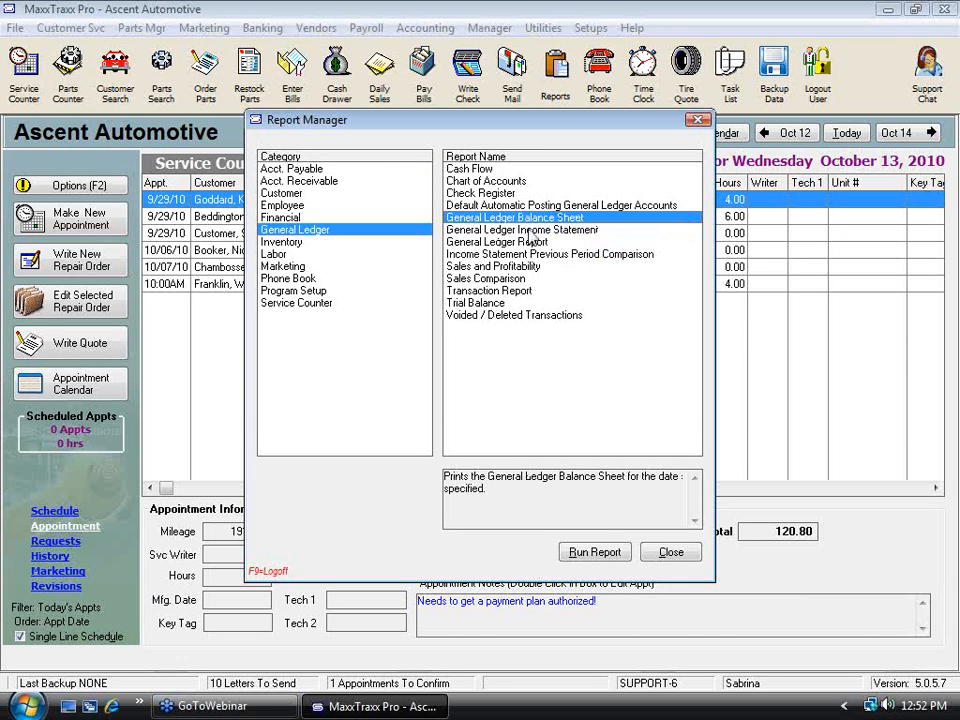
{"action": "double_click", "coordinate": [530, 230]}
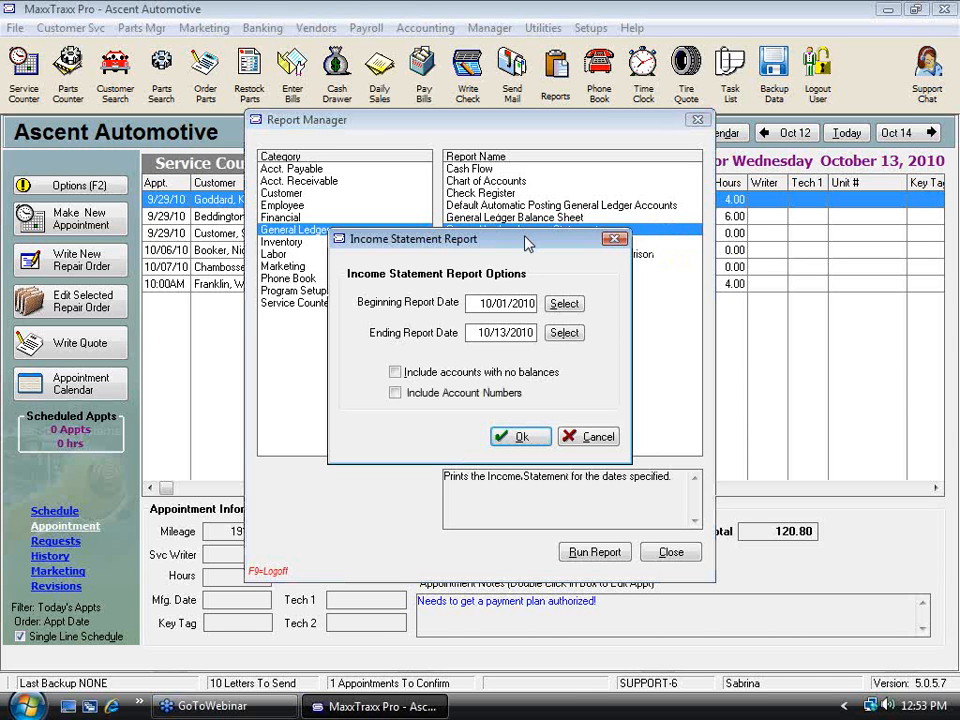
{"action": "left_click", "coordinate": [564, 304]}
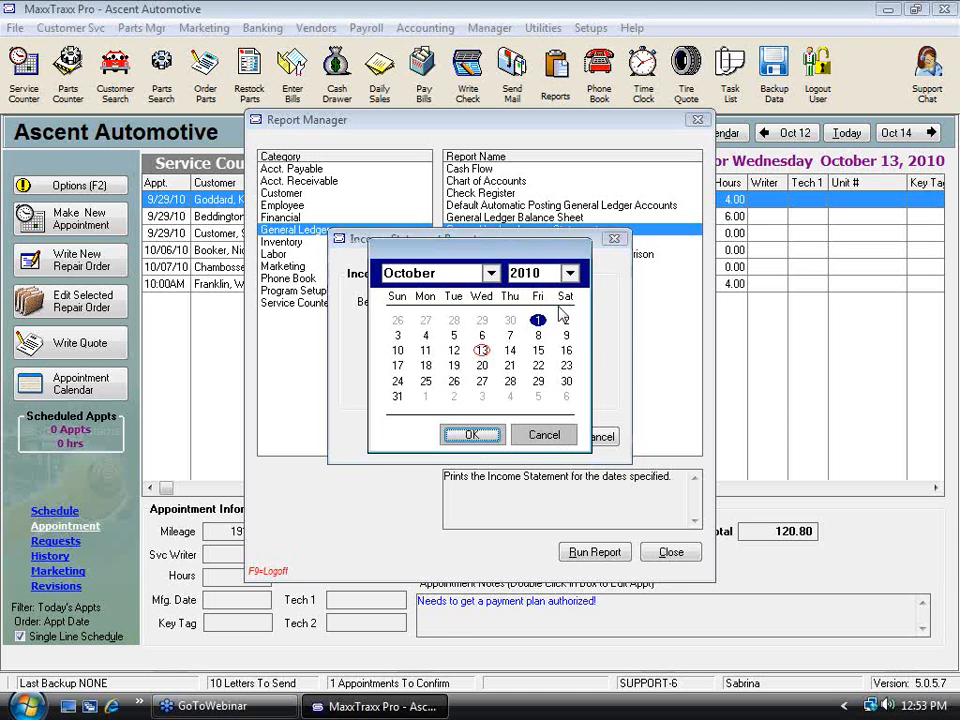
{"action": "left_click", "coordinate": [492, 273]}
{"action": "left_click", "coordinate": [440, 407]}
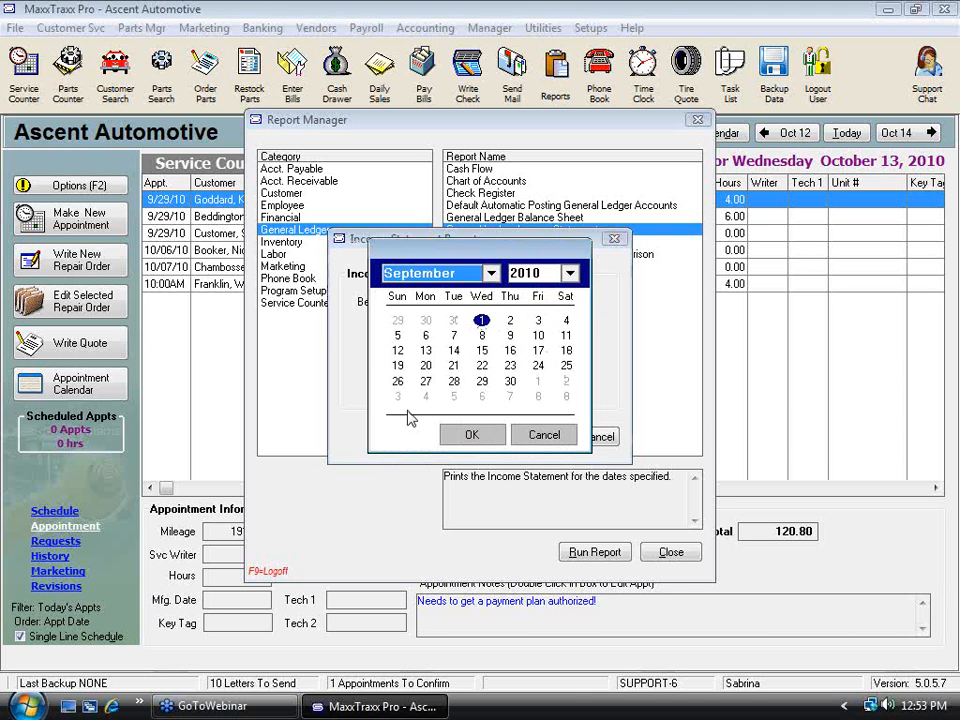
{"action": "left_click", "coordinate": [471, 436]}
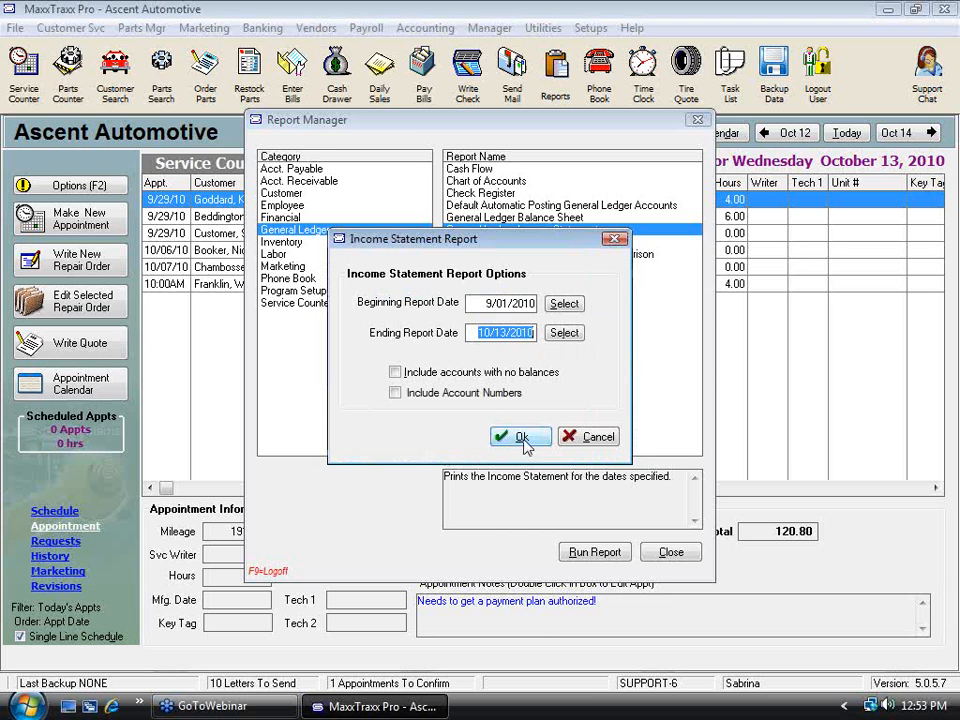
{"action": "left_click", "coordinate": [522, 438]}
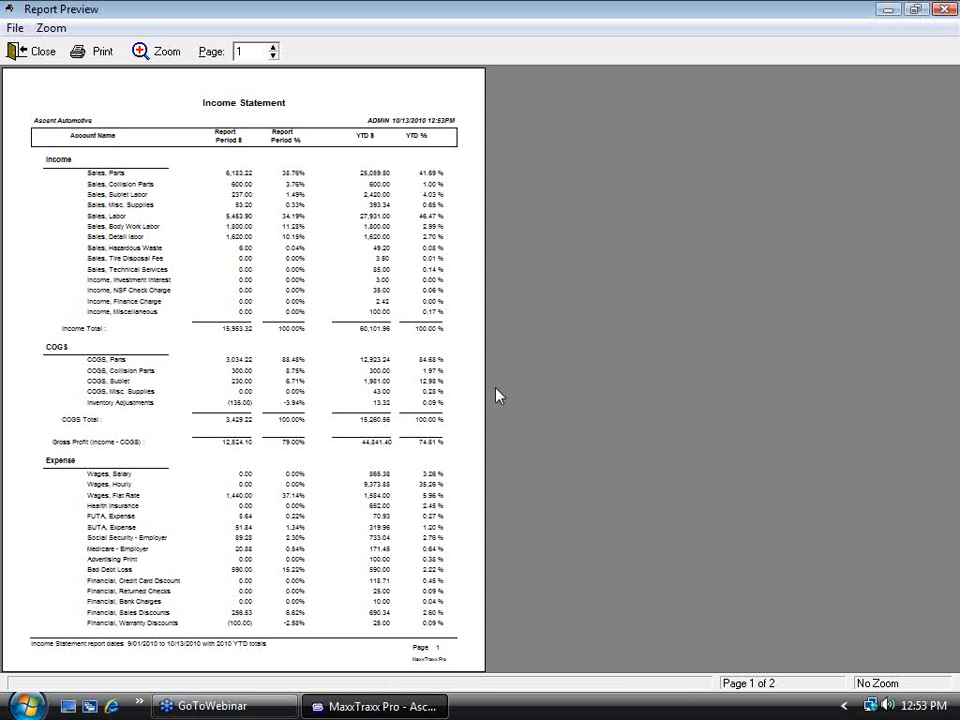
Examine the income, COGS, expense and net profit sections on both pages of the Income Statement at page width, and close the preview.
{"action": "left_click", "coordinate": [317, 381]}
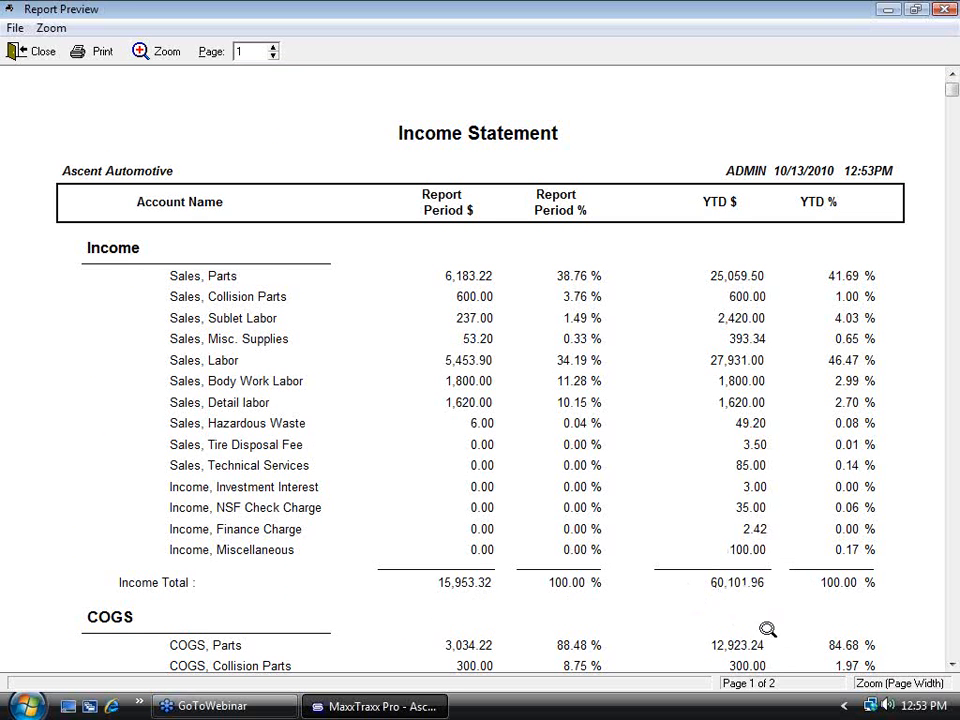
{"action": "left_click", "coordinate": [951, 664]}
{"action": "left_click", "coordinate": [951, 664]}
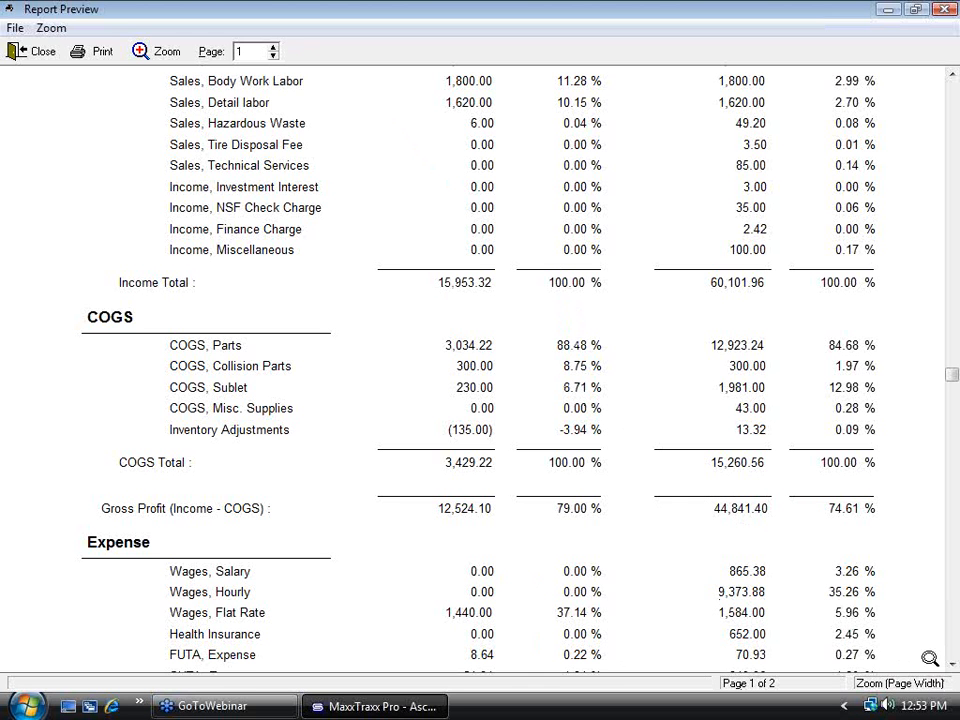
{"action": "left_click", "coordinate": [952, 665]}
{"action": "double_click", "coordinate": [952, 665]}
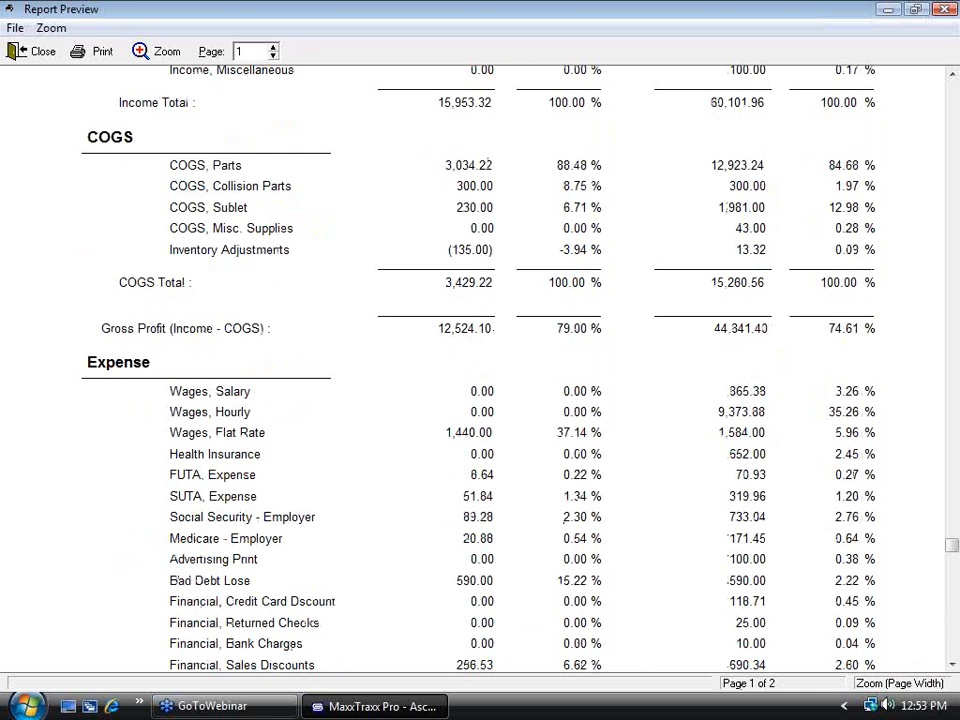
{"action": "left_click", "coordinate": [952, 665]}
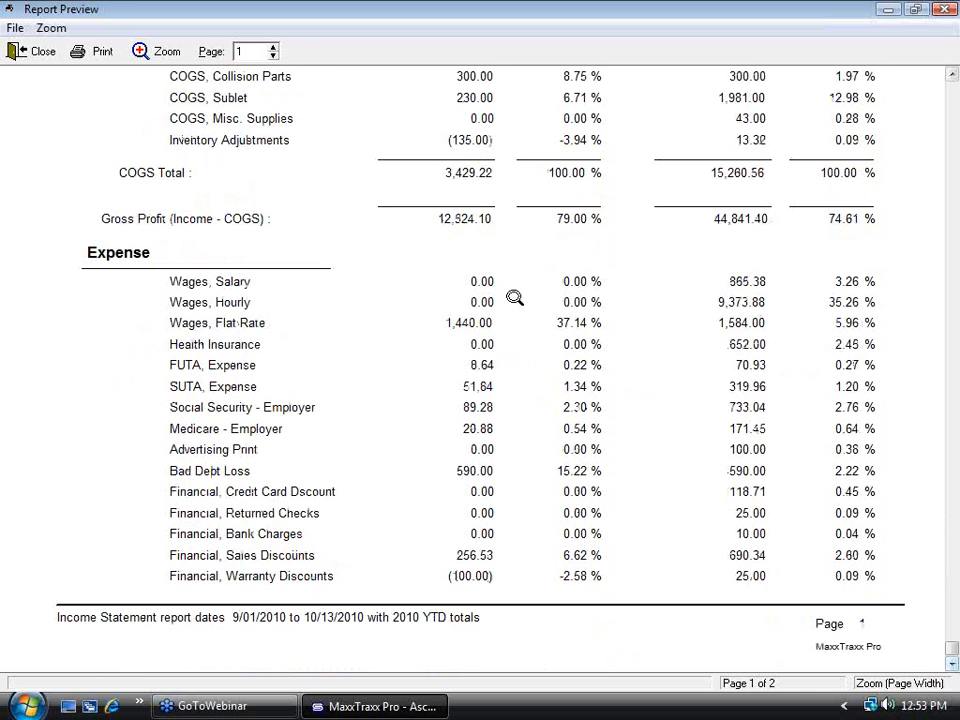
{"action": "left_click", "coordinate": [273, 47]}
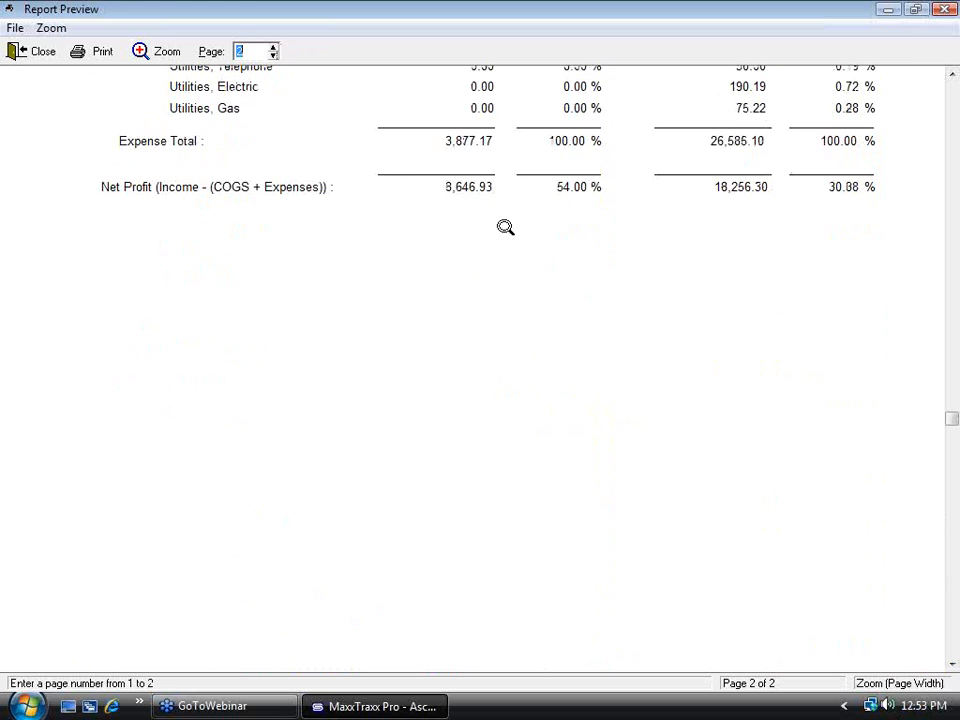
{"action": "left_click_drag", "start_coordinate": [950, 421], "coordinate": [948, 195]}
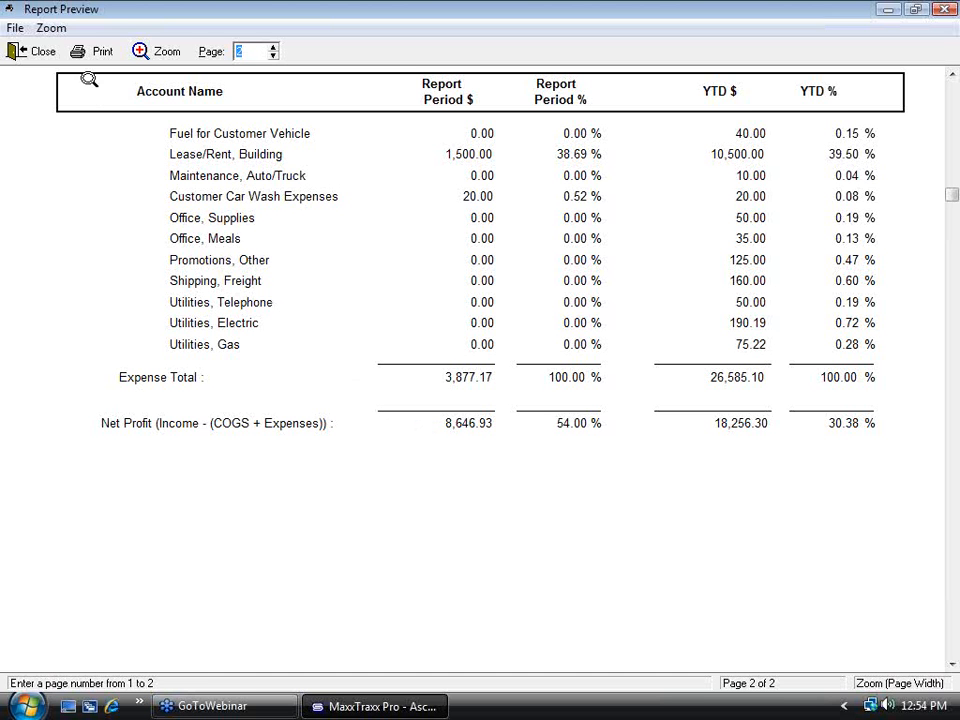
{"action": "left_click", "coordinate": [45, 52]}
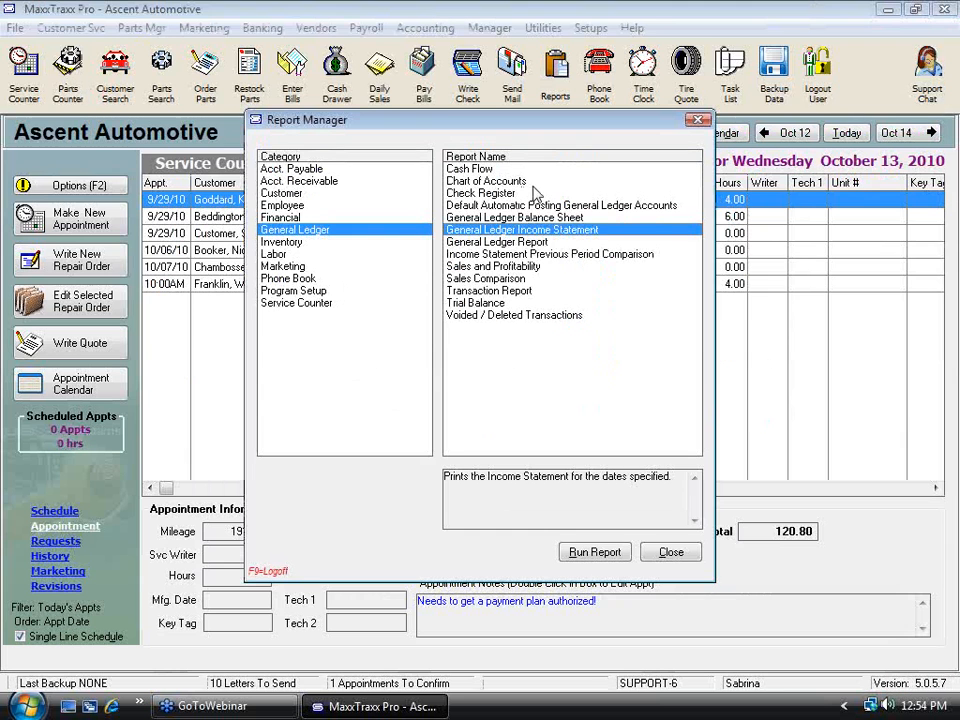
Review the General Ledger Report's description and its date and account range options, and leave without running it.
{"action": "left_click", "coordinate": [545, 222]}
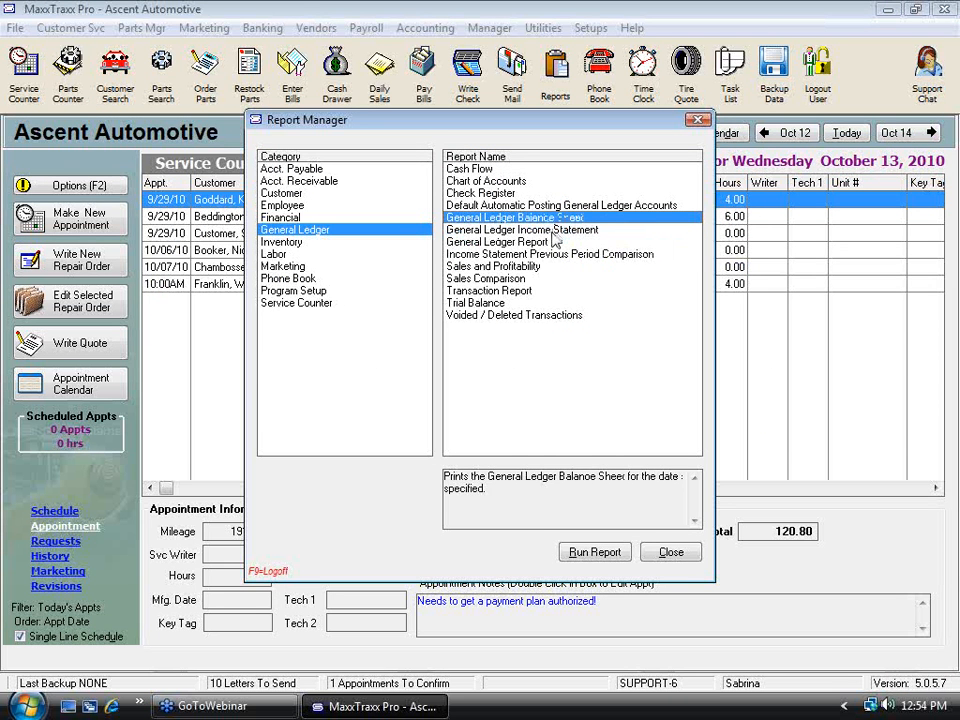
{"action": "left_click", "coordinate": [556, 230]}
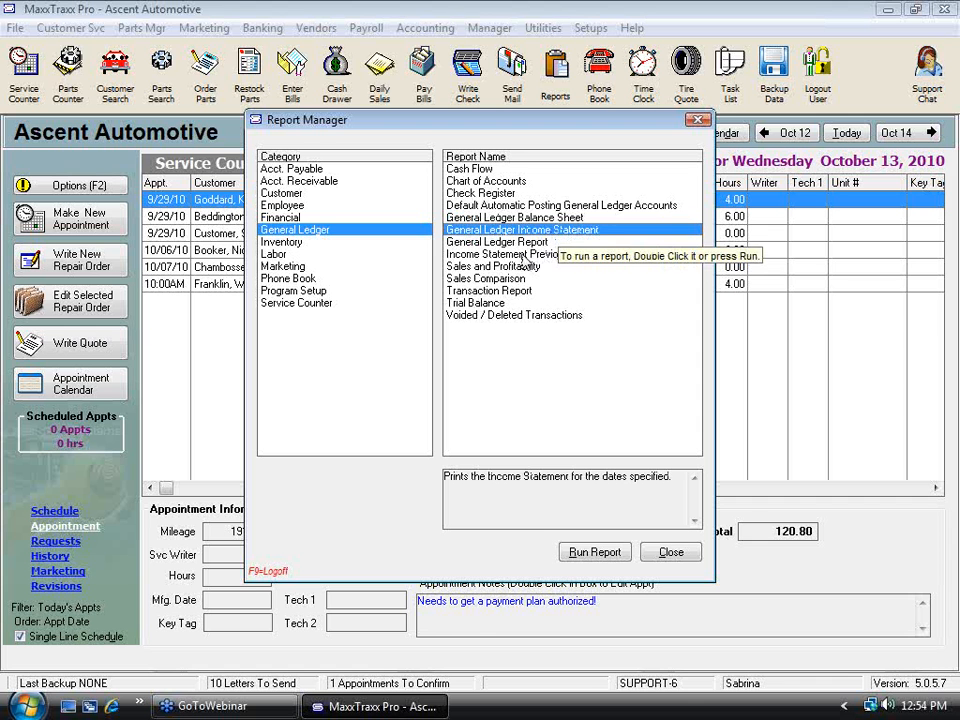
{"action": "left_click", "coordinate": [512, 243]}
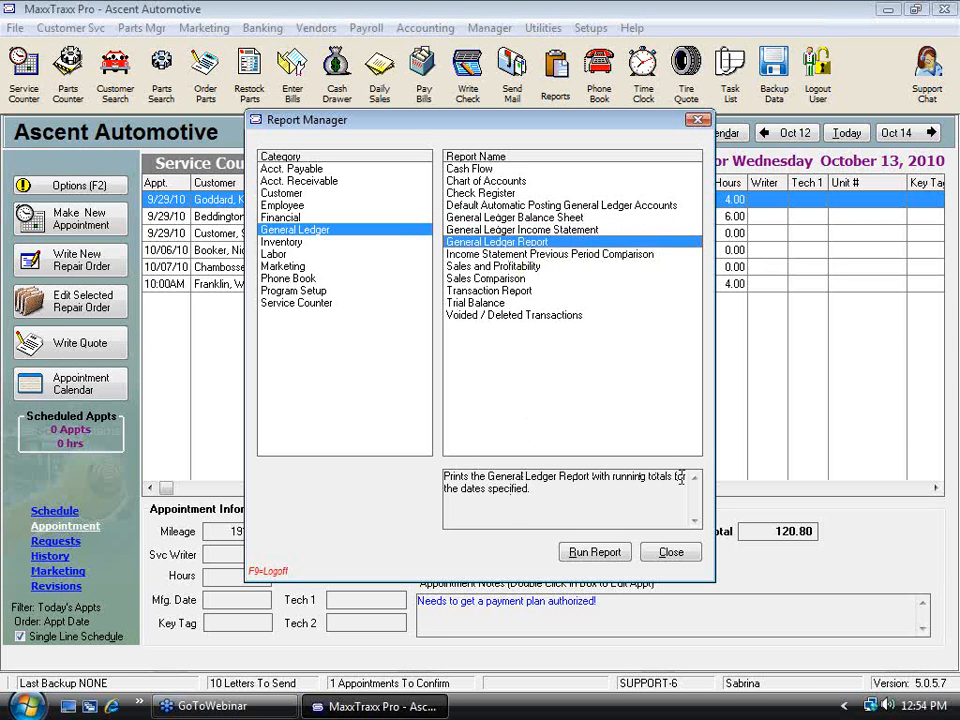
{"action": "double_click", "coordinate": [505, 242]}
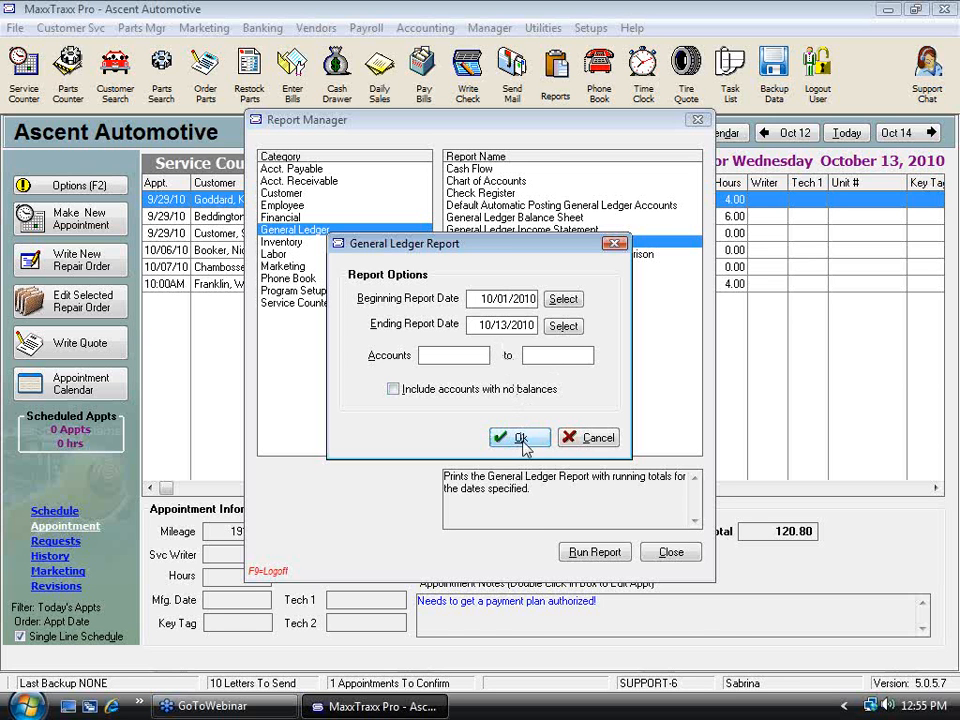
{"action": "left_click_drag", "start_coordinate": [526, 244], "coordinate": [465, 346]}
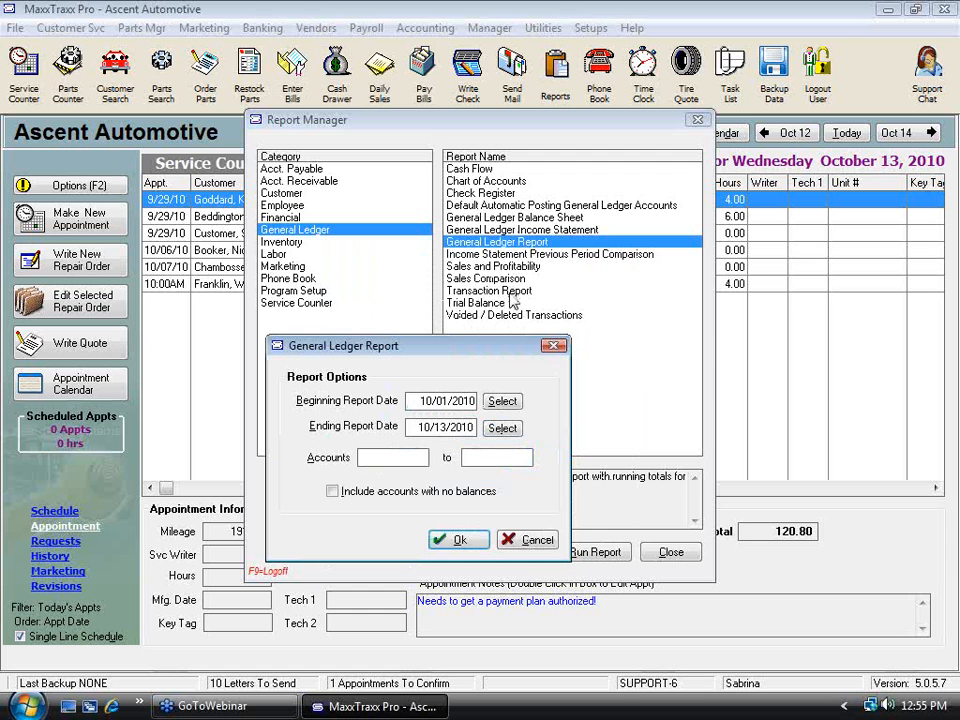
{"action": "left_click", "coordinate": [510, 539]}
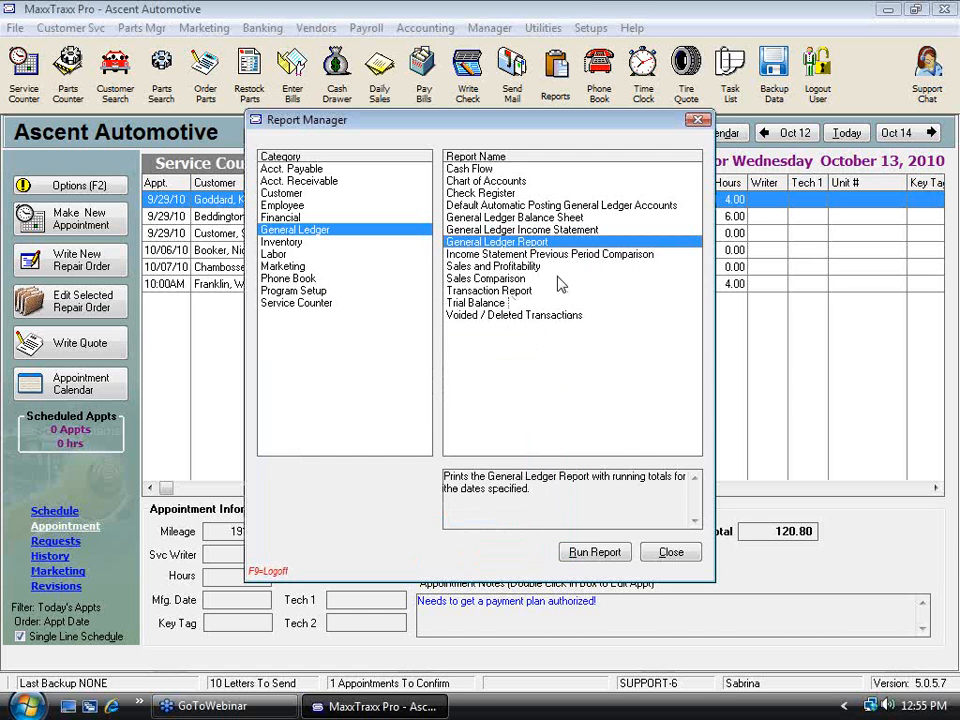
Review the Transaction Report's date, document, description and account range filters, and cancel the dialog.
{"action": "double_click", "coordinate": [500, 290]}
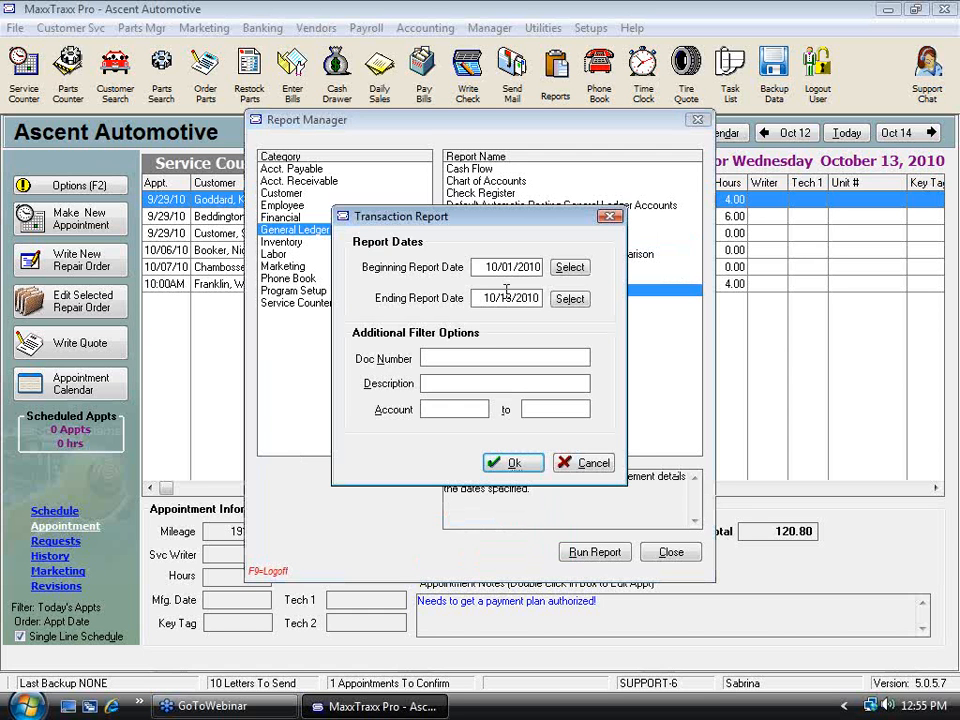
{"action": "left_click", "coordinate": [430, 409]}
{"action": "left_click", "coordinate": [546, 412]}
{"action": "left_click", "coordinate": [460, 409]}
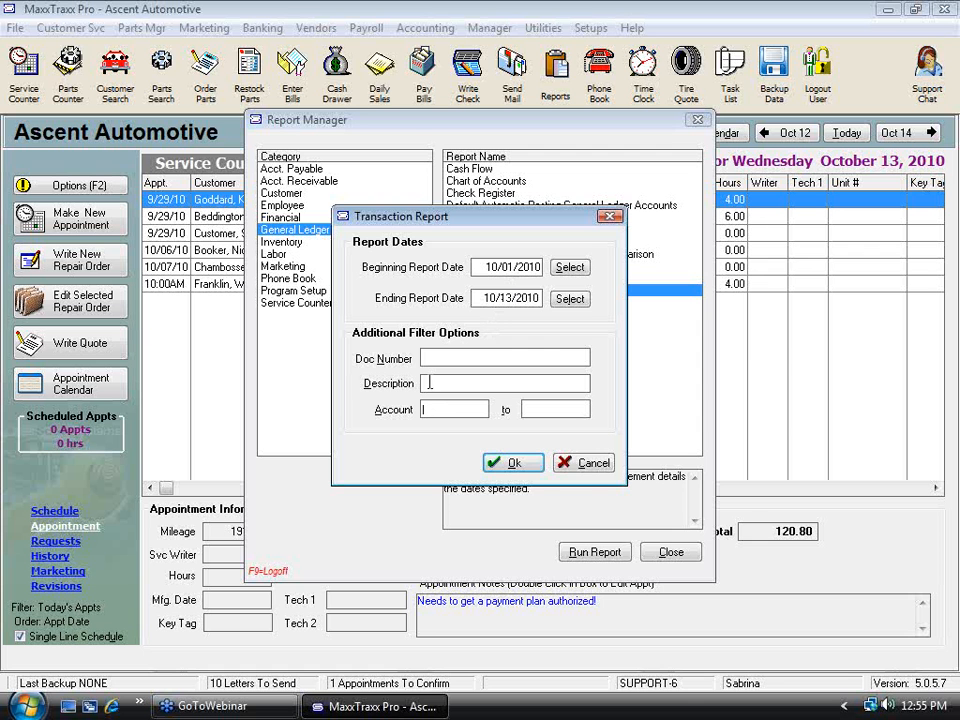
{"action": "left_click", "coordinate": [586, 464]}
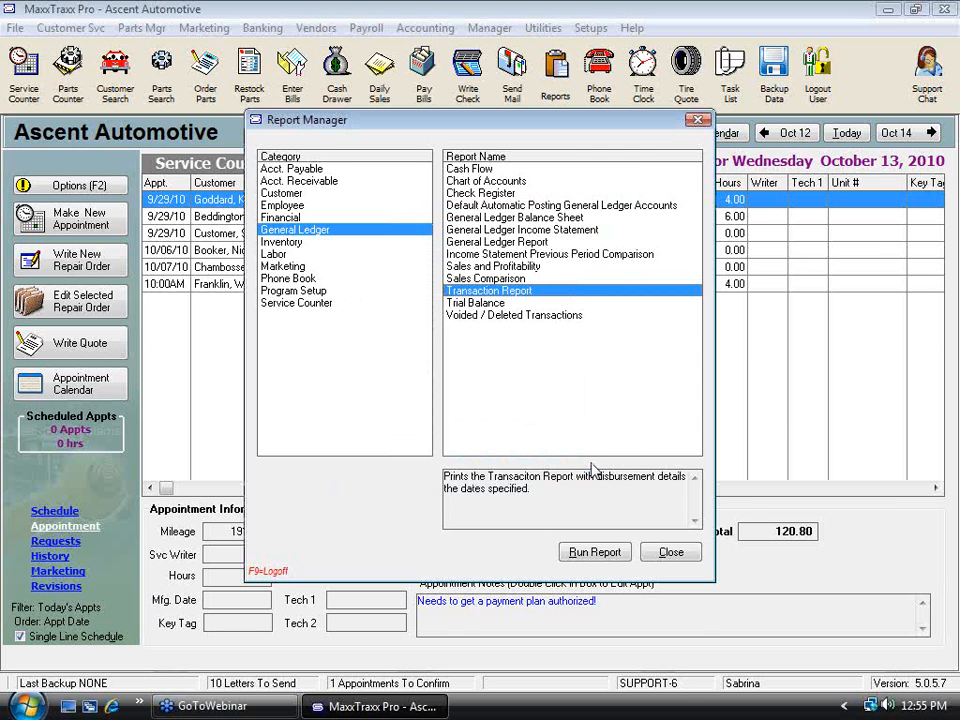
Start the Income Statement Previous Period Comparison for 10/01/2010 to 10/13/2010 with the same date parameters for the previous period, and cancel its progress.
{"action": "left_click", "coordinate": [564, 256]}
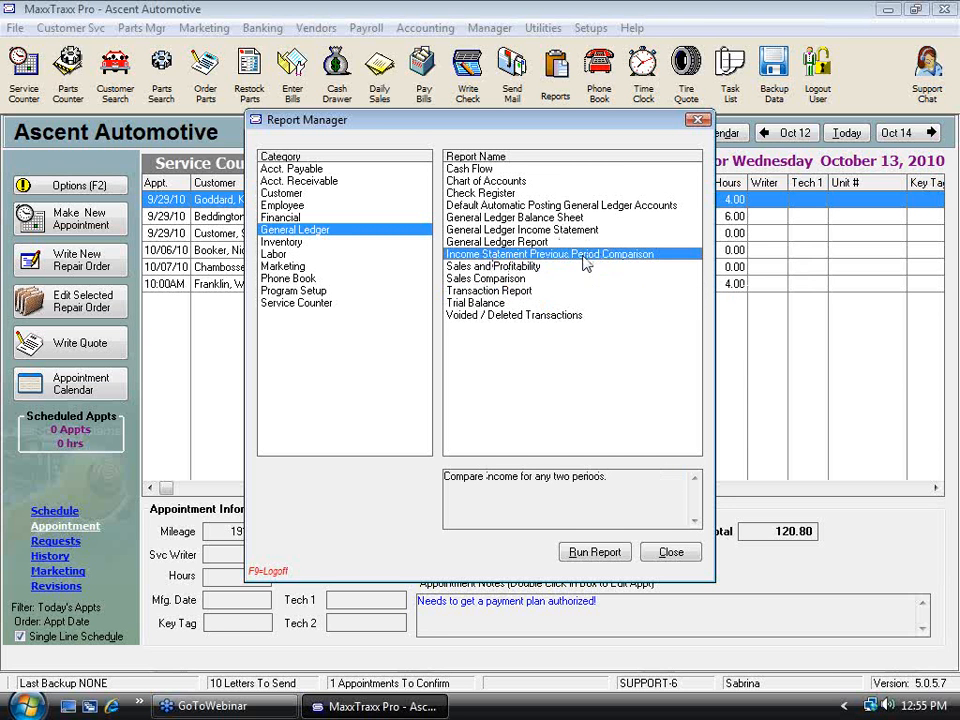
{"action": "double_click", "coordinate": [584, 262]}
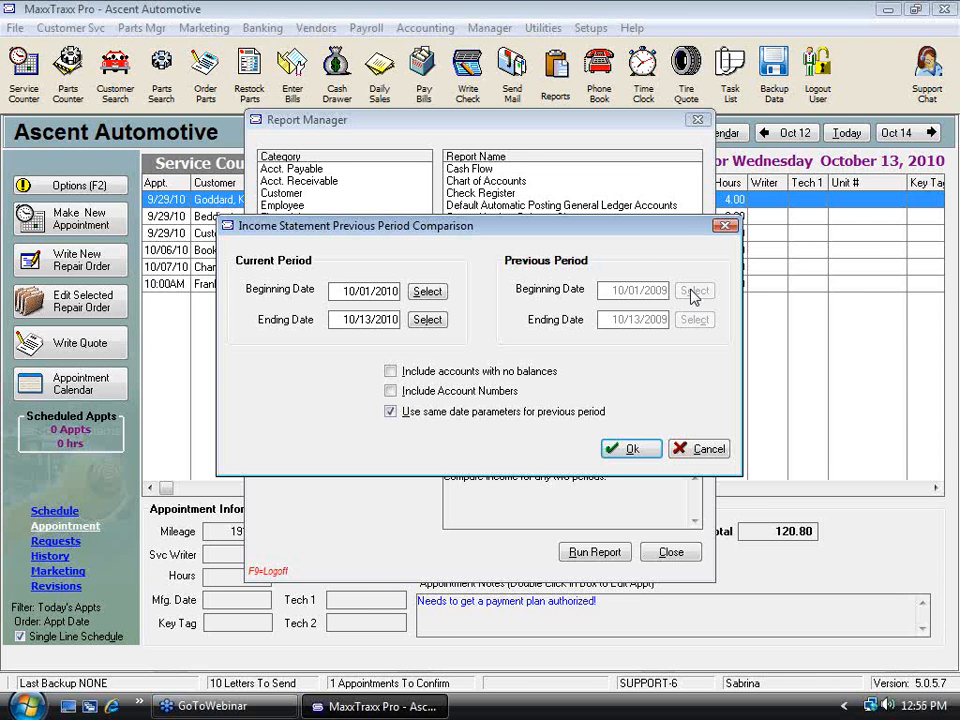
{"action": "left_click", "coordinate": [632, 451]}
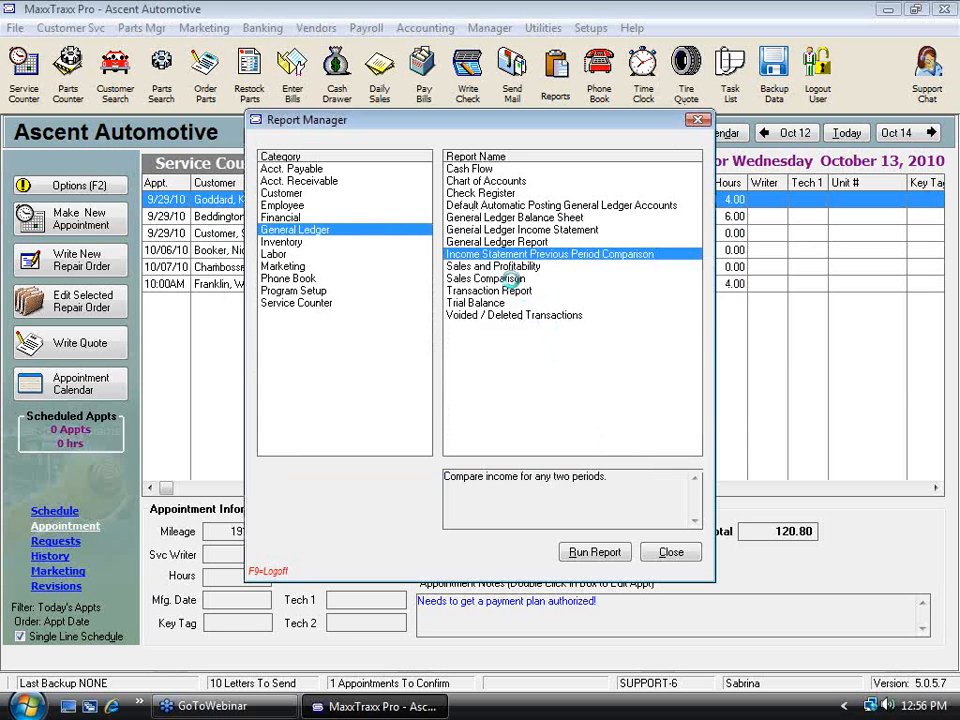
{"action": "left_click", "coordinate": [497, 383]}
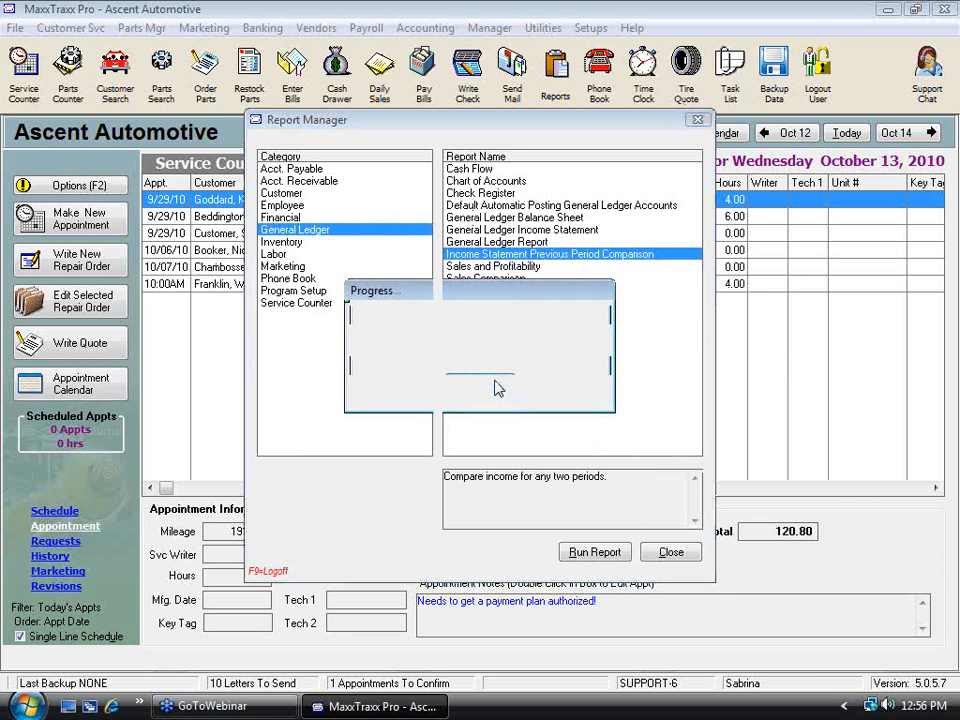
Open the Sales and Profitability Report and try to filter it by labor with Brakes - Front Pad Replac and AC Service.
{"action": "double_click", "coordinate": [518, 267]}
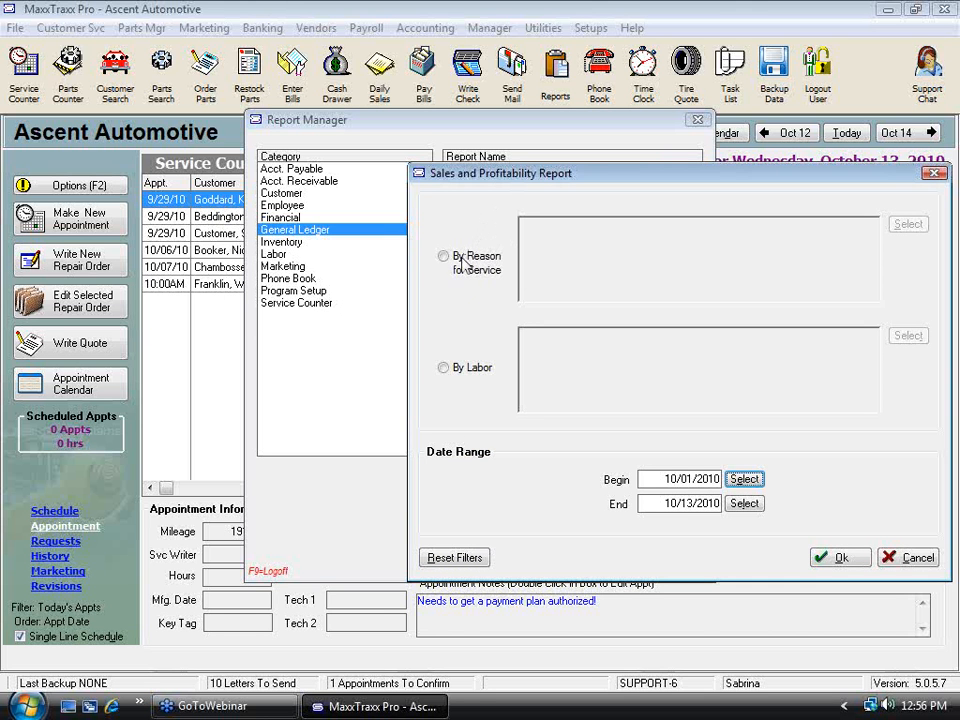
{"action": "left_click", "coordinate": [443, 367]}
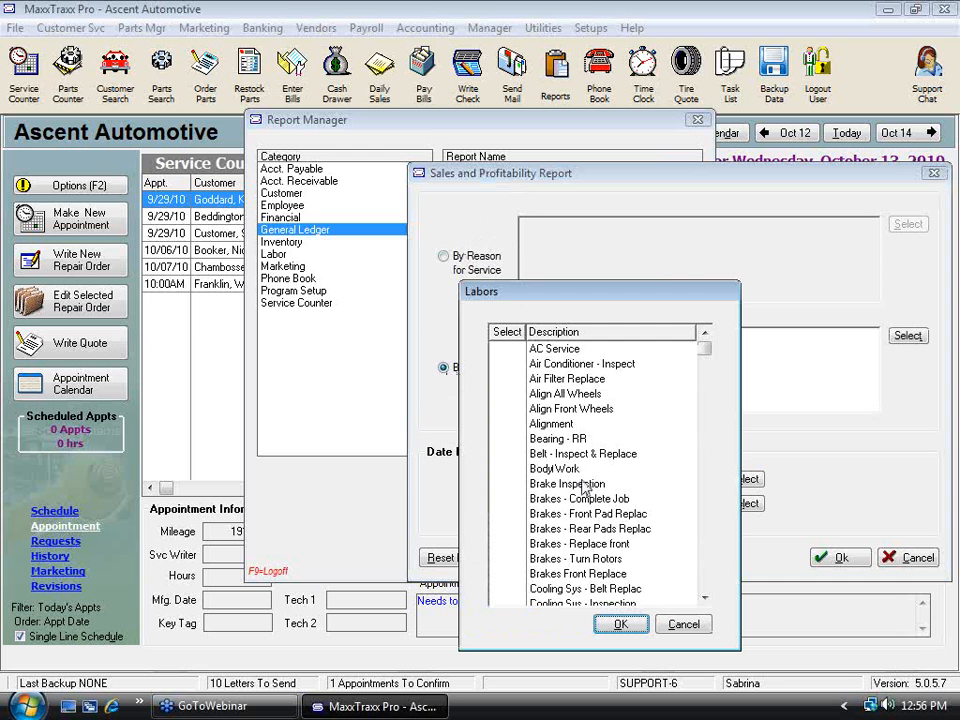
{"action": "left_click", "coordinate": [594, 514]}
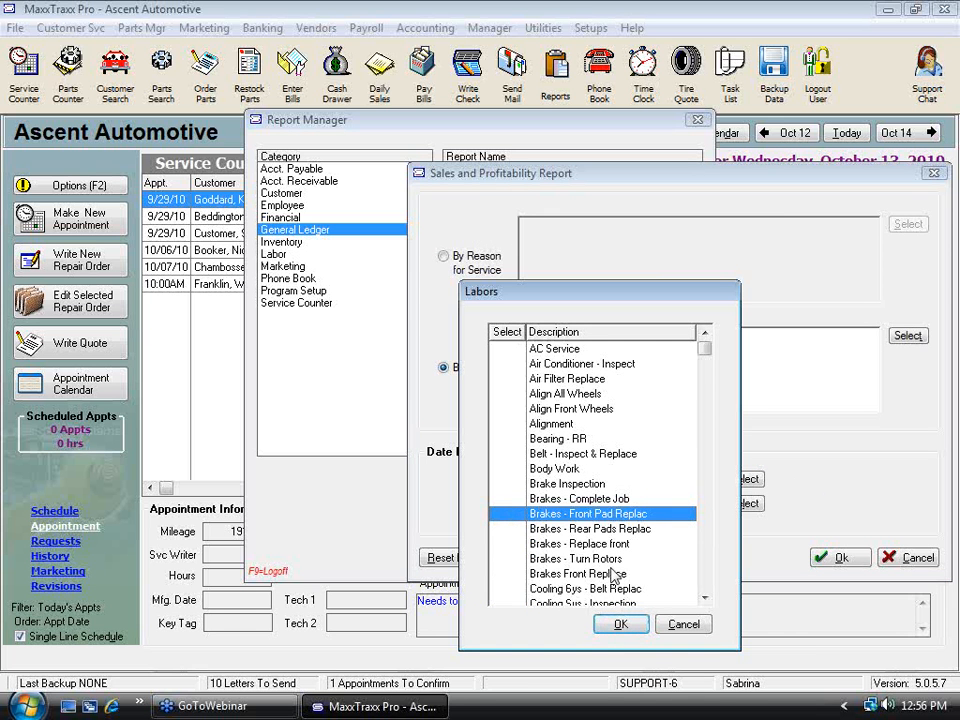
{"action": "left_click", "coordinate": [620, 624]}
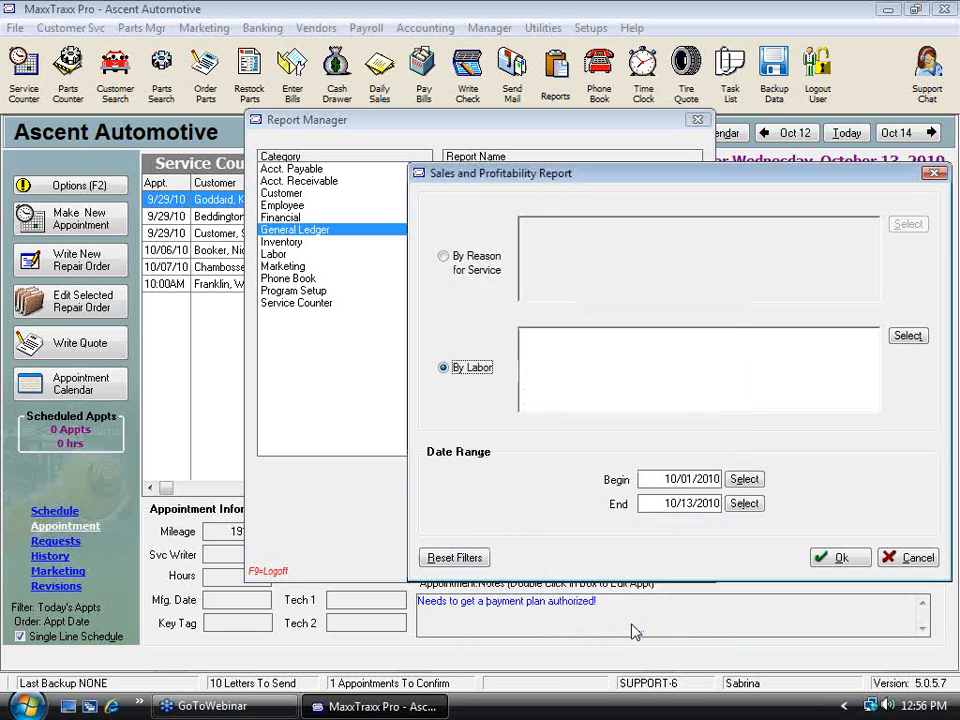
{"action": "left_click", "coordinate": [908, 336]}
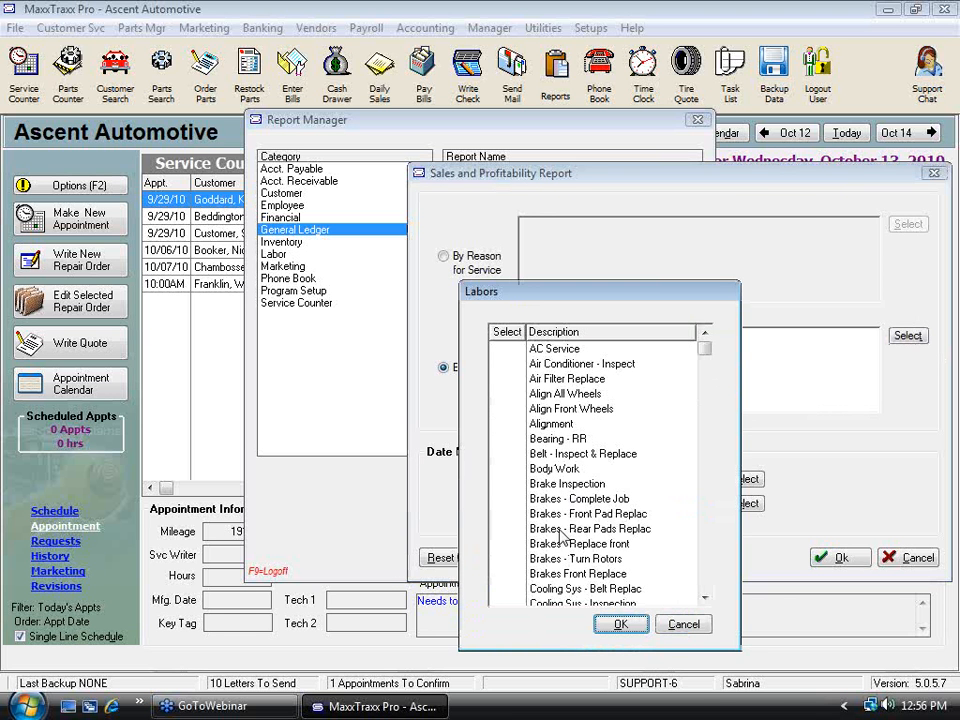
{"action": "left_click", "coordinate": [506, 352]}
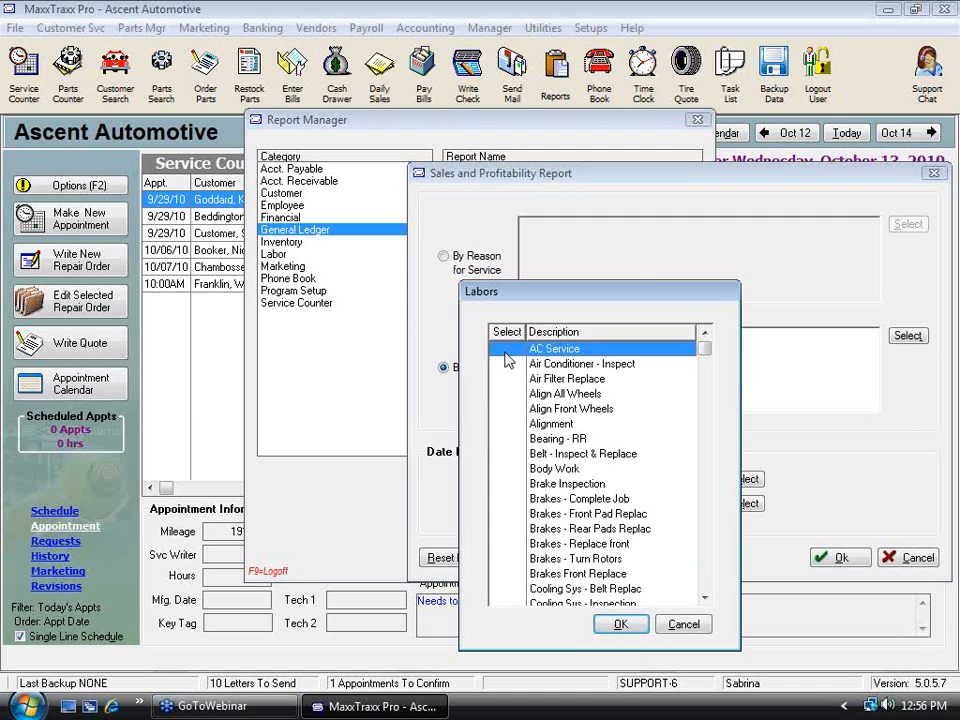
{"action": "left_click", "coordinate": [620, 624]}
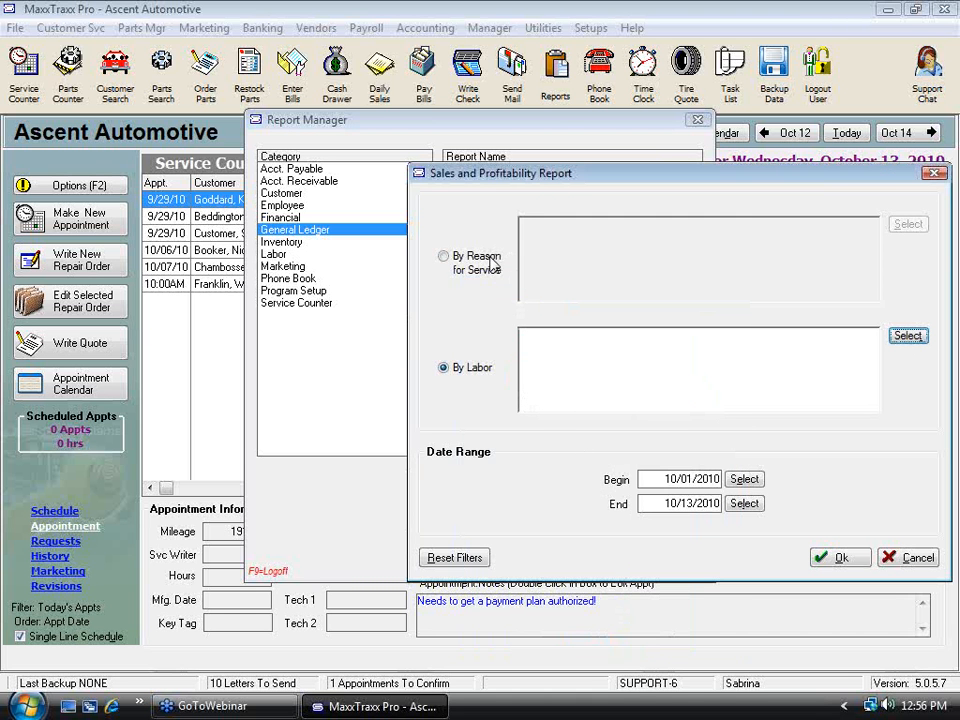
Try to run the Sales and Profitability Report by reason for service AC - Inspection, beginning 5/01/2010, and leave its filter dialog.
{"action": "left_click", "coordinate": [445, 257]}
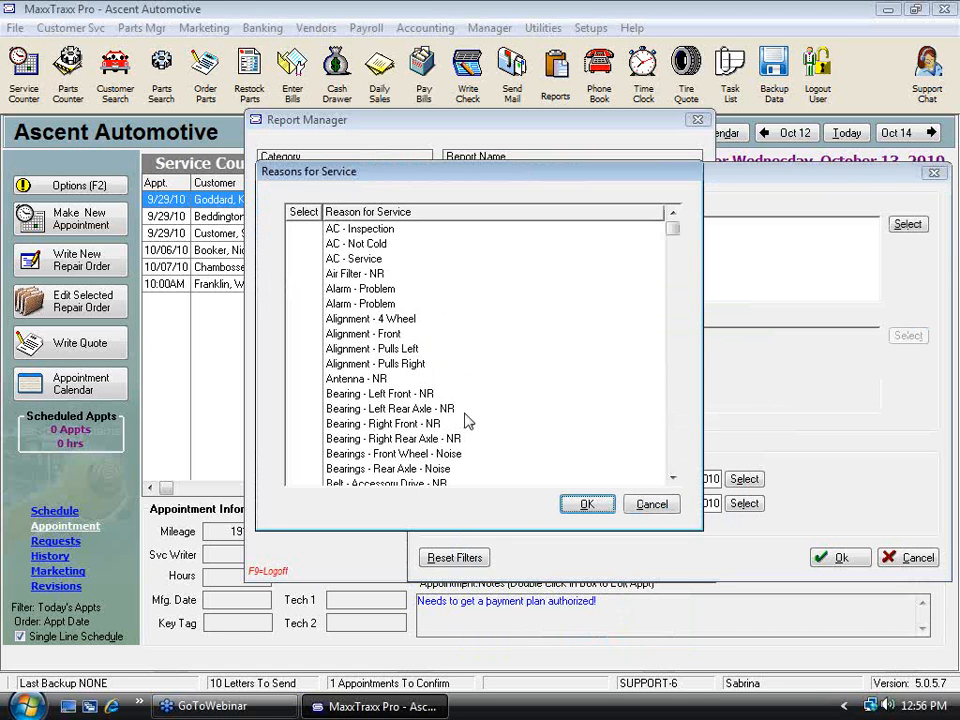
{"action": "left_click", "coordinate": [600, 506]}
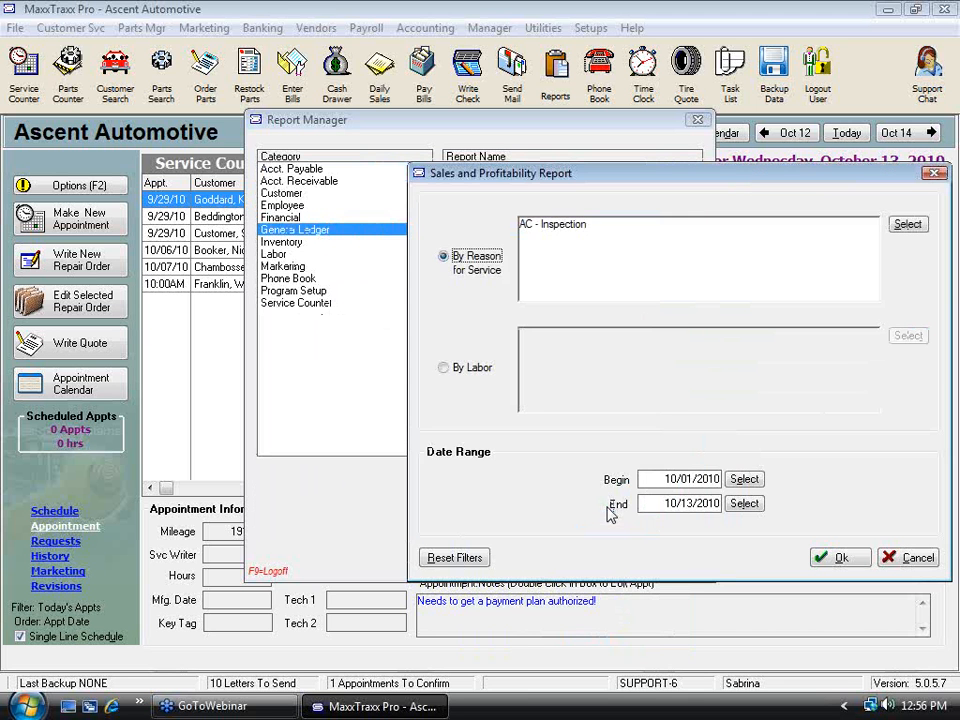
{"action": "left_click", "coordinate": [752, 481]}
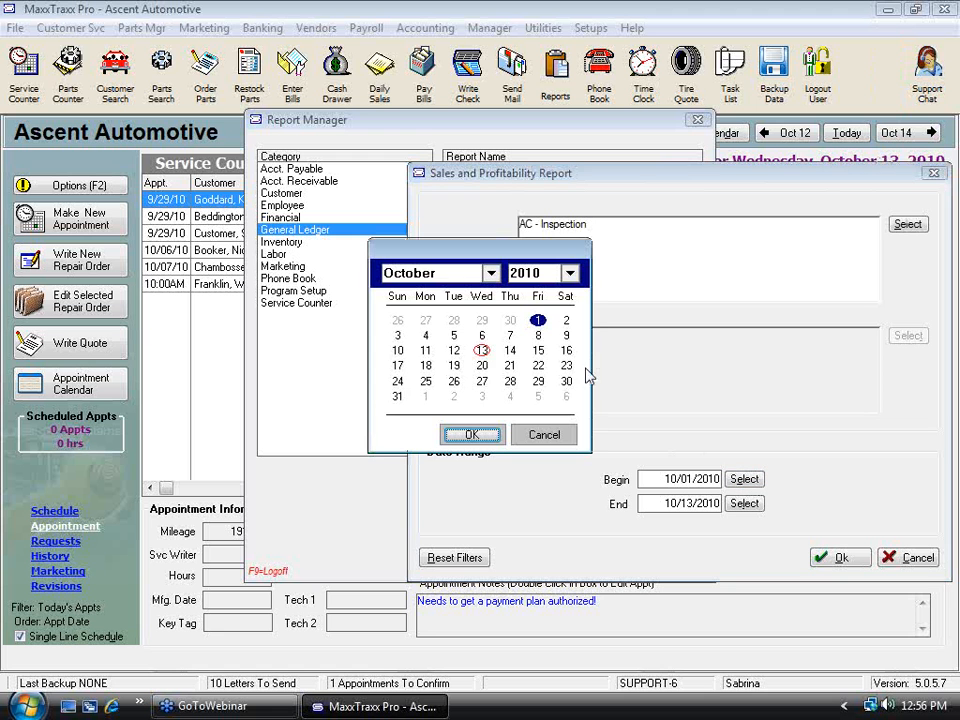
{"action": "left_click", "coordinate": [490, 273]}
{"action": "left_click", "coordinate": [397, 352]}
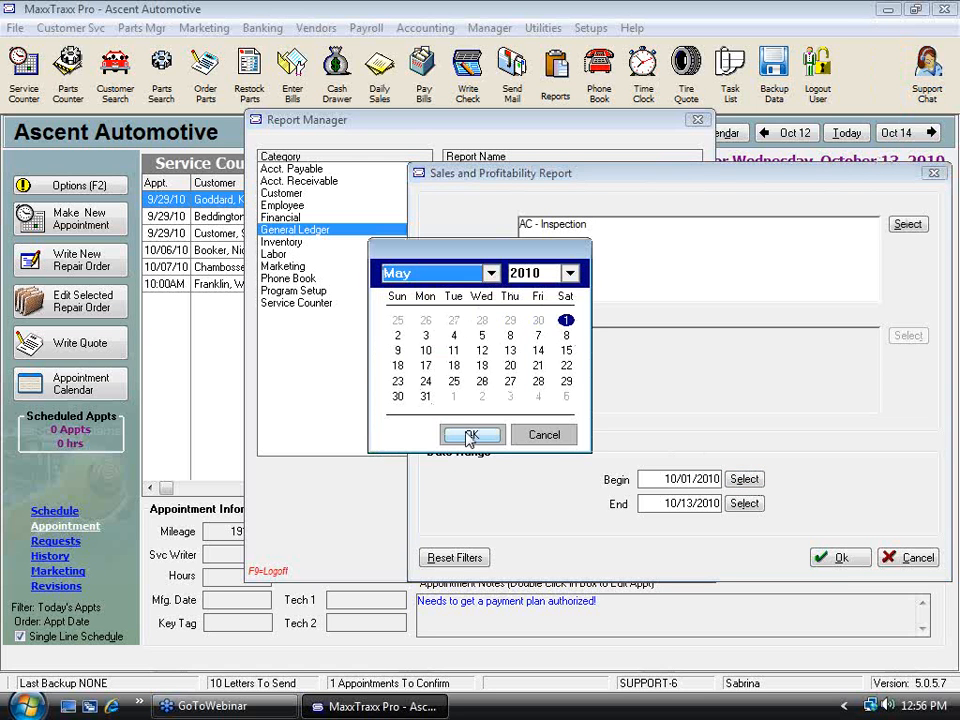
{"action": "left_click", "coordinate": [476, 435]}
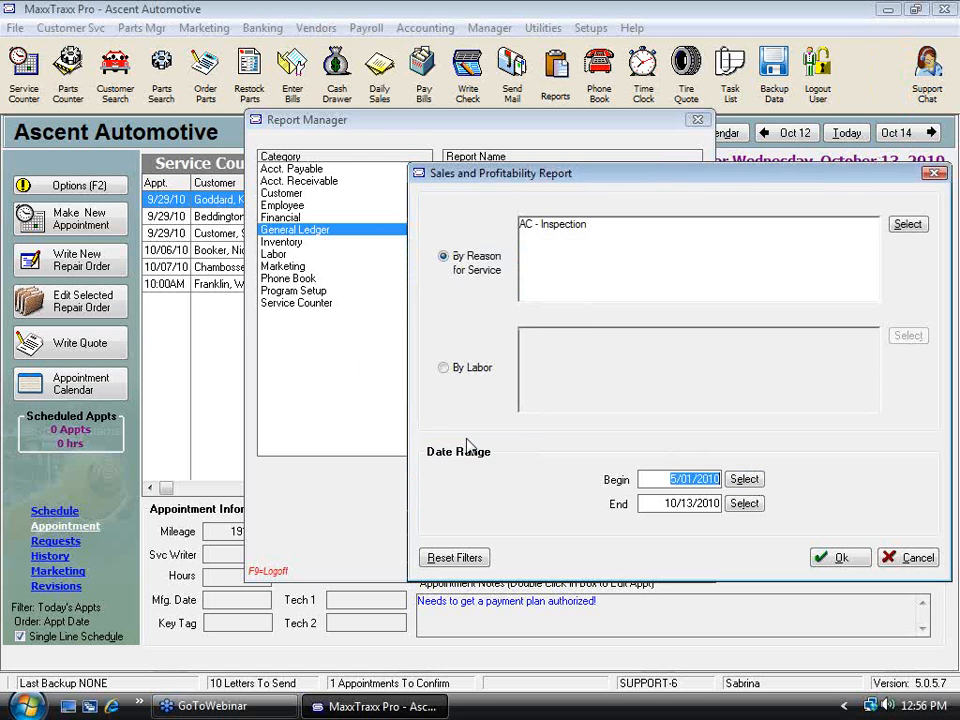
{"action": "left_click", "coordinate": [838, 560]}
{"action": "left_click", "coordinate": [480, 384]}
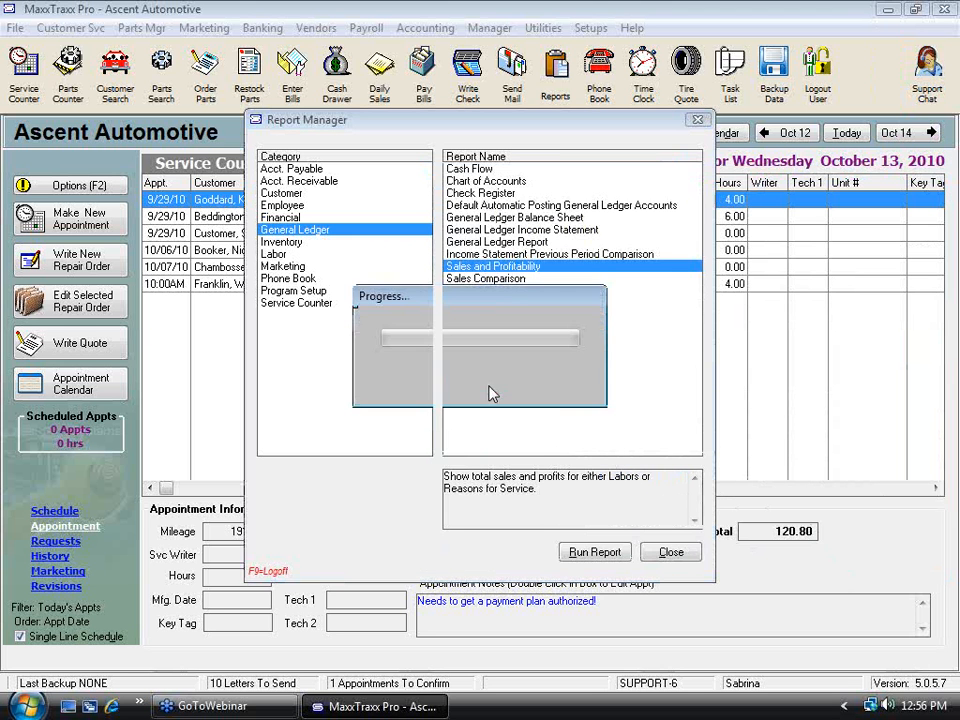
{"action": "double_click", "coordinate": [508, 267]}
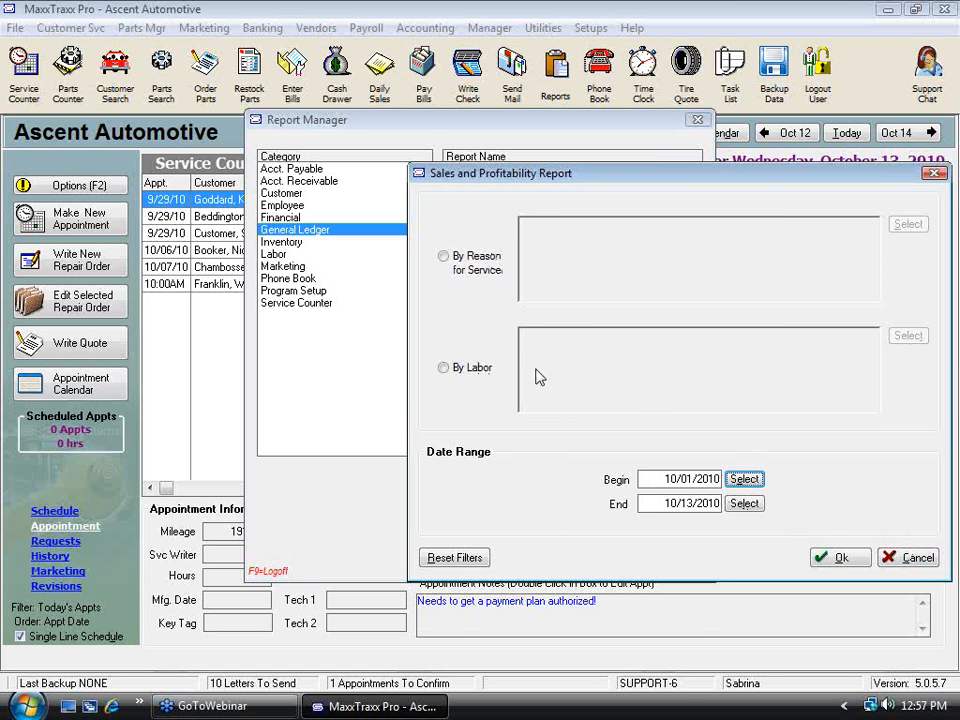
{"action": "left_click", "coordinate": [912, 561]}
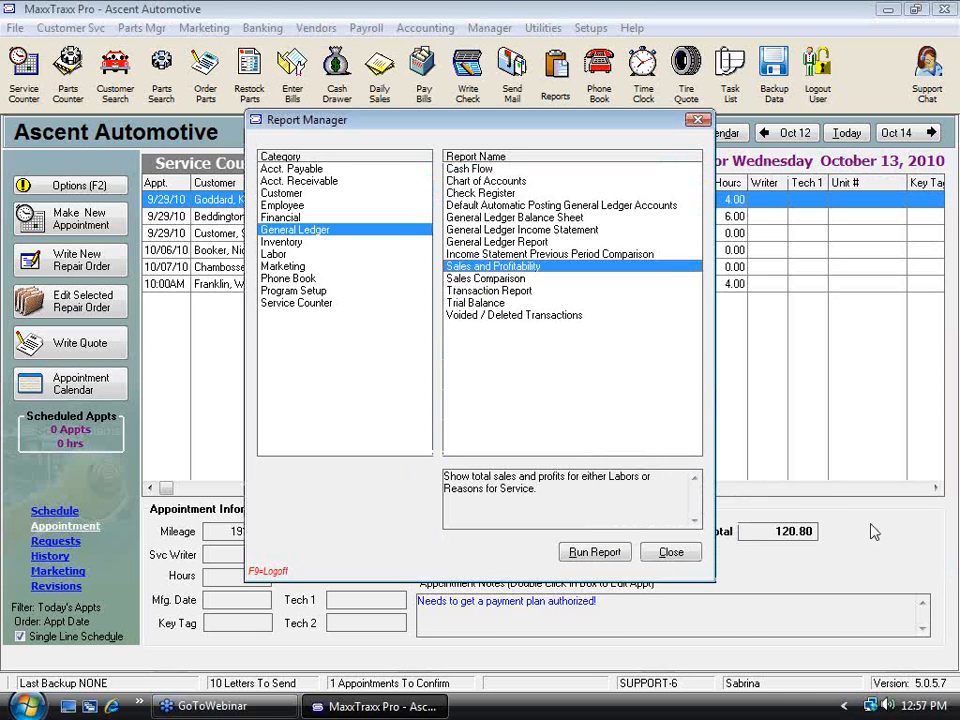
Review the Sales Comparison description and run the Trial Balance report dated 10/31/2010 without accounts that have no balances.
{"action": "left_click", "coordinate": [513, 279]}
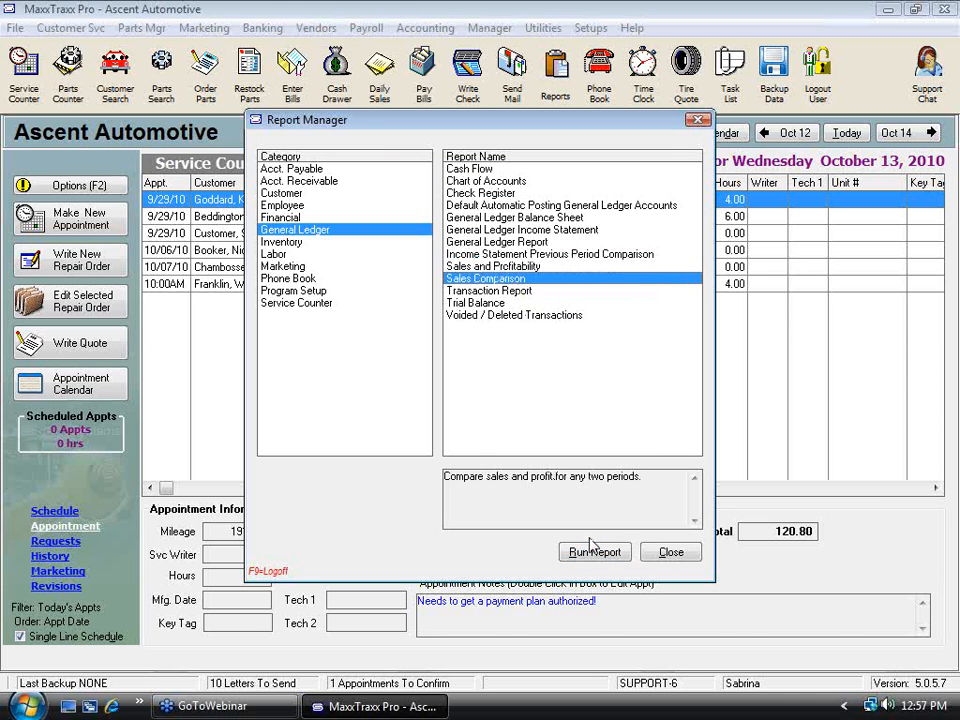
{"action": "left_click", "coordinate": [490, 291]}
{"action": "left_click", "coordinate": [493, 304]}
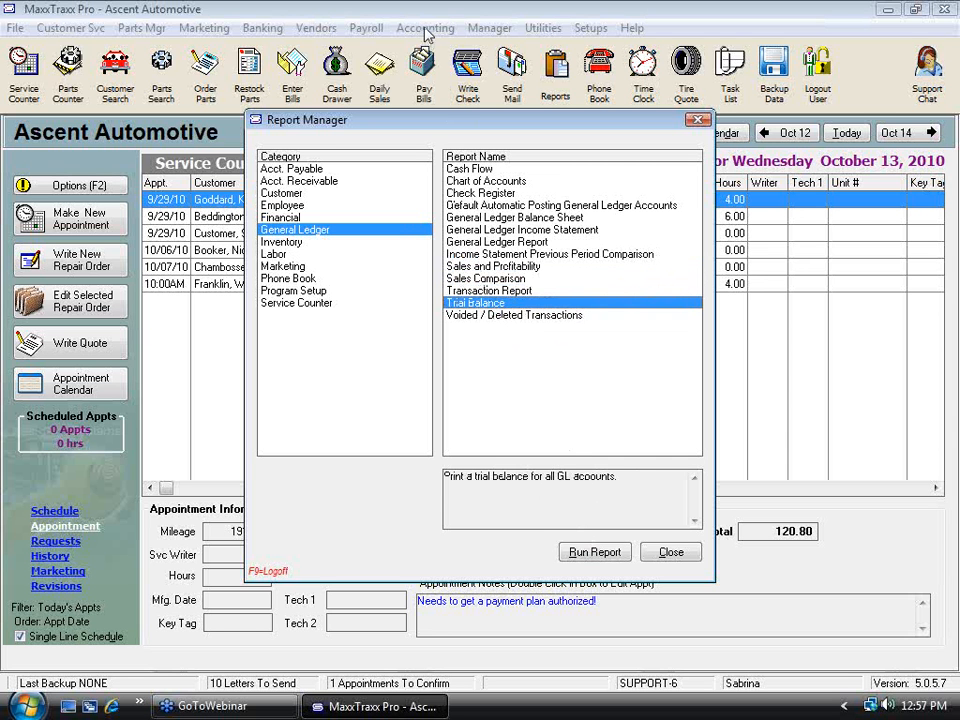
{"action": "double_click", "coordinate": [484, 304]}
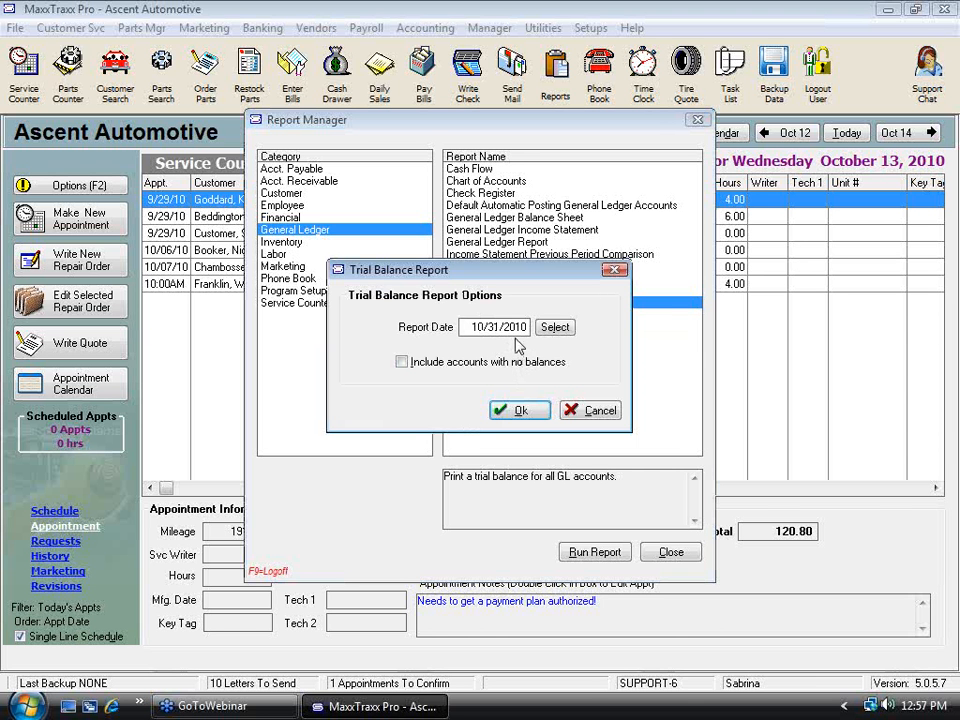
{"action": "left_click", "coordinate": [518, 409]}
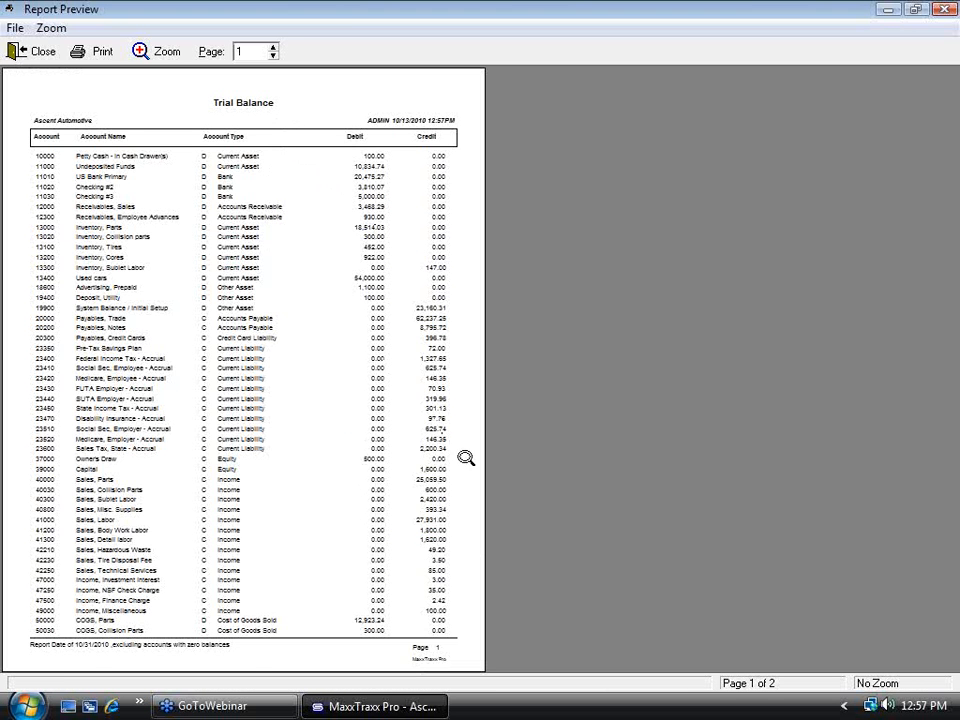
Examine both pages of the Trial Balance down to the debit and credit totals, and close the preview.
{"action": "left_click", "coordinate": [322, 356]}
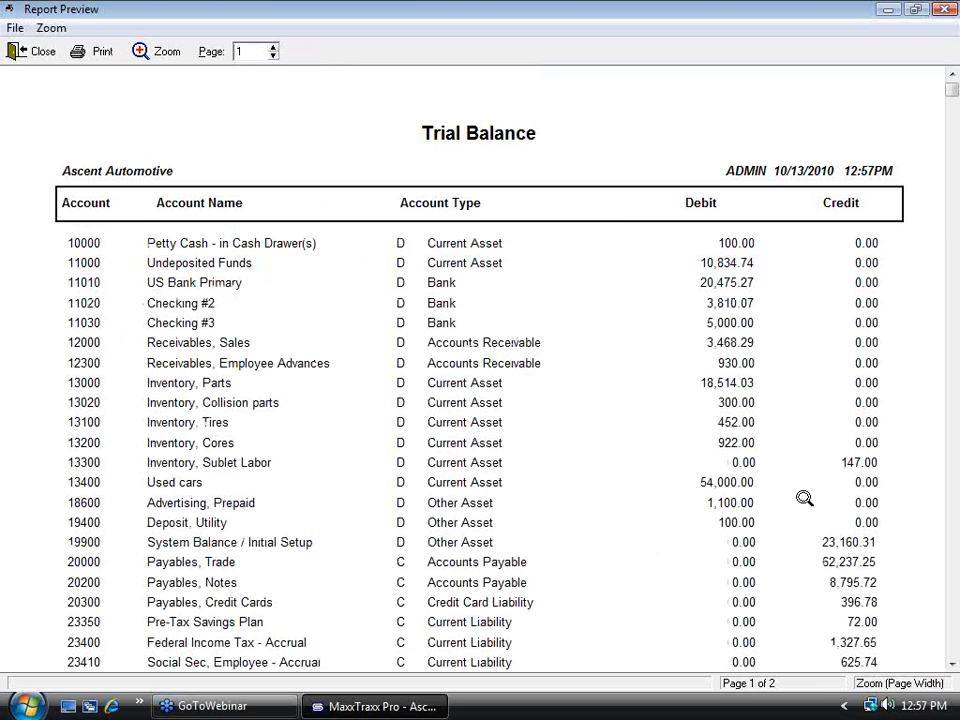
{"action": "left_click", "coordinate": [274, 47]}
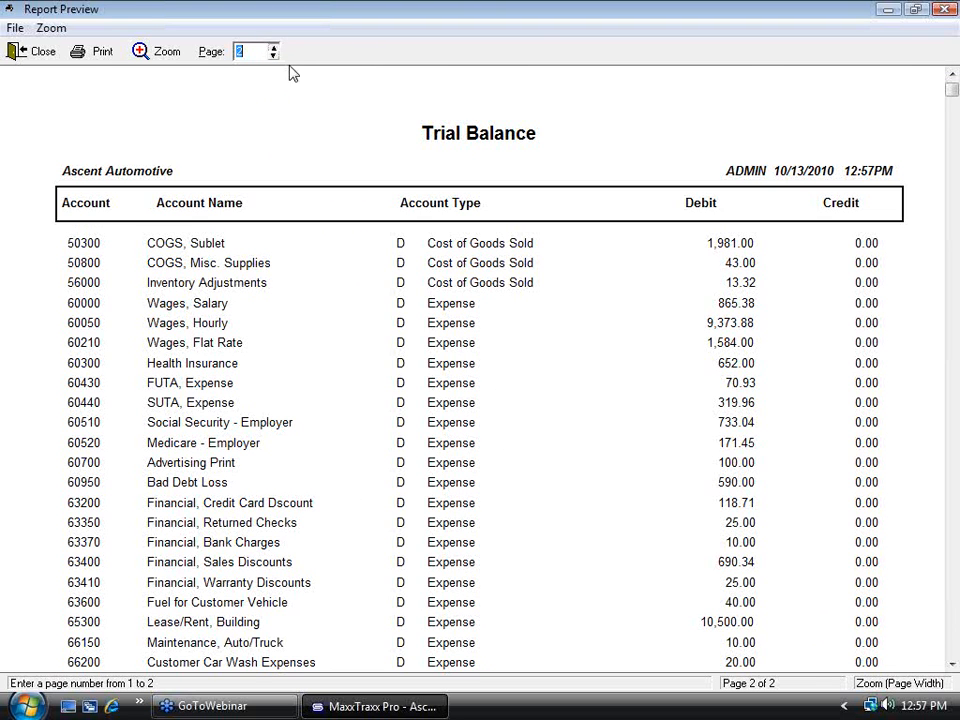
{"action": "left_click", "coordinate": [949, 563]}
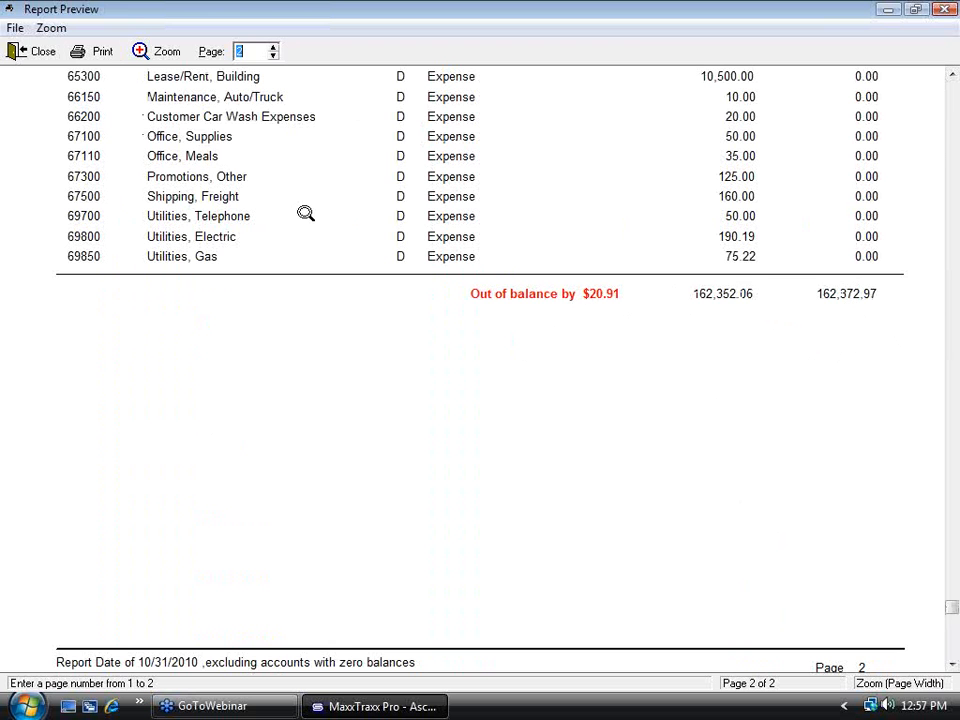
{"action": "left_click", "coordinate": [30, 53]}
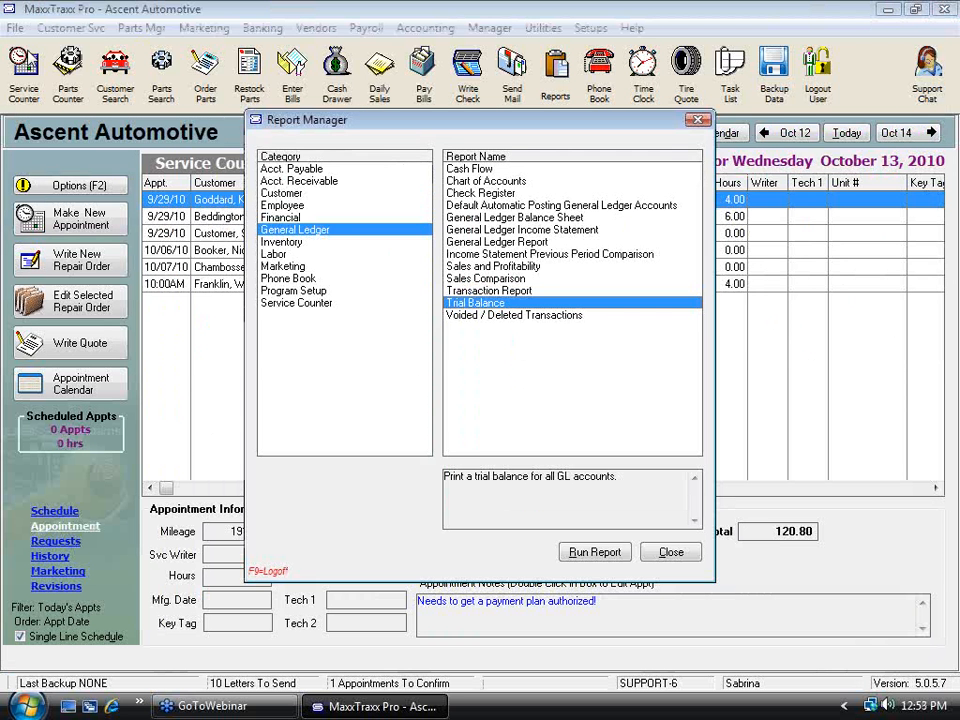
Leave the Report Manager, review the list of unbalanced transactions and close it without editing.
{"action": "left_click", "coordinate": [675, 552]}
{"action": "left_click", "coordinate": [543, 28]}
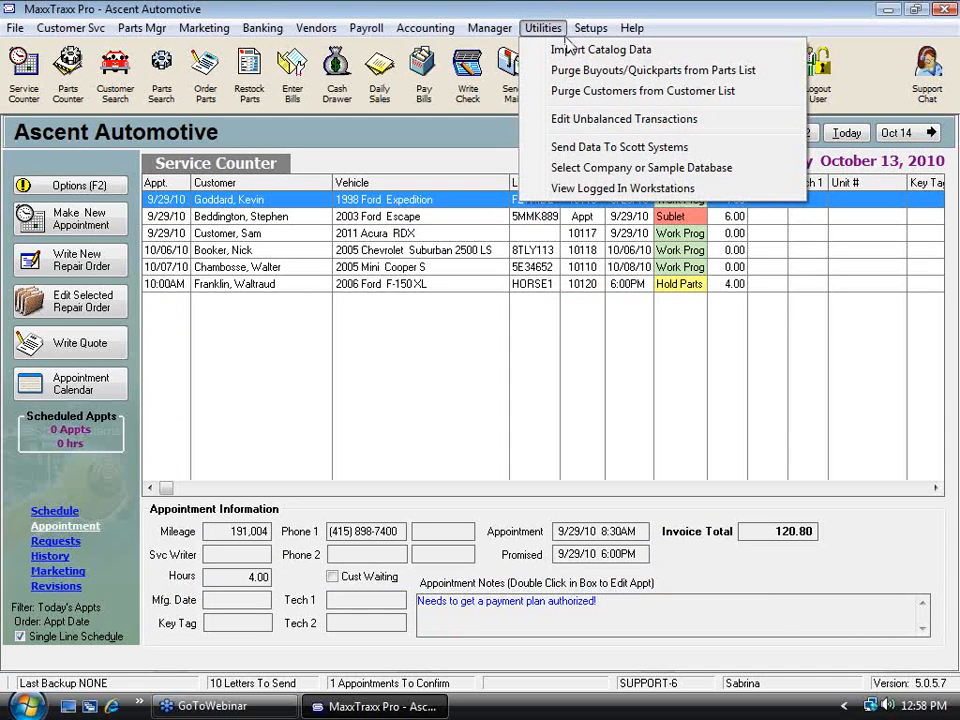
{"action": "left_click", "coordinate": [590, 121]}
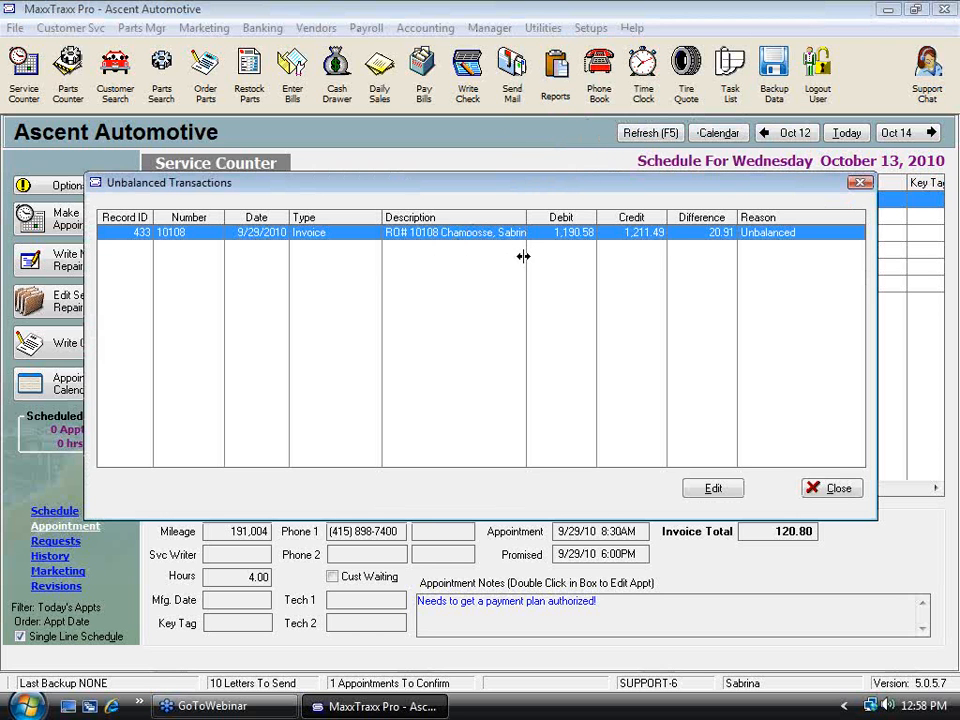
{"action": "left_click", "coordinate": [830, 488]}
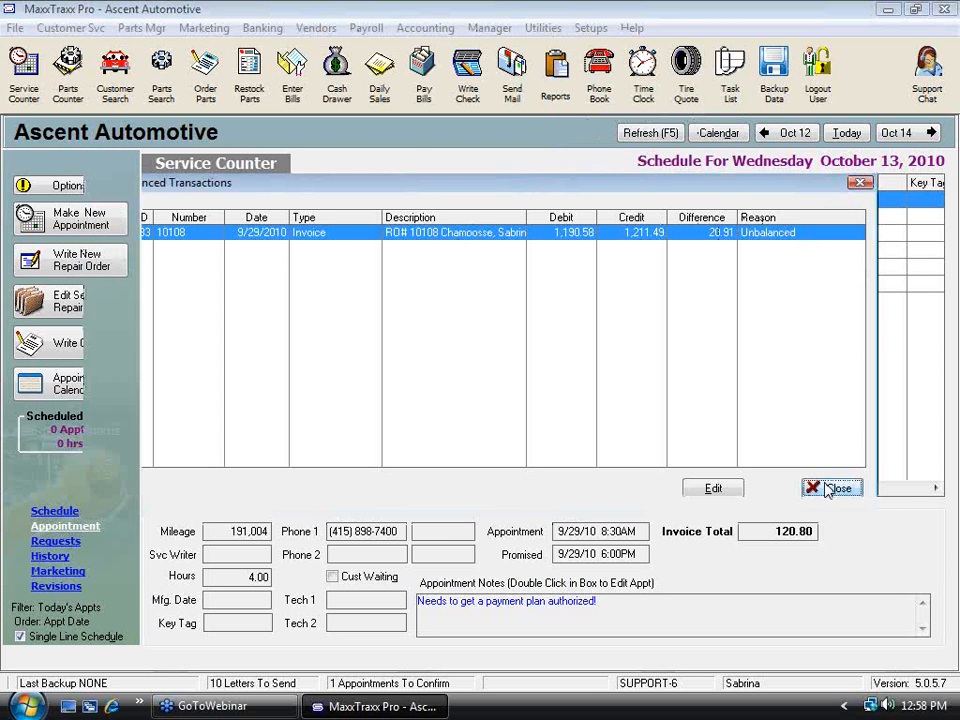
Reopen the Report Manager and review the description of the general ledger's Voided / Deleted Transactions report.
{"action": "left_click", "coordinate": [545, 88]}
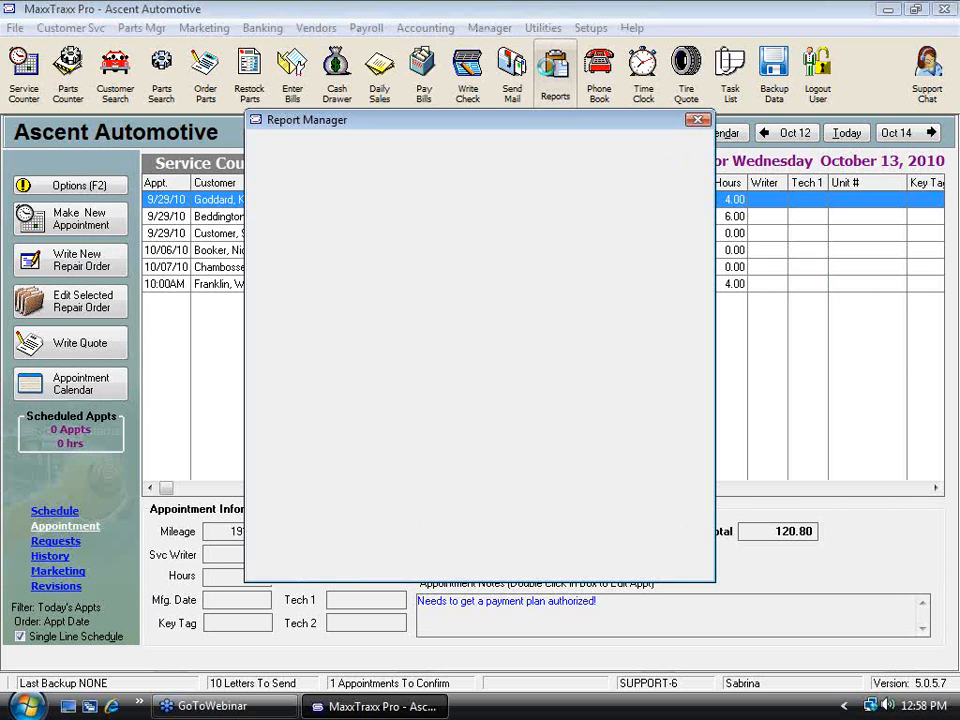
{"action": "left_click", "coordinate": [316, 231]}
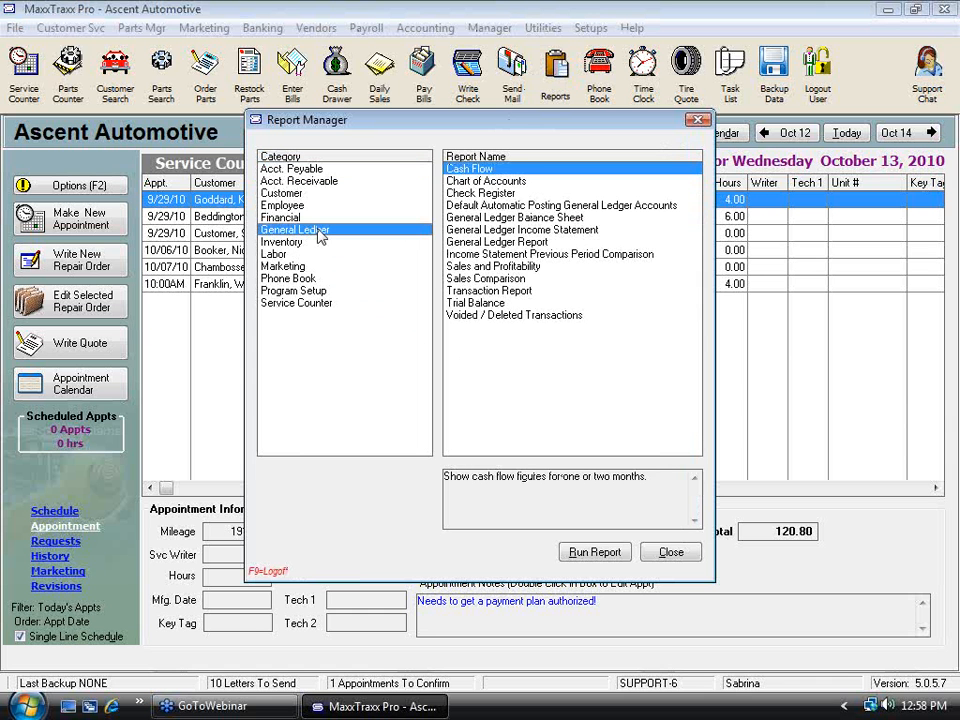
{"action": "left_click", "coordinate": [553, 317]}
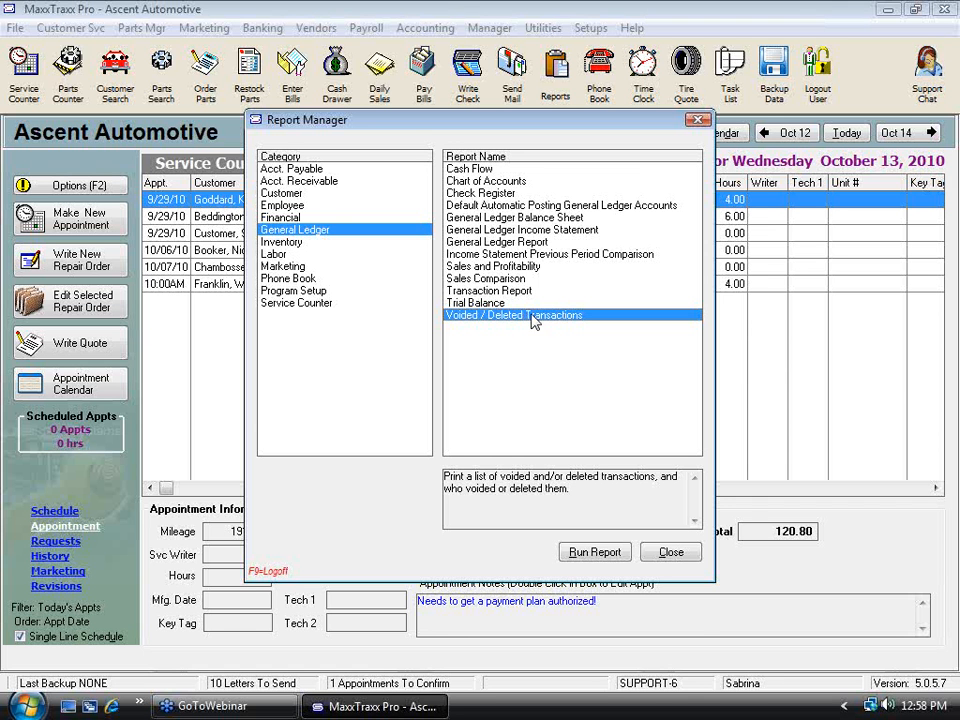
Try to run the Core Banking Report from the Inventory category and dismiss the message.
{"action": "left_click", "coordinate": [300, 243]}
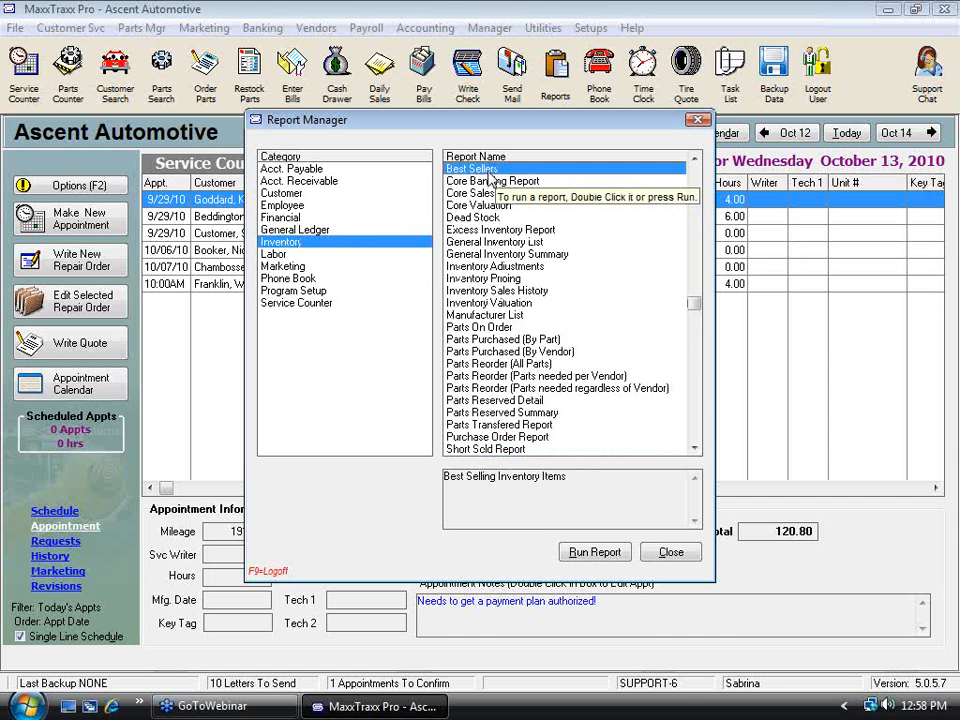
{"action": "left_click", "coordinate": [541, 186]}
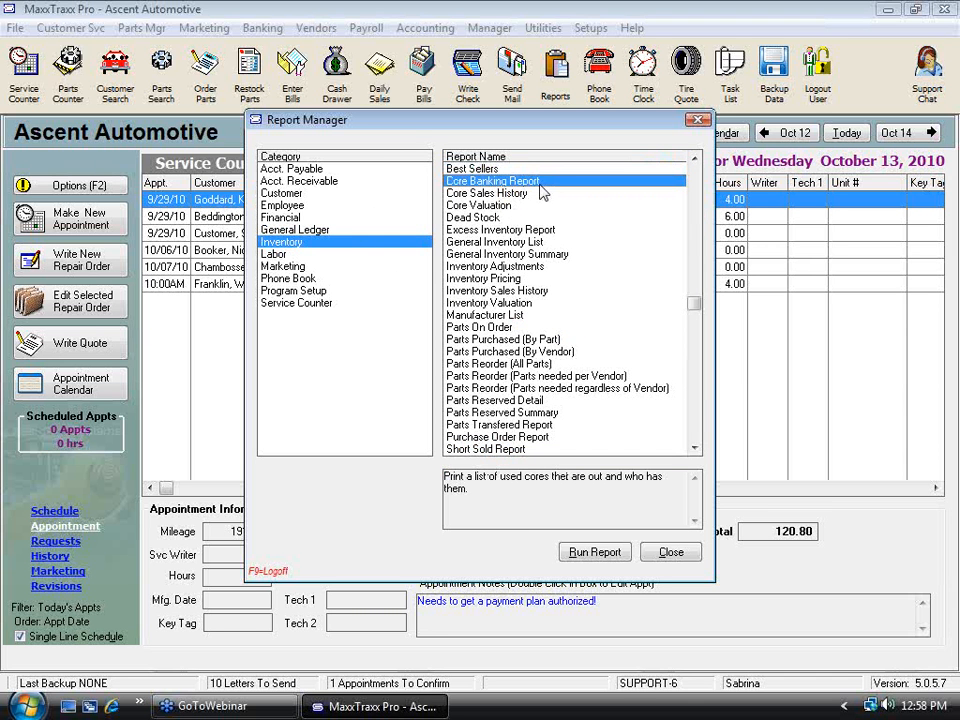
{"action": "double_click", "coordinate": [534, 182]}
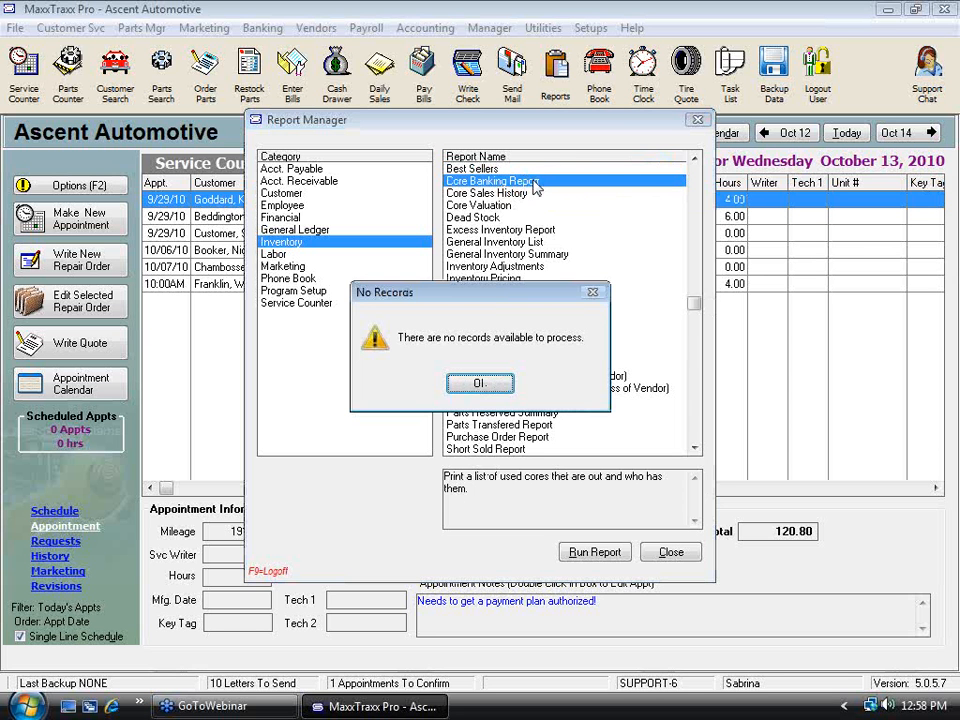
{"action": "left_click", "coordinate": [479, 383]}
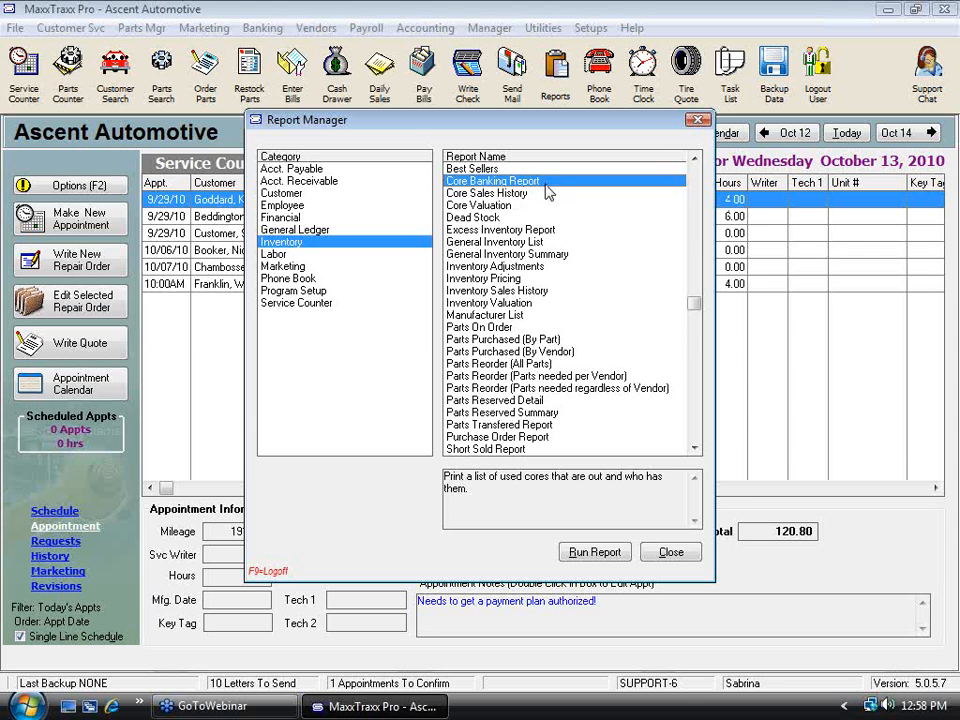
Review the Core Valuation description and run the Dead Stock report for parts not sold since 10/01/2010.
{"action": "left_click", "coordinate": [495, 206]}
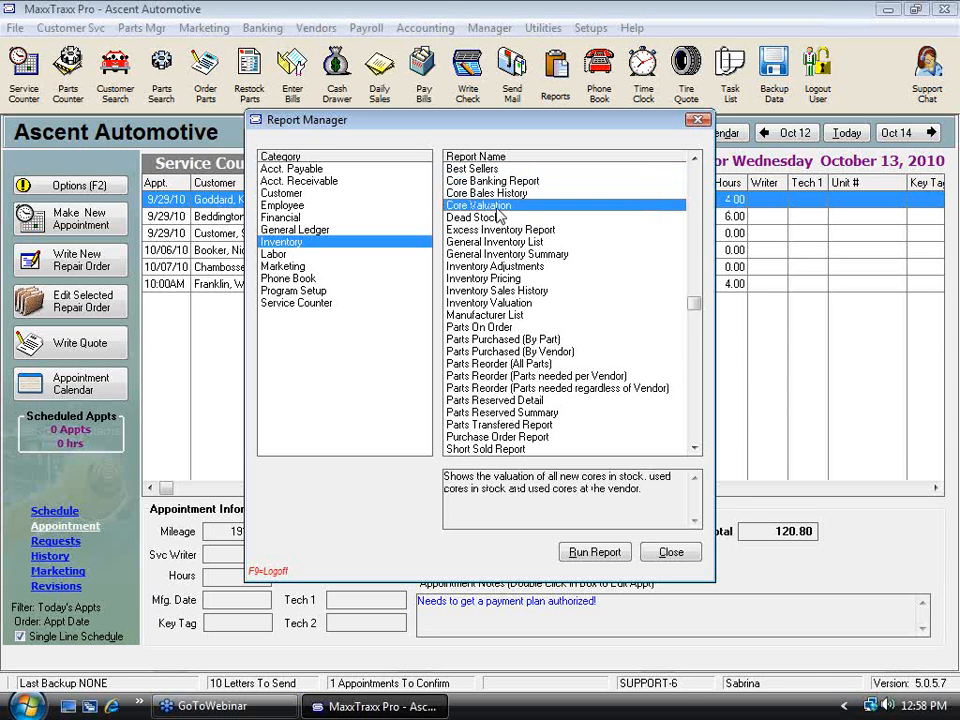
{"action": "left_click", "coordinate": [494, 220]}
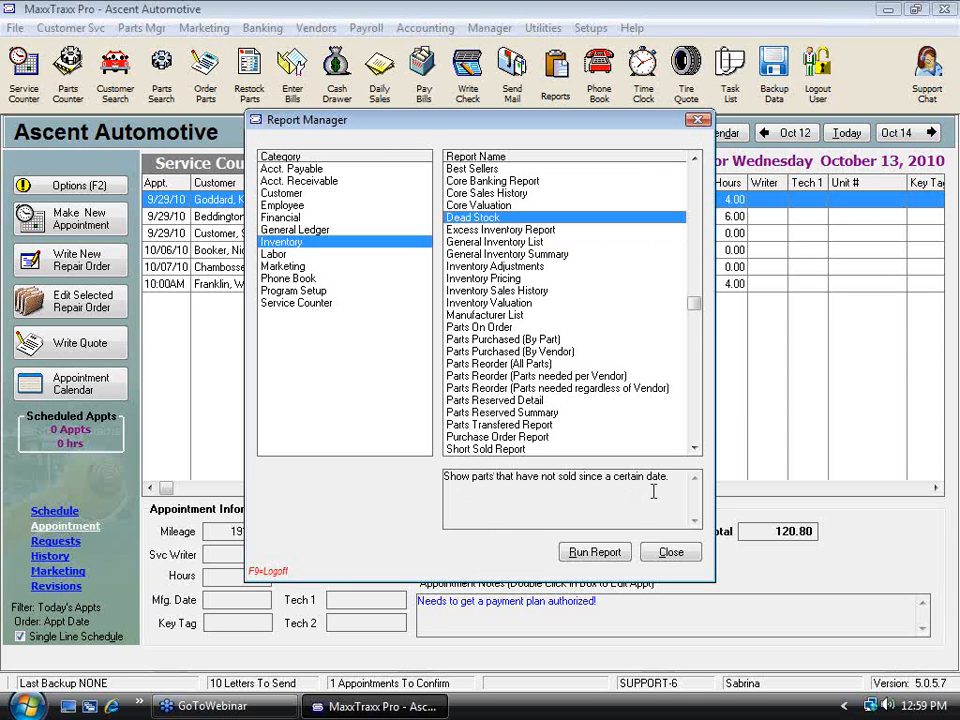
{"action": "left_click", "coordinate": [604, 555]}
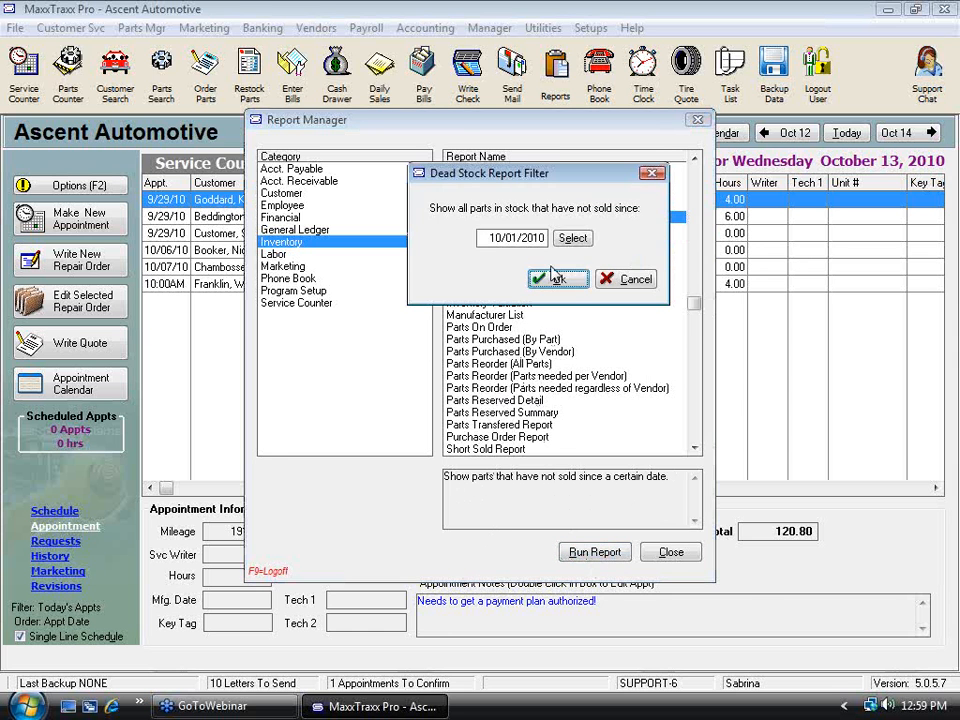
{"action": "left_click", "coordinate": [563, 284]}
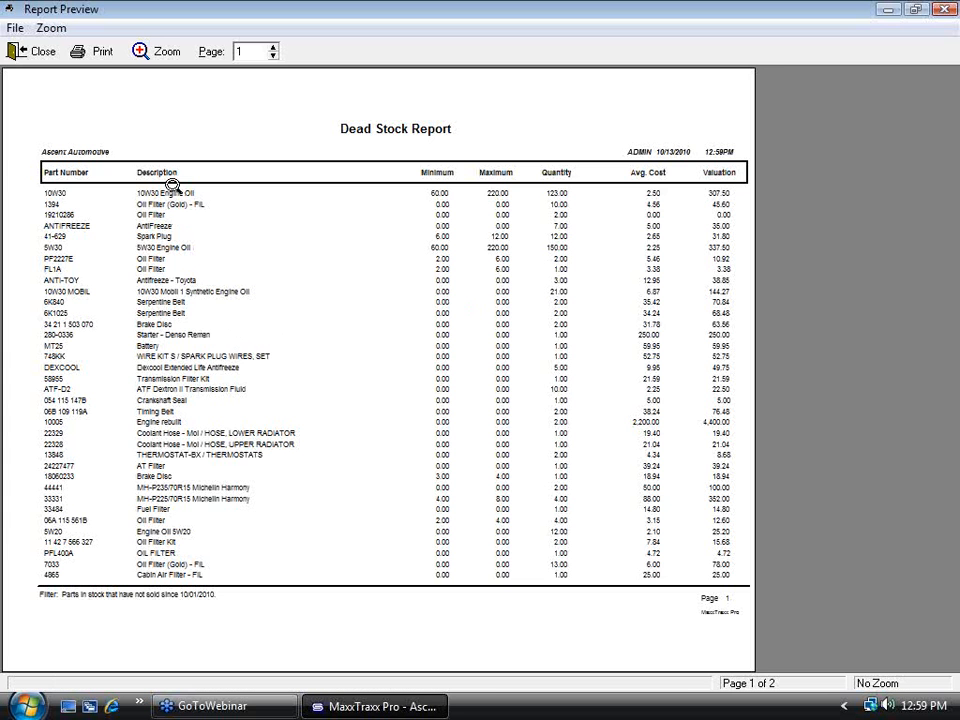
Examine the parts, quantities and valuations in the Dead Stock report, and close the preview.
{"action": "left_click", "coordinate": [176, 320]}
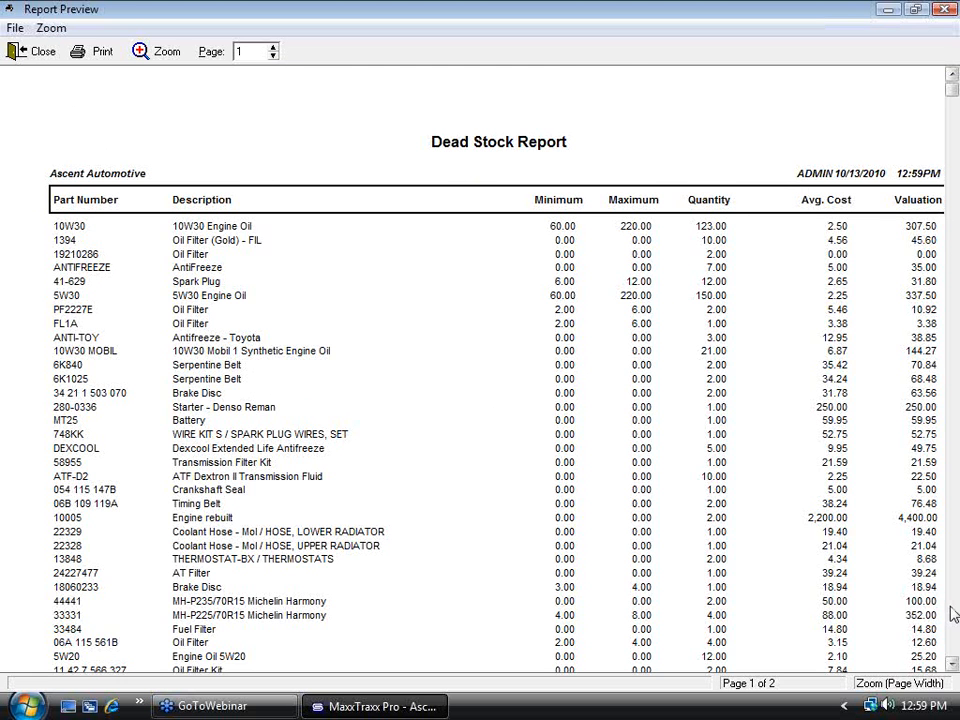
{"action": "scroll", "coordinate": [712, 460], "scroll_direction": "down", "scroll_amount": 3}
{"action": "left_click", "coordinate": [490, 295]}
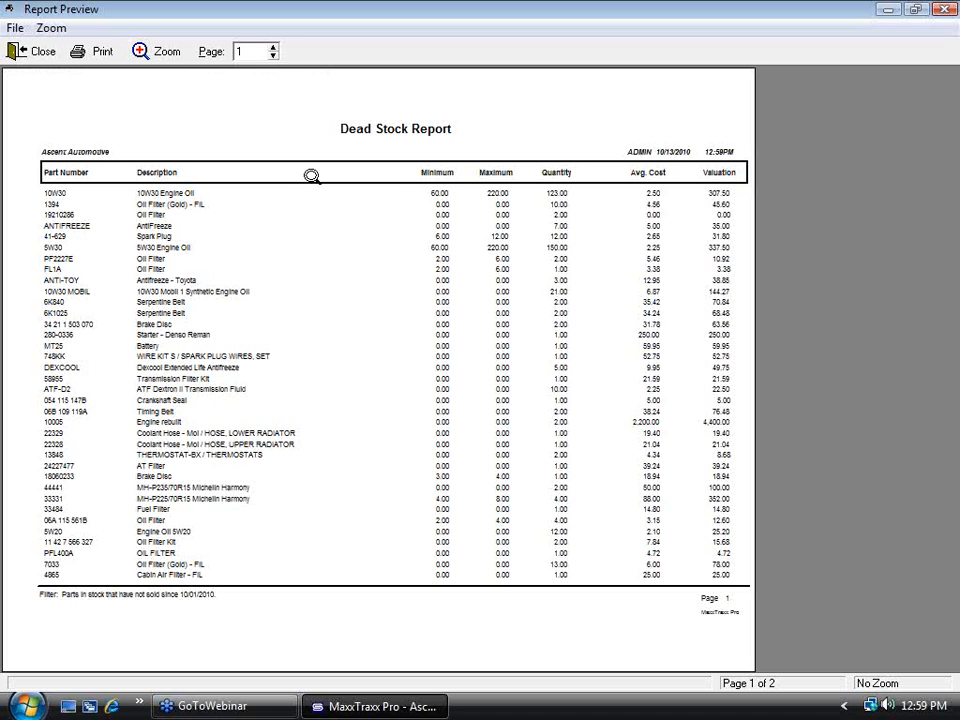
{"action": "left_click", "coordinate": [38, 52]}
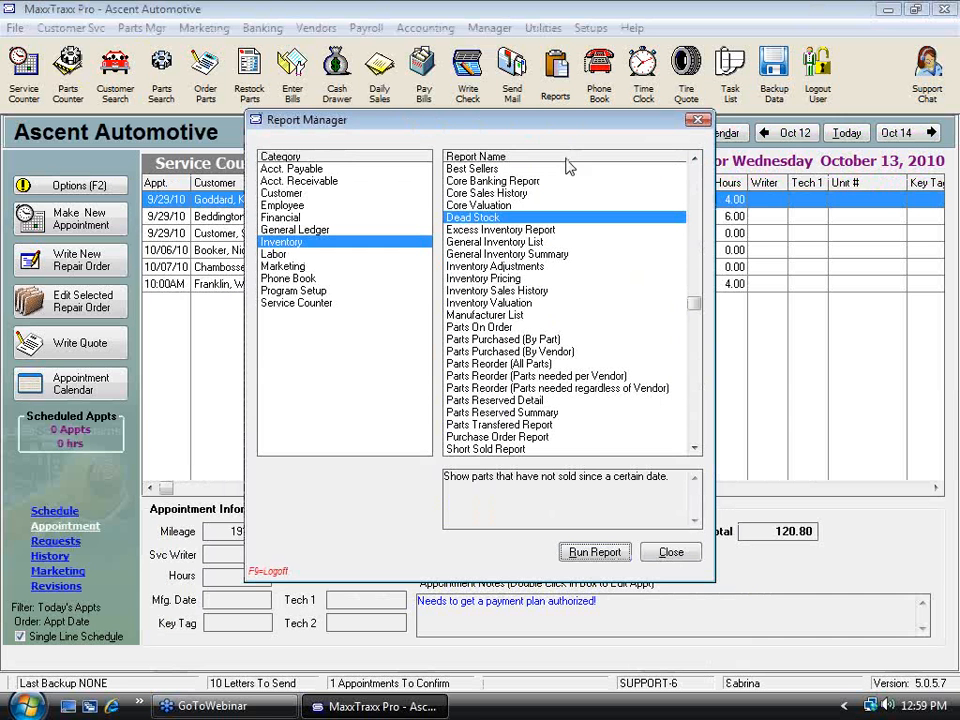
Review the Excess Inventory Report's description and filter options, try sorting by Excess Inventory Value, and cancel the filter.
{"action": "left_click", "coordinate": [512, 231]}
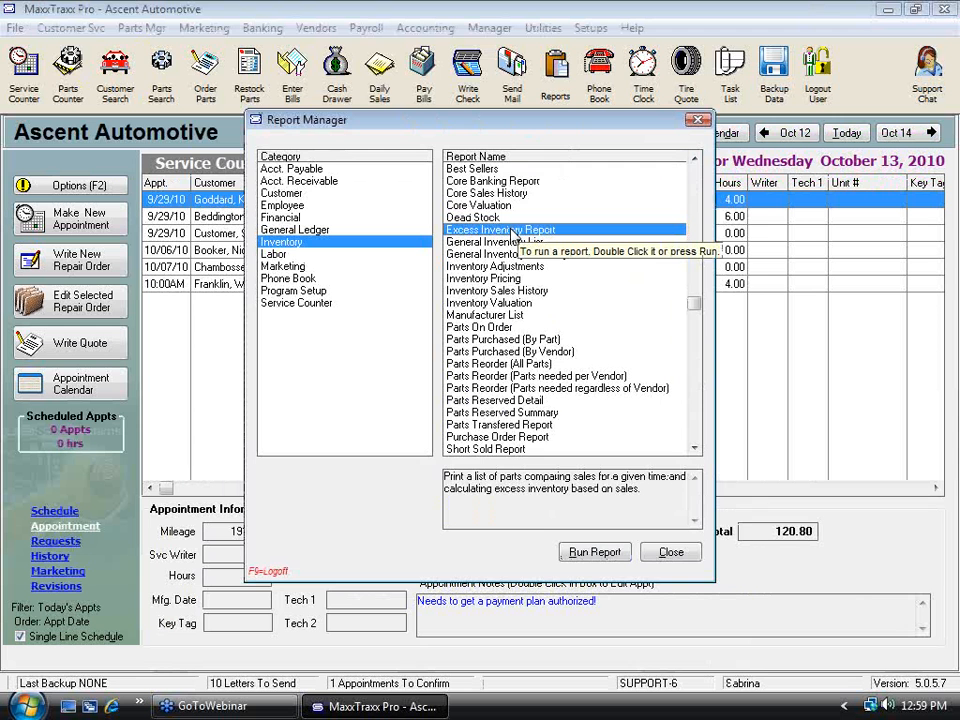
{"action": "double_click", "coordinate": [512, 231]}
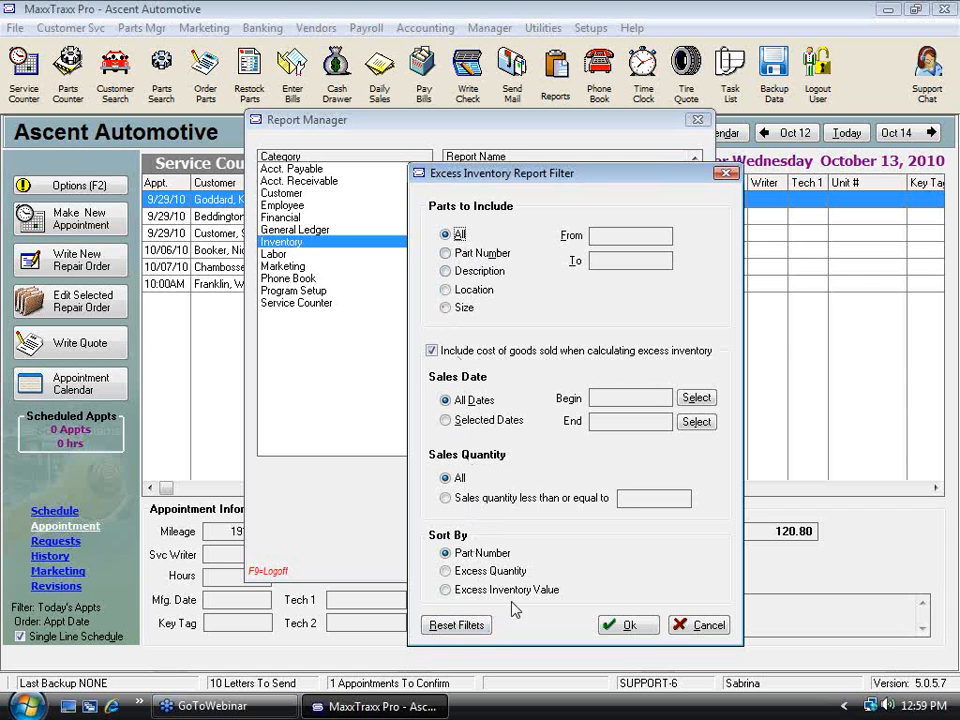
{"action": "left_click", "coordinate": [446, 591]}
{"action": "left_click", "coordinate": [702, 630]}
Review the descriptions of General Inventory List, General Inventory Summary, Inventory Adjustments and the three Parts Reorder reports.
{"action": "left_click", "coordinate": [524, 243]}
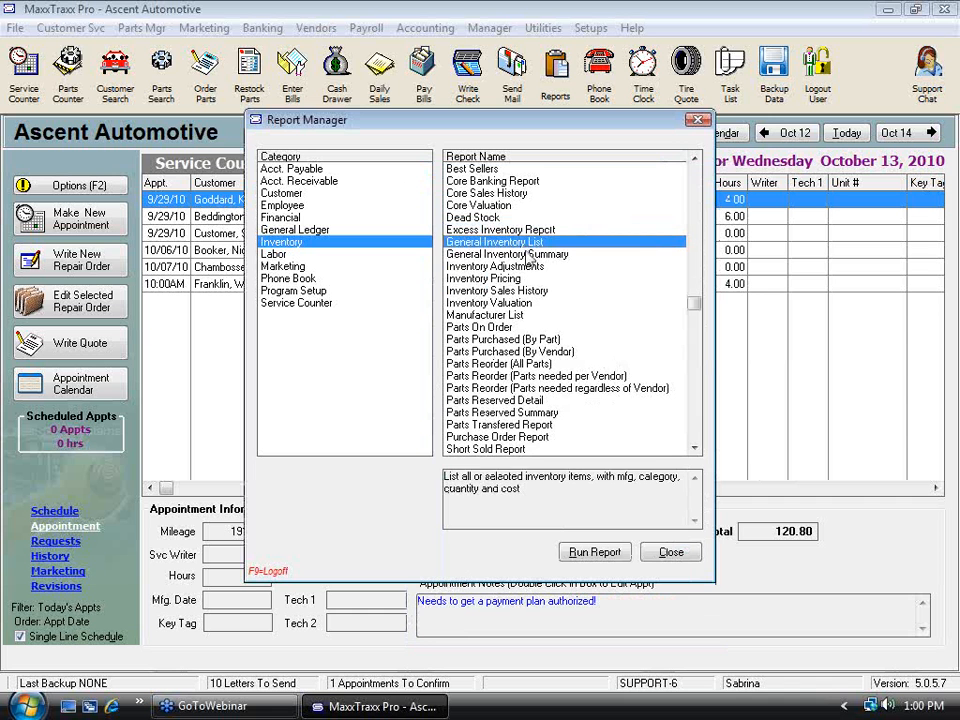
{"action": "left_click", "coordinate": [551, 255]}
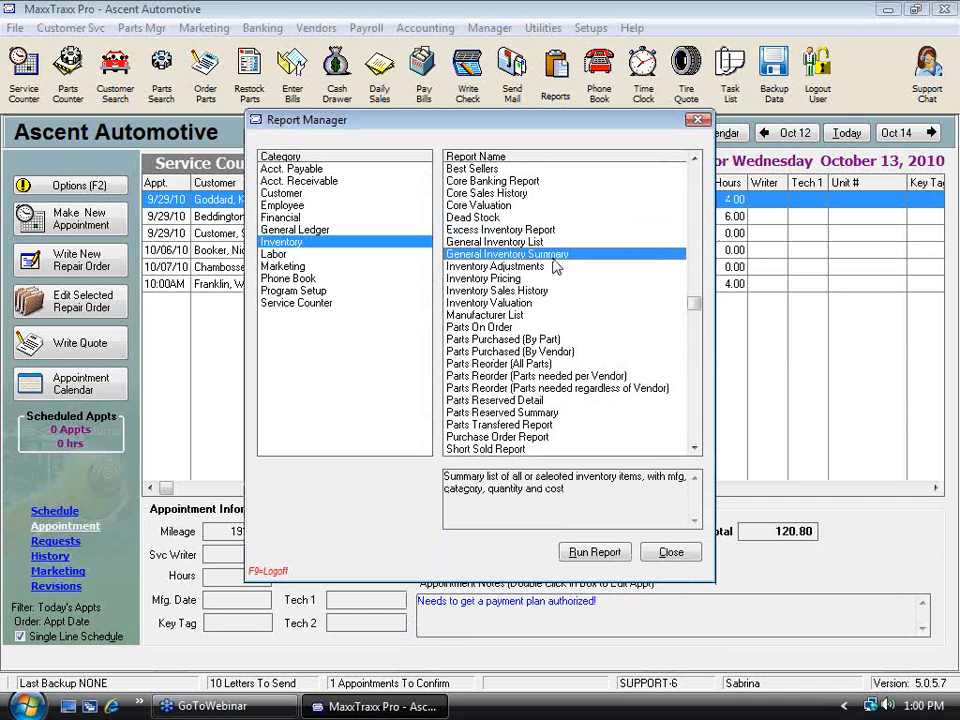
{"action": "left_click", "coordinate": [531, 270]}
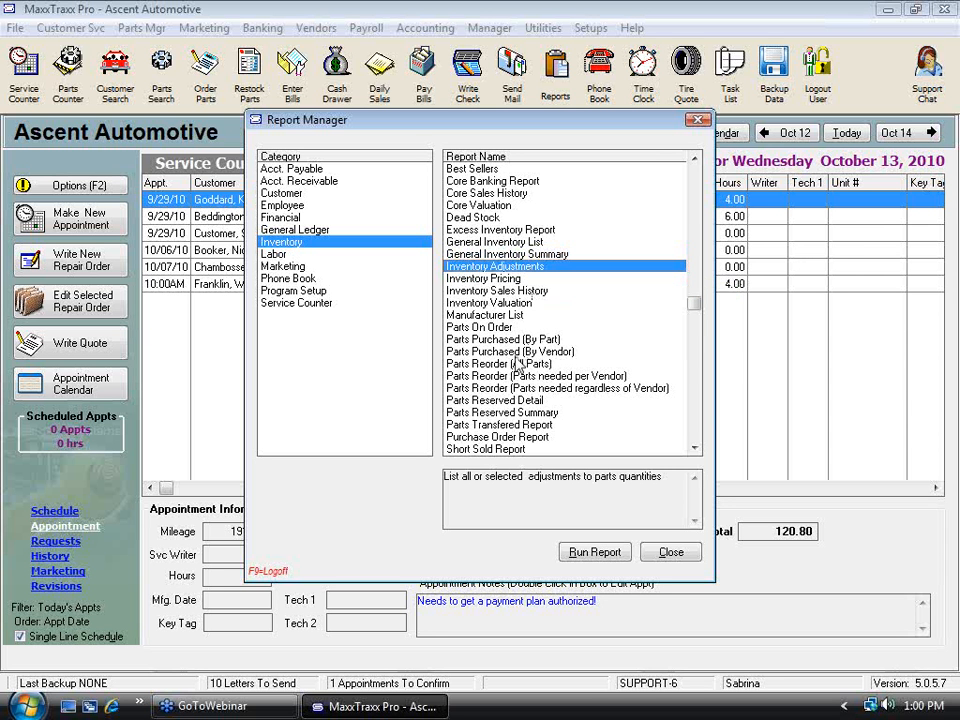
{"action": "left_click", "coordinate": [514, 364]}
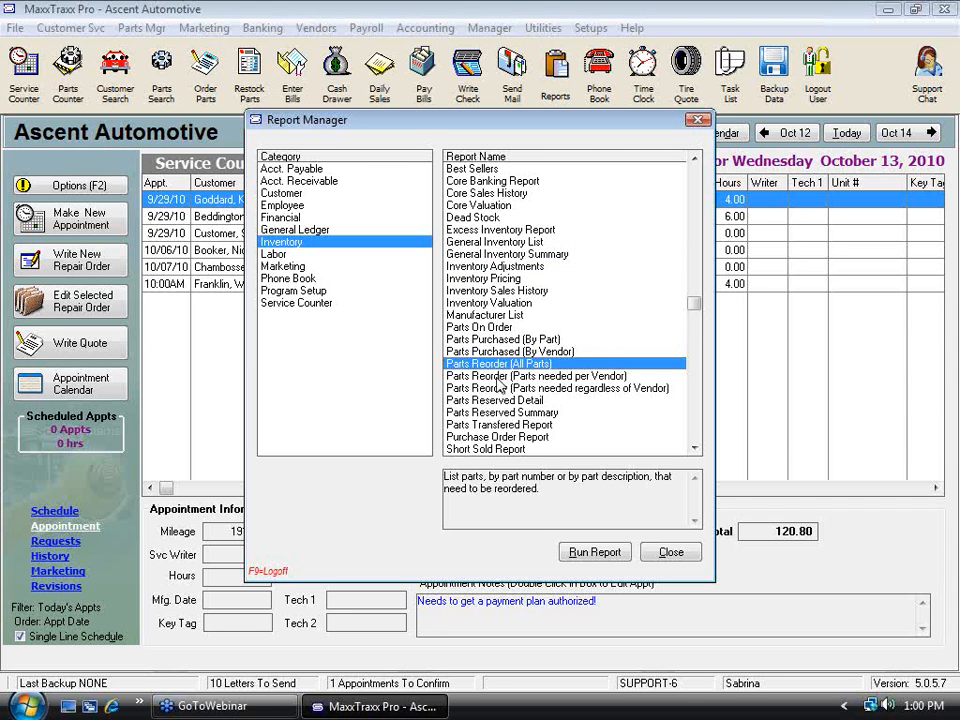
{"action": "left_click", "coordinate": [497, 376]}
{"action": "left_click", "coordinate": [497, 388]}
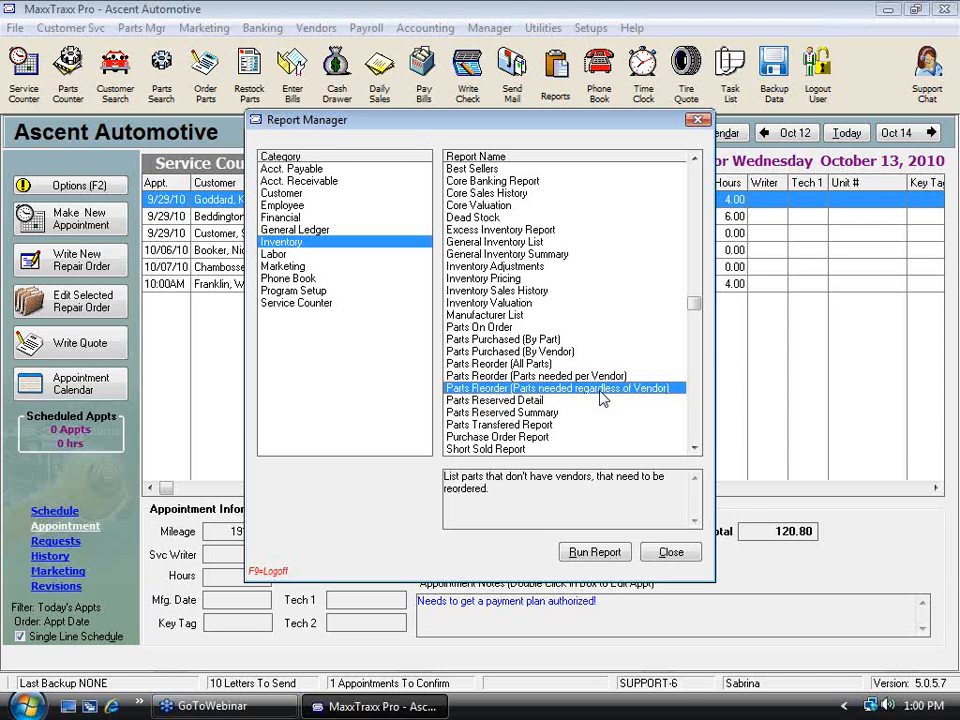
Run the Parts On Order report for all vendors, examine it enlarged, and close the preview.
{"action": "left_click", "coordinate": [481, 328]}
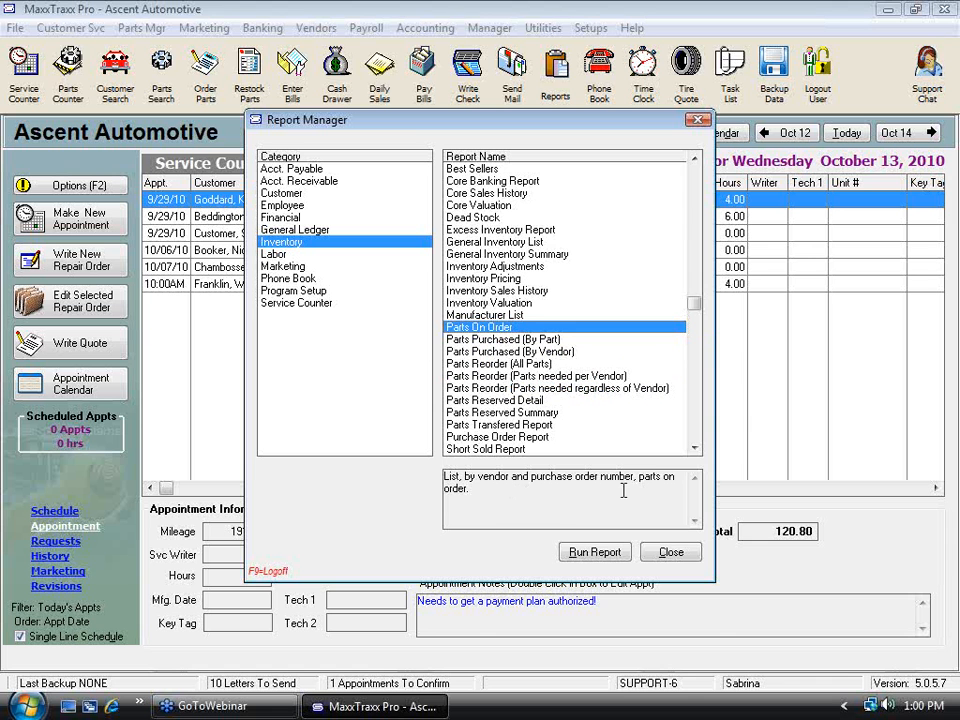
{"action": "double_click", "coordinate": [500, 337]}
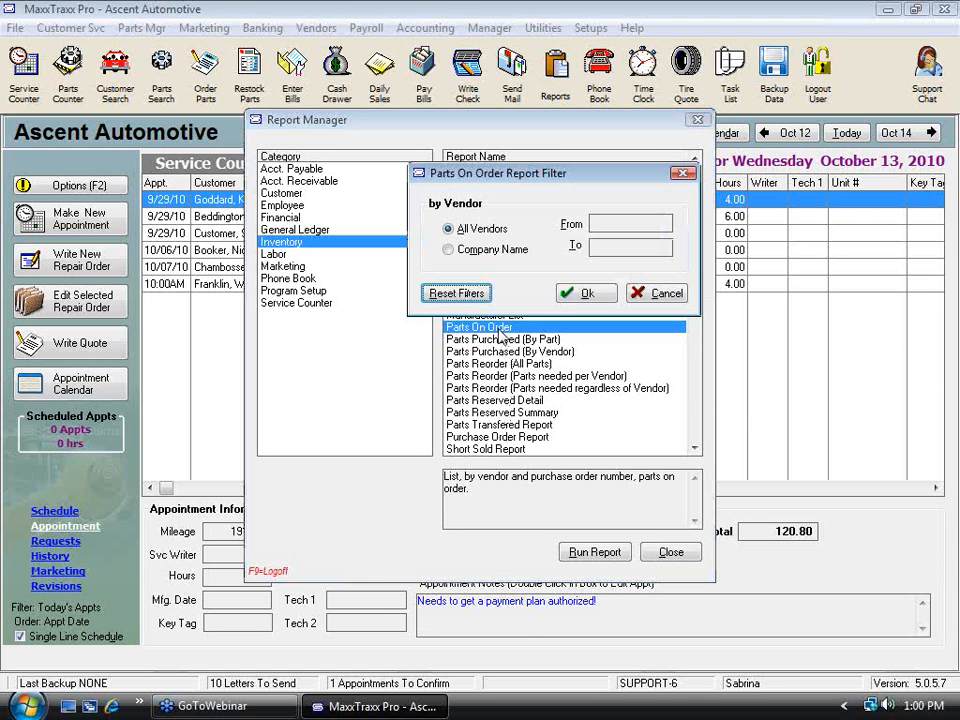
{"action": "left_click", "coordinate": [600, 294]}
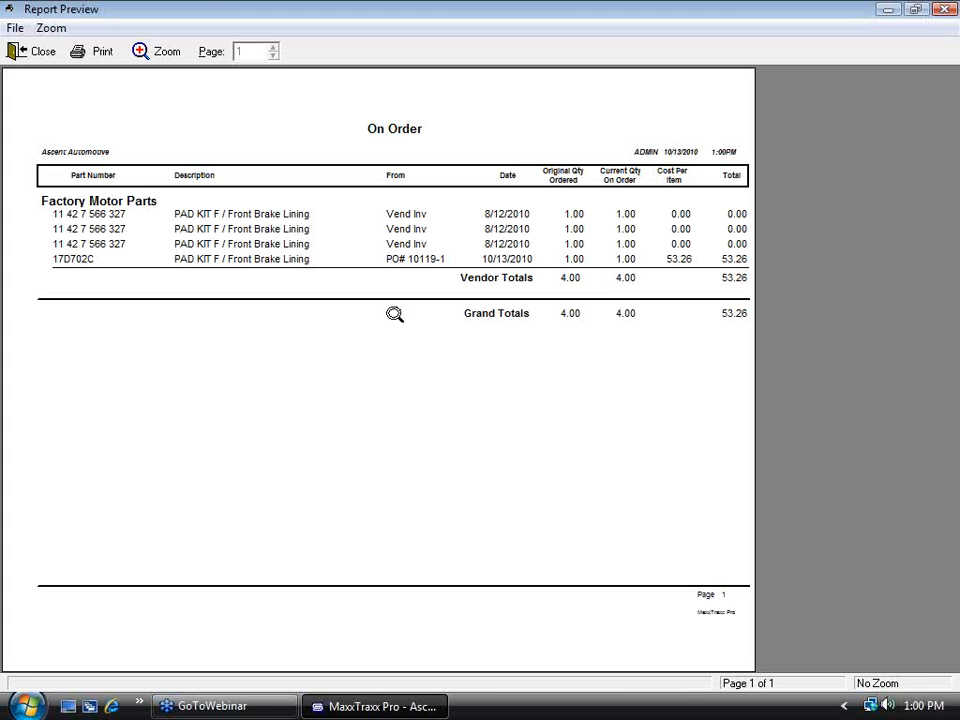
{"action": "left_click", "coordinate": [274, 360]}
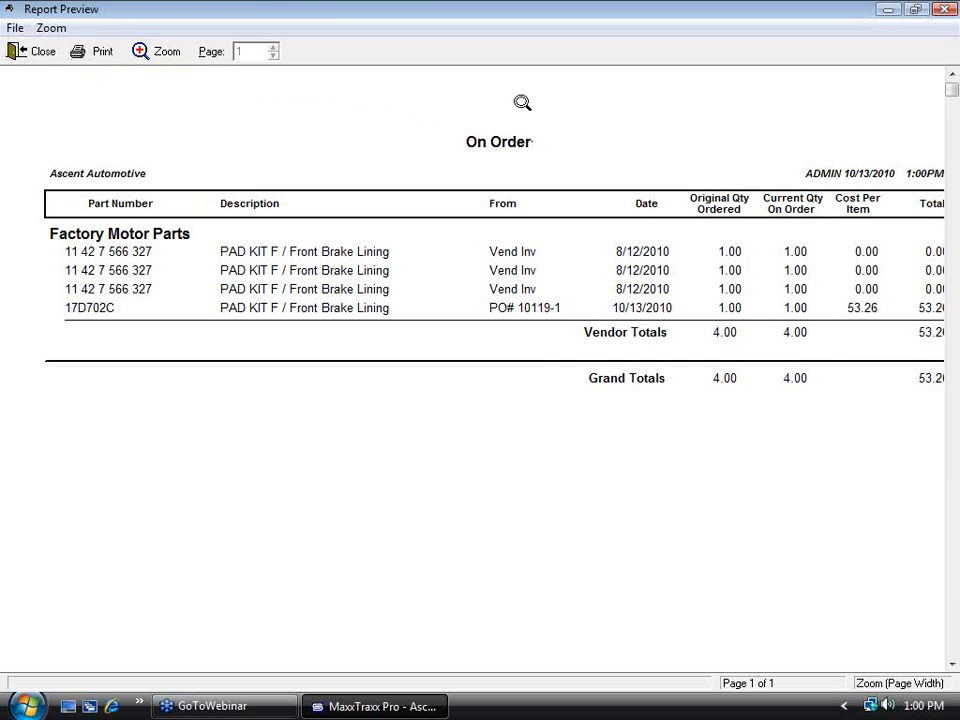
{"action": "left_click", "coordinate": [40, 51]}
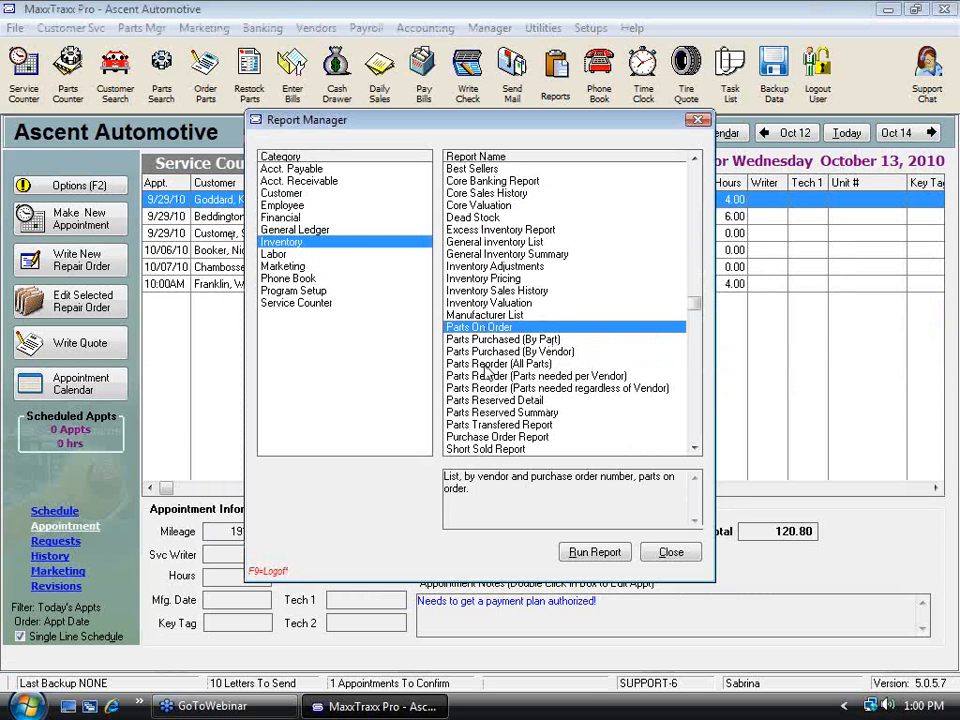
Compare the descriptions of the Parts Reserved Detail and Parts Reserved Summary reports.
{"action": "left_click", "coordinate": [500, 412]}
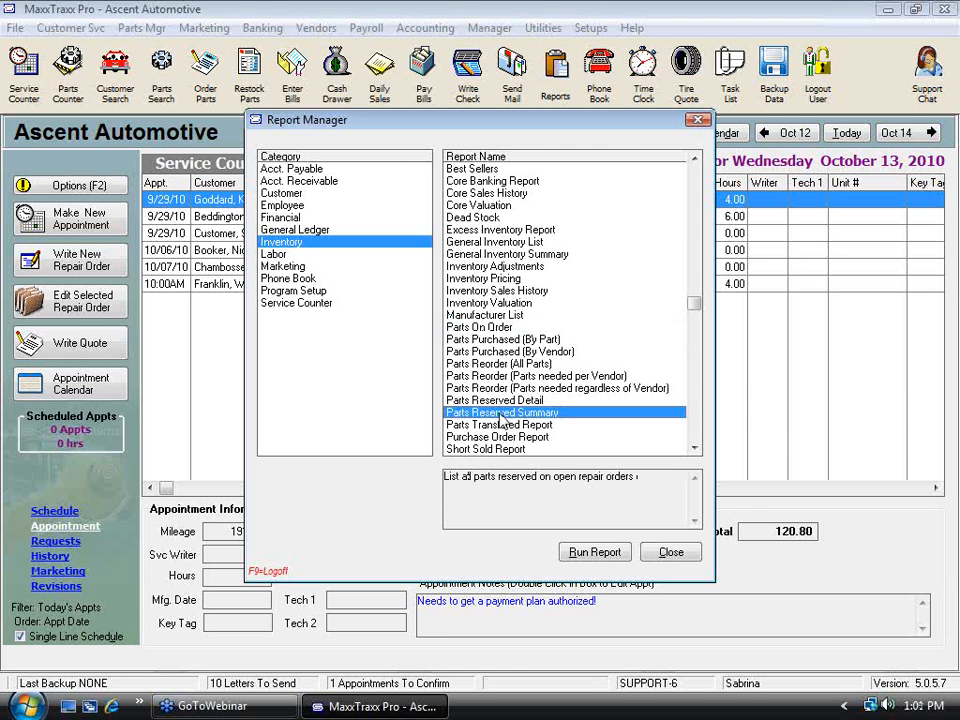
{"action": "left_click", "coordinate": [515, 401]}
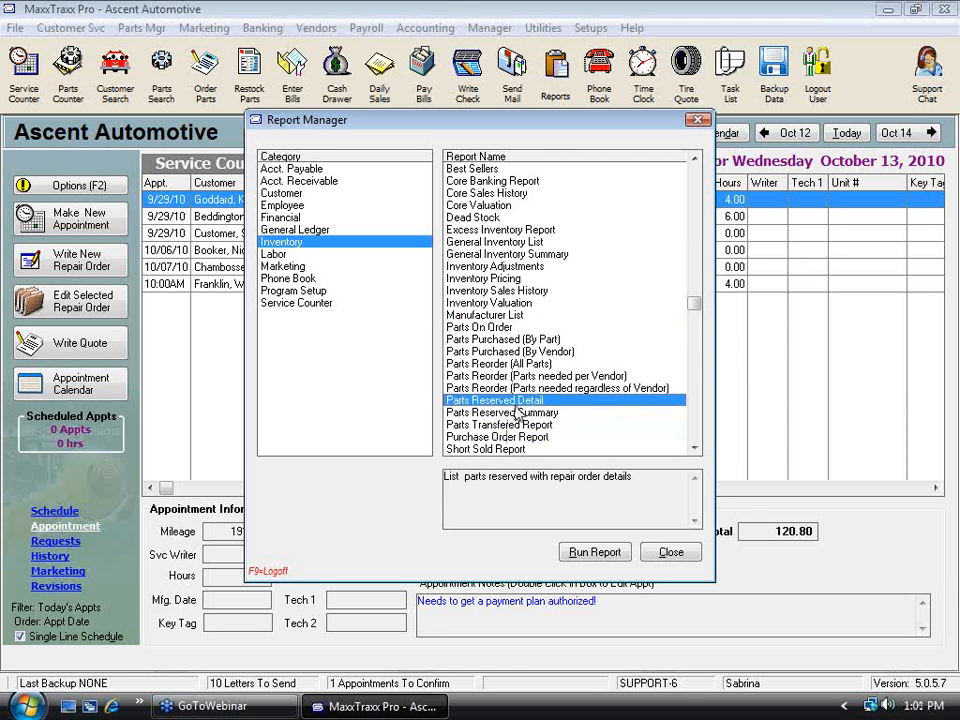
{"action": "left_click", "coordinate": [525, 412]}
{"action": "left_click", "coordinate": [530, 402]}
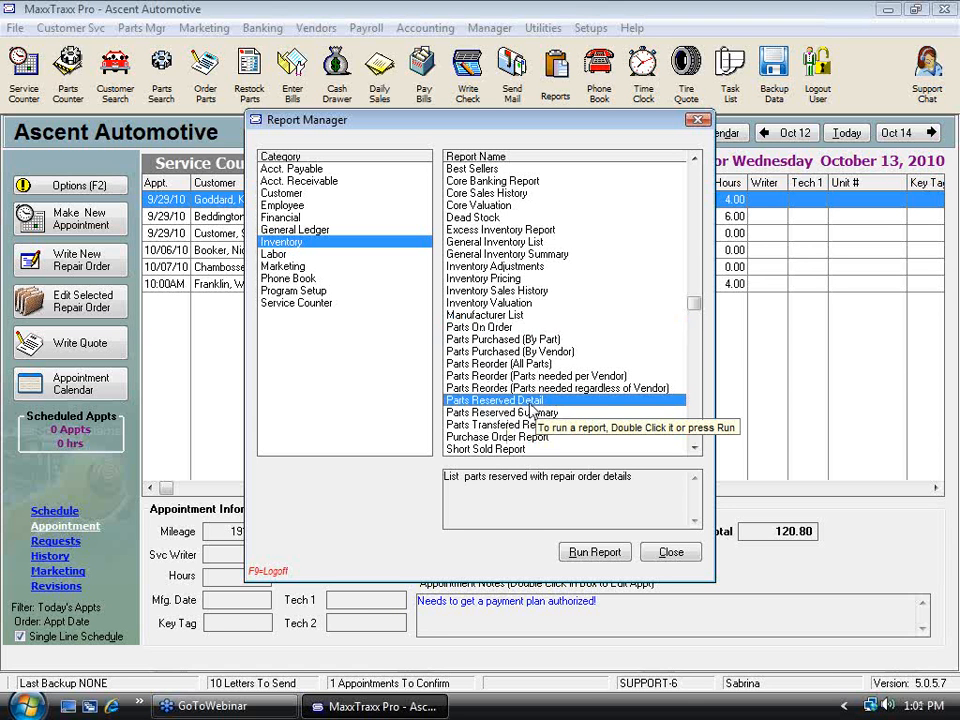
{"action": "left_click", "coordinate": [521, 414]}
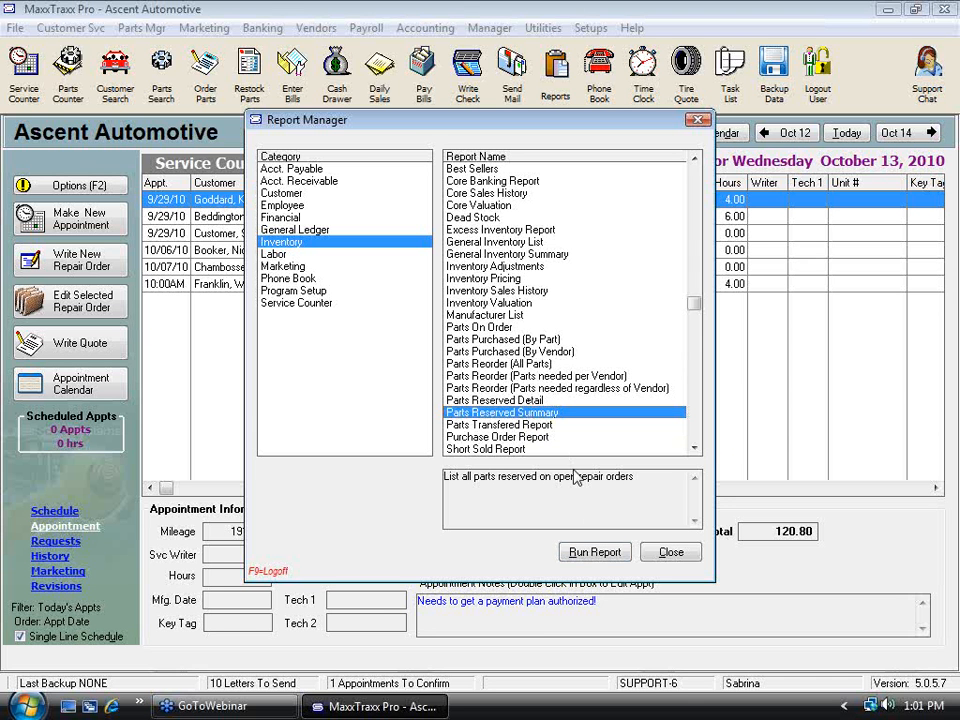
{"action": "left_click", "coordinate": [561, 477]}
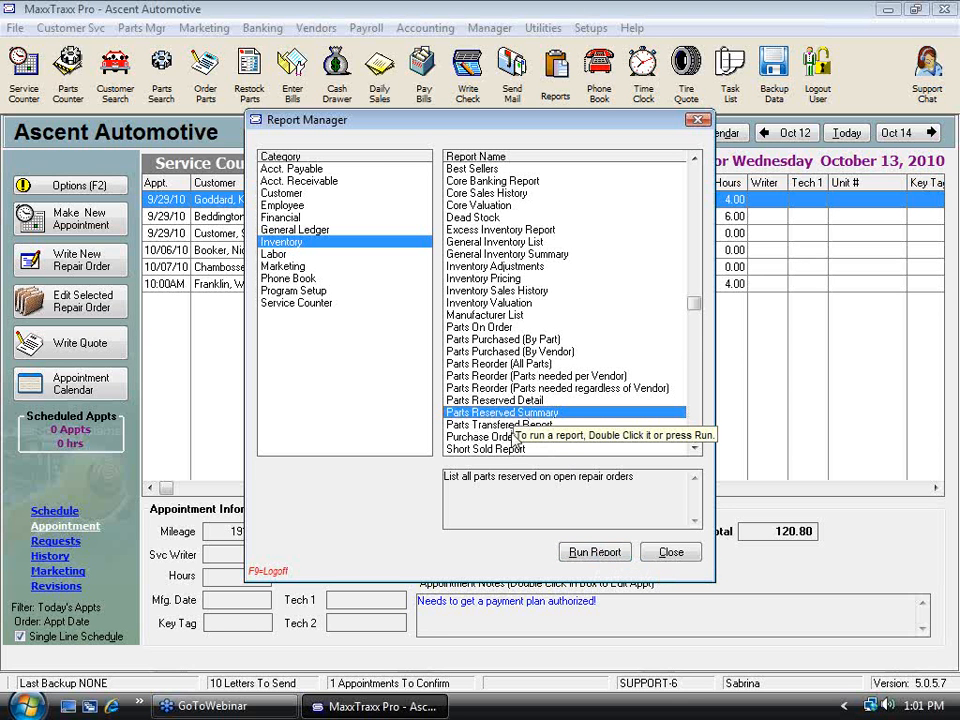
Run the Parts Reserved Summary report, examine it enlarged, and close the preview.
{"action": "left_click", "coordinate": [600, 558]}
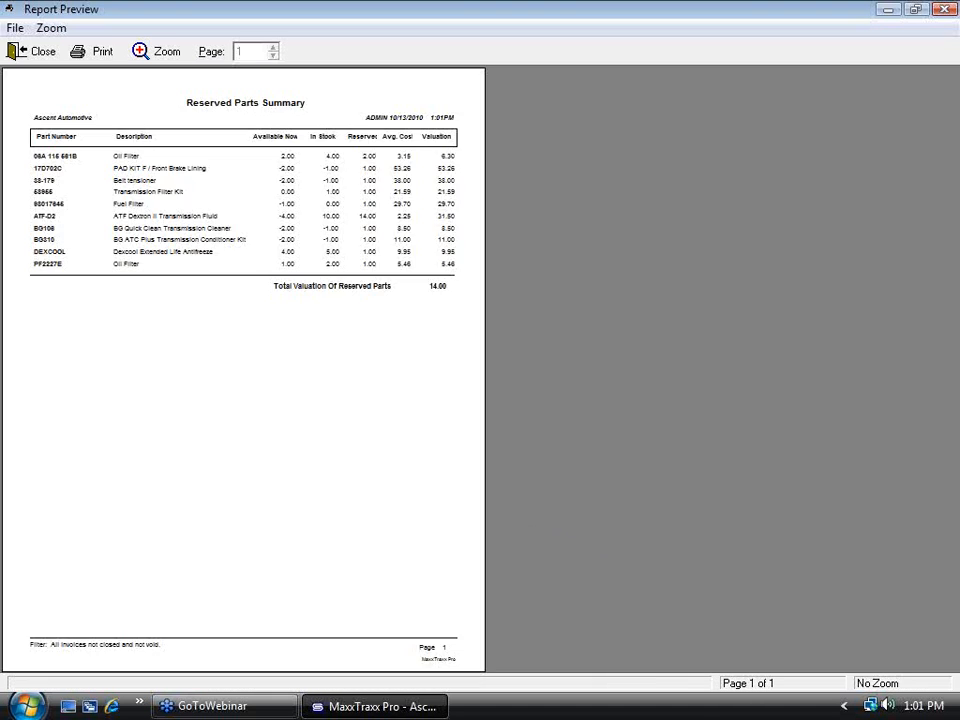
{"action": "left_click", "coordinate": [264, 445]}
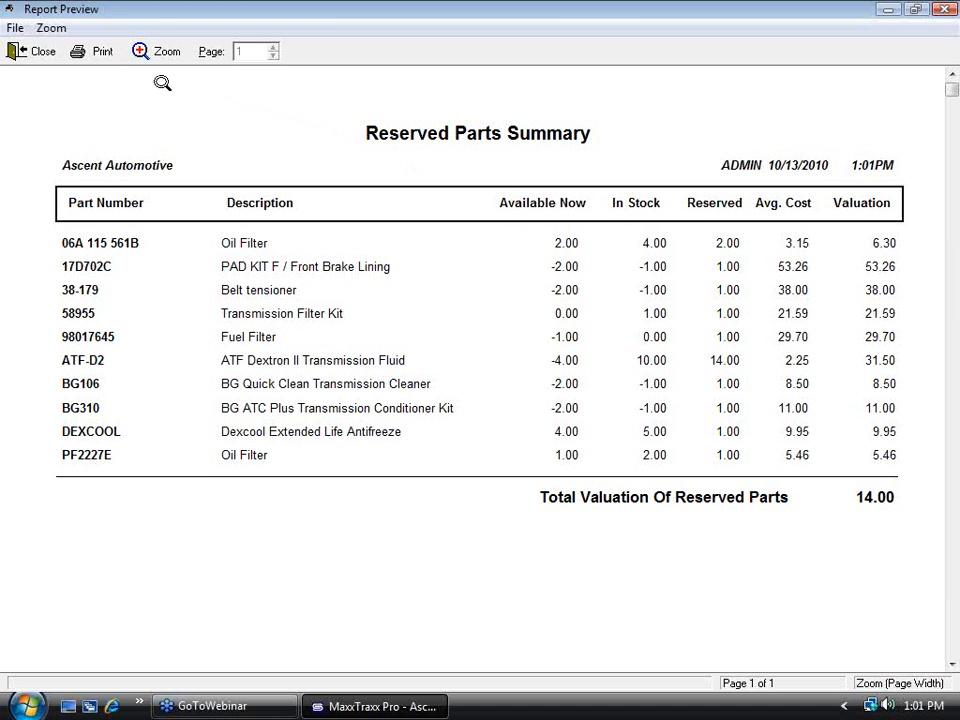
{"action": "left_click", "coordinate": [41, 57]}
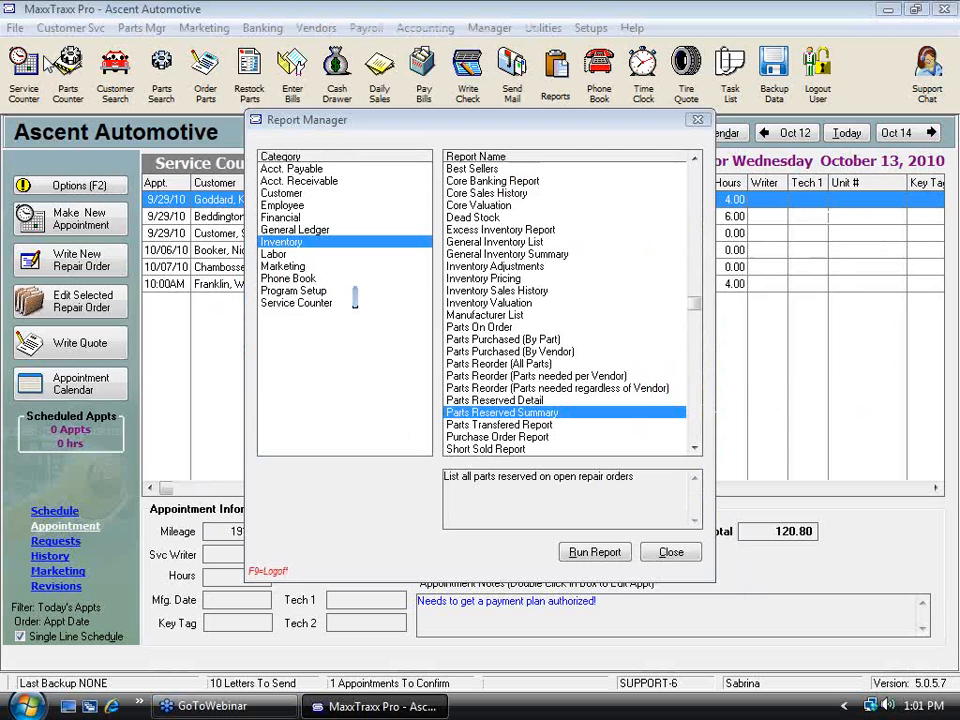
Review the Parts Transfered Report description, and run and examine the Purchase Order Report for all vendors from 5/13/2010 to 10/13/2010.
{"action": "left_click", "coordinate": [500, 425]}
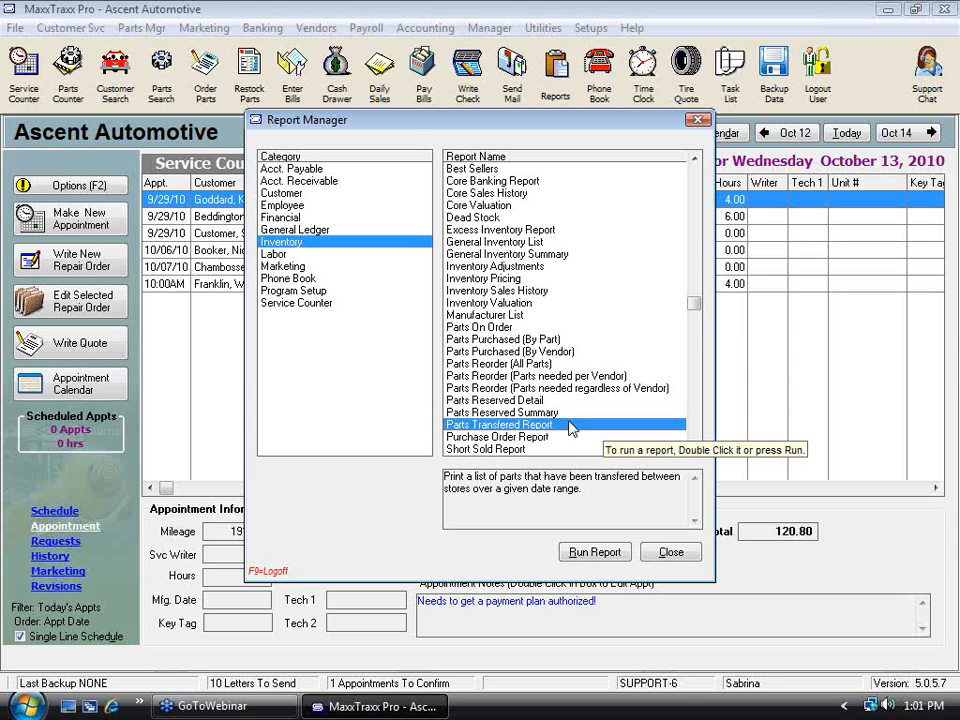
{"action": "double_click", "coordinate": [497, 438]}
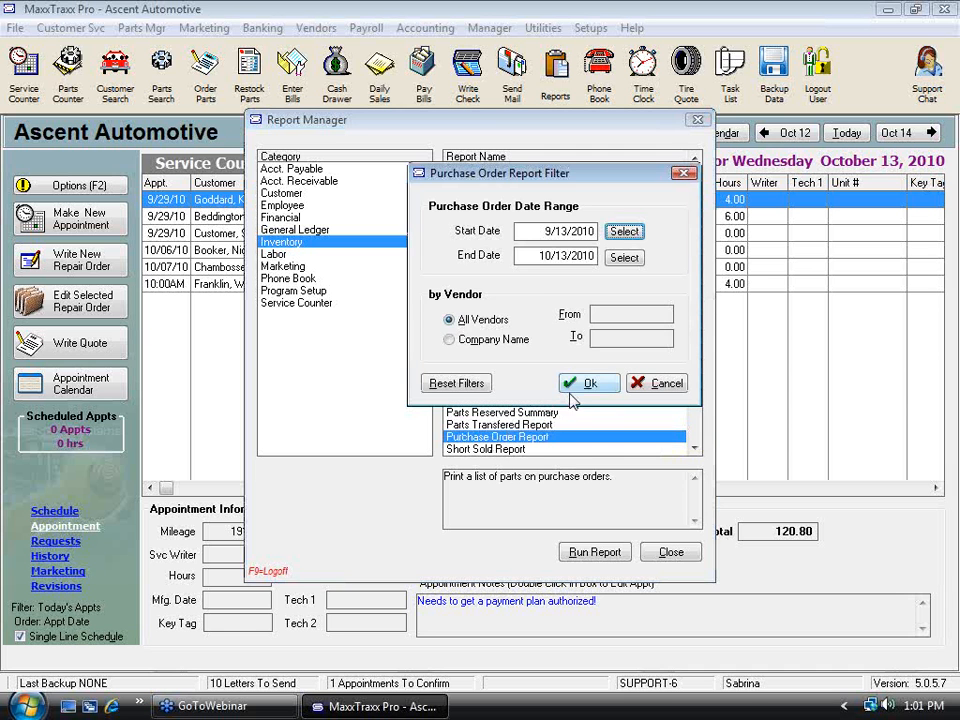
{"action": "left_click", "coordinate": [624, 231]}
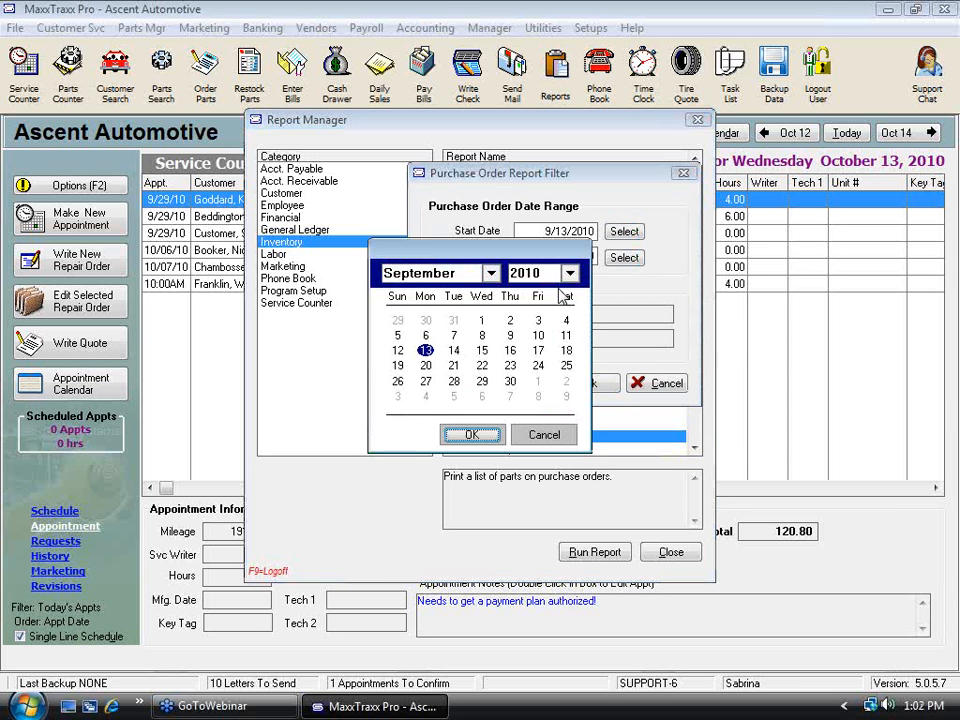
{"action": "left_click", "coordinate": [420, 273]}
{"action": "left_click", "coordinate": [397, 350]}
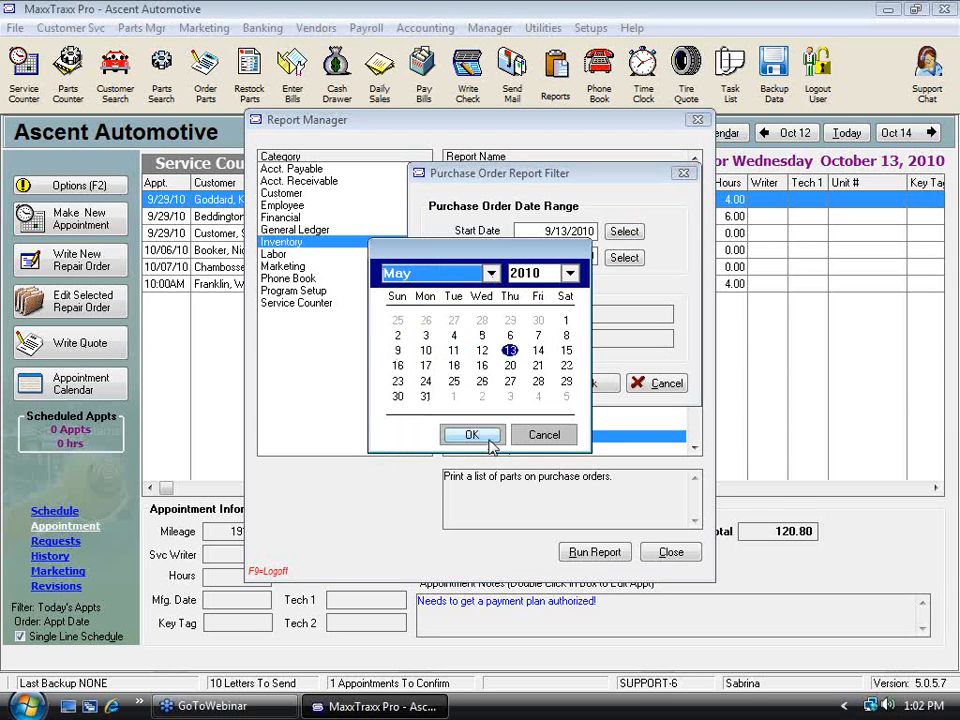
{"action": "left_click", "coordinate": [413, 434]}
{"action": "left_click", "coordinate": [610, 383]}
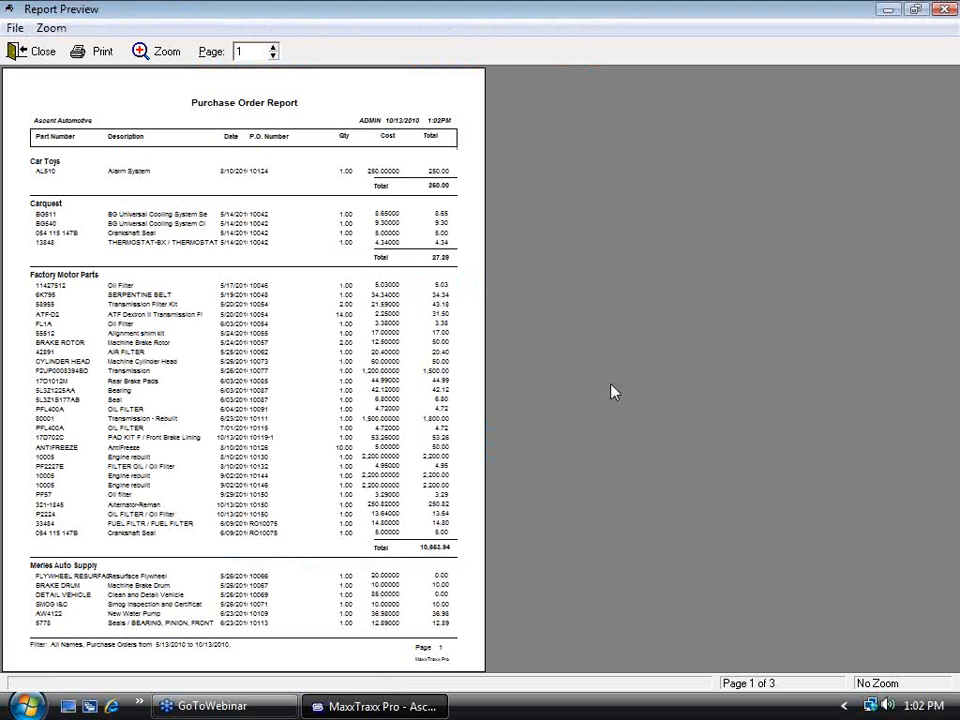
{"action": "left_click", "coordinate": [135, 365]}
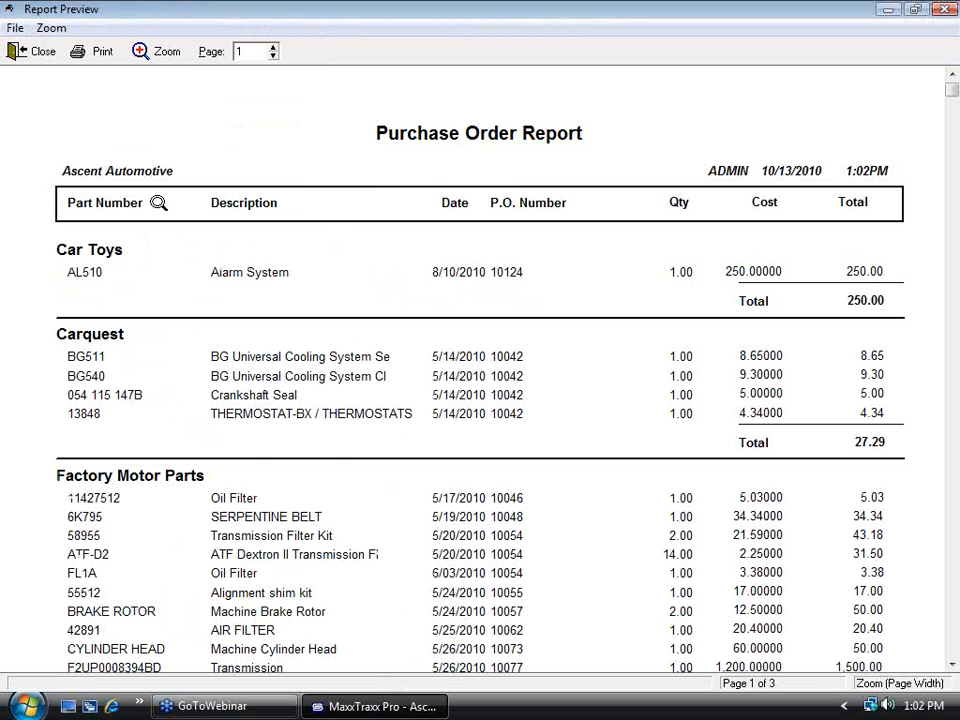
{"action": "left_click", "coordinate": [30, 51]}
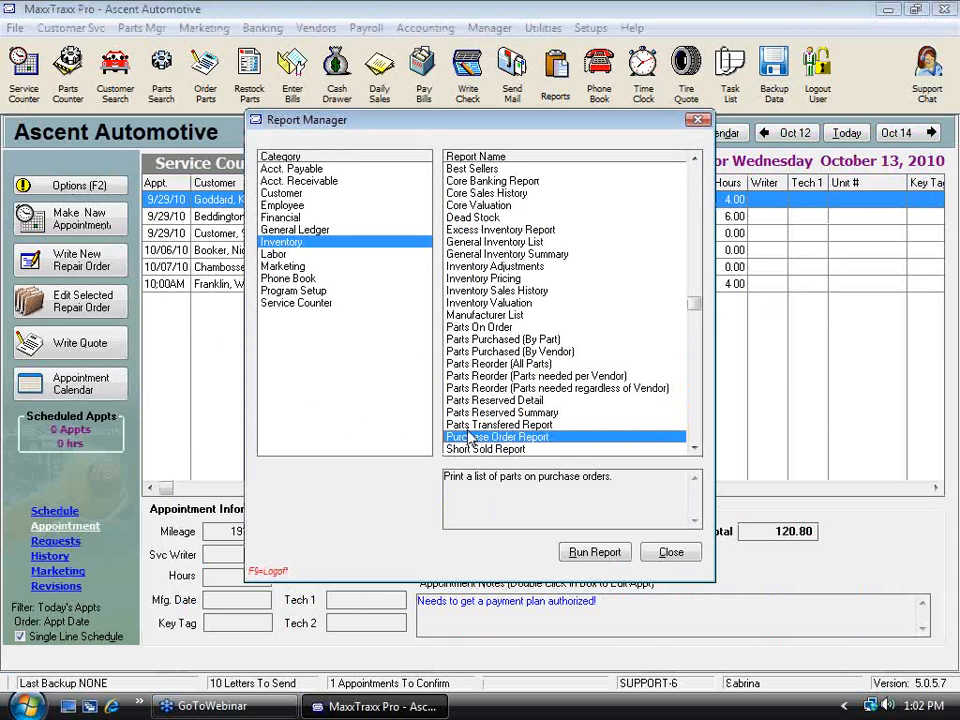
Review the Short Sold Report's description, run the report, examine it enlarged, and close the preview.
{"action": "left_click", "coordinate": [500, 451]}
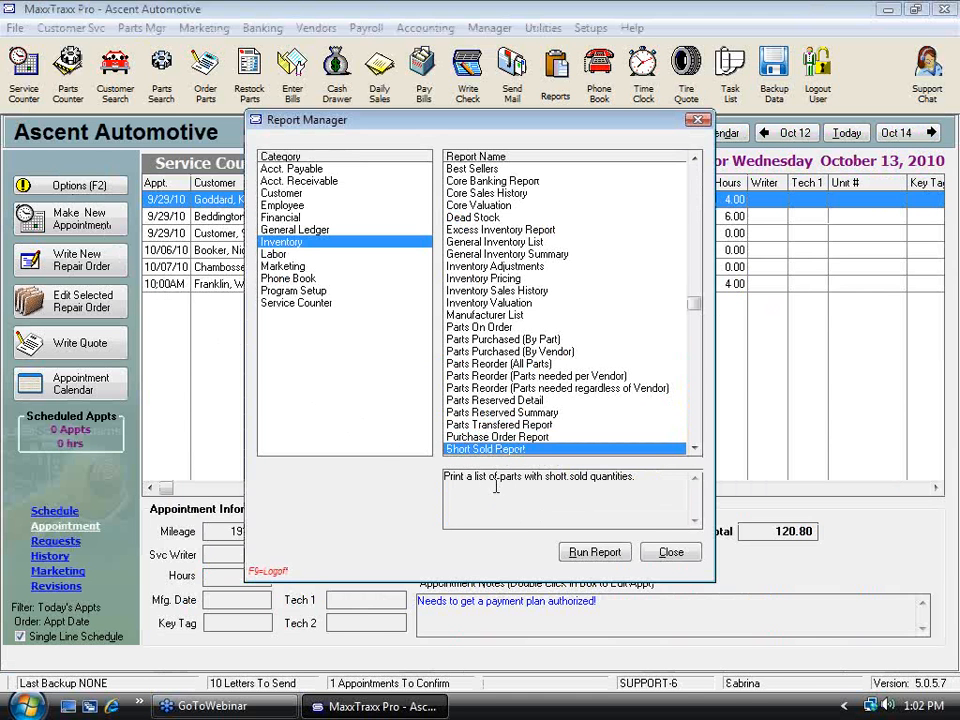
{"action": "left_click_drag", "start_coordinate": [476, 476], "coordinate": [632, 474]}
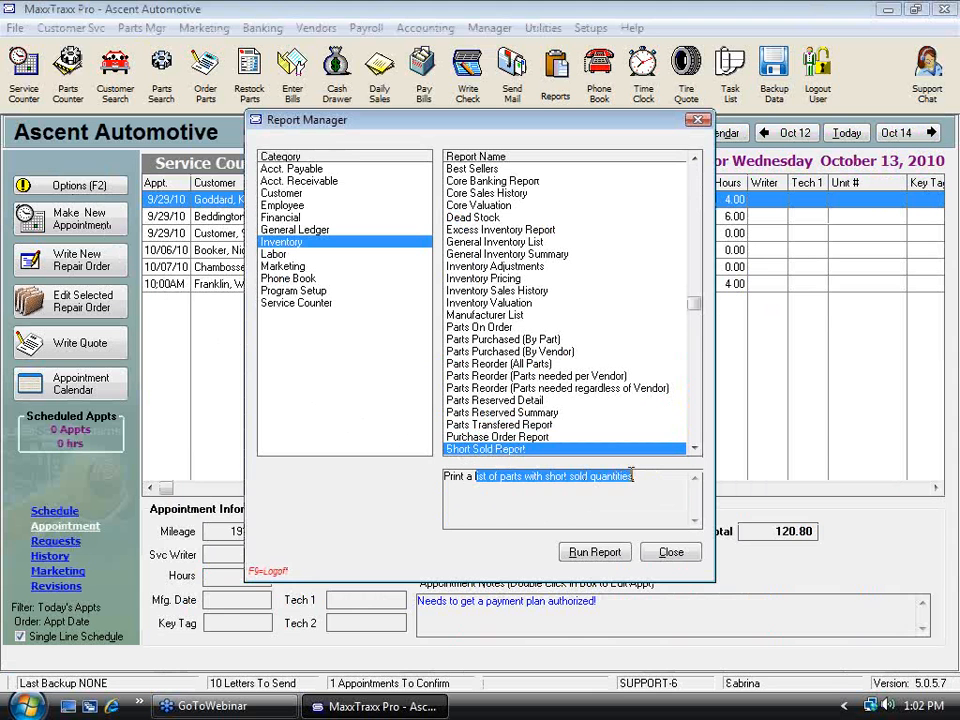
{"action": "double_click", "coordinate": [545, 454]}
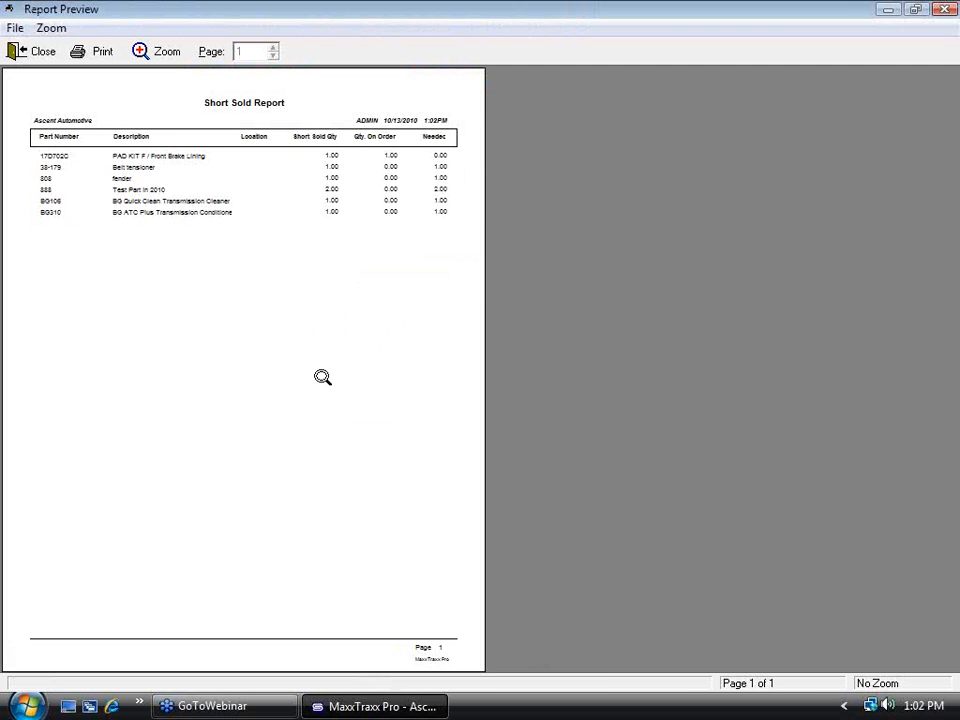
{"action": "left_click", "coordinate": [322, 377]}
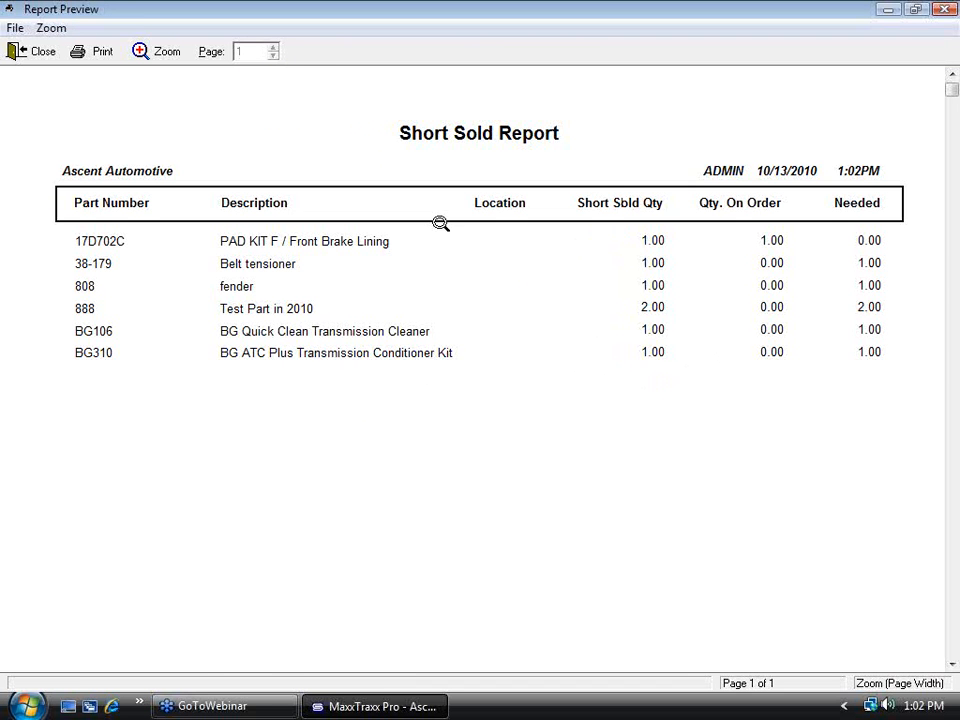
{"action": "left_click", "coordinate": [31, 53]}
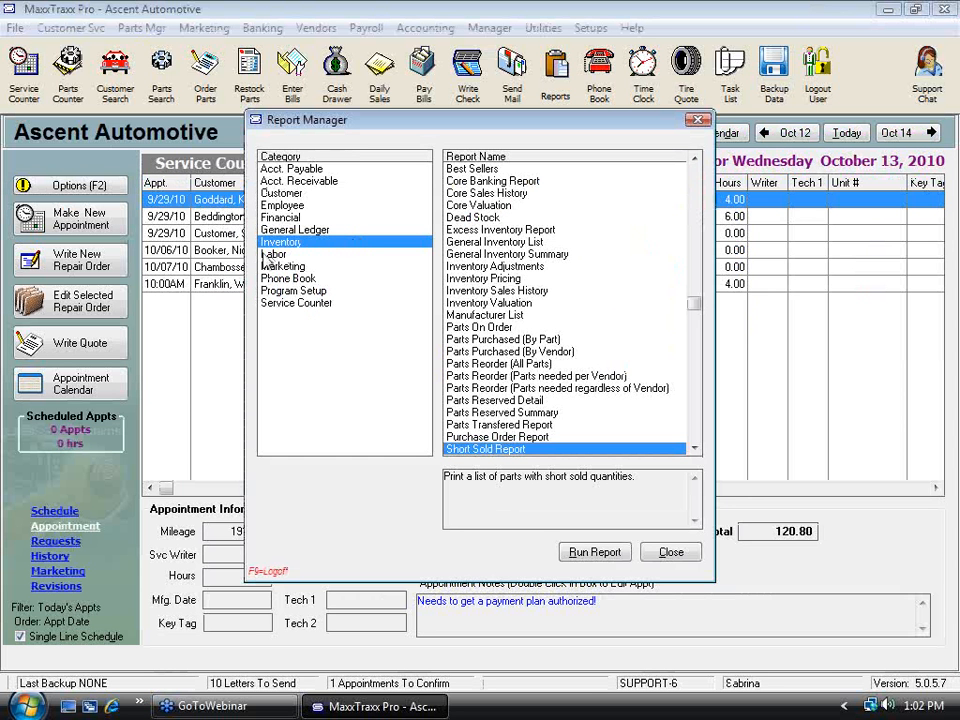
Review the descriptions of the Labor category's reports from Best Sellers through Sublets Purchased.
{"action": "left_click", "coordinate": [275, 255]}
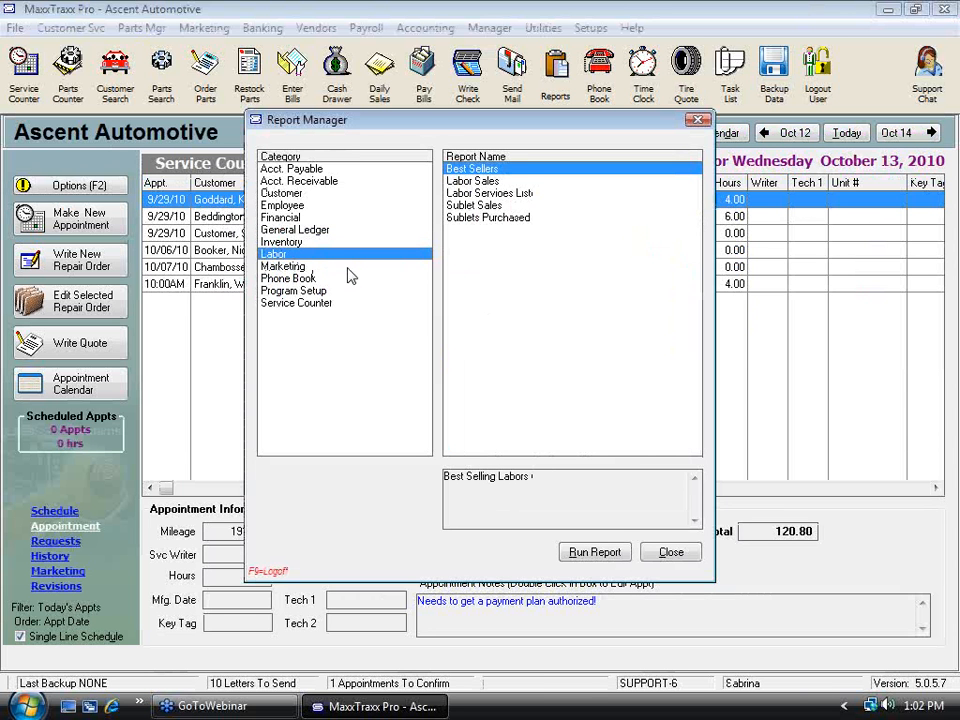
{"action": "left_click", "coordinate": [485, 181]}
{"action": "left_click", "coordinate": [505, 194]}
{"action": "left_click", "coordinate": [507, 206]}
{"action": "left_click", "coordinate": [510, 218]}
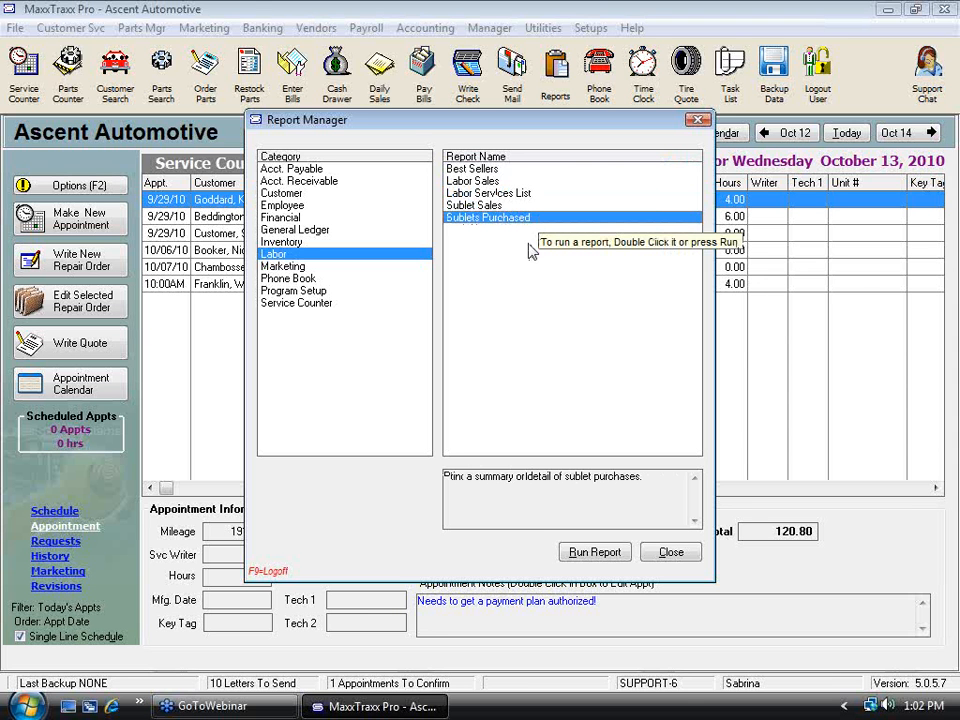
Run the Marketing category's Customer Follow Up Report for 9/13/2010 to 10/13/2010, examine it enlarged, and close the preview.
{"action": "left_click", "coordinate": [295, 269]}
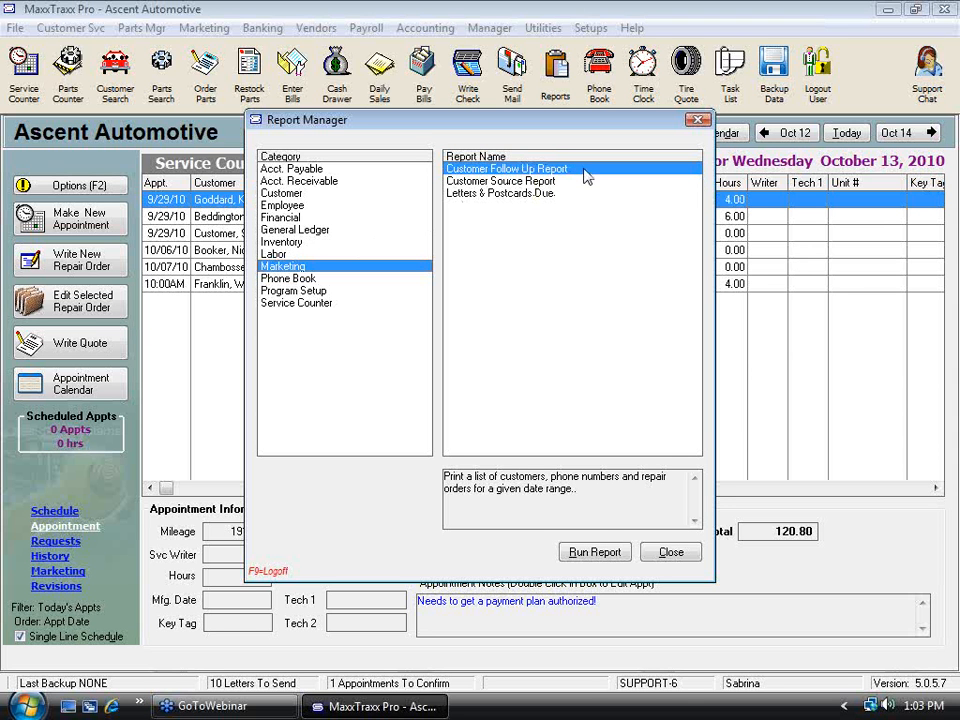
{"action": "left_click", "coordinate": [598, 554]}
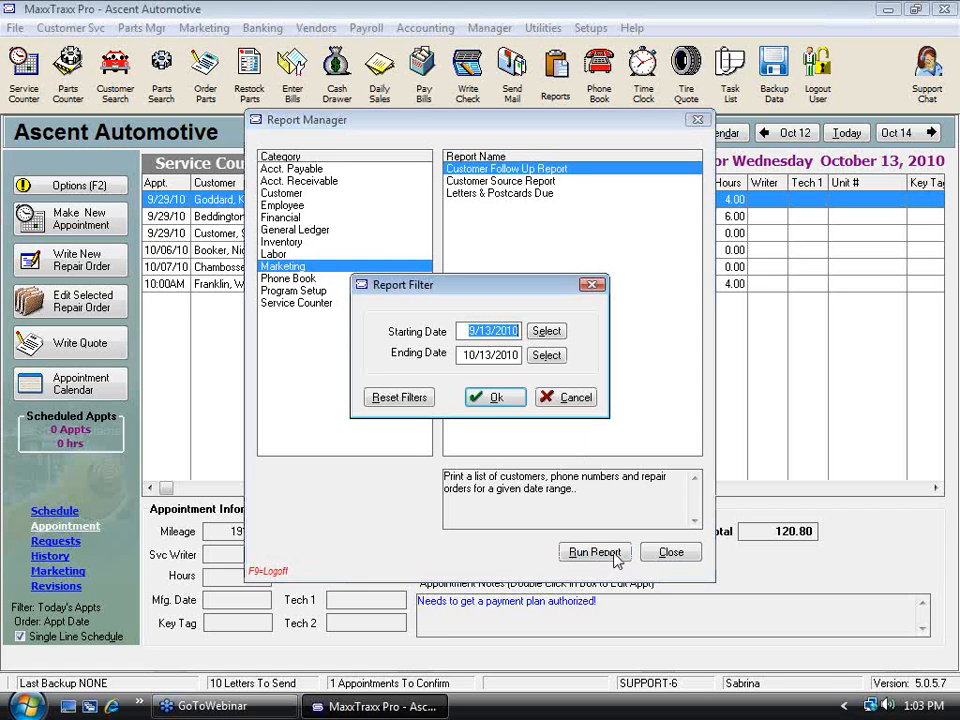
{"action": "left_click", "coordinate": [507, 388]}
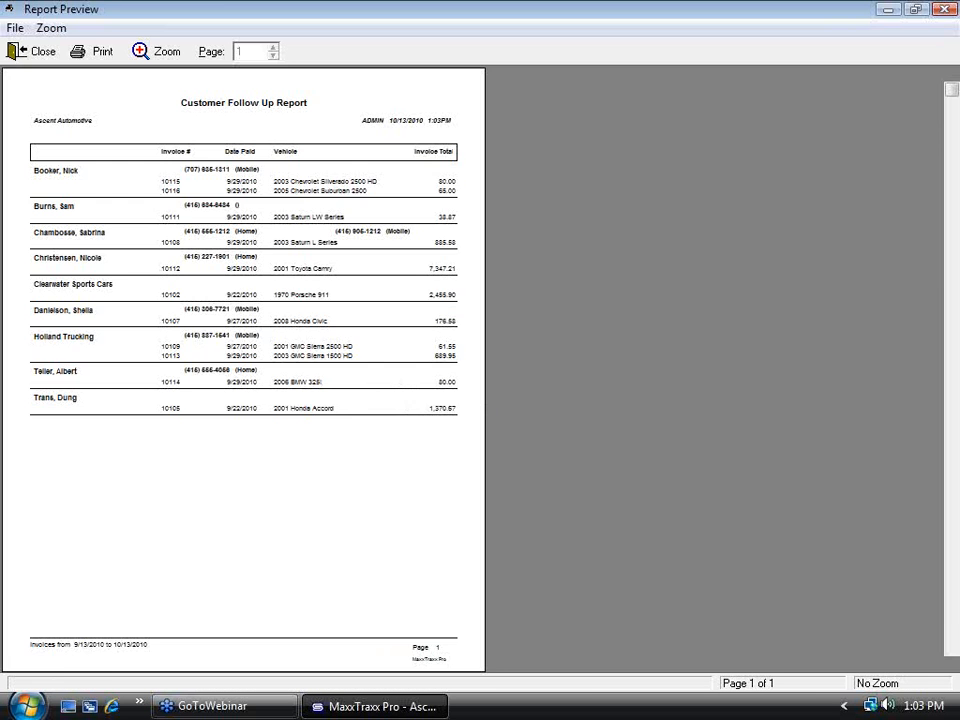
{"action": "left_click", "coordinate": [139, 267]}
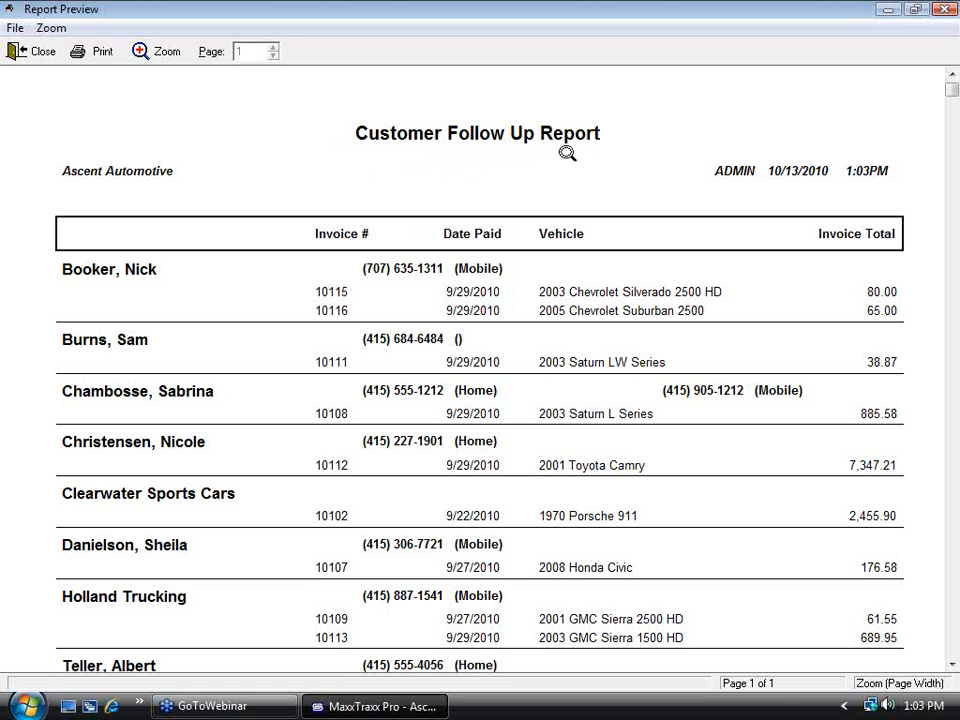
{"action": "left_click", "coordinate": [32, 52]}
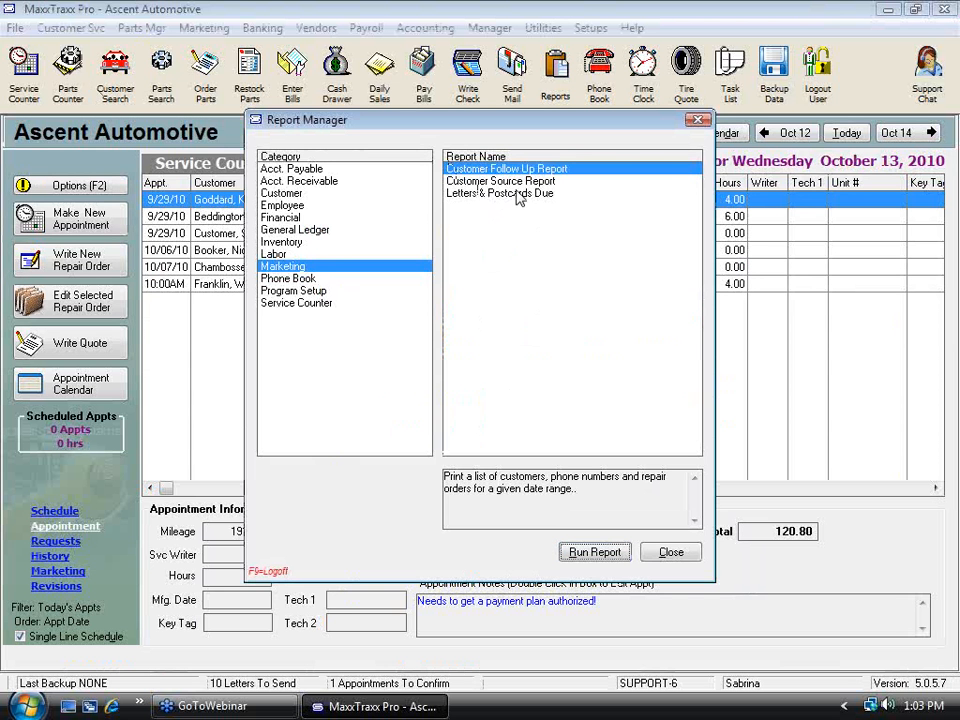
Run the Customer Source Report as Detail for all customers, with paid dates from 5/01/2010 to 10/31/2010.
{"action": "left_click", "coordinate": [530, 182]}
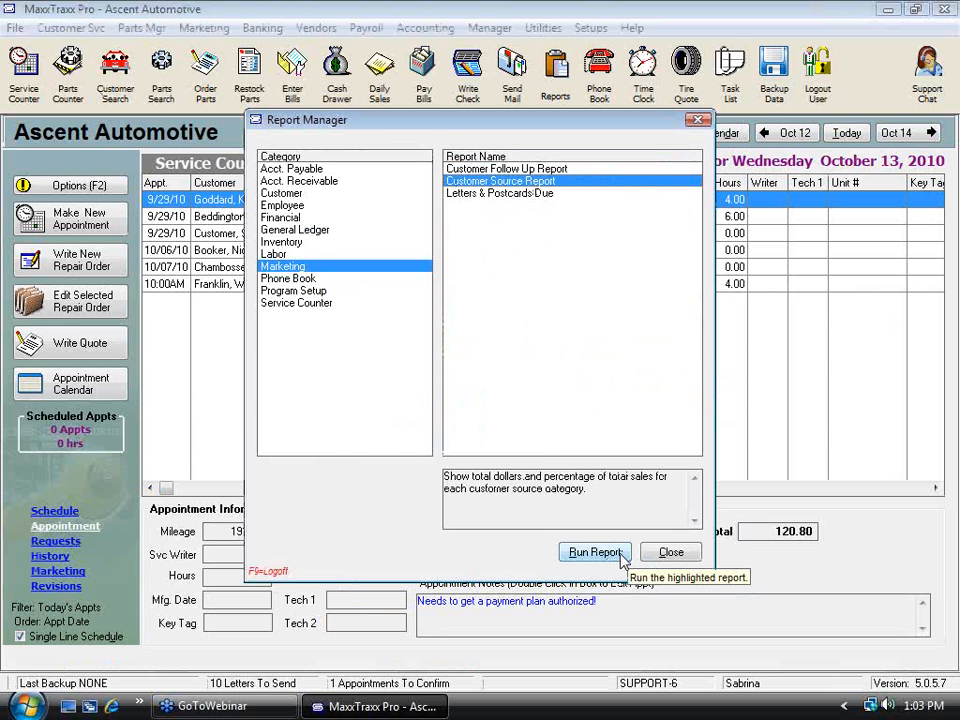
{"action": "left_click", "coordinate": [620, 557]}
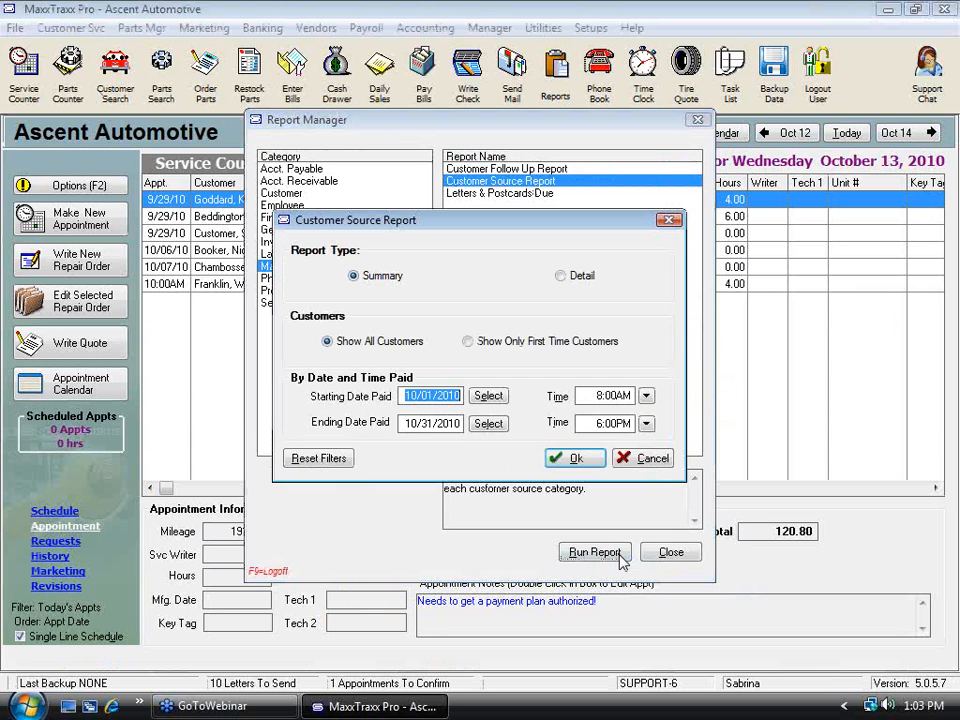
{"action": "left_click", "coordinate": [490, 397]}
{"action": "left_click", "coordinate": [491, 274]}
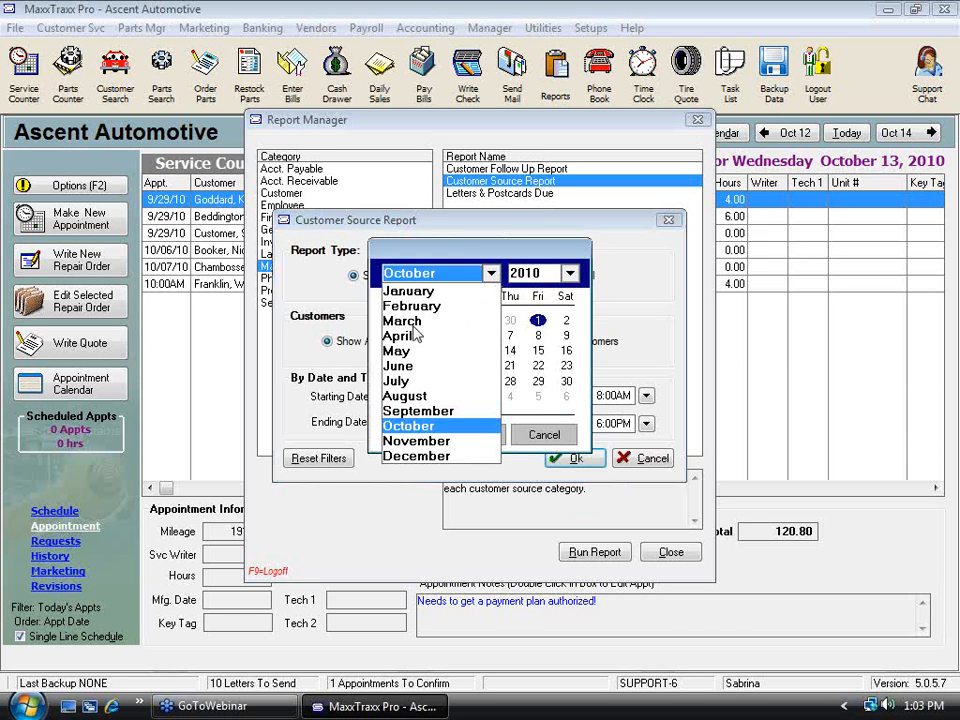
{"action": "left_click", "coordinate": [396, 351]}
{"action": "left_click", "coordinate": [490, 430]}
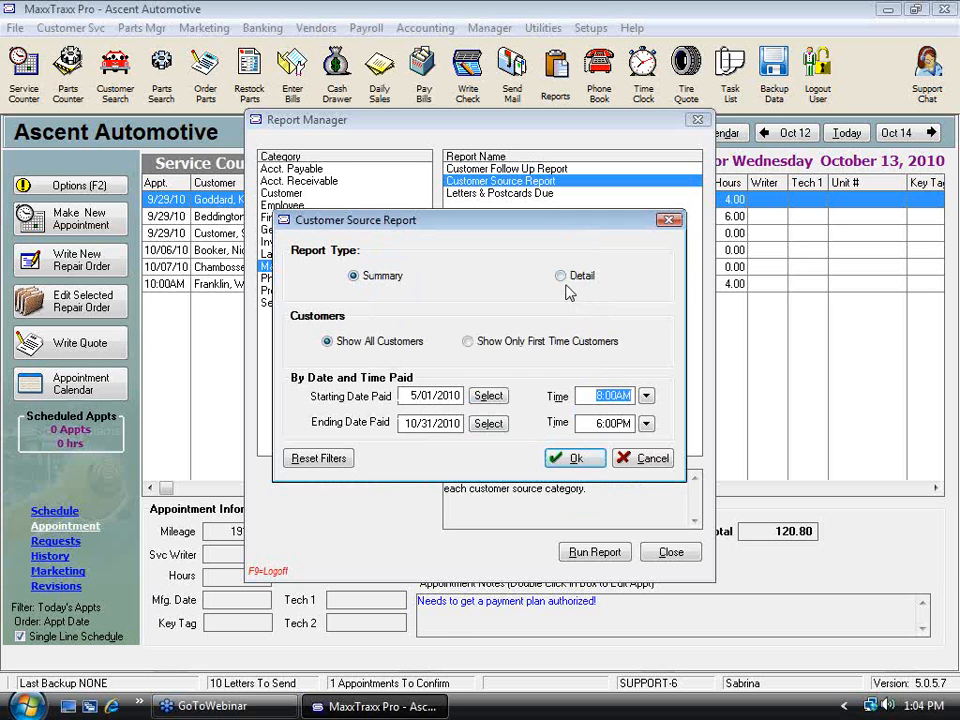
{"action": "left_click", "coordinate": [578, 278]}
{"action": "left_click", "coordinate": [574, 457]}
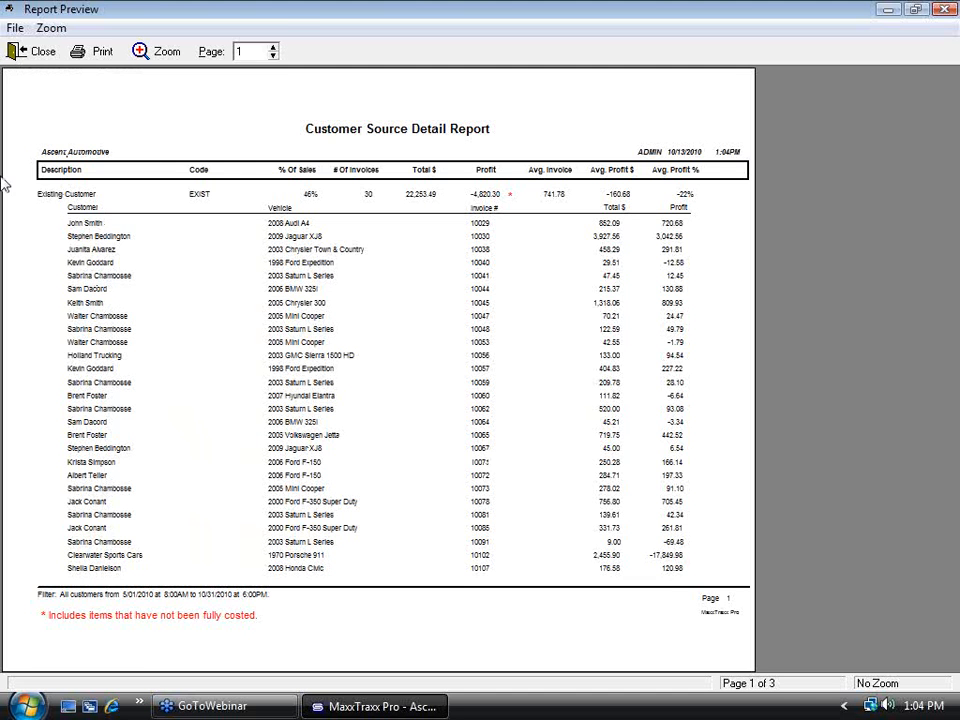
Examine all three pages of the Customer Source Detail Report enlarged and close the preview.
{"action": "left_click", "coordinate": [132, 201]}
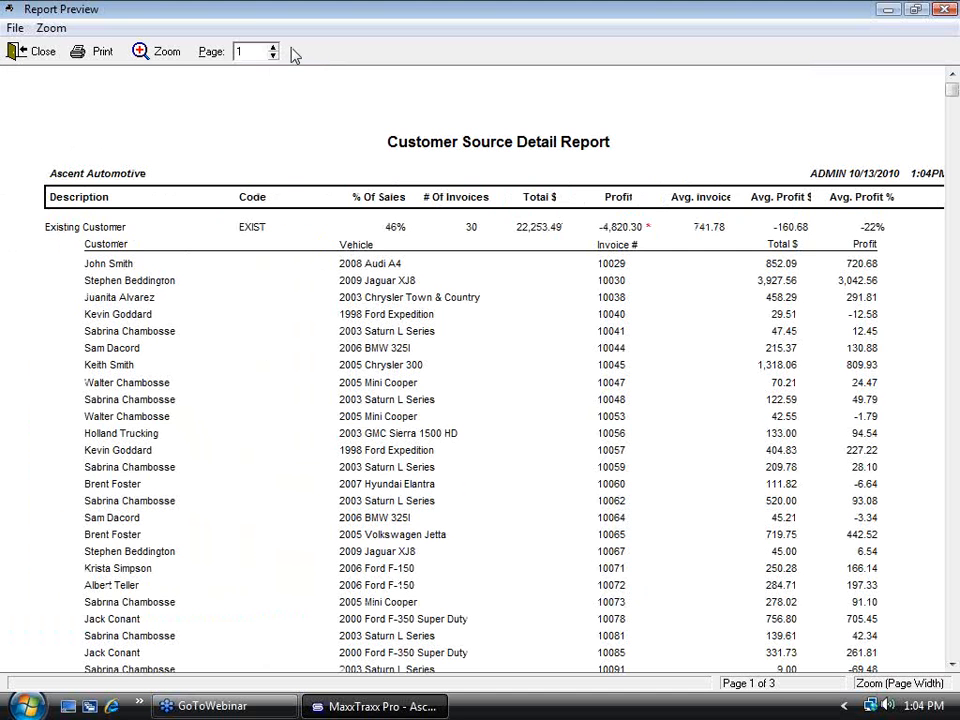
{"action": "left_click", "coordinate": [273, 47]}
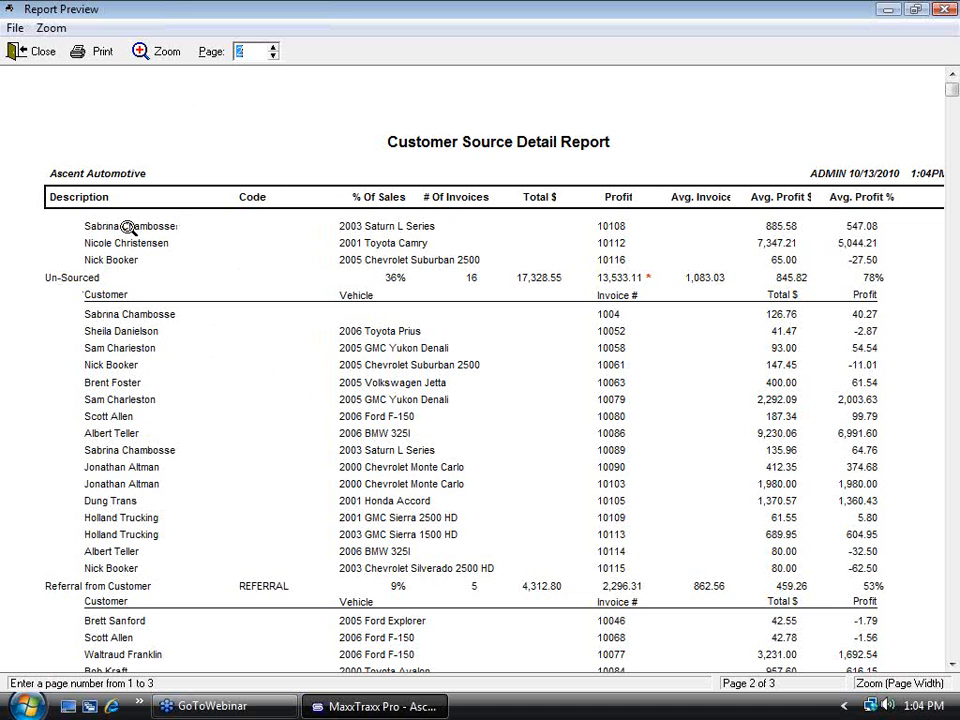
{"action": "left_click", "coordinate": [954, 664]}
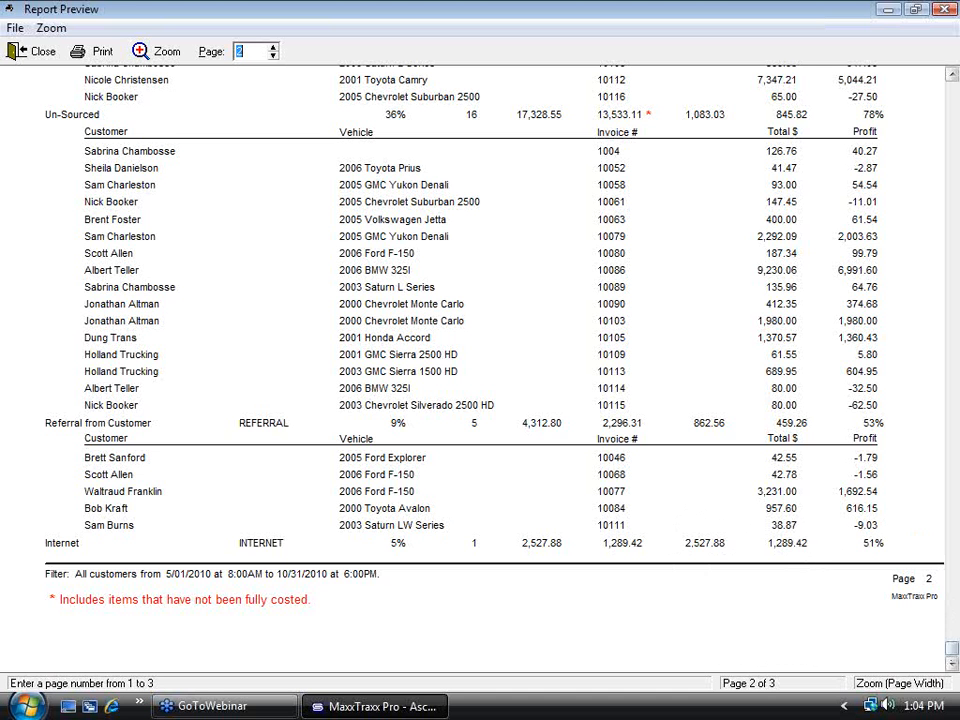
{"action": "left_click_drag", "start_coordinate": [952, 648], "coordinate": [952, 88]}
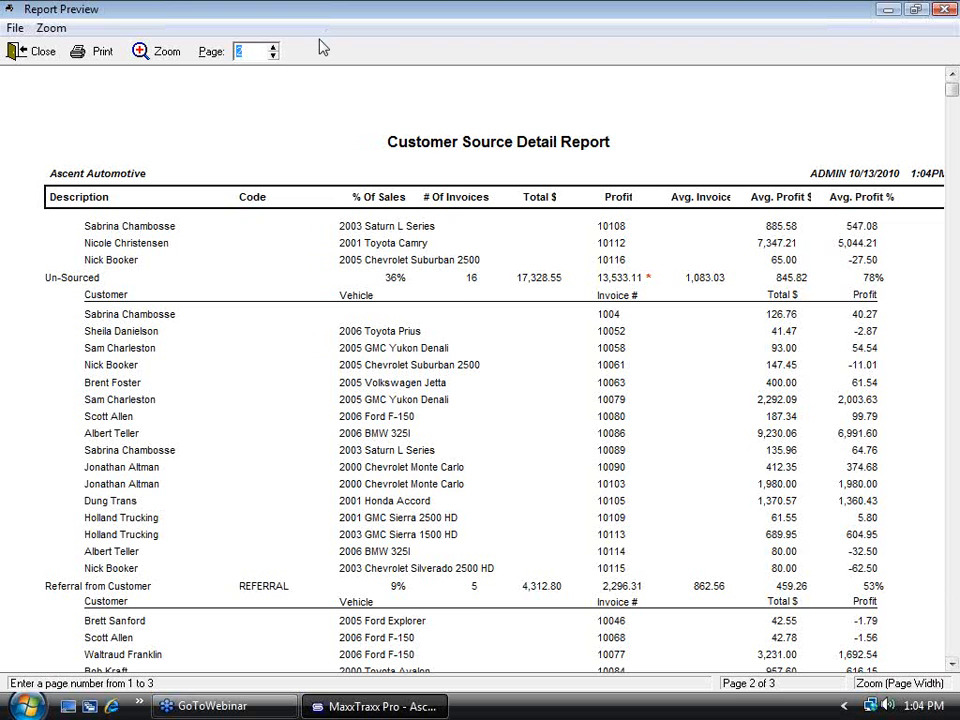
{"action": "left_click", "coordinate": [273, 47]}
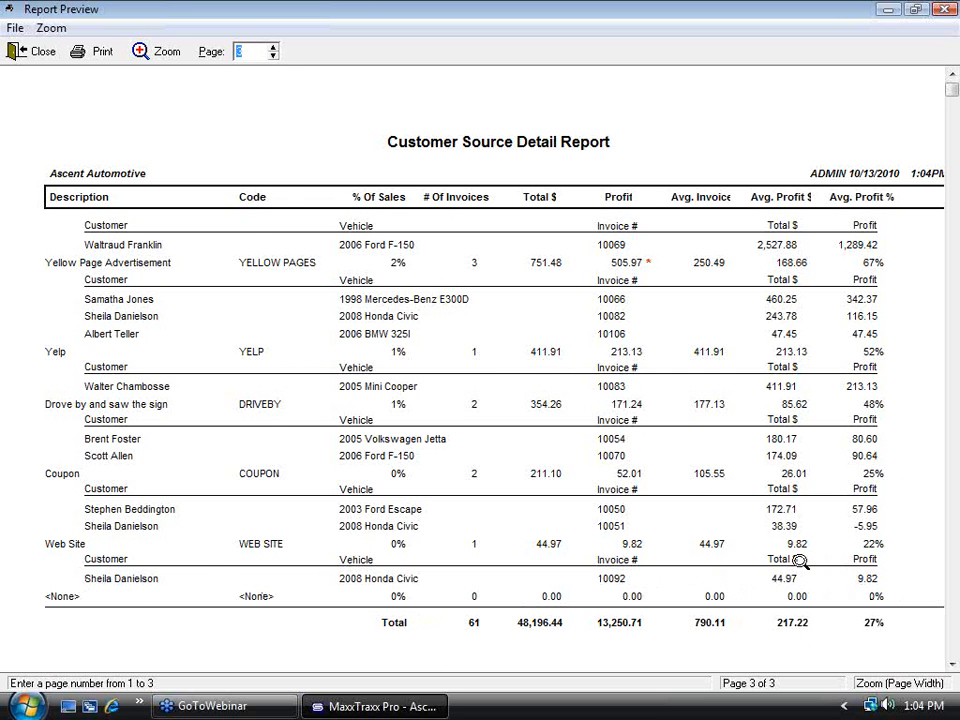
{"action": "left_click", "coordinate": [37, 53]}
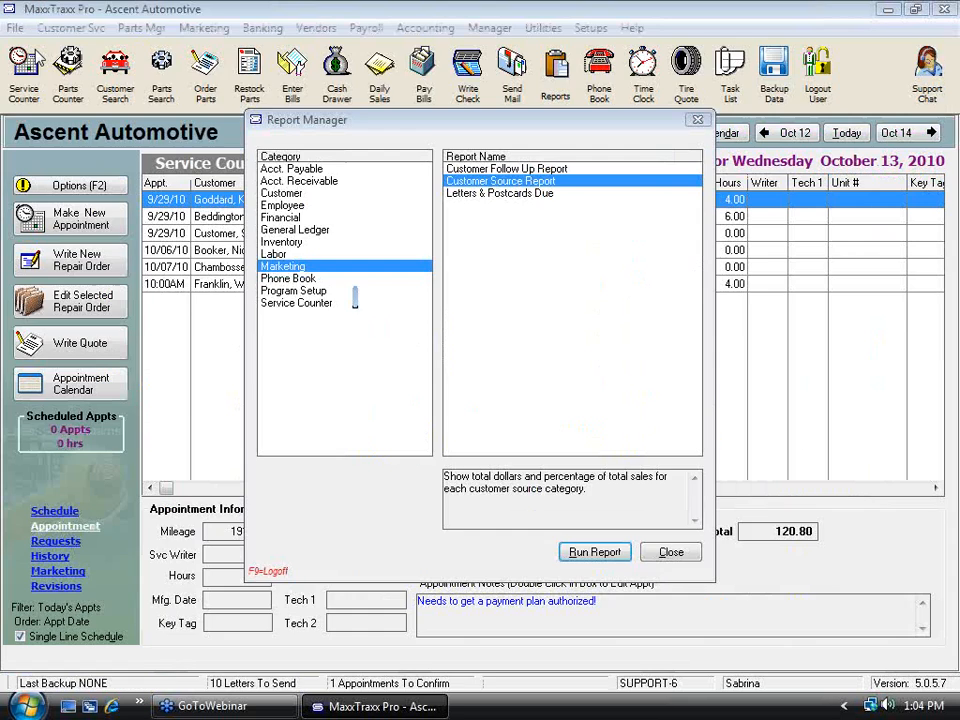
Review the Letters & Postcards Due description and look through the Phone Book and Program Setup categories.
{"action": "left_click", "coordinate": [498, 196]}
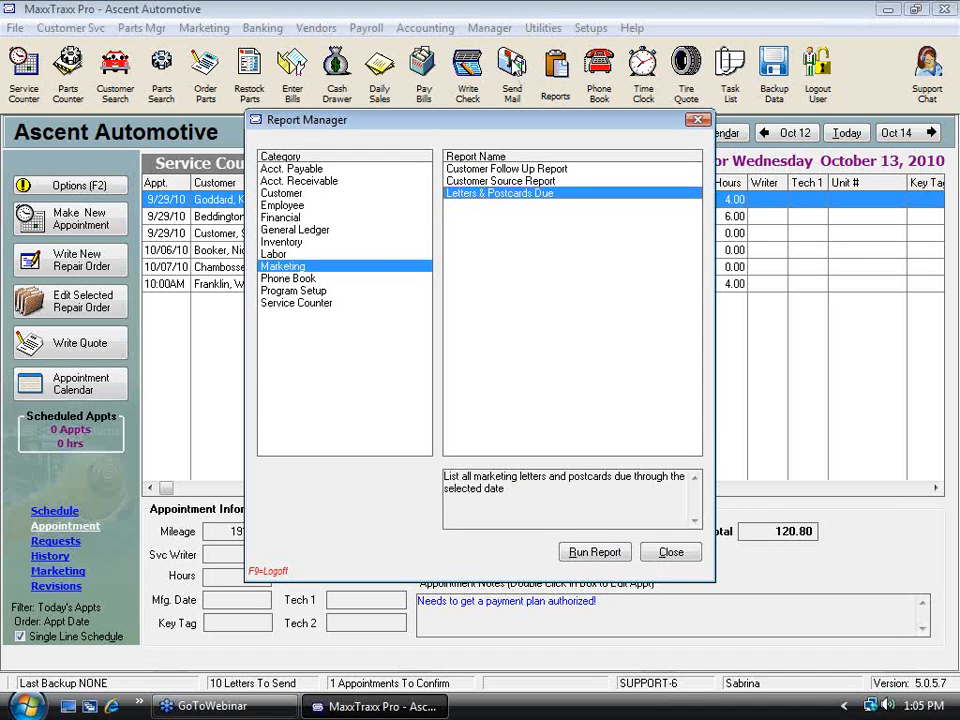
{"action": "left_click", "coordinate": [305, 279]}
{"action": "left_click", "coordinate": [315, 291]}
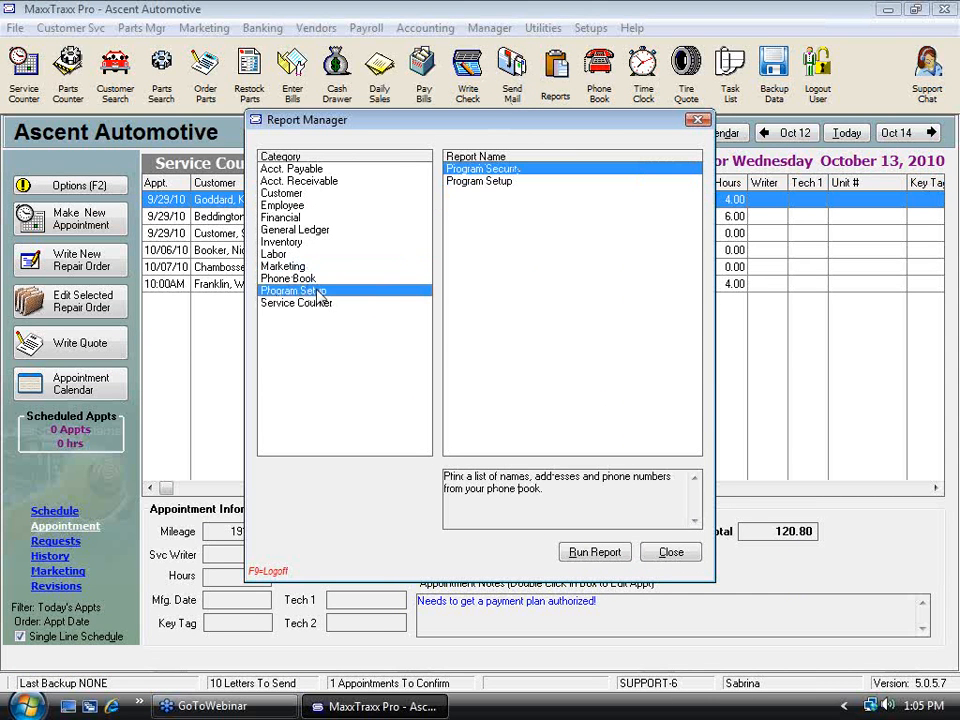
Run the Program Setup report, examine its first page enlarged down to the charge descriptions, and close the preview.
{"action": "left_click", "coordinate": [500, 183]}
{"action": "left_click", "coordinate": [598, 555]}
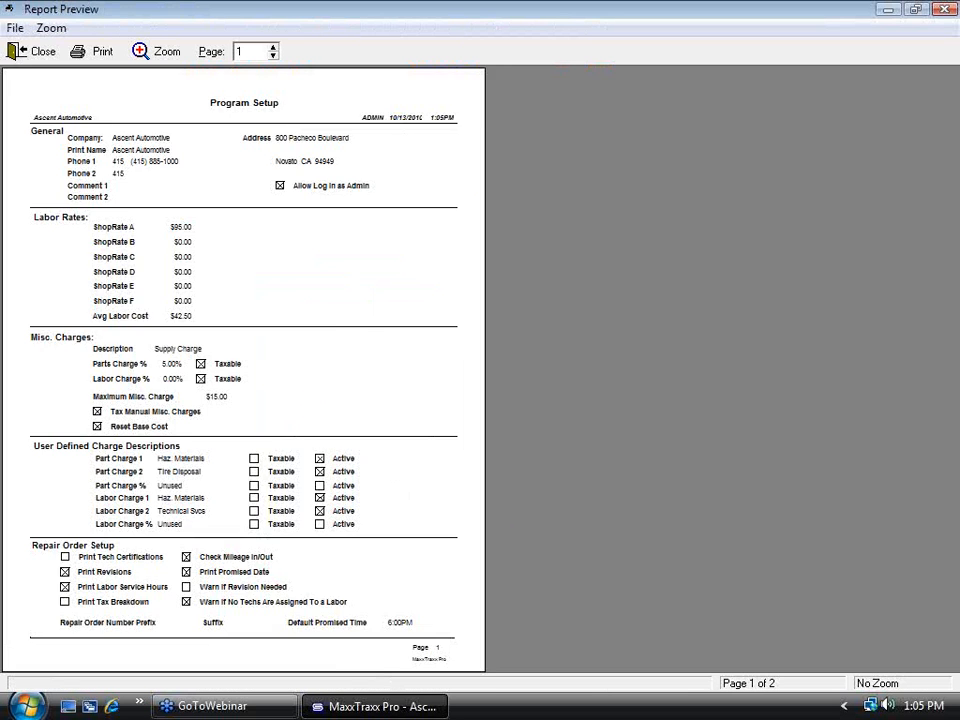
{"action": "left_click", "coordinate": [384, 489]}
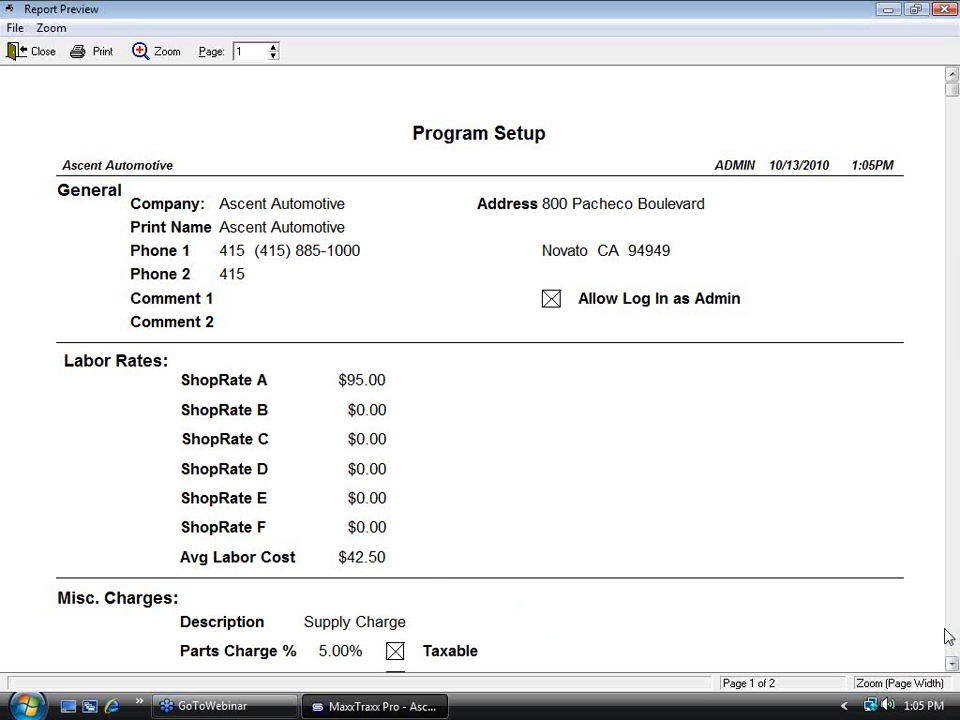
{"action": "scroll", "coordinate": [715, 502], "scroll_direction": "down", "scroll_amount": 5}
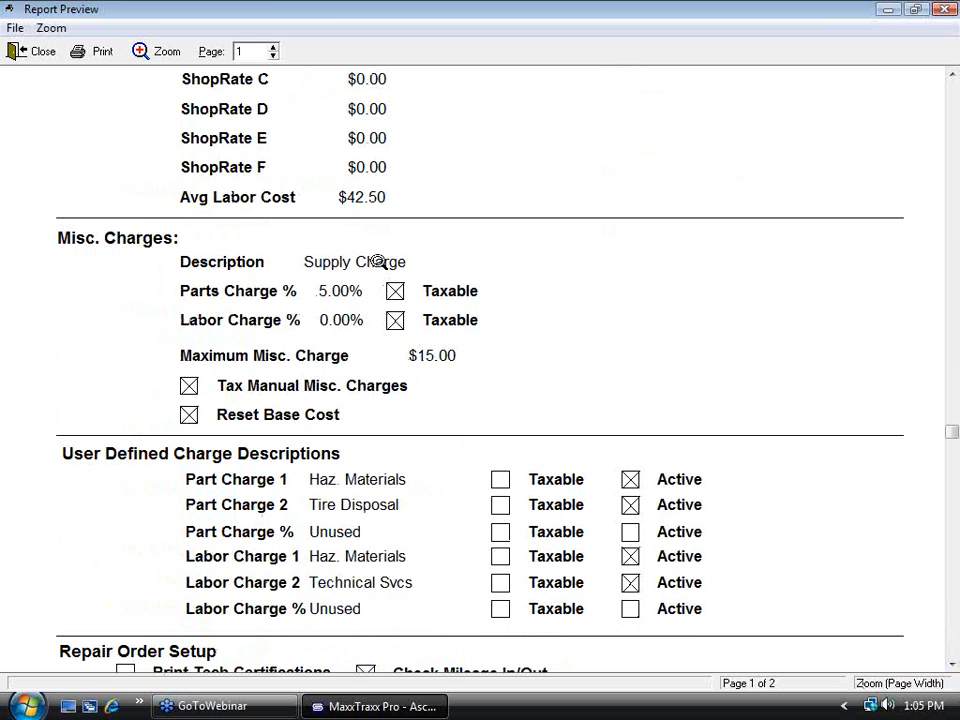
{"action": "left_click", "coordinate": [36, 51]}
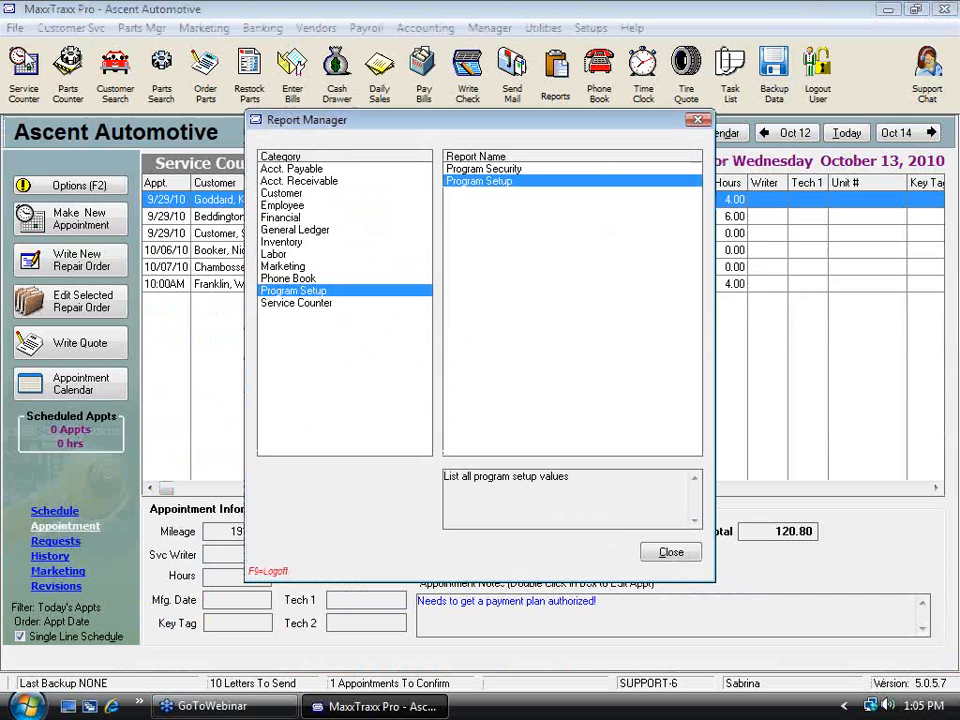
Run the Service Counter category's Appointment List for This Week, examine the listed appointments, and close the preview.
{"action": "left_click", "coordinate": [335, 303]}
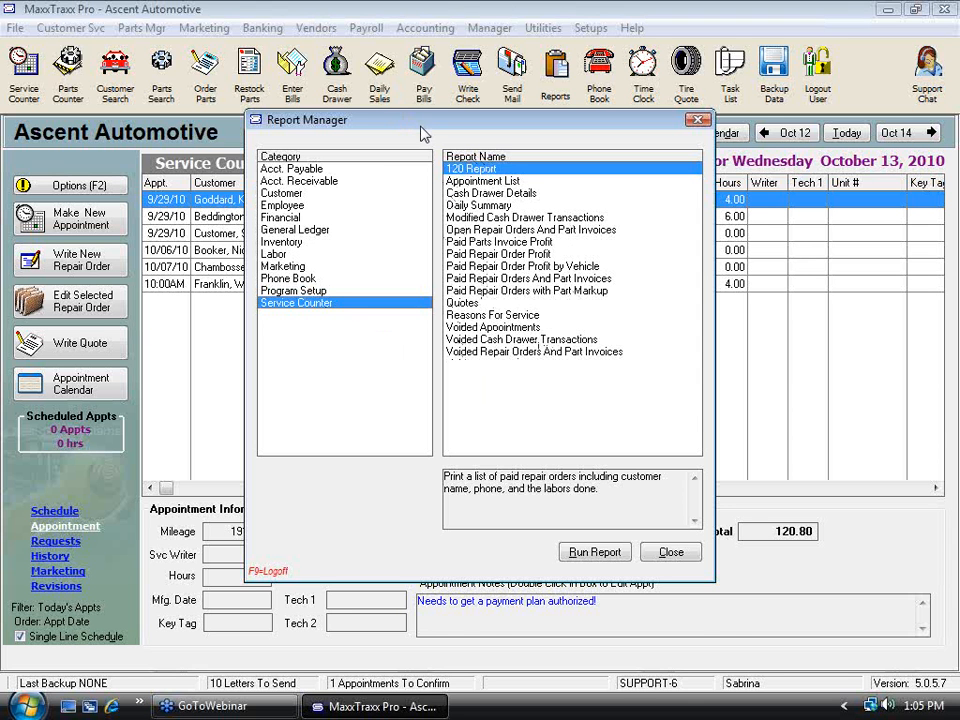
{"action": "left_click", "coordinate": [500, 182]}
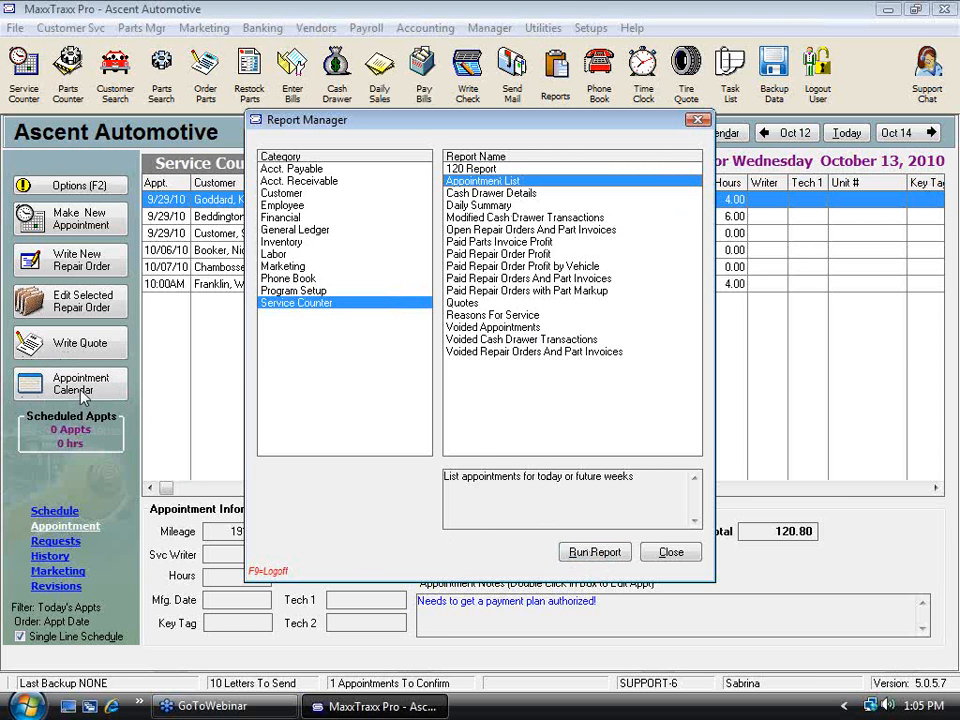
{"action": "left_click", "coordinate": [597, 556]}
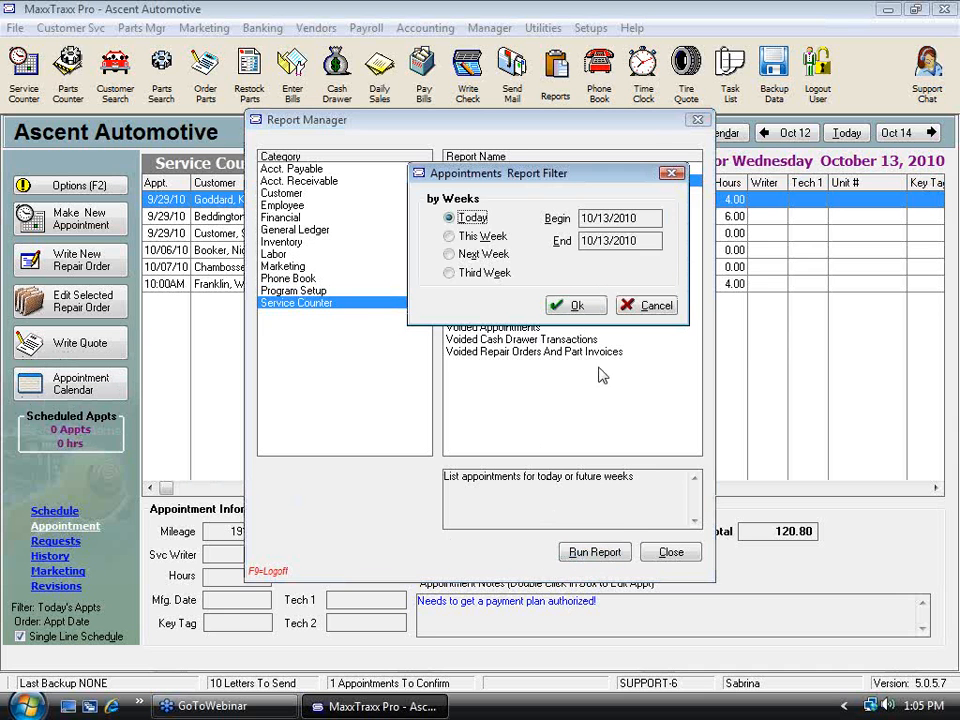
{"action": "left_click", "coordinate": [470, 237]}
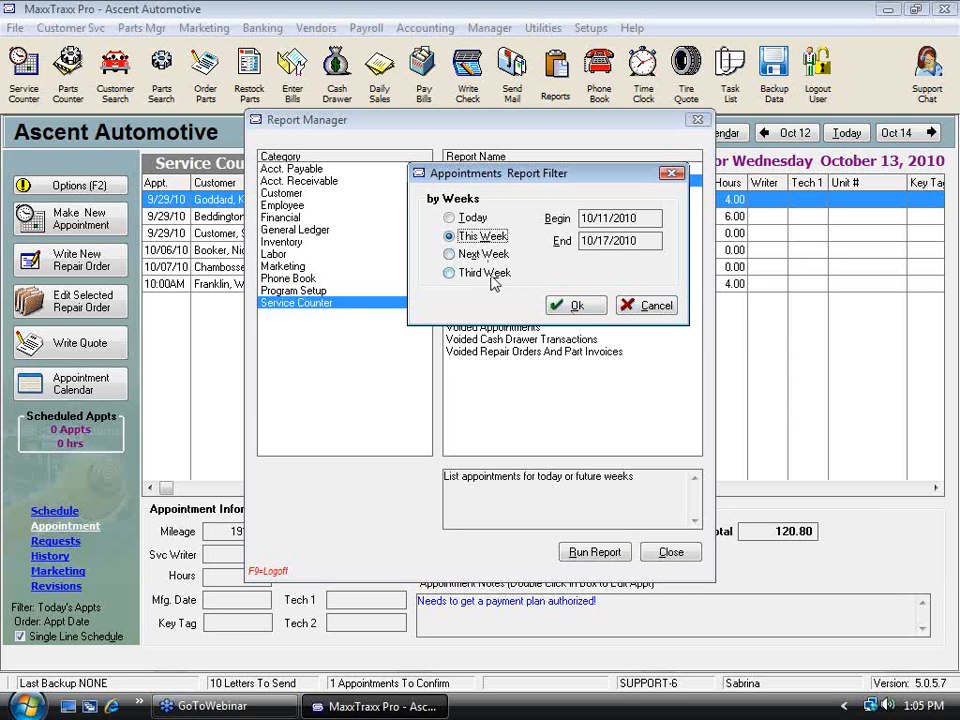
{"action": "left_click", "coordinate": [485, 254]}
{"action": "left_click", "coordinate": [462, 237]}
{"action": "left_click", "coordinate": [576, 308]}
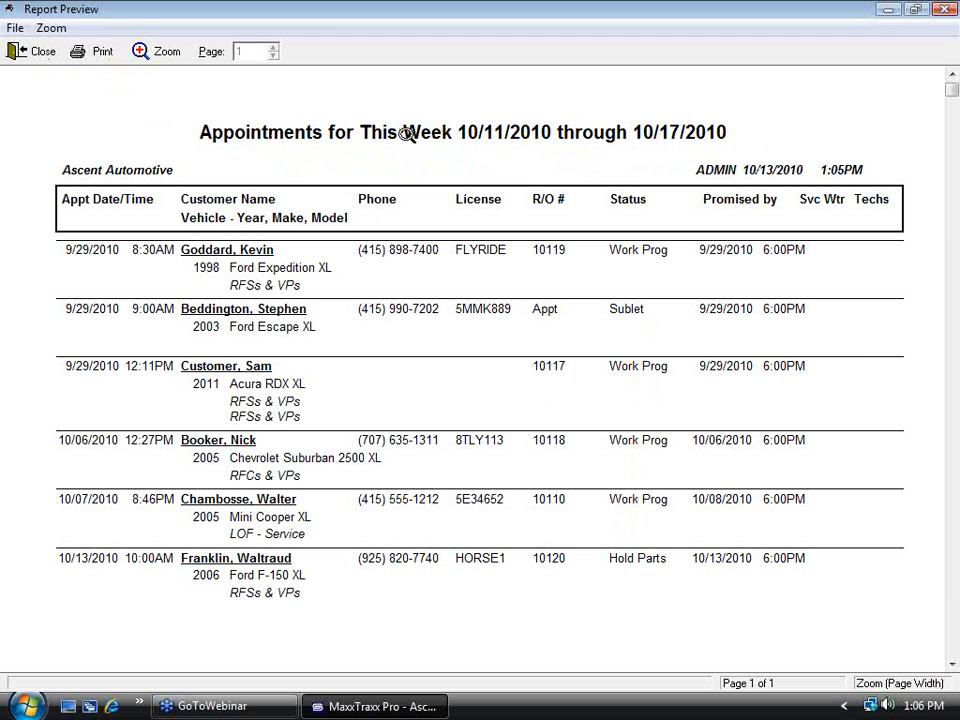
{"action": "left_click", "coordinate": [40, 51]}
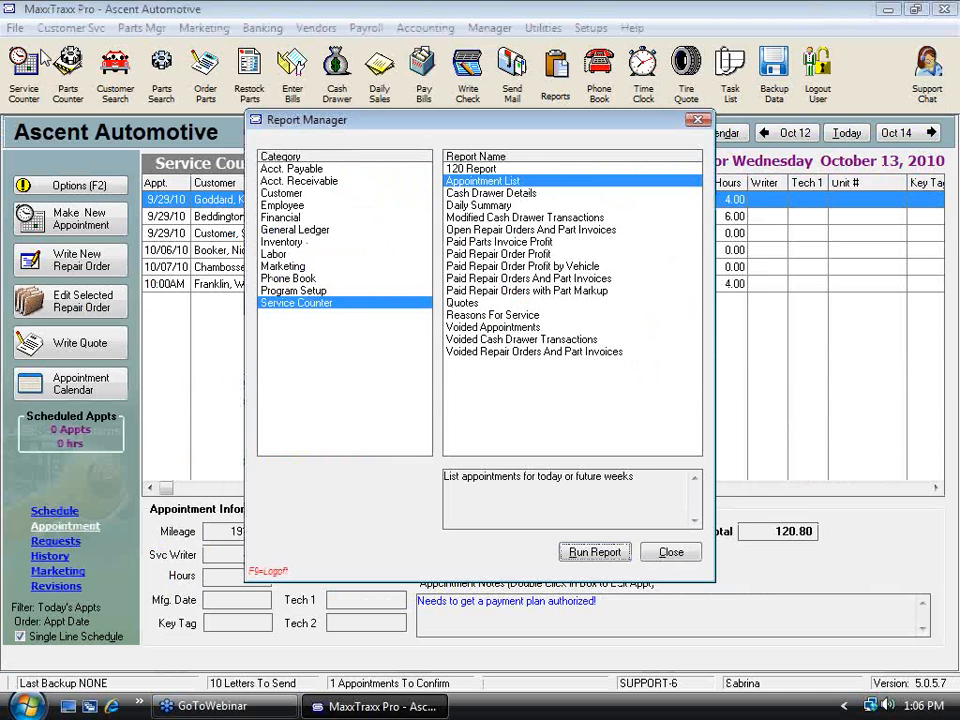
Review the Service Counter report descriptions from Cash Drawer Details through Modified Cash Drawer Transactions.
{"action": "left_click", "coordinate": [520, 194]}
{"action": "left_click", "coordinate": [507, 206]}
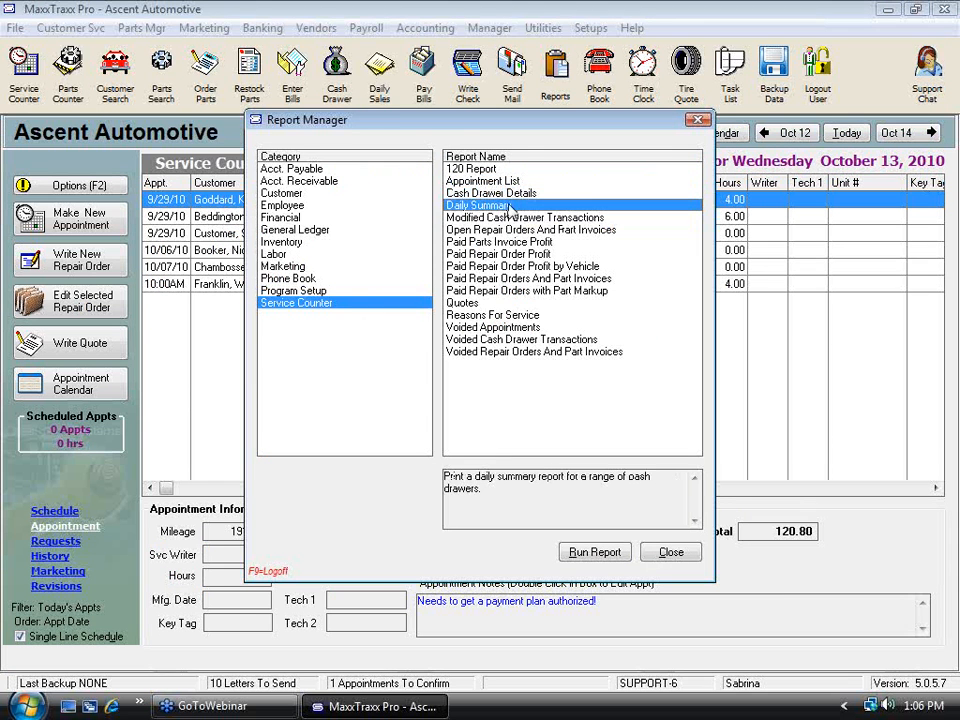
{"action": "left_click", "coordinate": [510, 194]}
{"action": "left_click", "coordinate": [500, 205]}
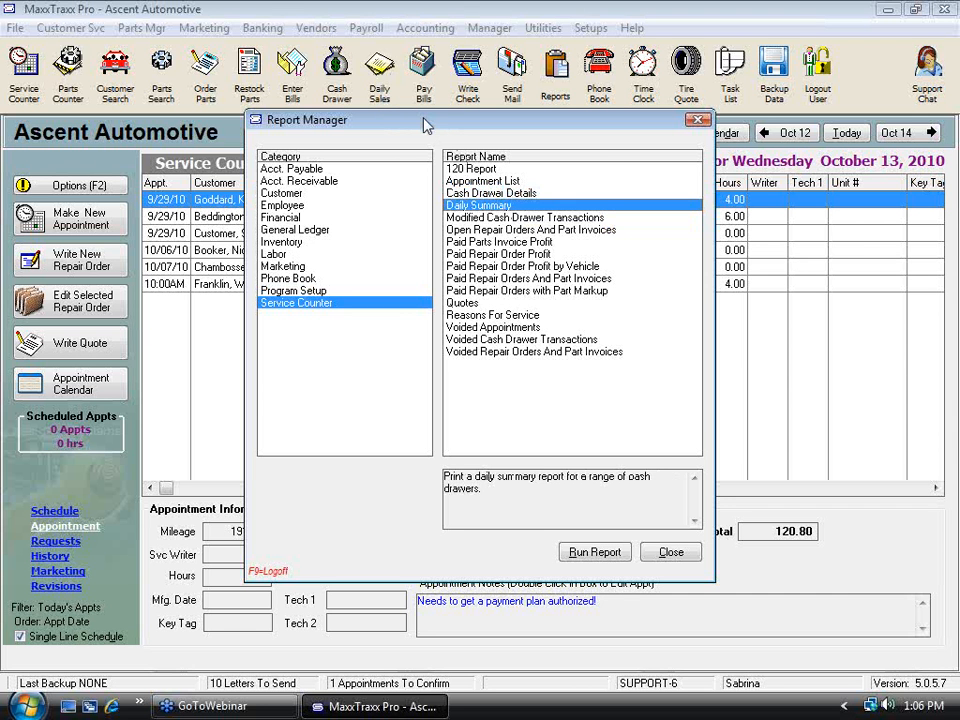
{"action": "left_click", "coordinate": [530, 217]}
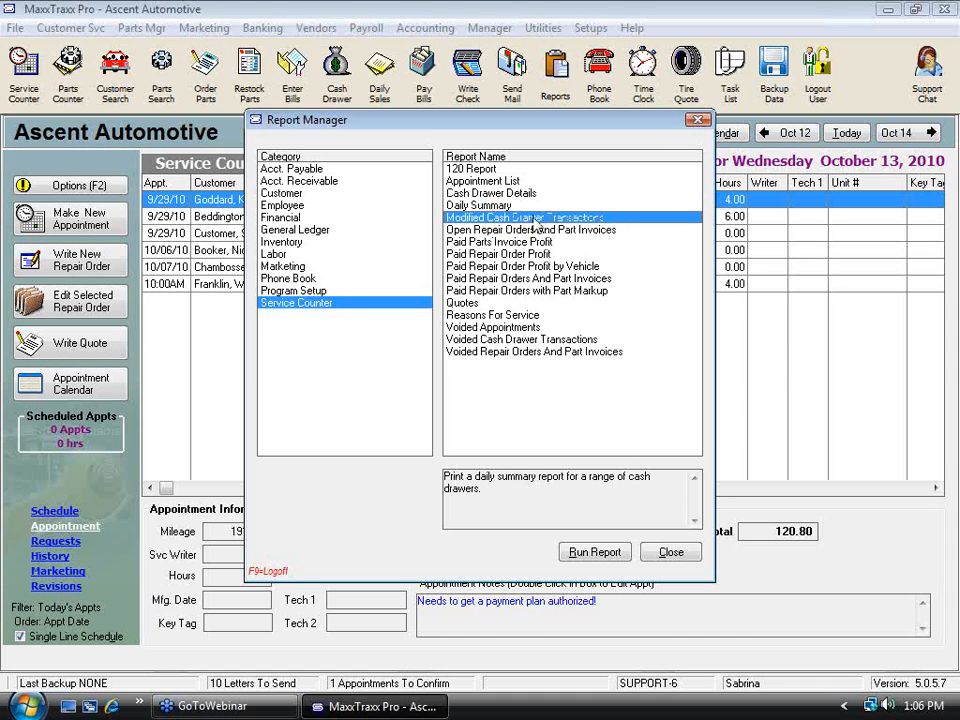
Review the descriptions of the voided appointment, cash drawer transaction and repair order reports, plus Paid Parts Invoice Profit.
{"action": "left_click", "coordinate": [492, 352]}
{"action": "key", "text": "Up"}
{"action": "key", "text": "Up"}
{"action": "key", "text": "Down"}
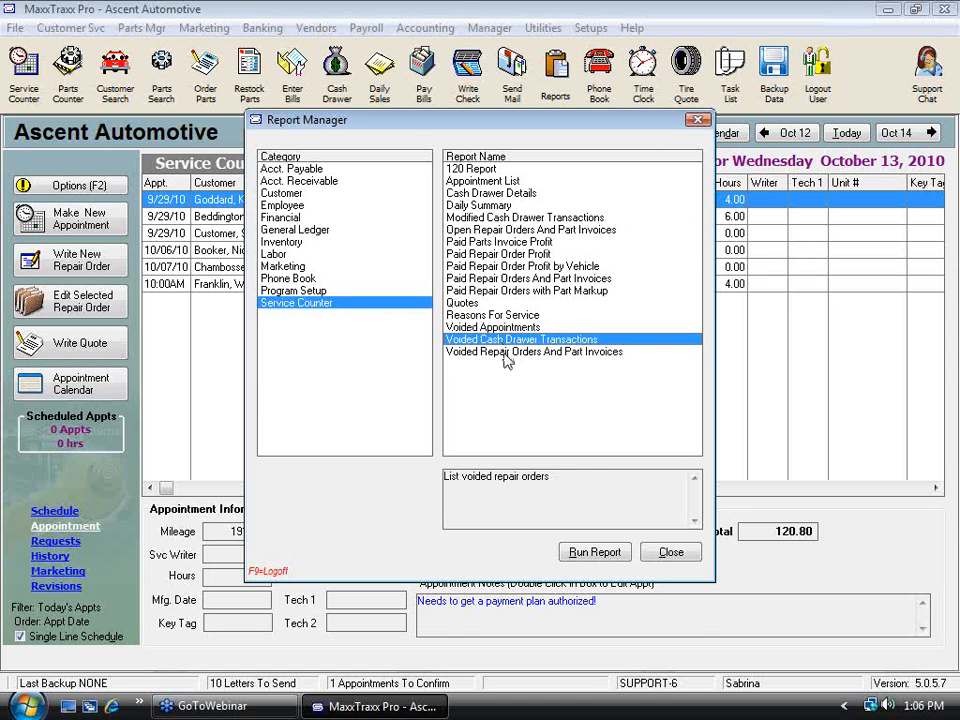
{"action": "key", "text": "Down"}
{"action": "key", "text": "Up"}
{"action": "key", "text": "Up"}
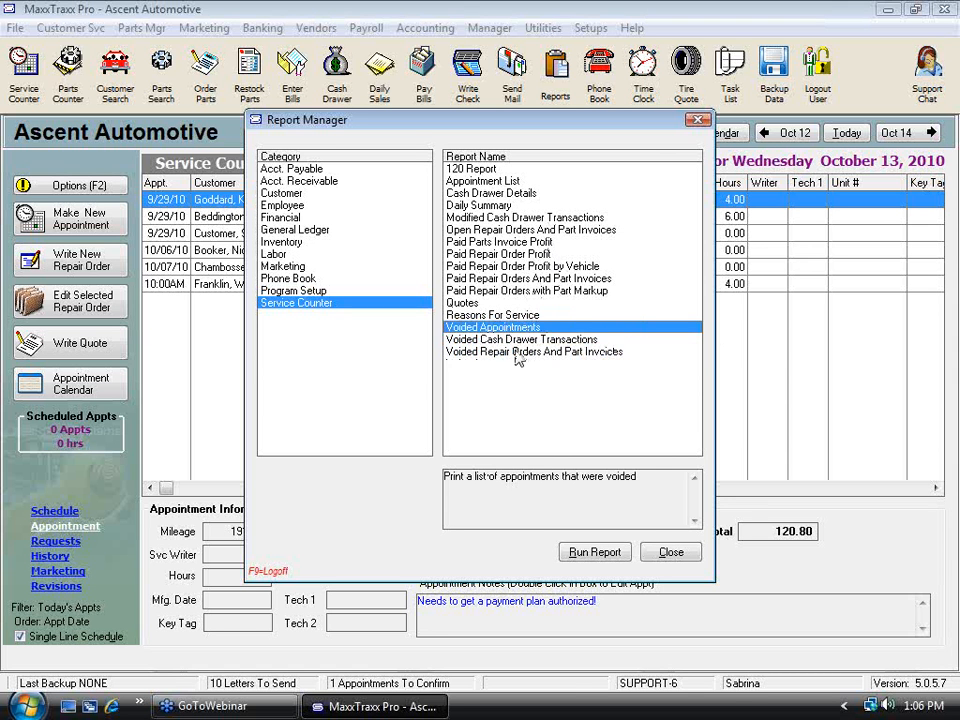
{"action": "left_click", "coordinate": [520, 354]}
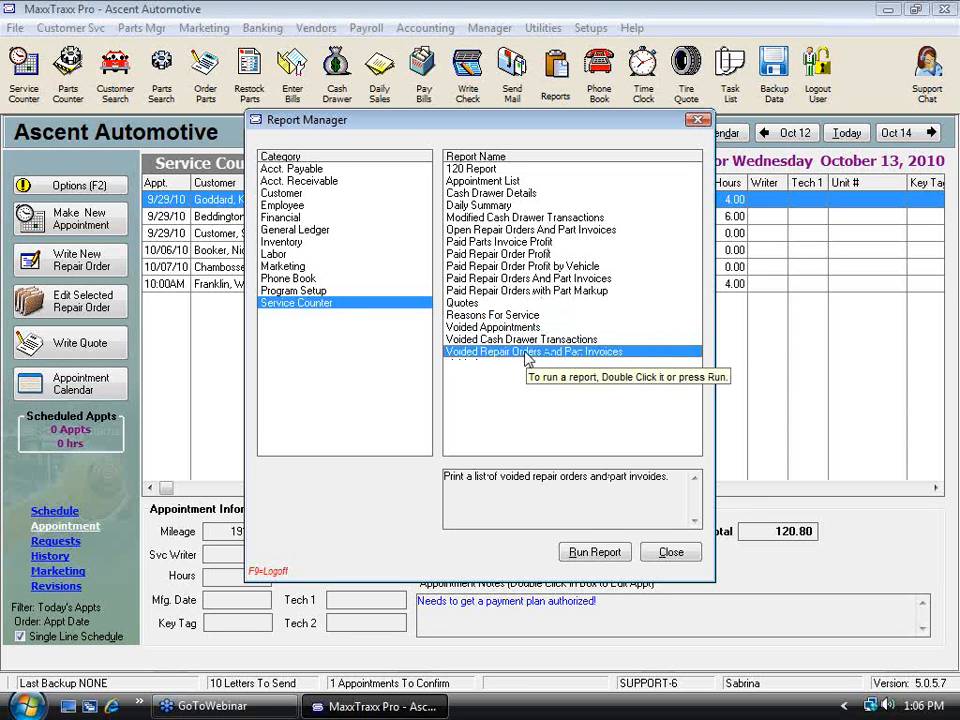
{"action": "left_click", "coordinate": [497, 243]}
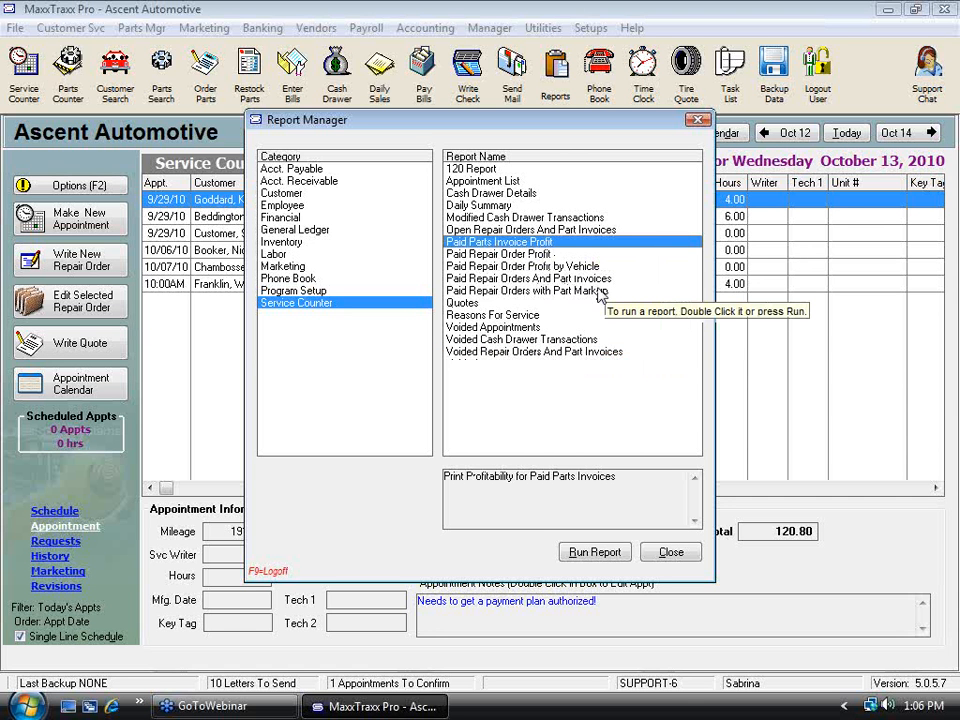
Run the Paid Parts Invoice Profit report with the starting paid date set to 8/01/2010, and dismiss the resulting message.
{"action": "double_click", "coordinate": [534, 244]}
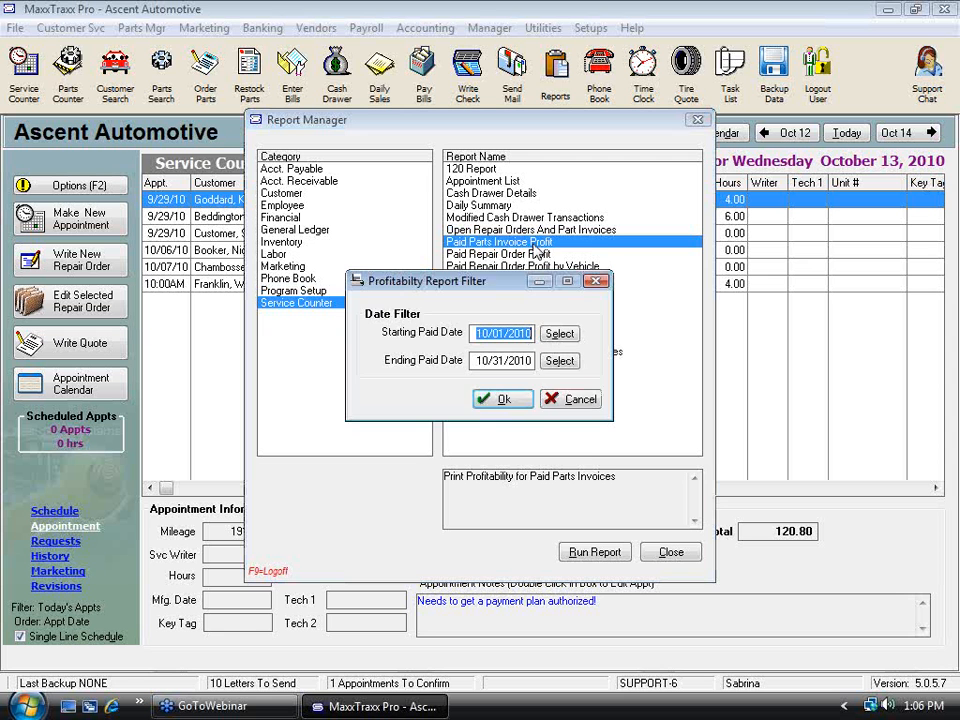
{"action": "left_click", "coordinate": [560, 334]}
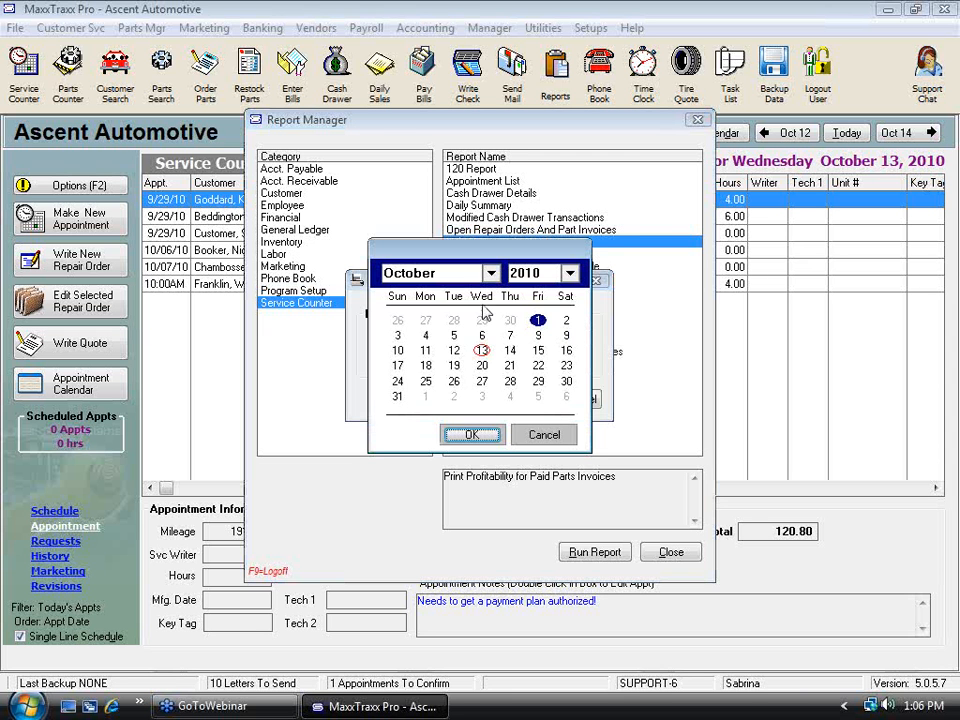
{"action": "left_click", "coordinate": [435, 273]}
{"action": "left_click", "coordinate": [405, 396]}
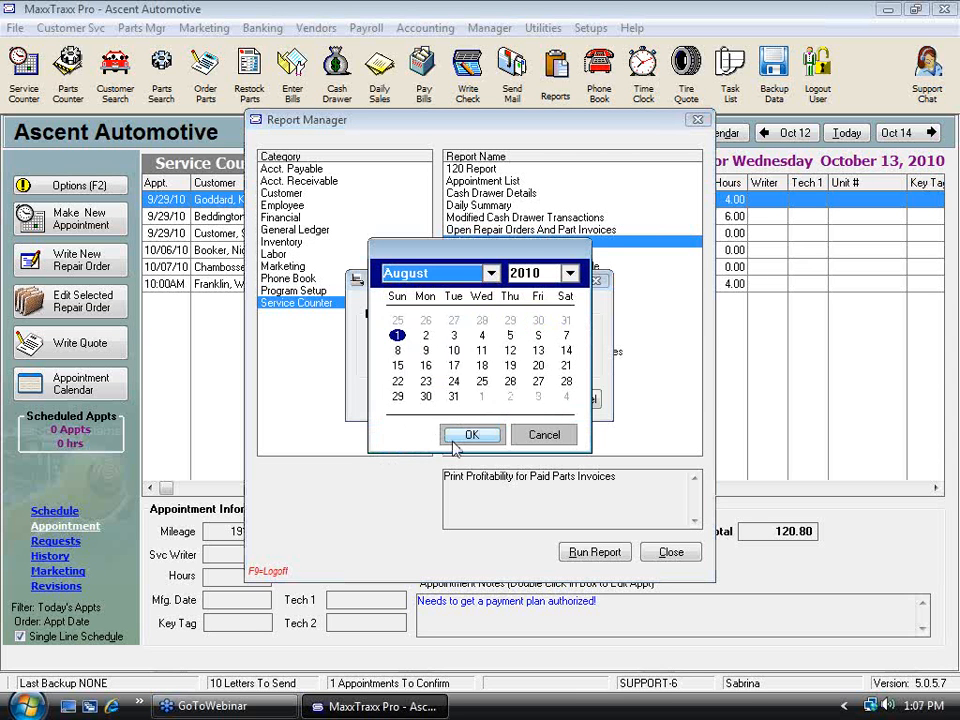
{"action": "left_click", "coordinate": [466, 434]}
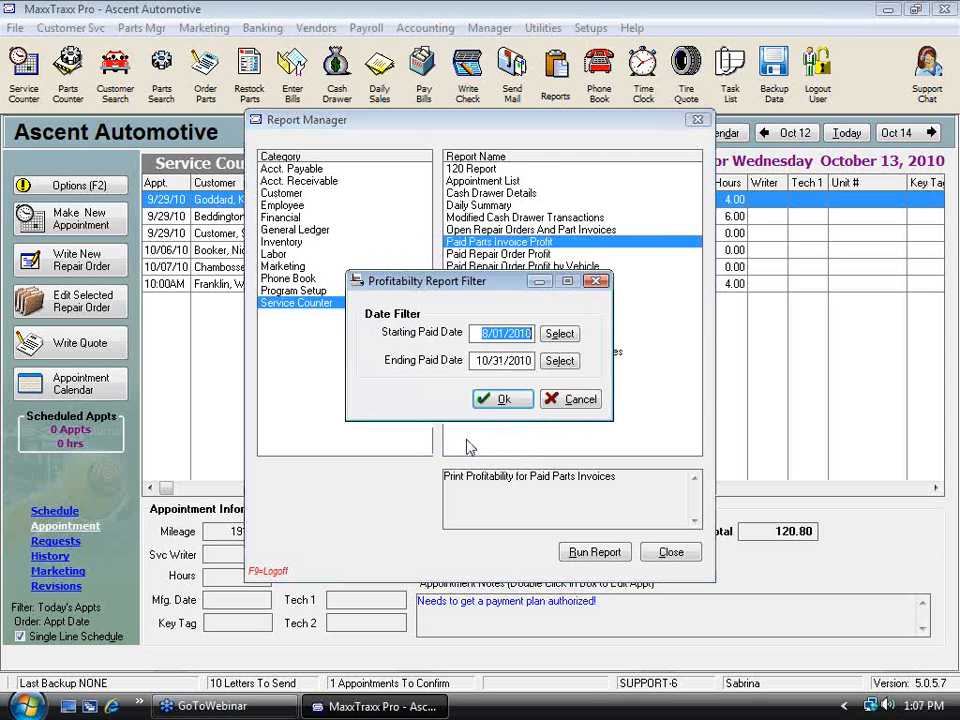
{"action": "left_click", "coordinate": [509, 399]}
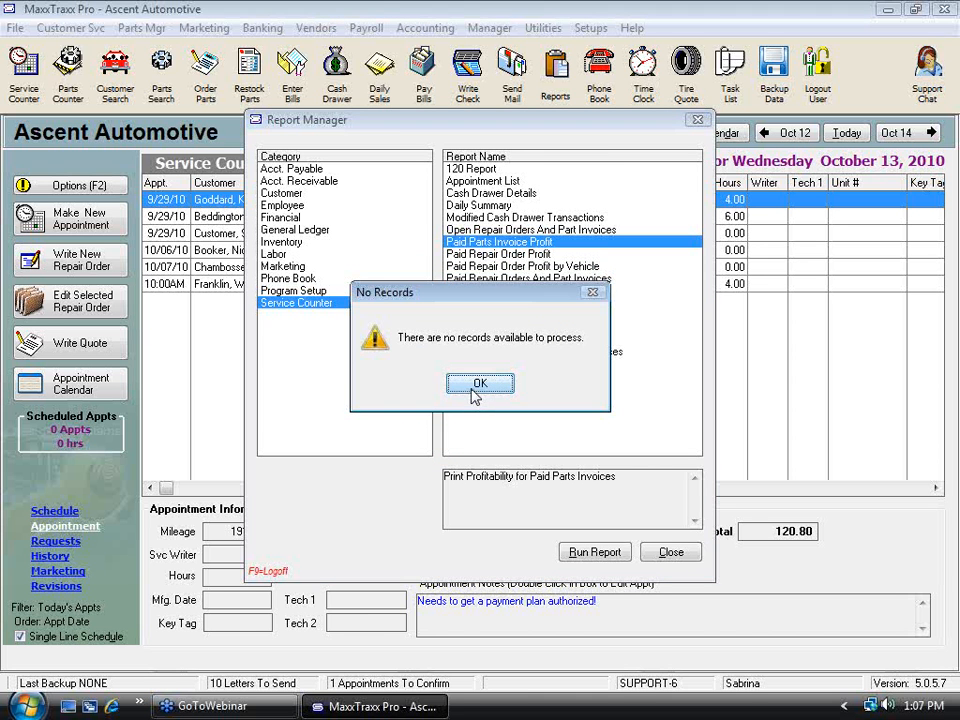
{"action": "left_click", "coordinate": [478, 385]}
Run the Paid Repair Order Profit report with starting paid date 8/01/2010, examine the parts and labor profit columns enlarged, and close the preview.
{"action": "left_click", "coordinate": [510, 256]}
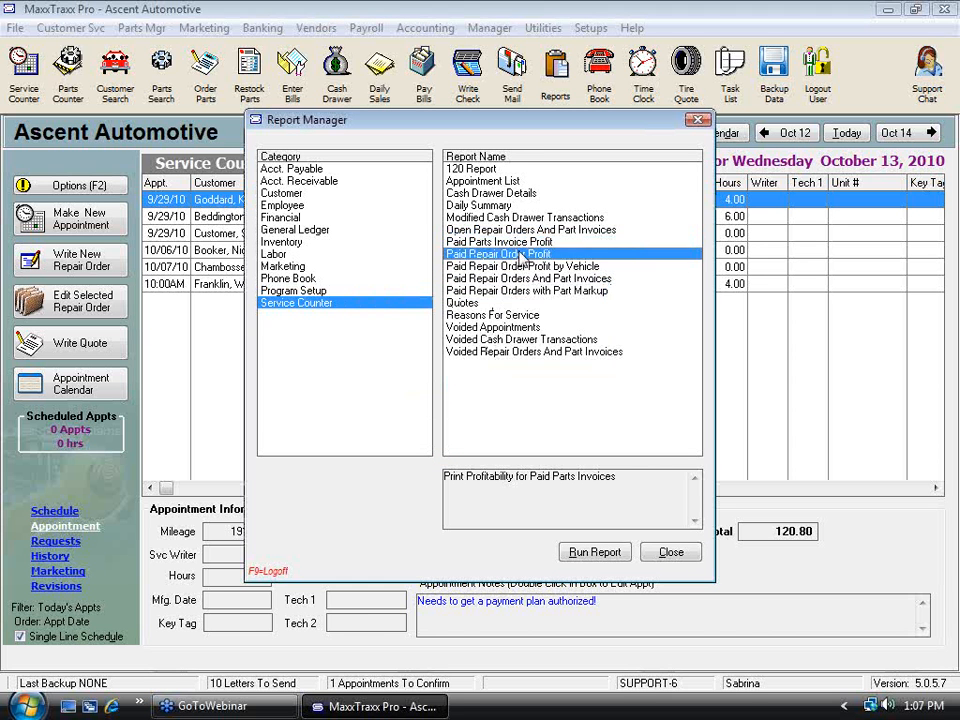
{"action": "left_click", "coordinate": [608, 552]}
{"action": "left_click", "coordinate": [557, 335]}
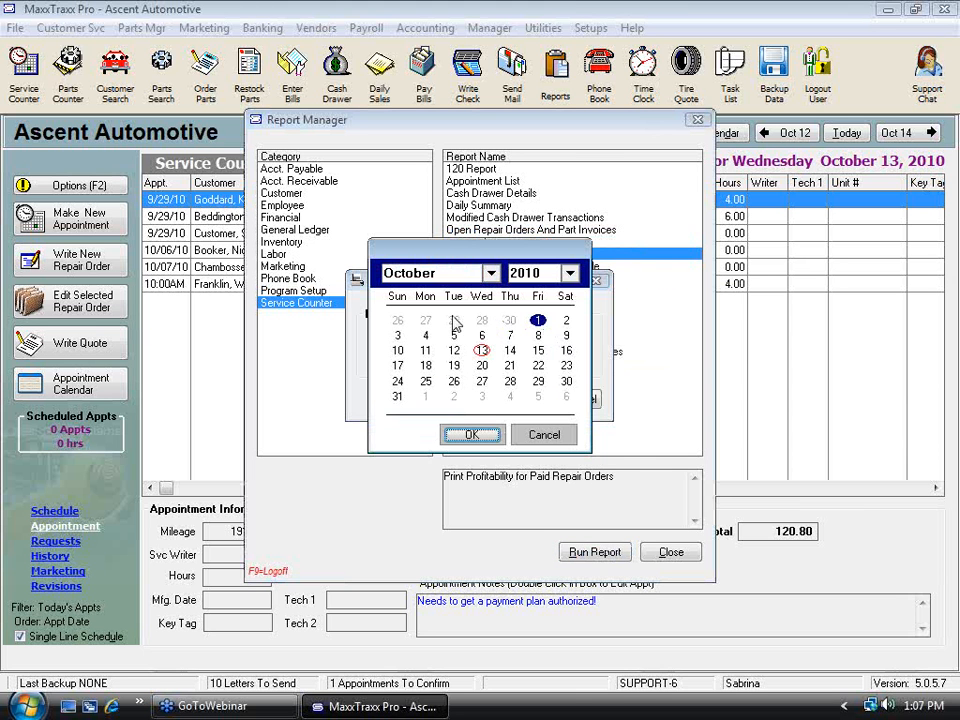
{"action": "left_click", "coordinate": [491, 274]}
{"action": "left_click", "coordinate": [412, 397]}
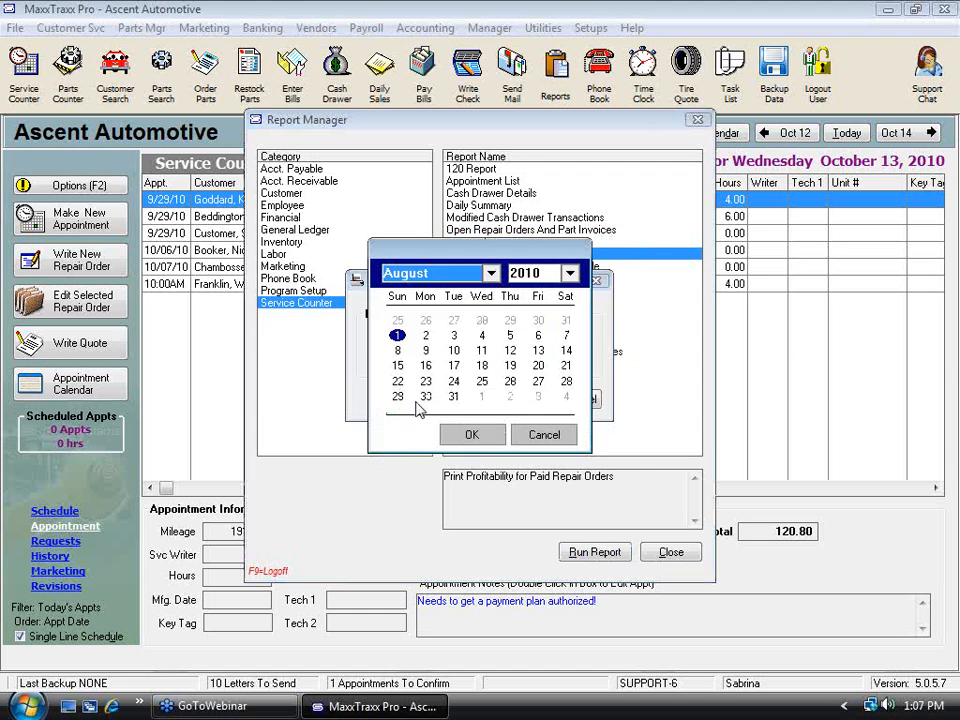
{"action": "left_click", "coordinate": [471, 436]}
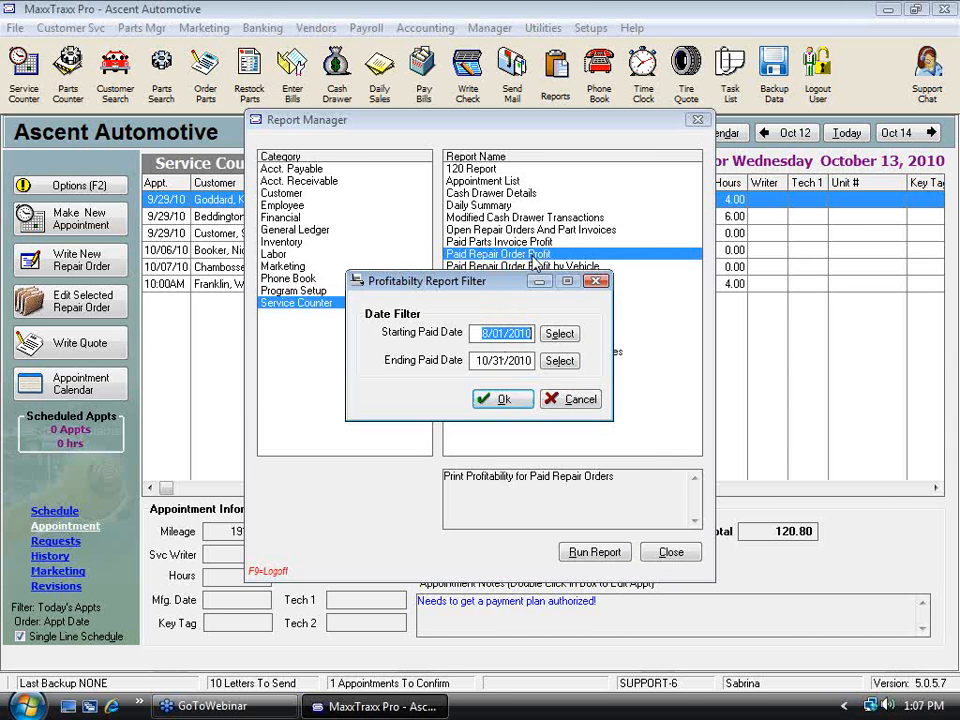
{"action": "left_click", "coordinate": [517, 402]}
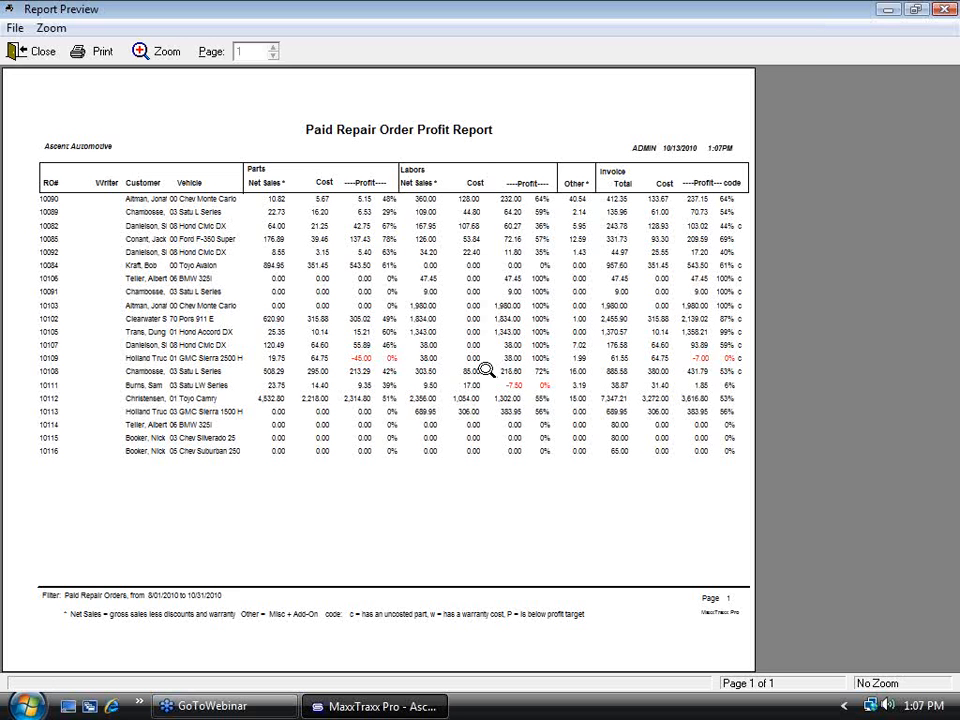
{"action": "left_click", "coordinate": [495, 537]}
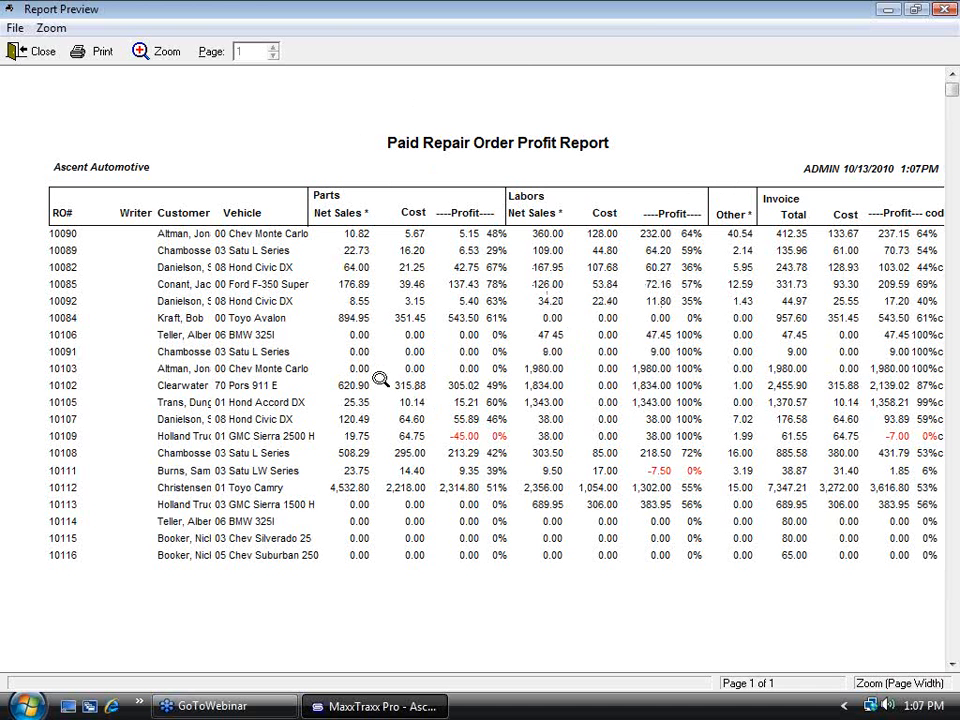
{"action": "left_click", "coordinate": [37, 52]}
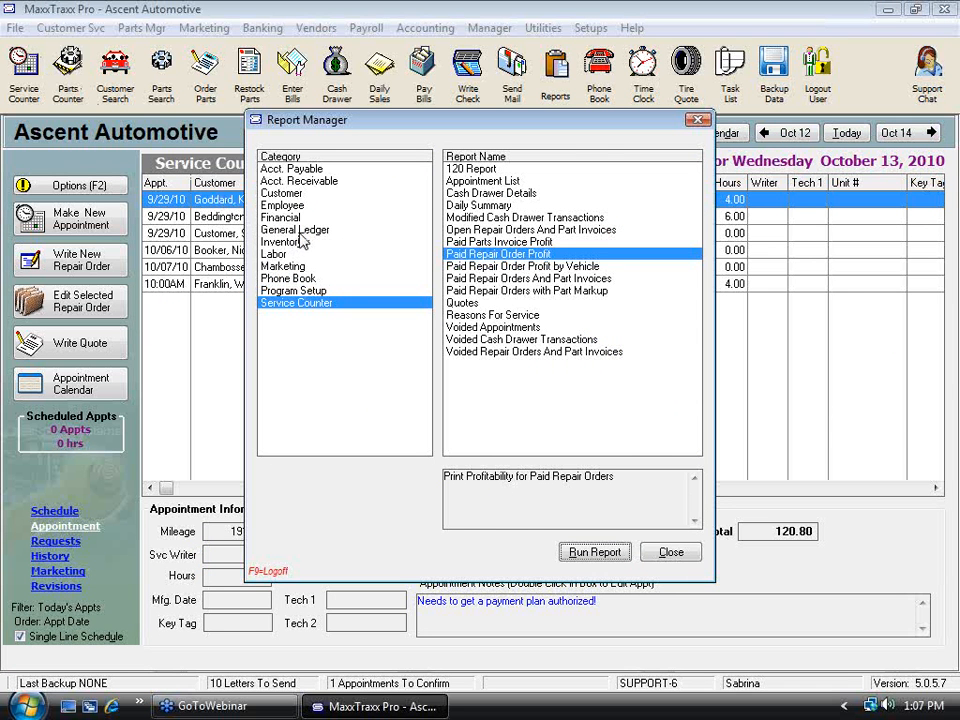
Review the descriptions of Paid Repair Order Profit by Vehicle, Paid Repair Orders And Part Invoices, and Paid Repair Orders with Part Markup.
{"action": "left_click", "coordinate": [590, 267]}
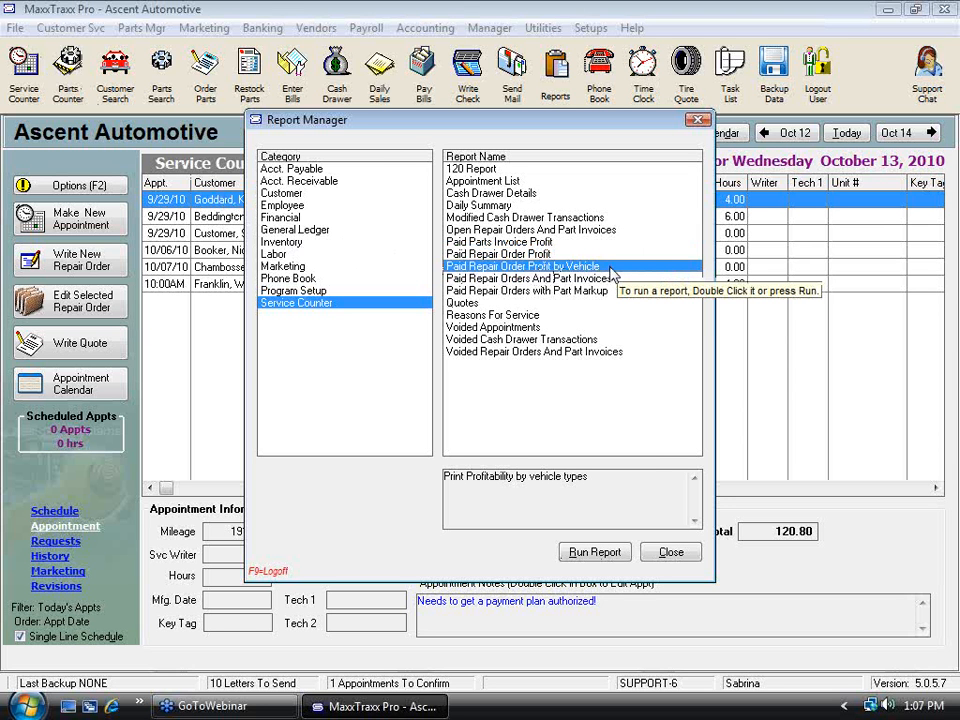
{"action": "left_click", "coordinate": [525, 279]}
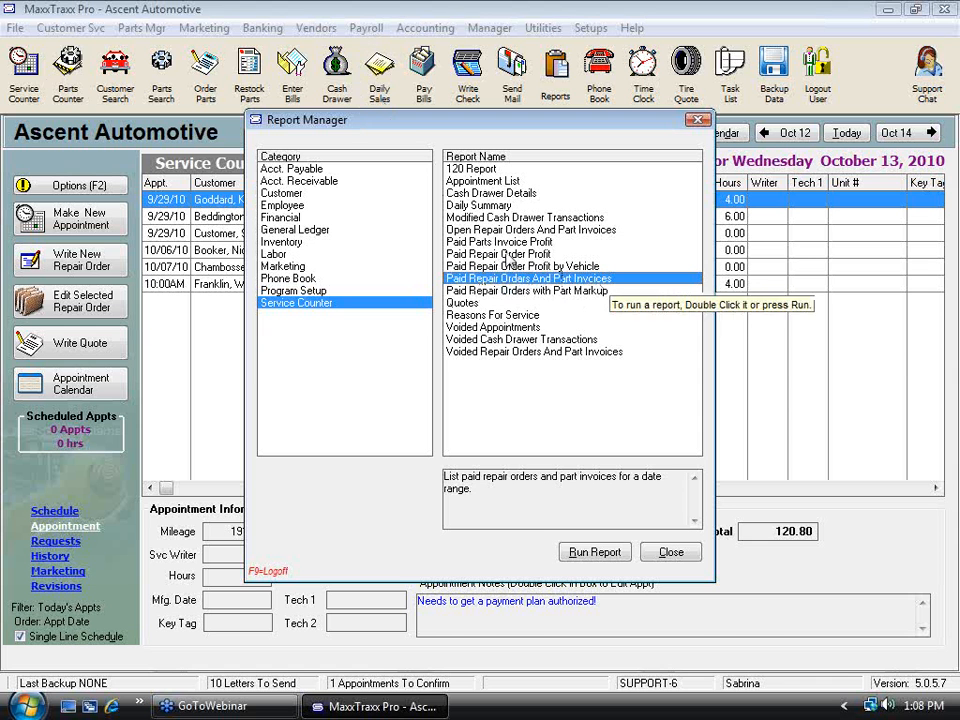
{"action": "left_click", "coordinate": [558, 291]}
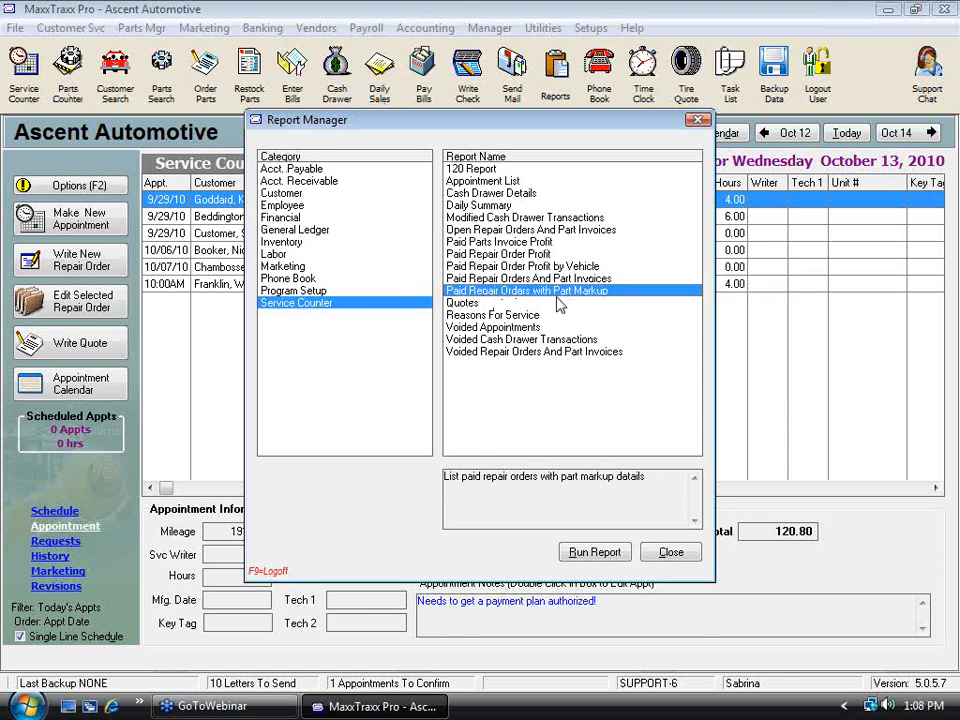
Run the Paid Repair Orders with Part Markup report from 9/01/2010, examine the enlarged sales margins, and close the preview.
{"action": "double_click", "coordinate": [576, 293]}
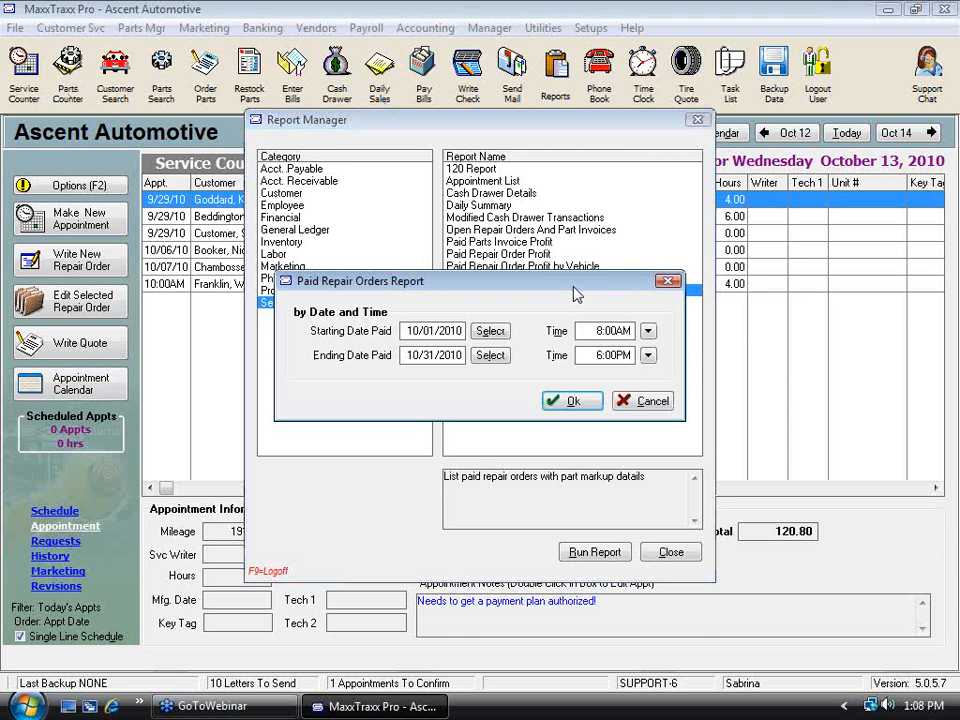
{"action": "left_click", "coordinate": [489, 330]}
{"action": "left_click", "coordinate": [476, 278]}
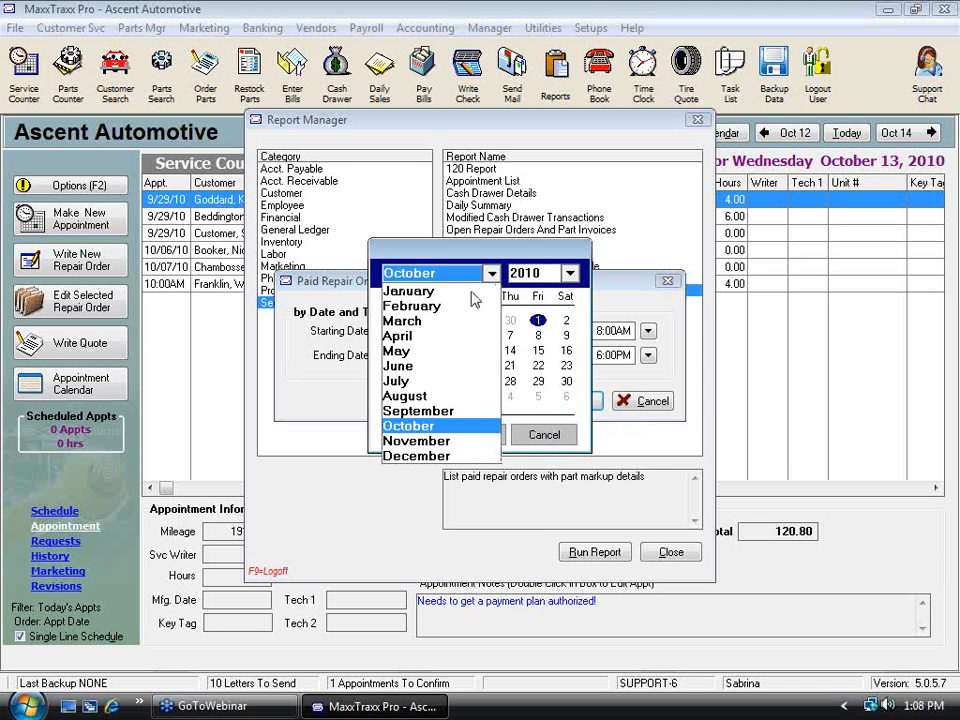
{"action": "left_click", "coordinate": [410, 408]}
{"action": "left_click", "coordinate": [471, 434]}
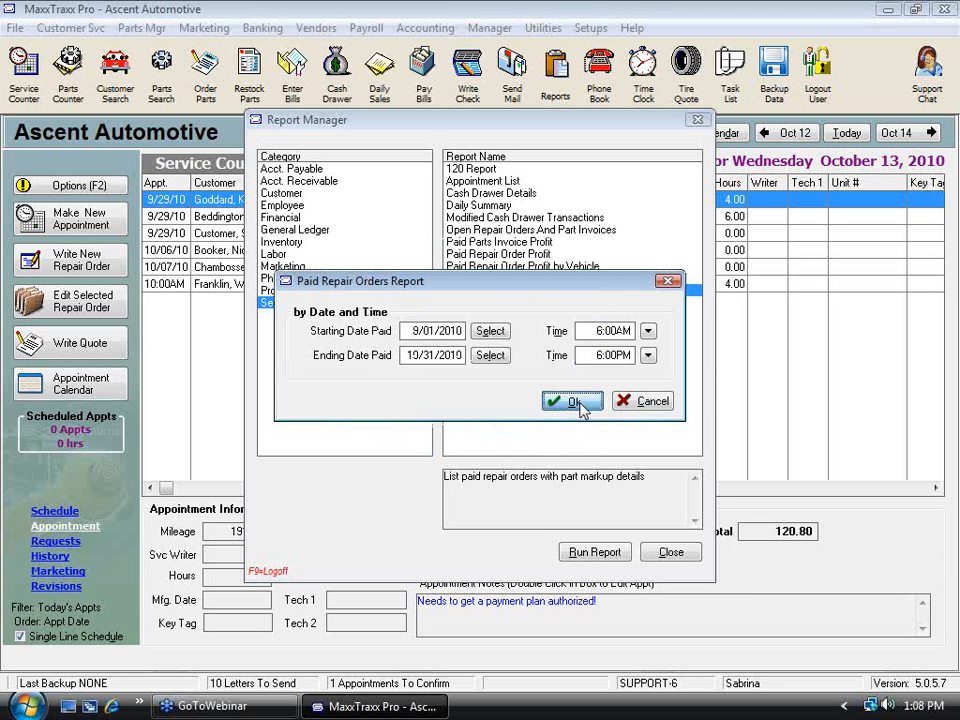
{"action": "left_click", "coordinate": [573, 401]}
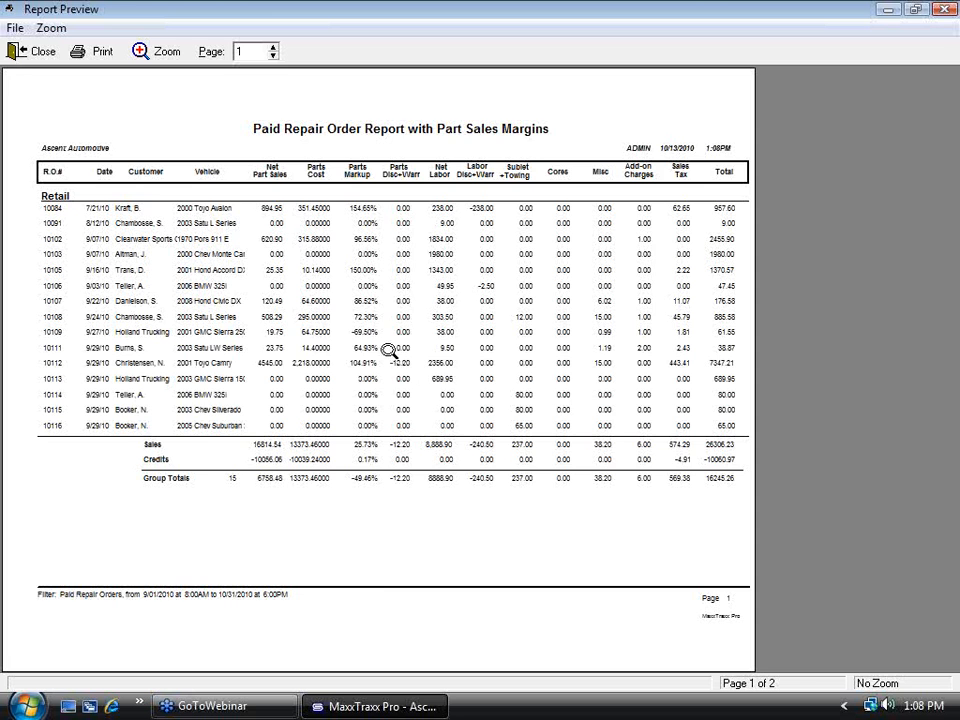
{"action": "left_click", "coordinate": [350, 282]}
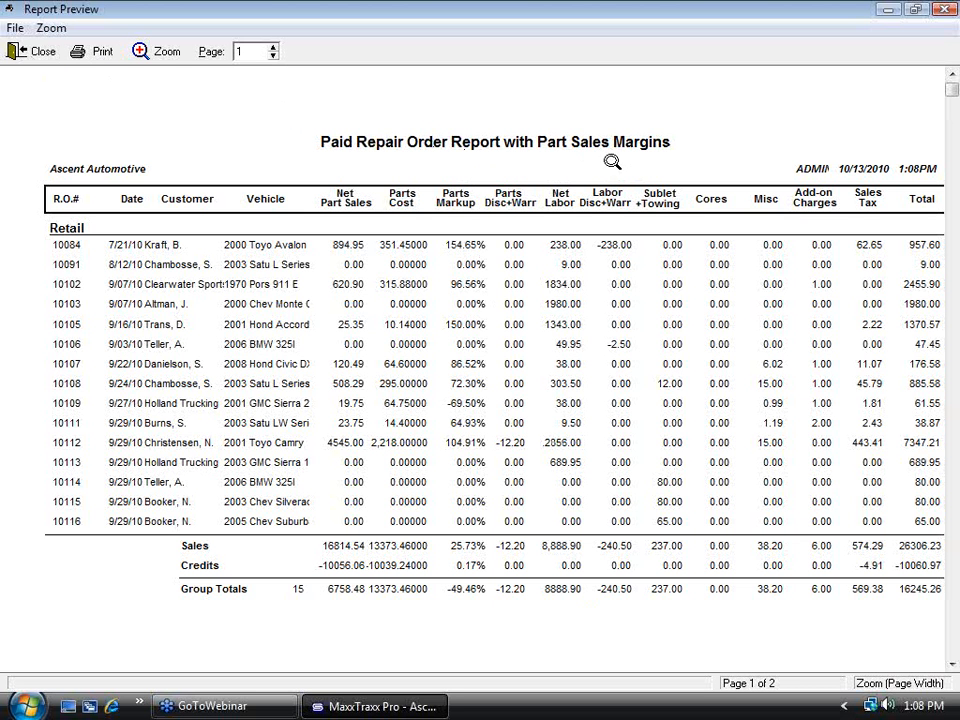
{"action": "left_click", "coordinate": [36, 52]}
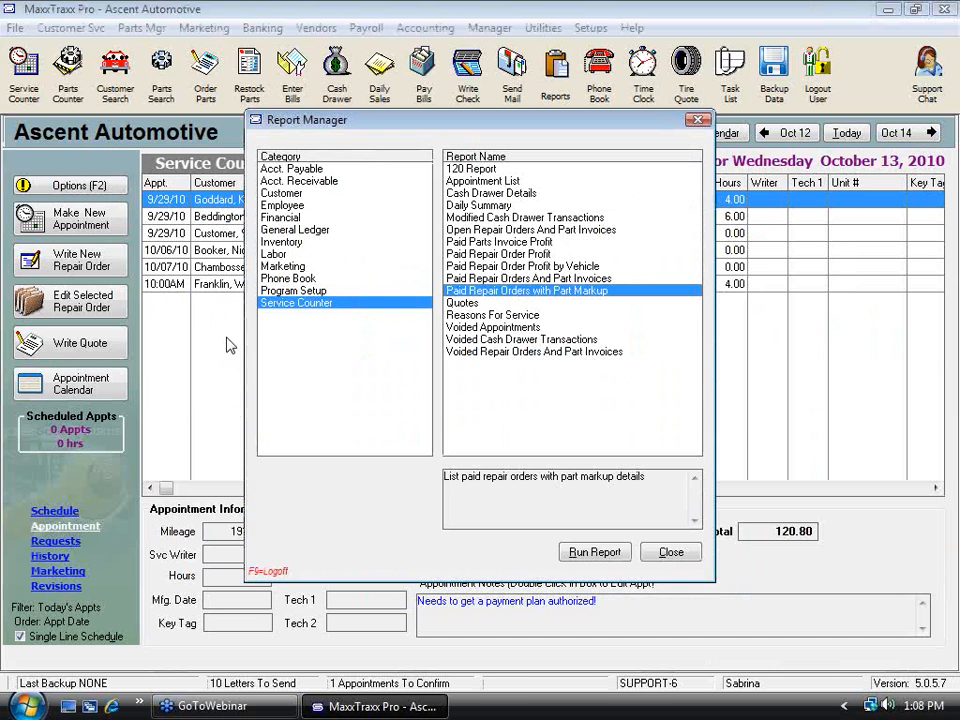
Run the Quotes report for open quotes from the last 60 months, examine the first page's quotes enlarged, and close the preview.
{"action": "left_click", "coordinate": [478, 316]}
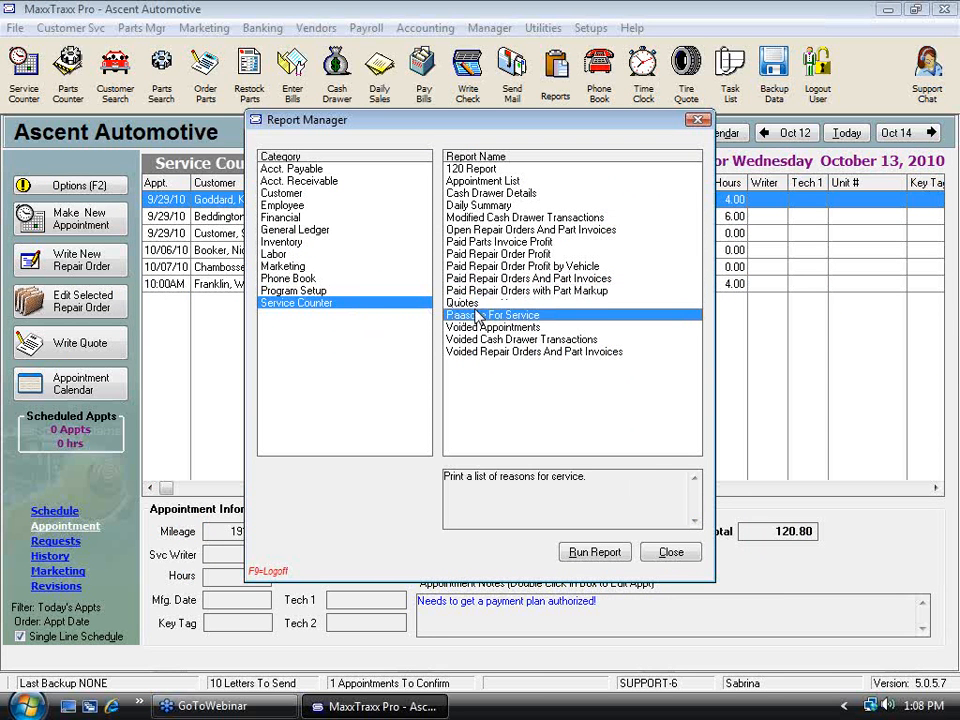
{"action": "left_click", "coordinate": [477, 305]}
{"action": "double_click", "coordinate": [482, 306]}
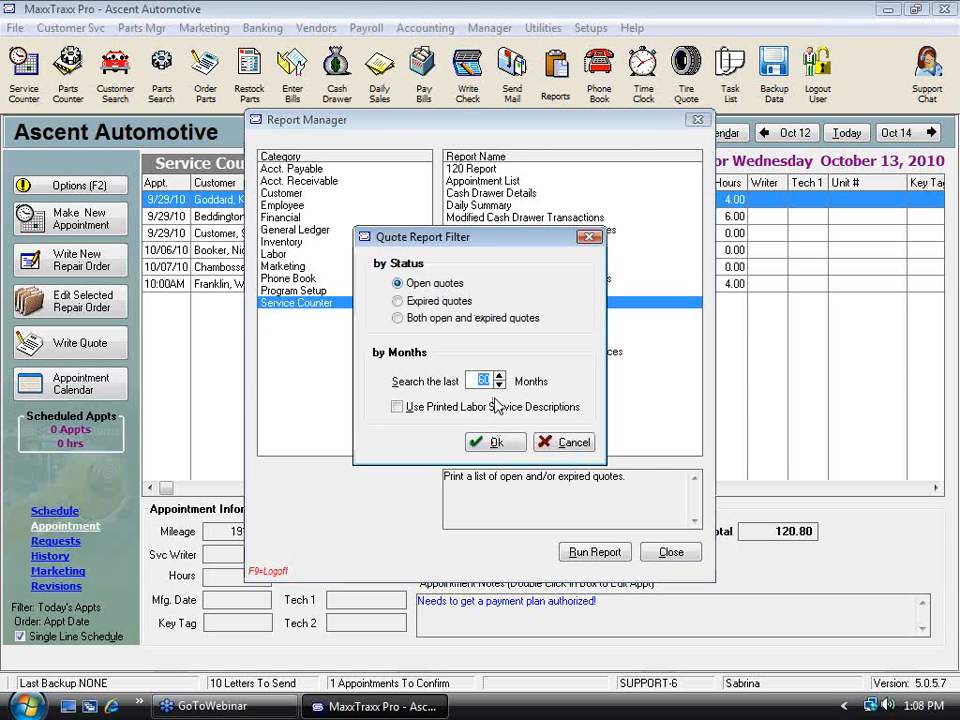
{"action": "left_click", "coordinate": [495, 442]}
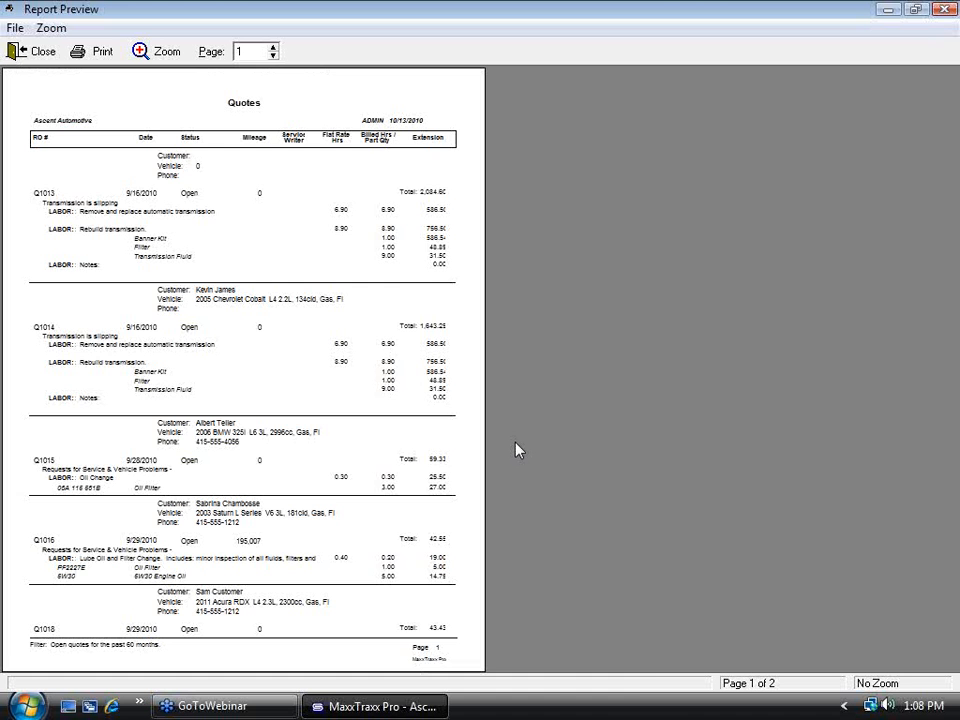
{"action": "left_click", "coordinate": [278, 340]}
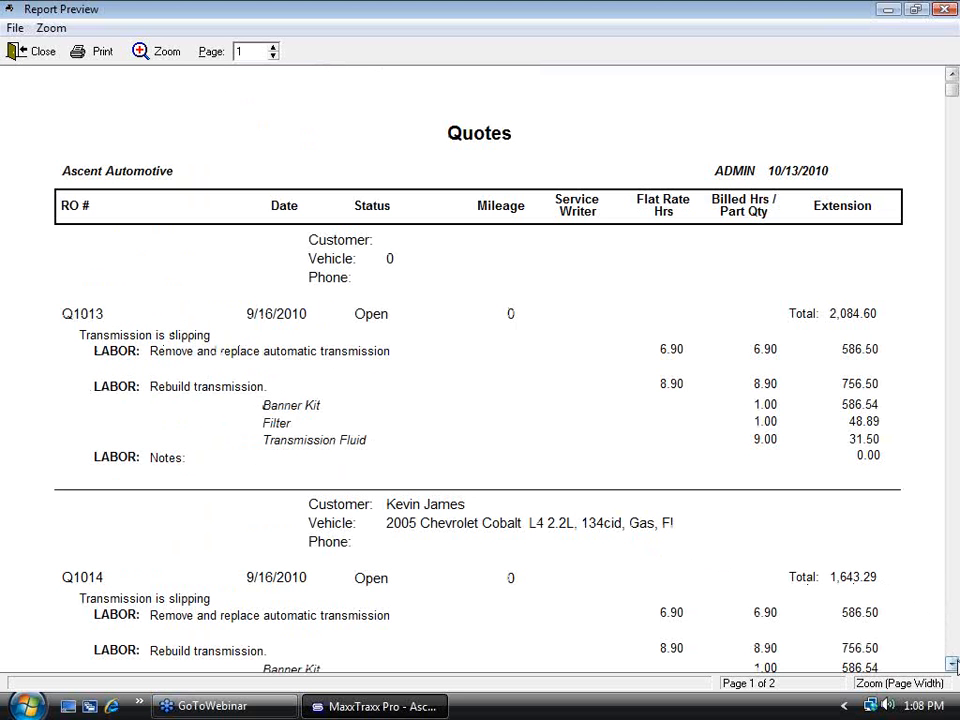
{"action": "left_click", "coordinate": [952, 664]}
{"action": "left_click", "coordinate": [952, 664]}
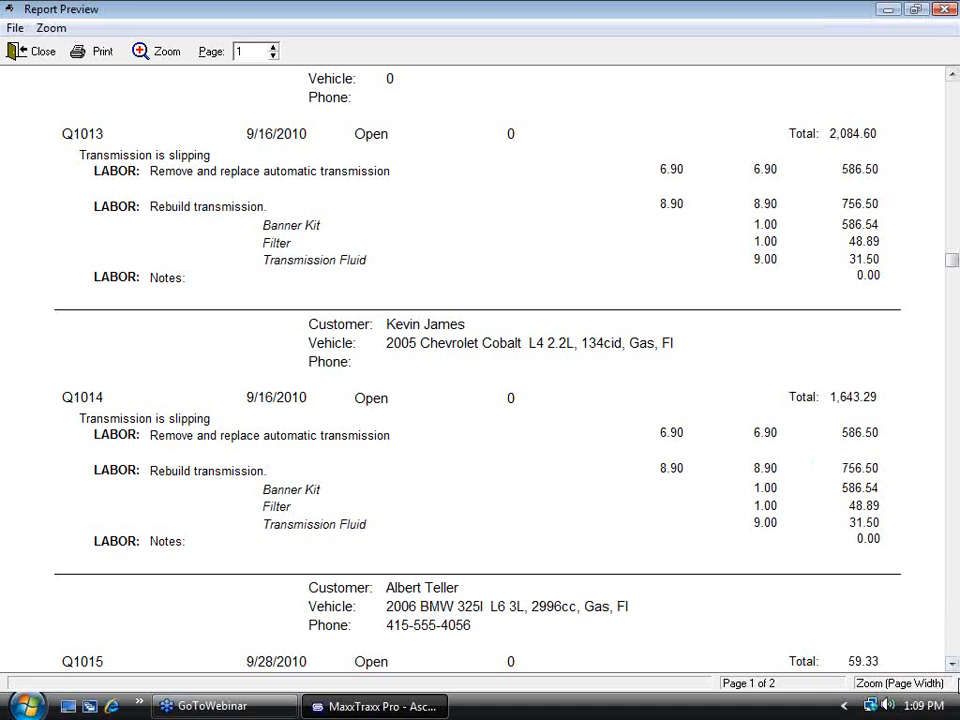
{"action": "left_click", "coordinate": [953, 664]}
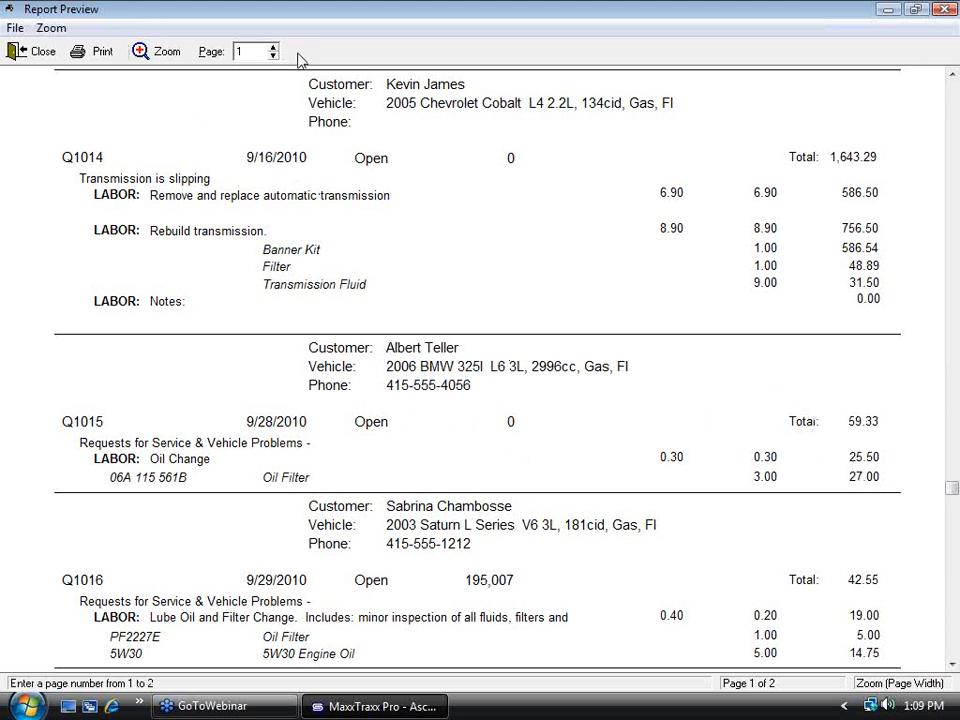
{"action": "left_click", "coordinate": [40, 50]}
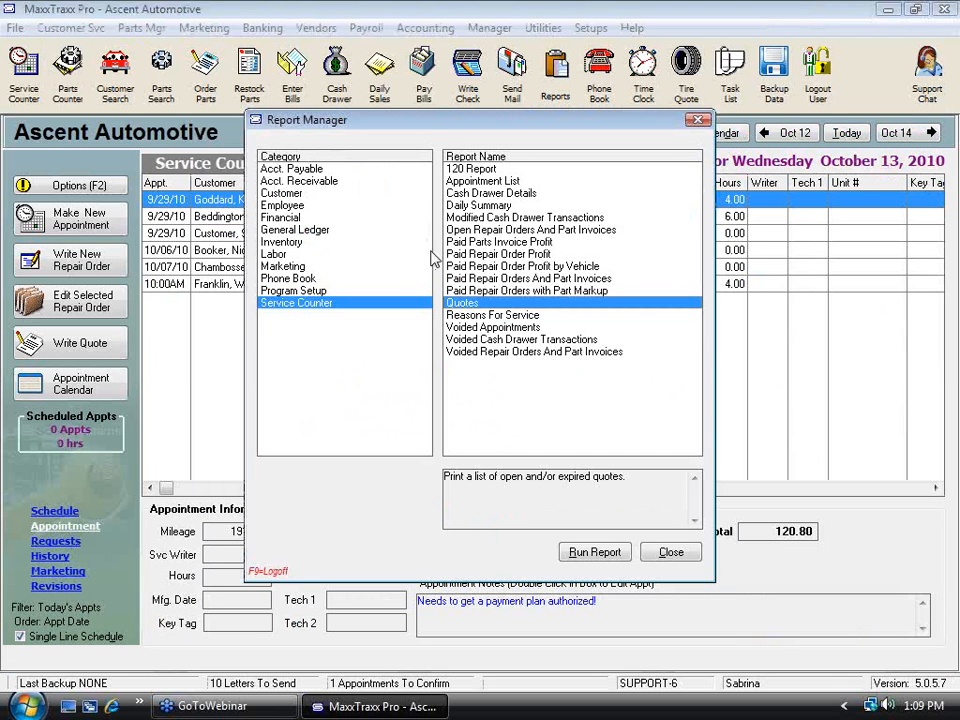
Review the Reasons For Service report description and close the Report Manager.
{"action": "left_click", "coordinate": [500, 316]}
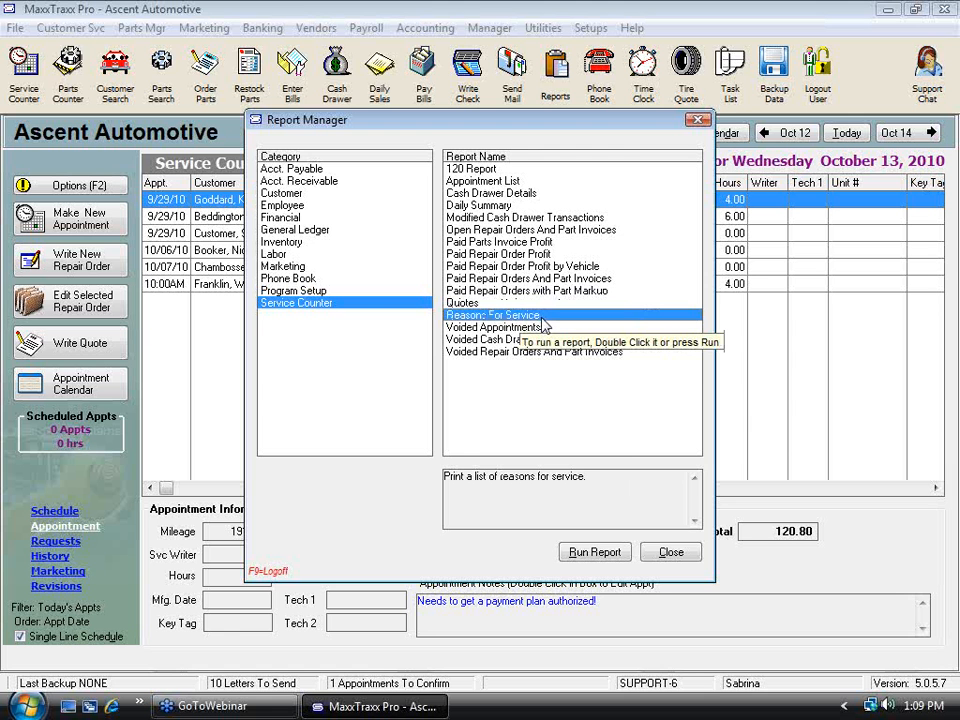
{"action": "left_click", "coordinate": [671, 556]}
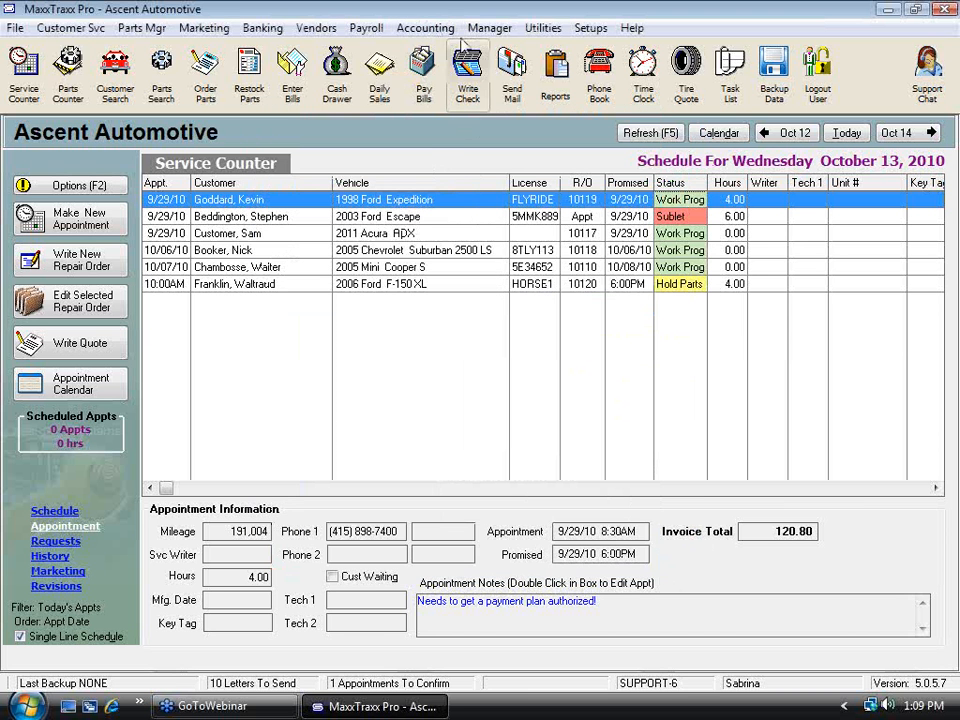
Open the Company Snapshot and review its inventory valuation, active customers, repair orders, net income and top customer by sales.
{"action": "left_click", "coordinate": [492, 30]}
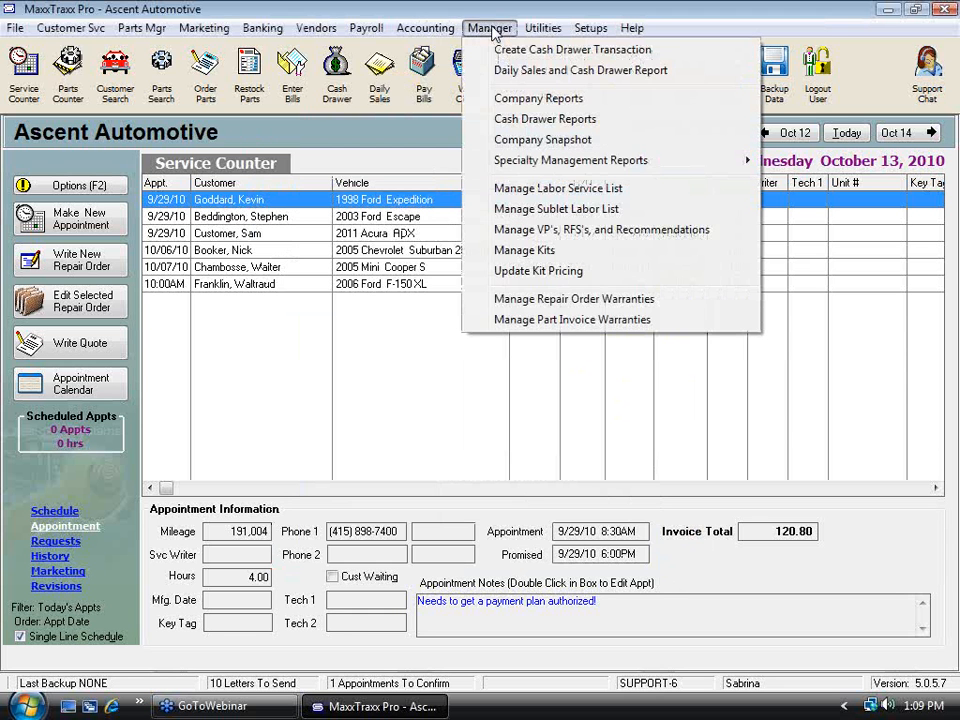
{"action": "left_click", "coordinate": [540, 140]}
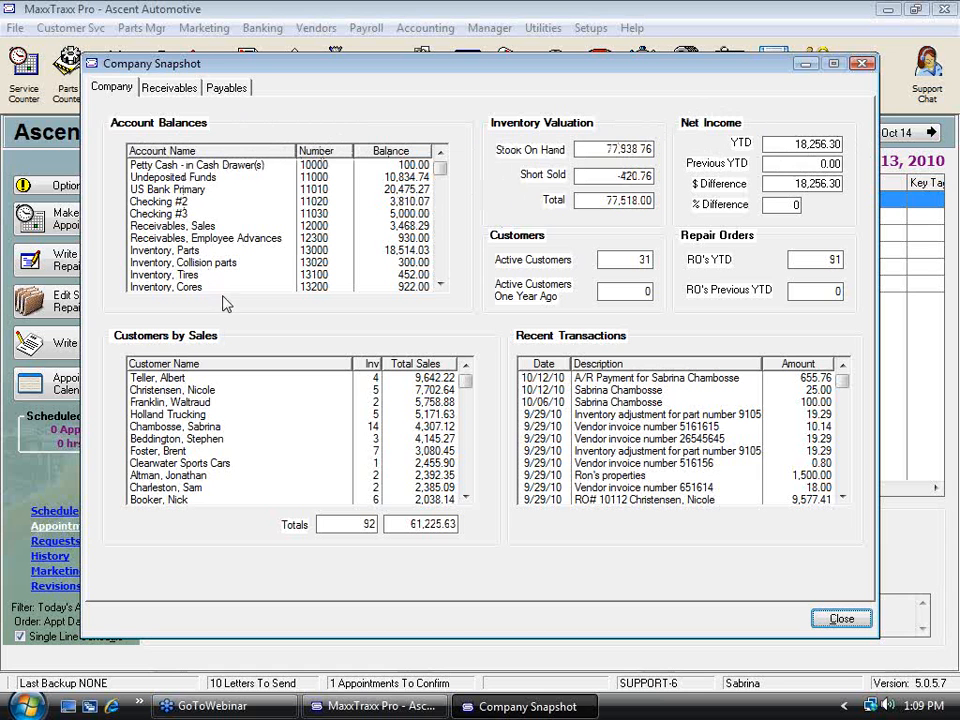
{"action": "double_click", "coordinate": [609, 149]}
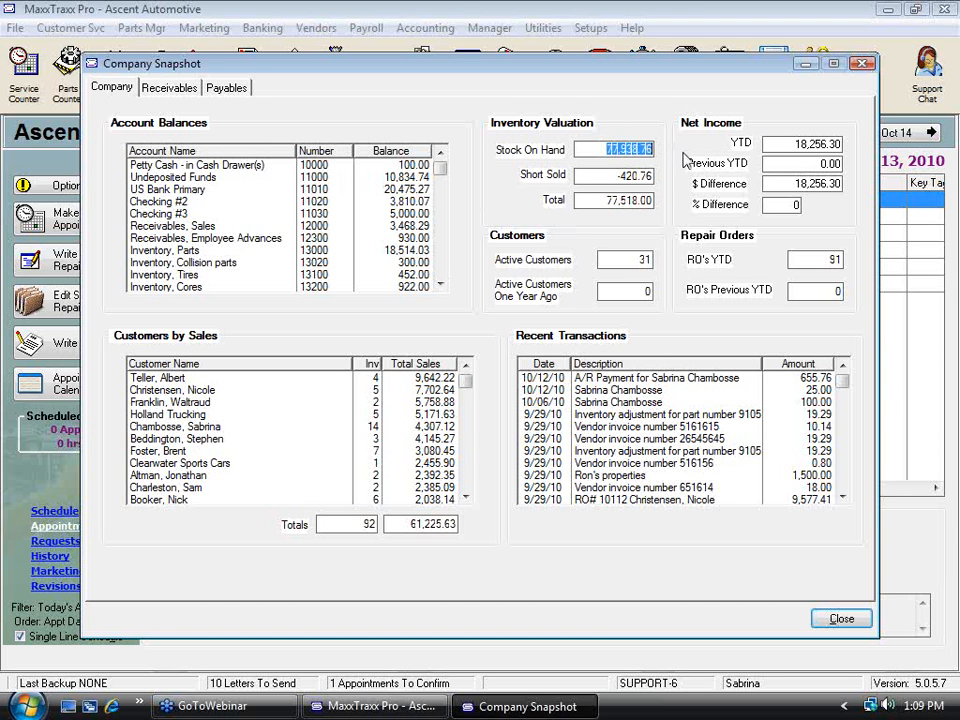
{"action": "double_click", "coordinate": [618, 262]}
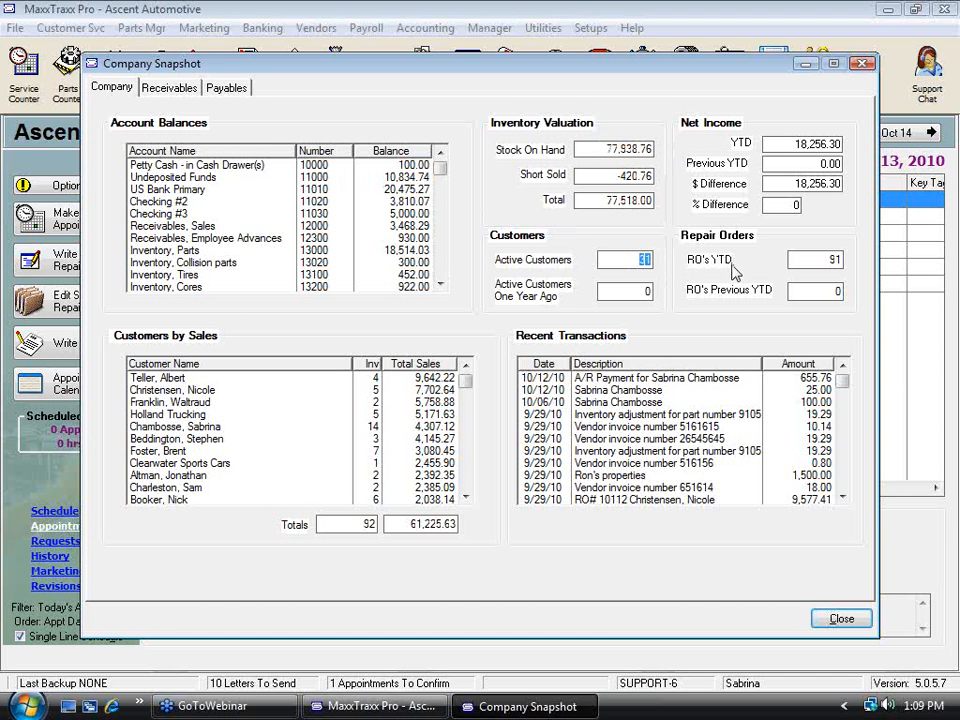
{"action": "double_click", "coordinate": [630, 293]}
{"action": "double_click", "coordinate": [834, 260]}
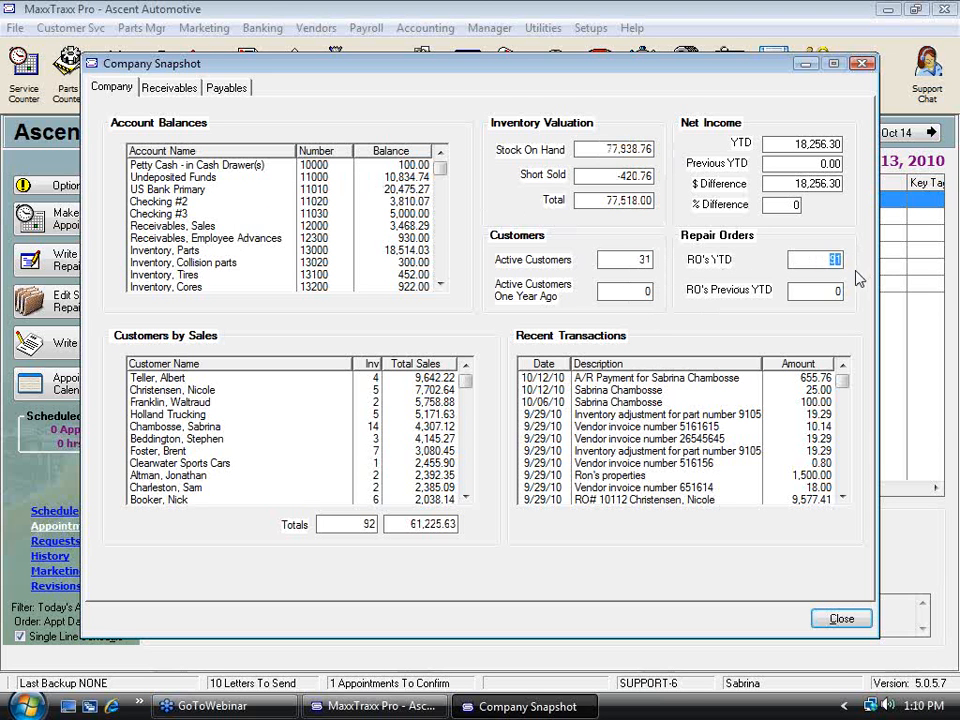
{"action": "double_click", "coordinate": [828, 288]}
{"action": "left_click", "coordinate": [779, 144]}
{"action": "double_click", "coordinate": [779, 144]}
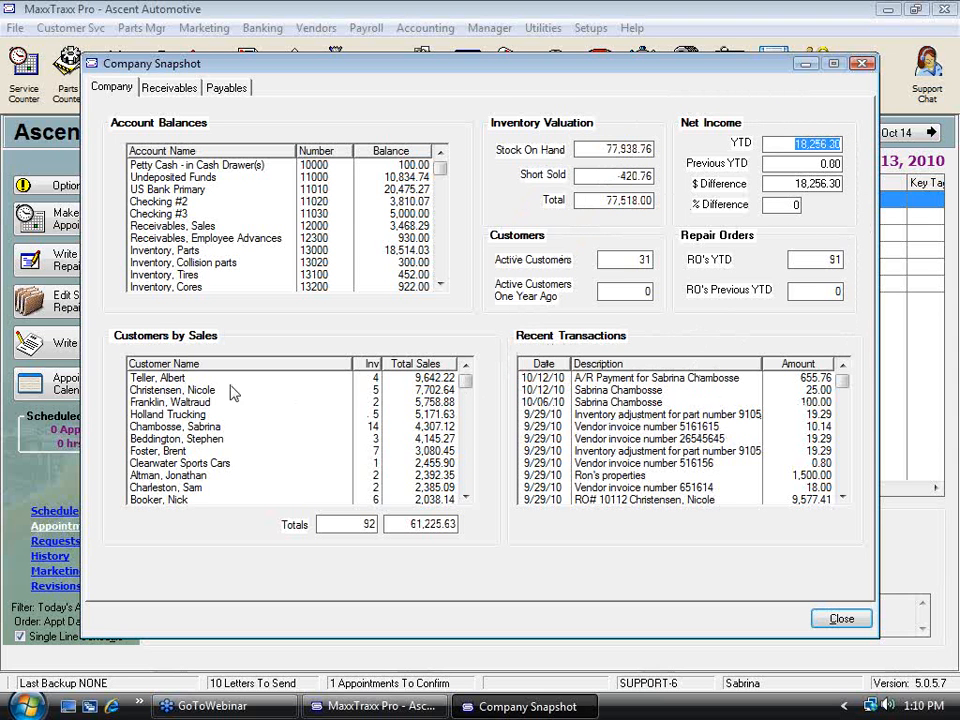
{"action": "left_click", "coordinate": [180, 379]}
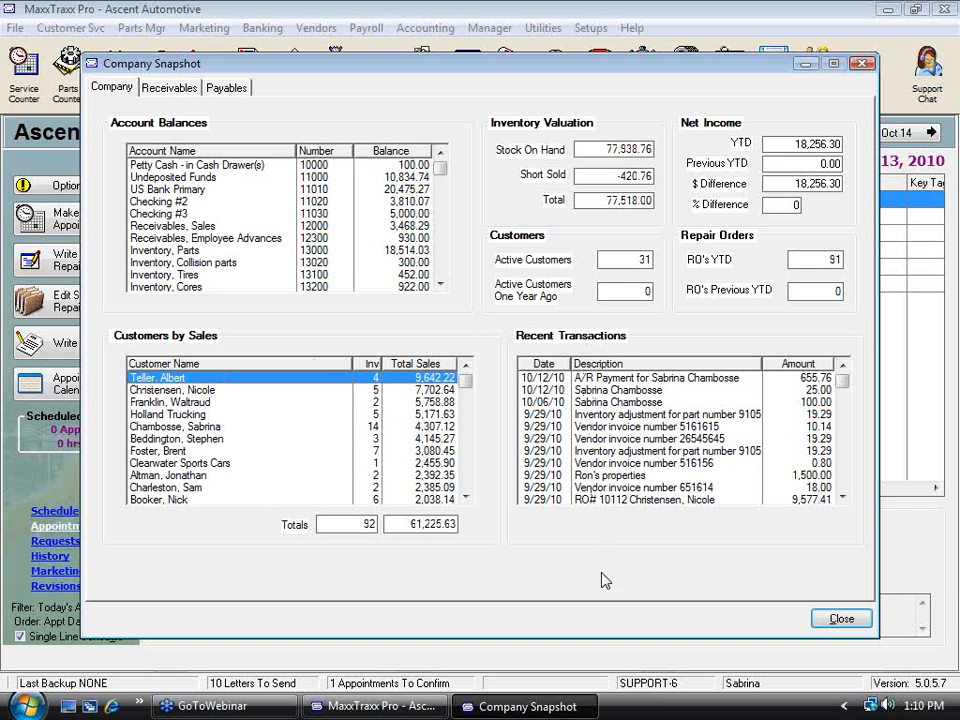
Review the Company Snapshot's receivables, checking the current aged amount and the last customer who owes money.
{"action": "left_click", "coordinate": [155, 84]}
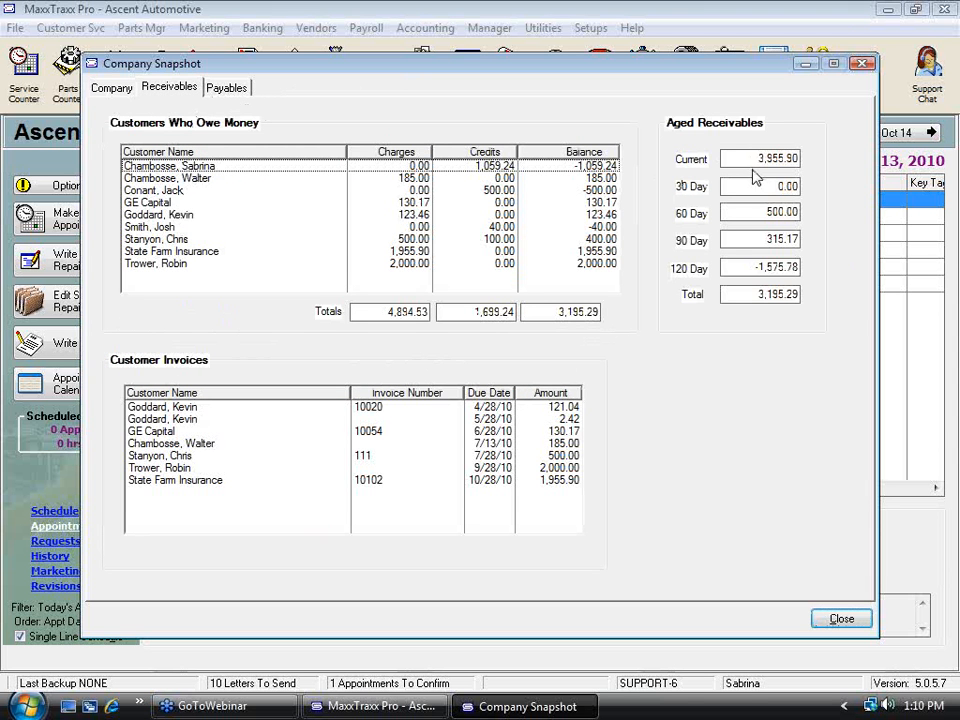
{"action": "left_click_drag", "start_coordinate": [746, 158], "coordinate": [804, 157]}
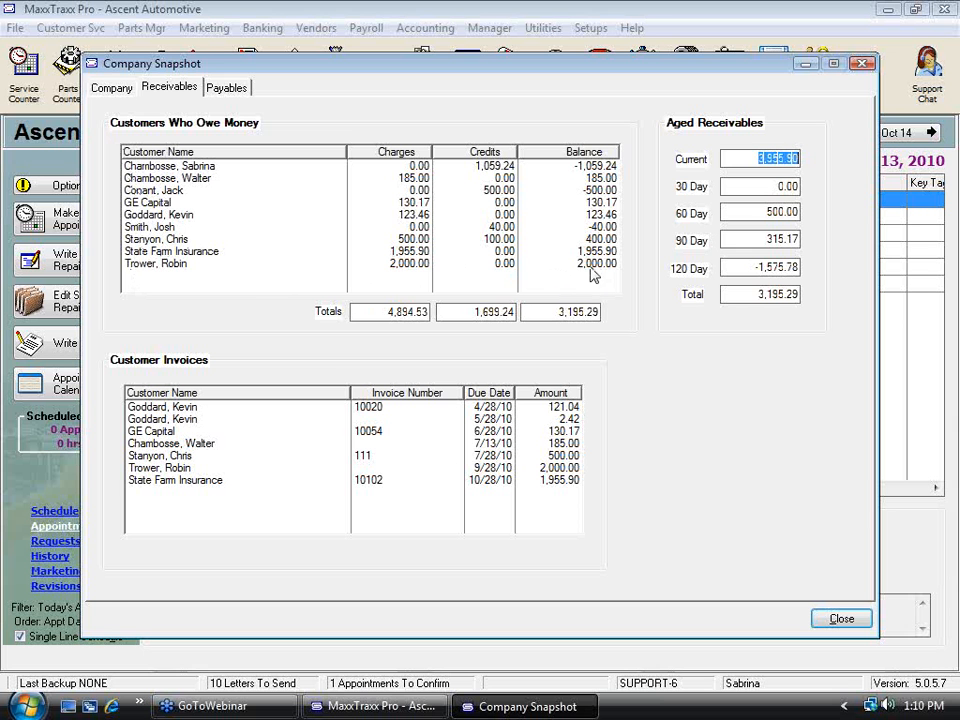
{"action": "left_click", "coordinate": [422, 266]}
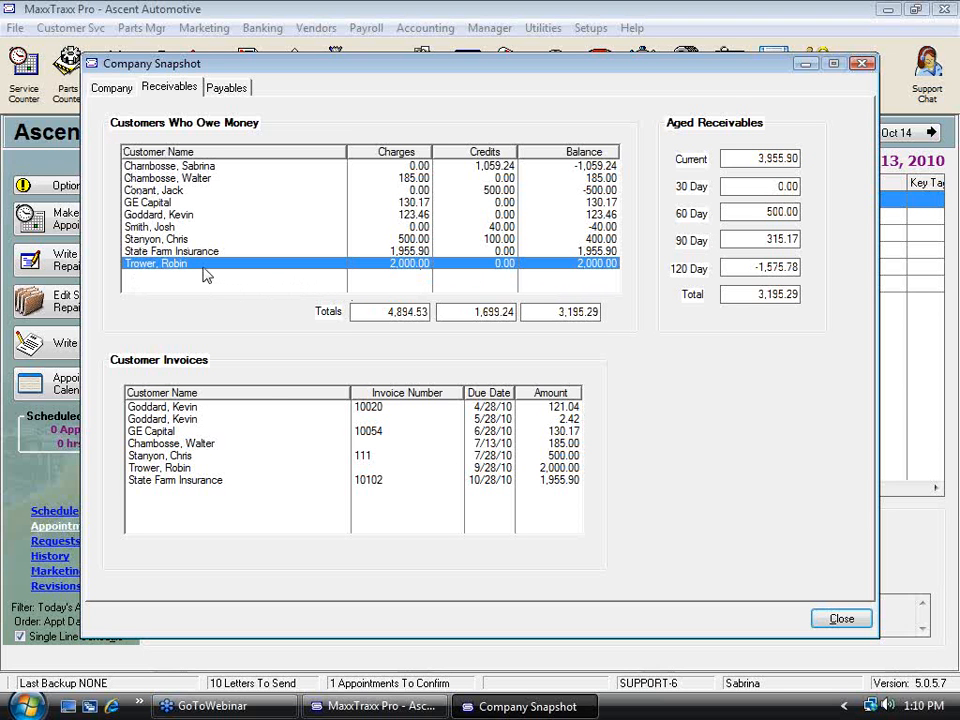
Review the Company Snapshot's aged payables and the vendor invoices through the latest due dates, and close the snapshot.
{"action": "left_click", "coordinate": [232, 91]}
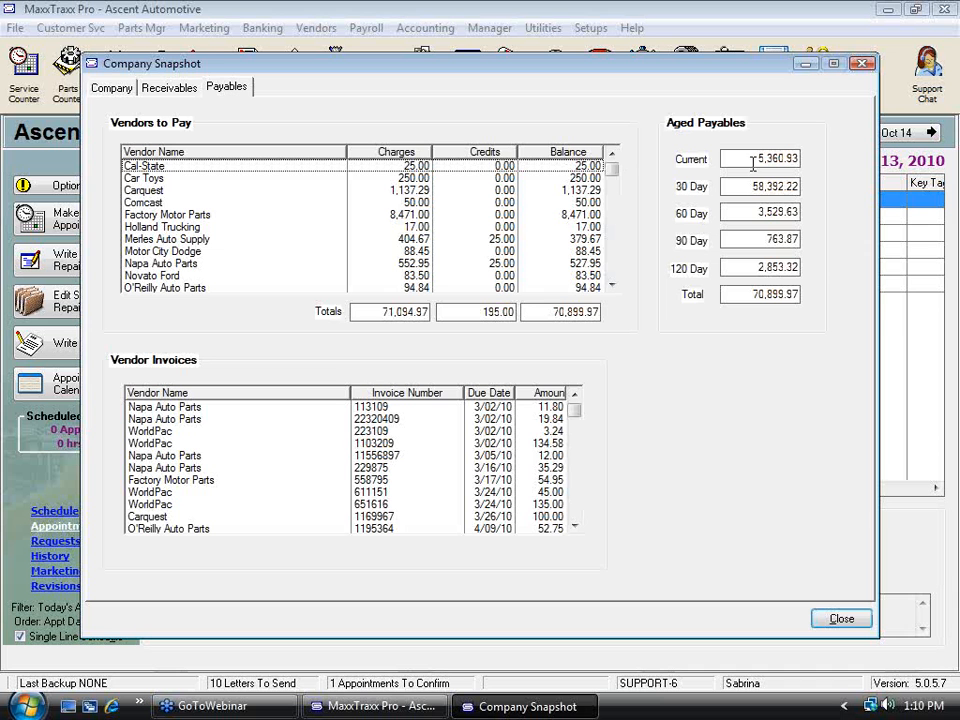
{"action": "left_click", "coordinate": [770, 295]}
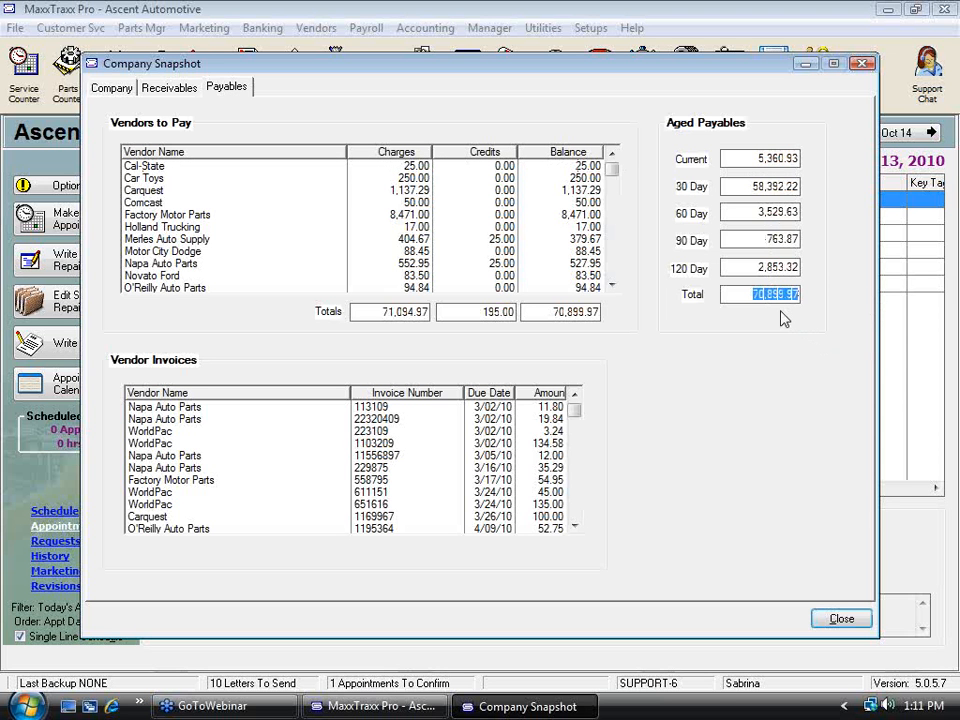
{"action": "left_click", "coordinate": [750, 267]}
{"action": "left_click", "coordinate": [772, 240]}
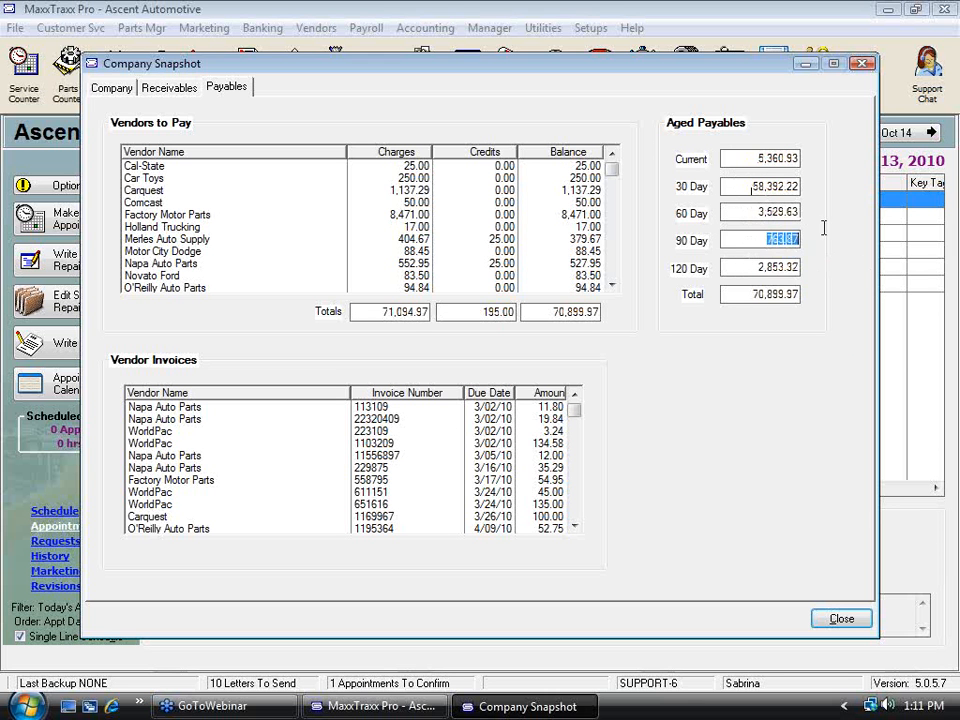
{"action": "left_click", "coordinate": [745, 267]}
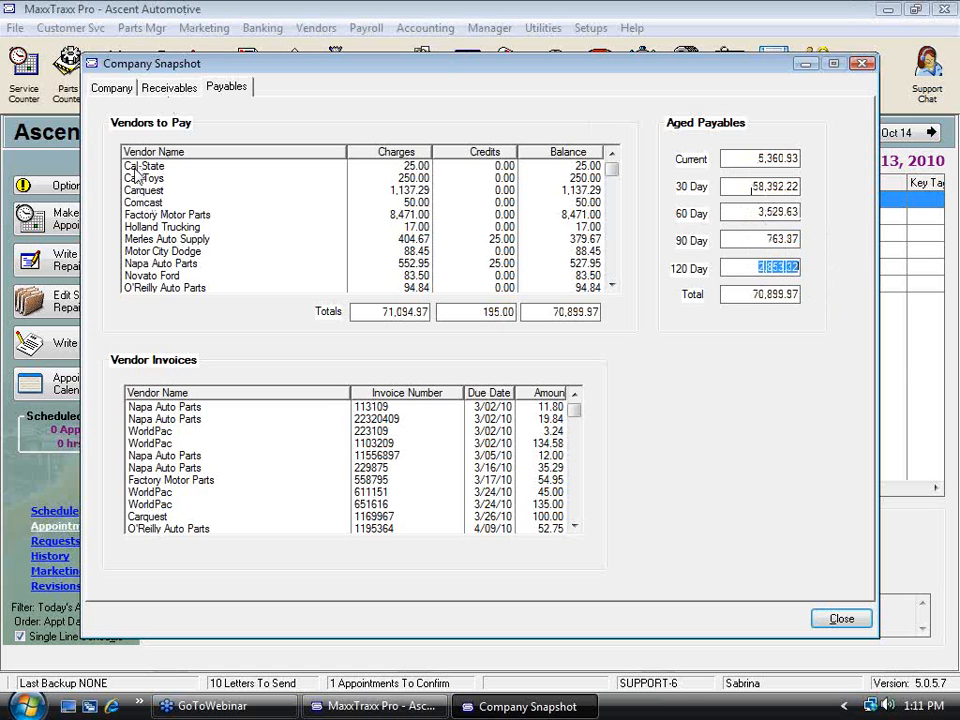
{"action": "left_click", "coordinate": [166, 410]}
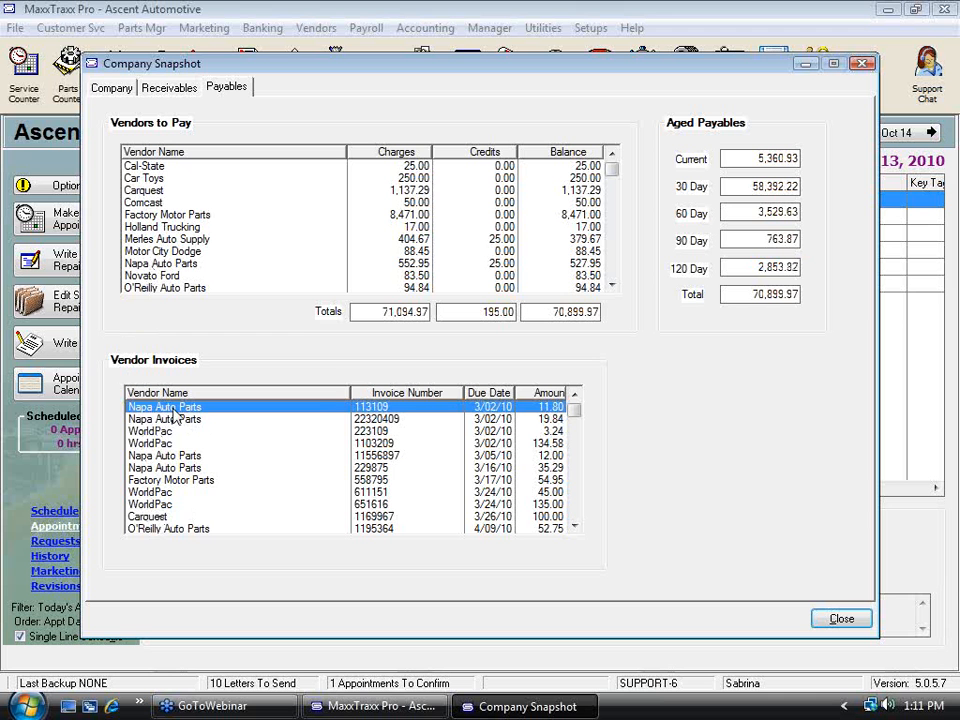
{"action": "left_click", "coordinate": [576, 527]}
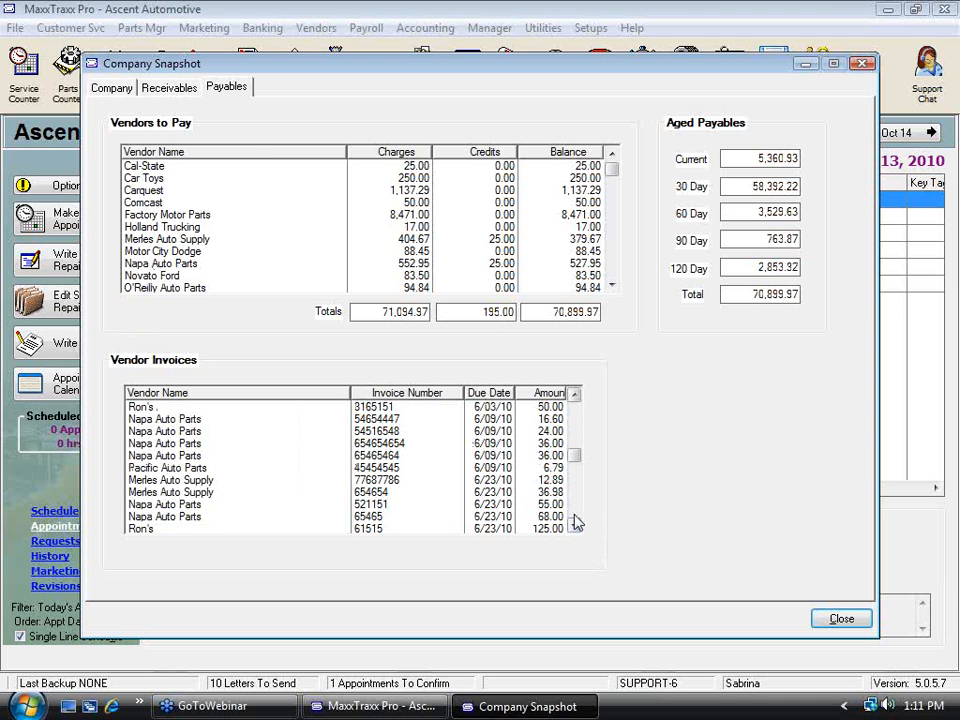
{"action": "left_click", "coordinate": [576, 524]}
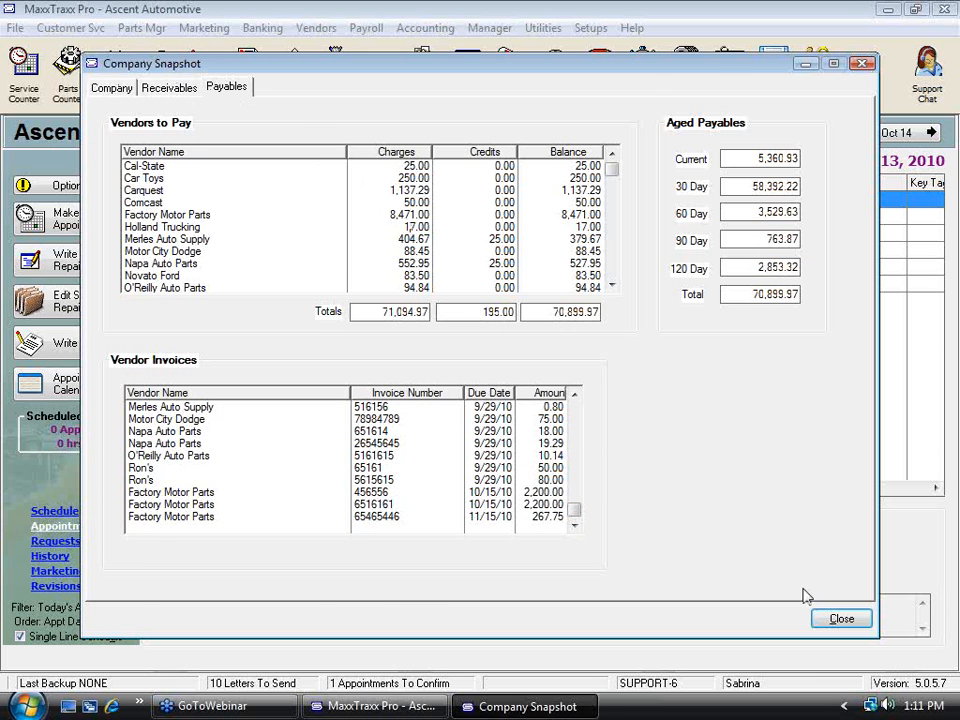
{"action": "left_click", "coordinate": [842, 620]}
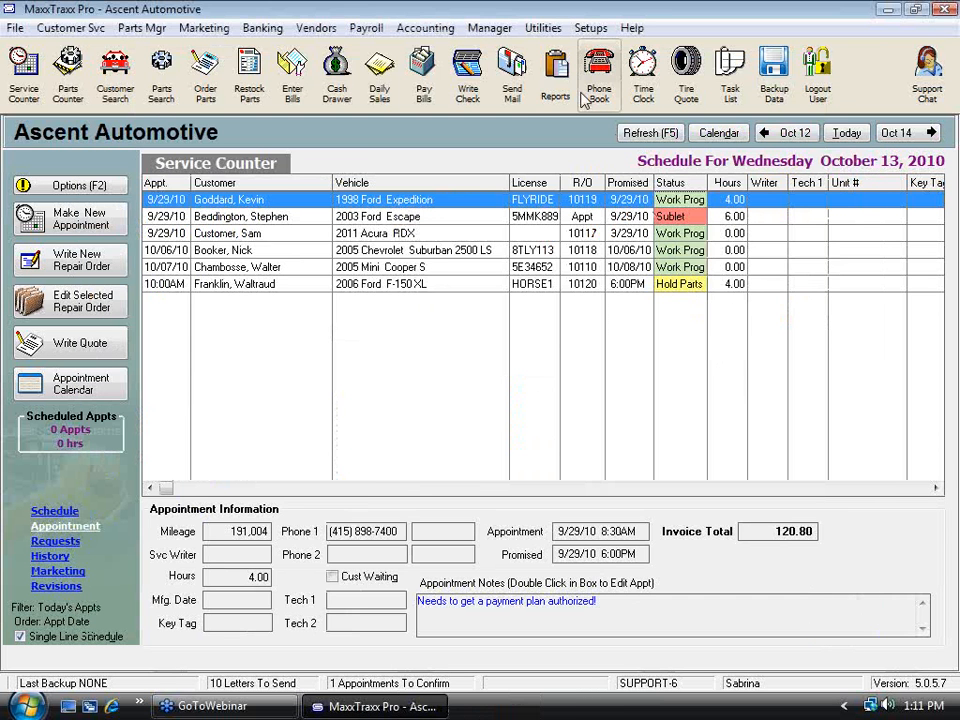
Create an ATI report for the week ending 10/02/2010 to review its figures, and close it without saving.
{"action": "left_click", "coordinate": [490, 28]}
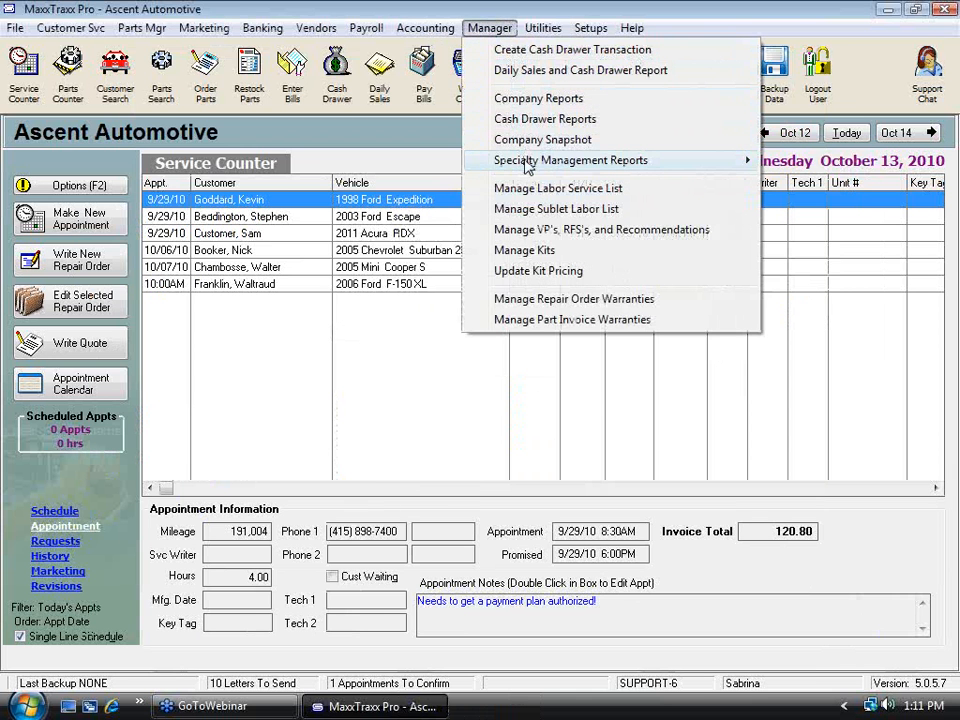
{"action": "mouse_move", "coordinate": [527, 164]}
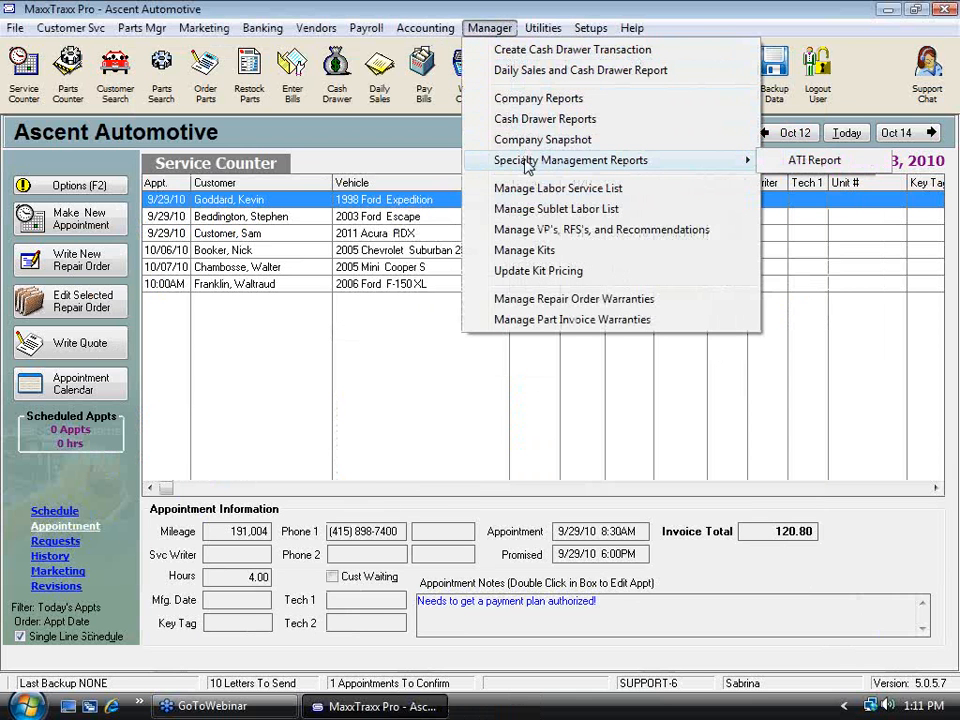
{"action": "left_click", "coordinate": [816, 162]}
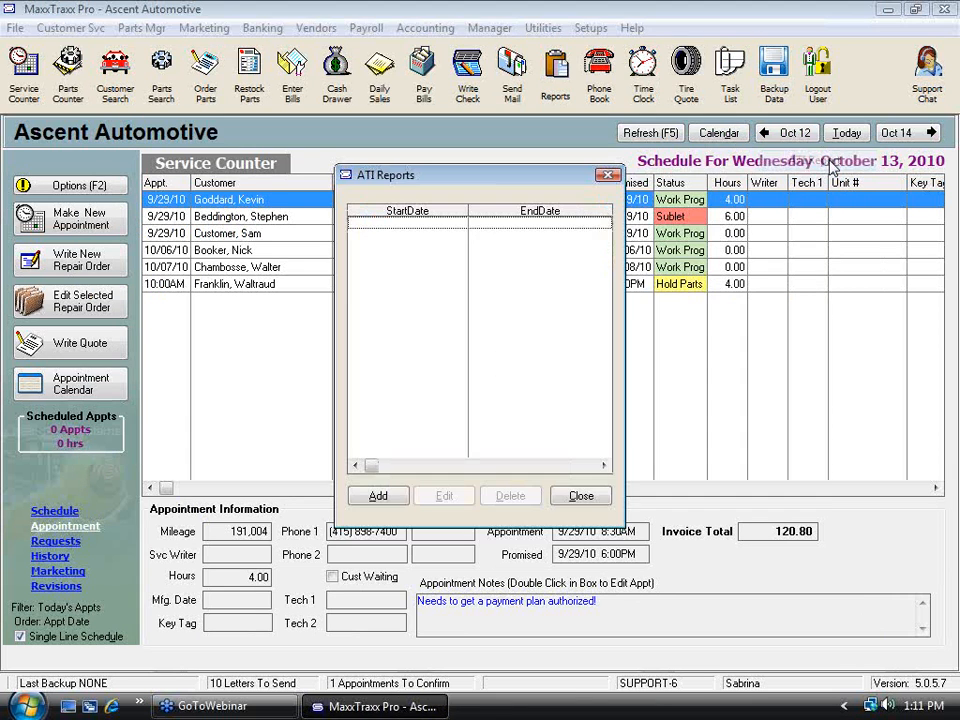
{"action": "left_click", "coordinate": [386, 504]}
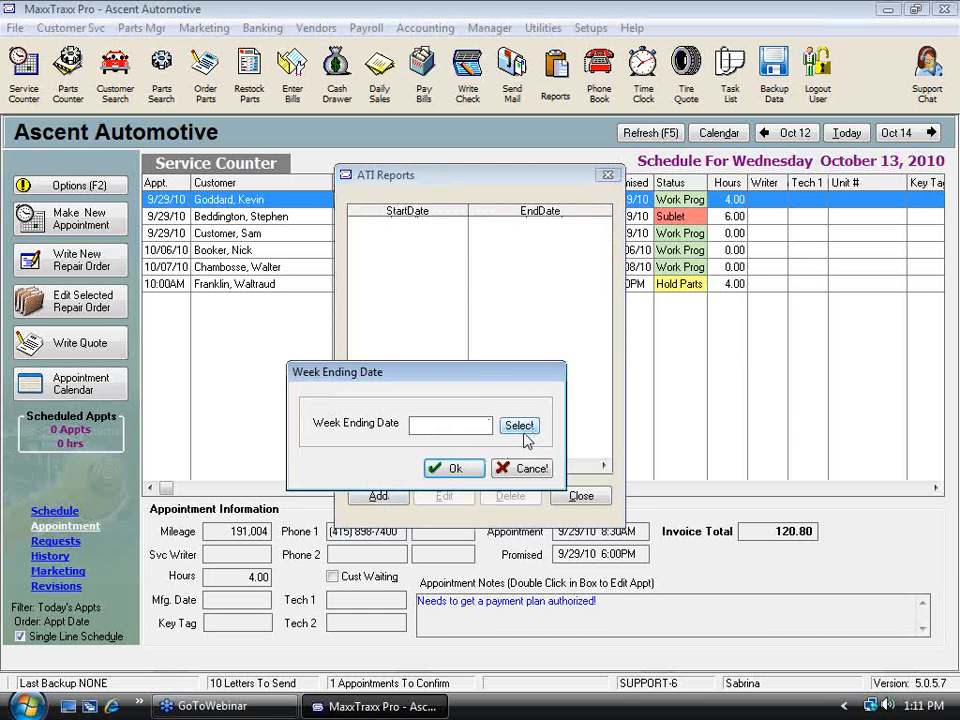
{"action": "left_click", "coordinate": [519, 425]}
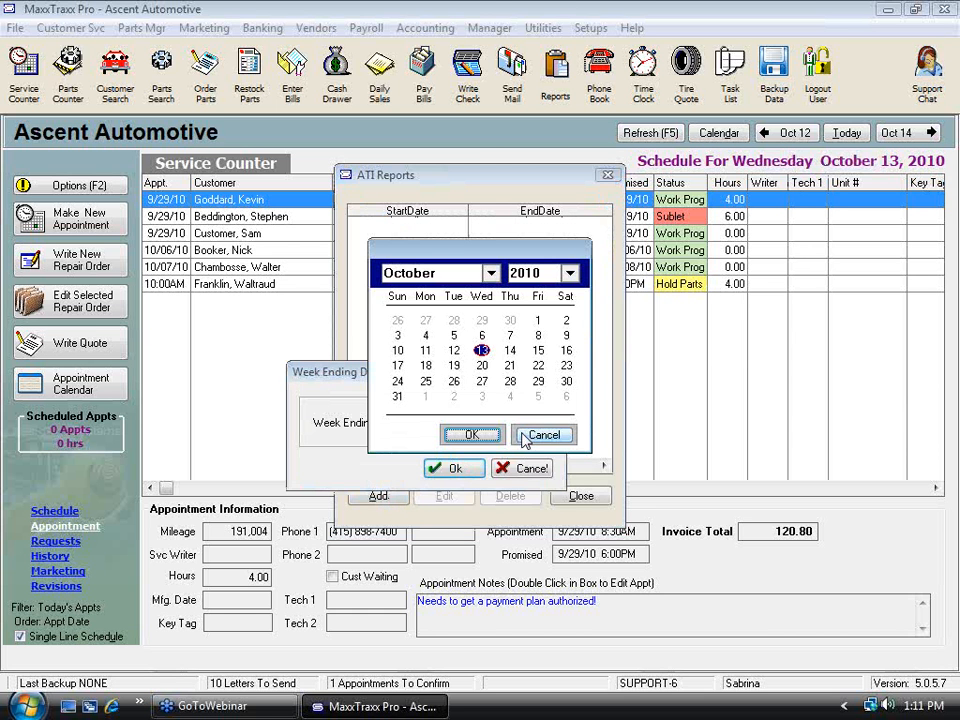
{"action": "left_click", "coordinate": [566, 321]}
{"action": "left_click", "coordinate": [471, 434]}
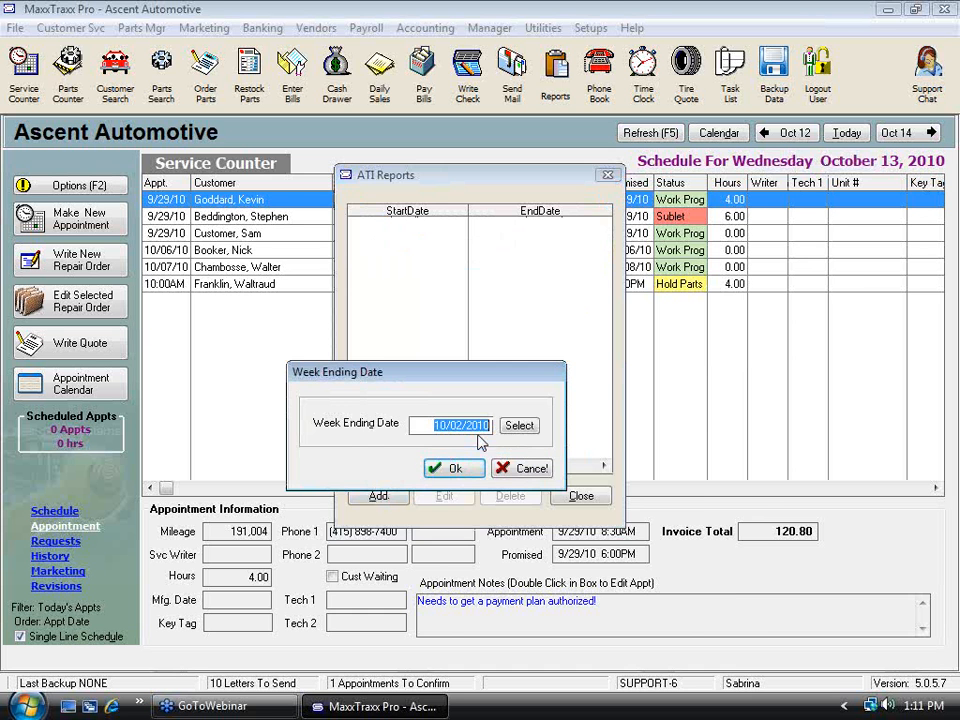
{"action": "left_click", "coordinate": [460, 468]}
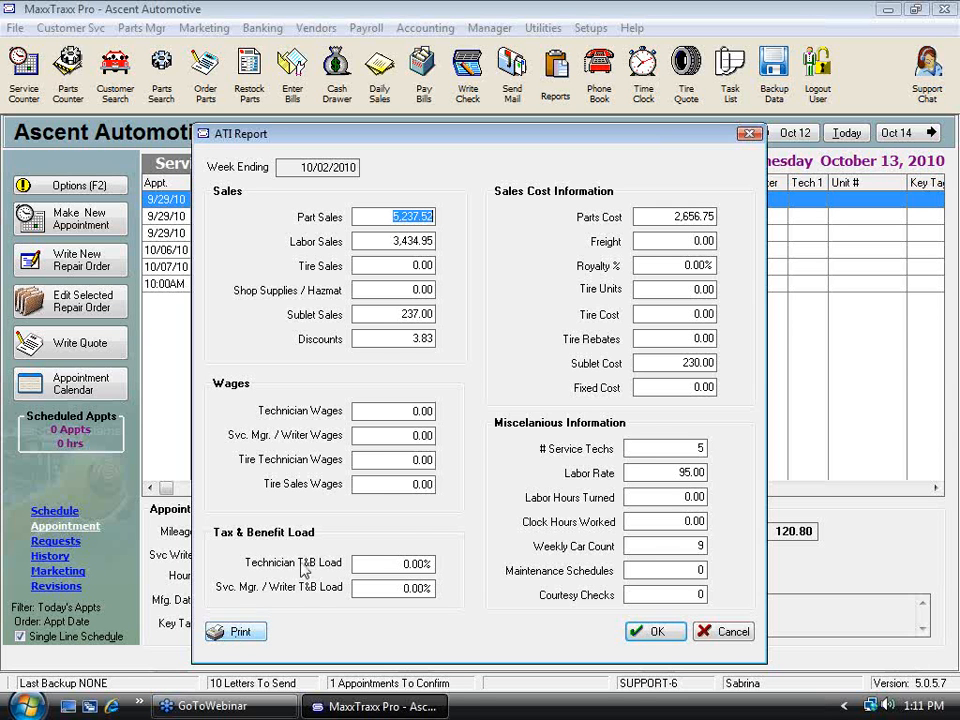
{"action": "left_click", "coordinate": [735, 633]}
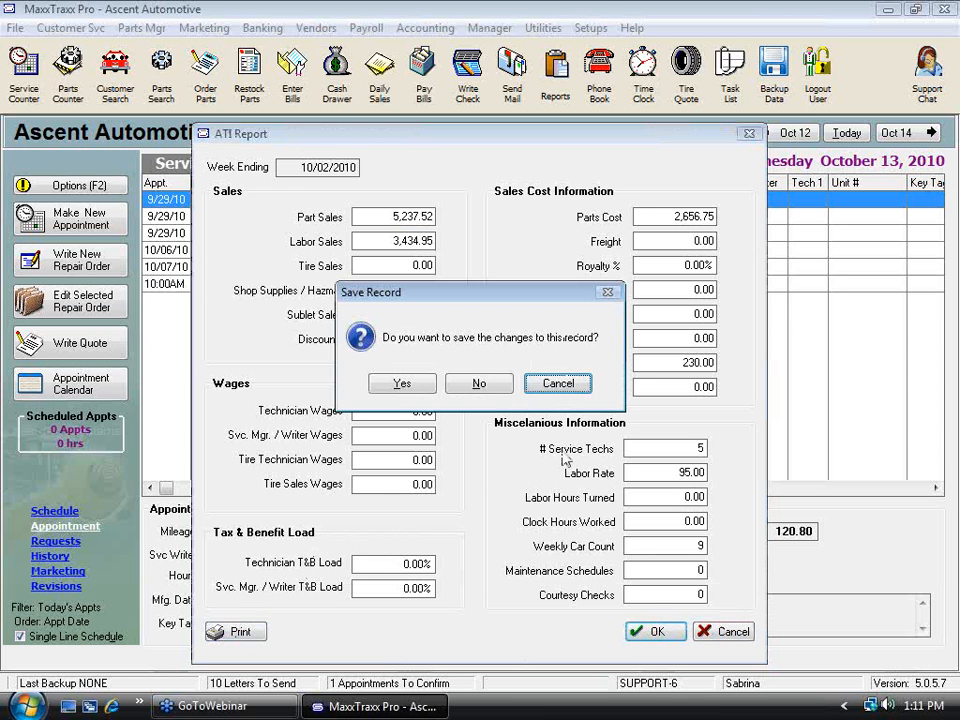
{"action": "left_click", "coordinate": [480, 388]}
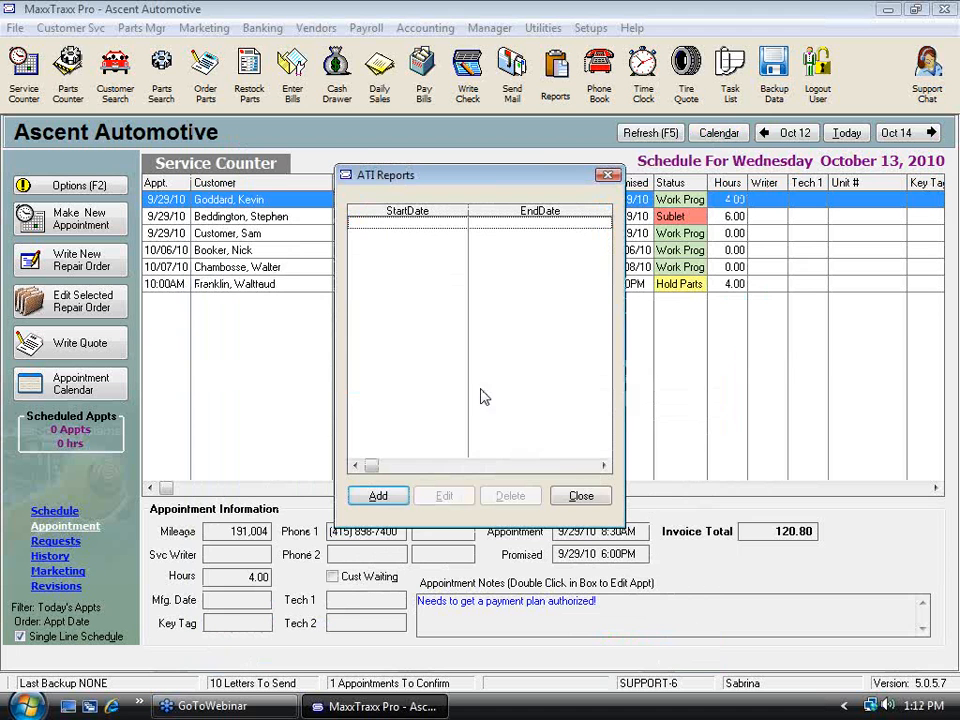
{"action": "left_click", "coordinate": [588, 497]}
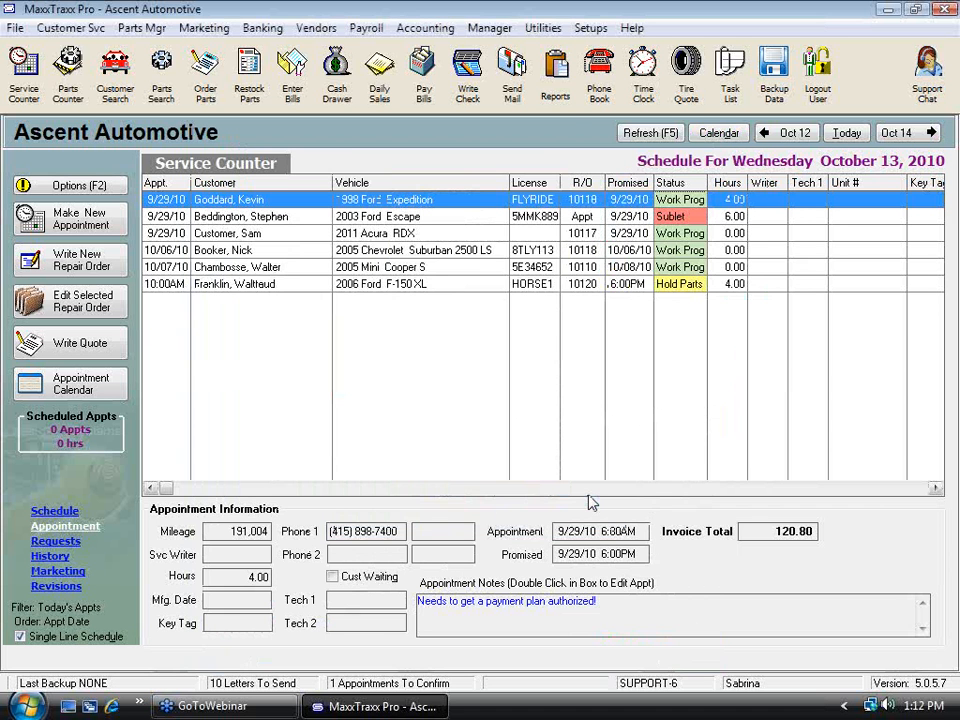
Review the Report Manager's Service Counter and Inventory categories and the Excess Inventory Report description, and close the Report Manager.
{"action": "left_click", "coordinate": [555, 80]}
{"action": "left_click", "coordinate": [292, 229]}
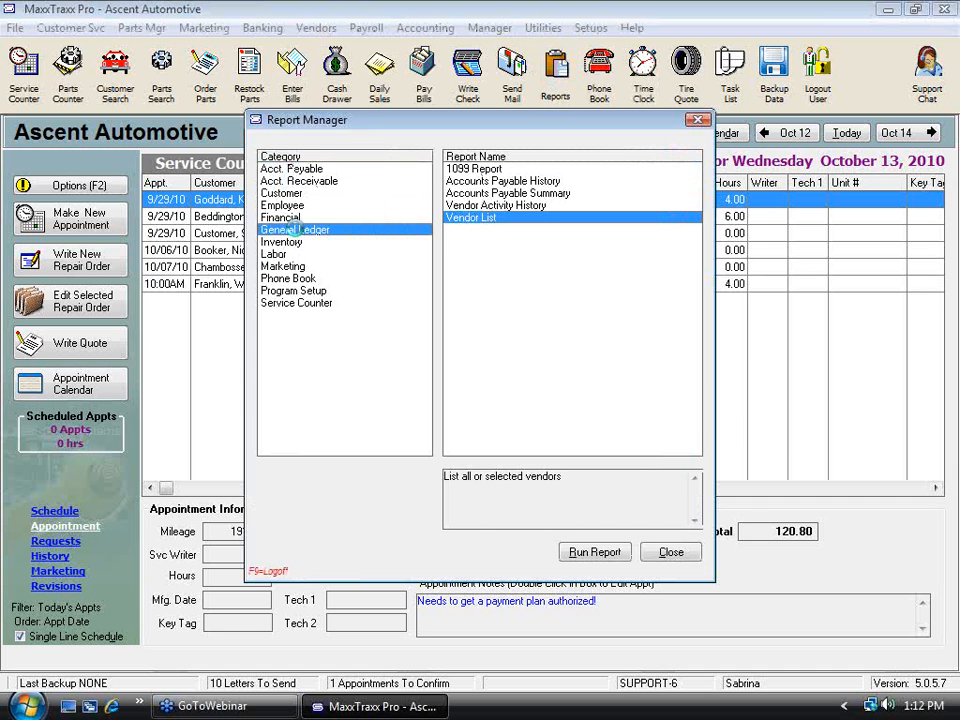
{"action": "left_click", "coordinate": [305, 303]}
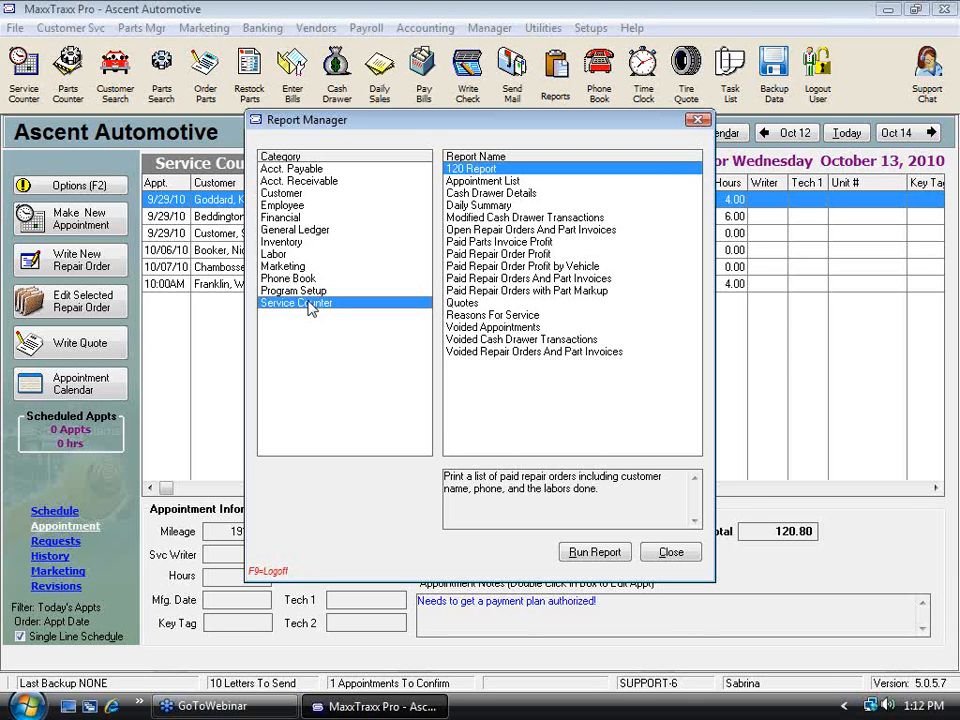
{"action": "left_click", "coordinate": [300, 242]}
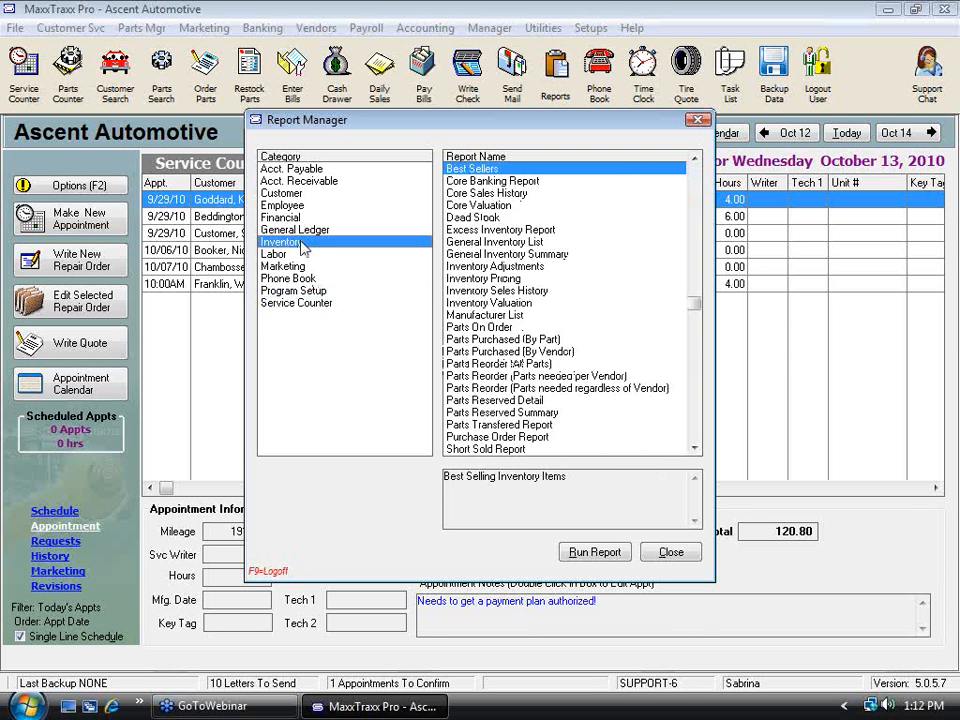
{"action": "left_click", "coordinate": [512, 230]}
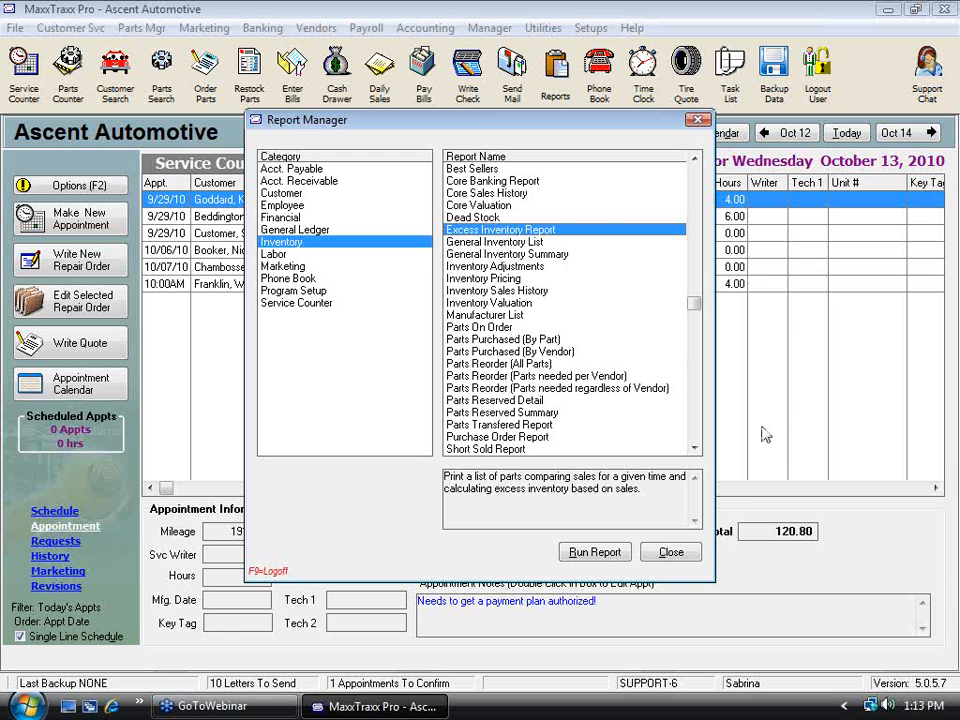
{"action": "left_click", "coordinate": [671, 553]}
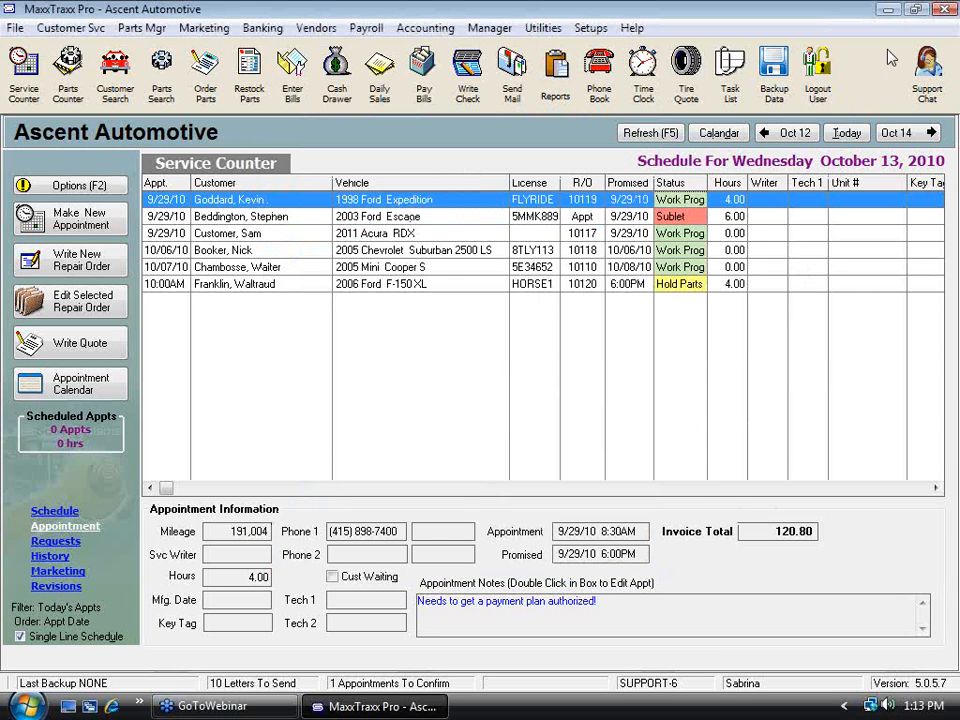